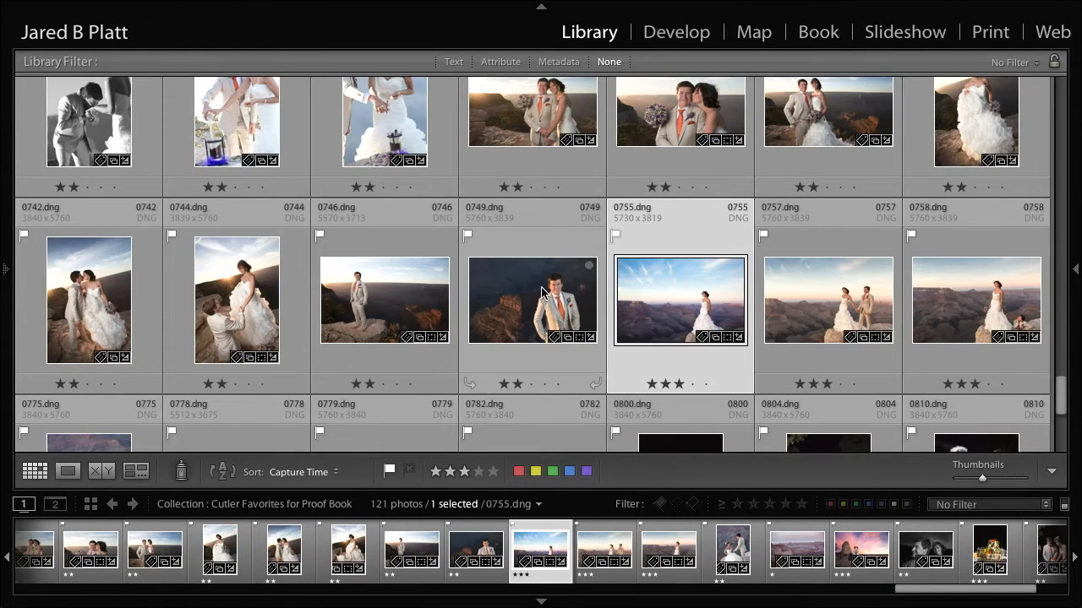
# - Browse the wedding thumbnails and view photo 0732.dng enlarged before returning to the thumbnail grid
pyautogui.click(578, 283)
pyautogui.scroll(5, 490, 295)
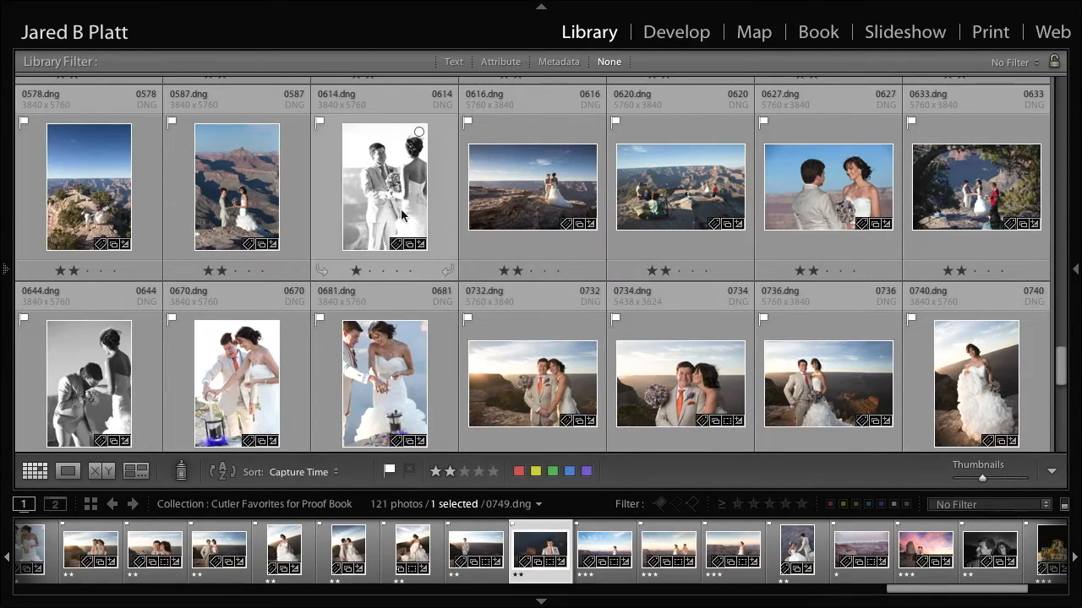
pyautogui.scroll(-2, 720, 307)
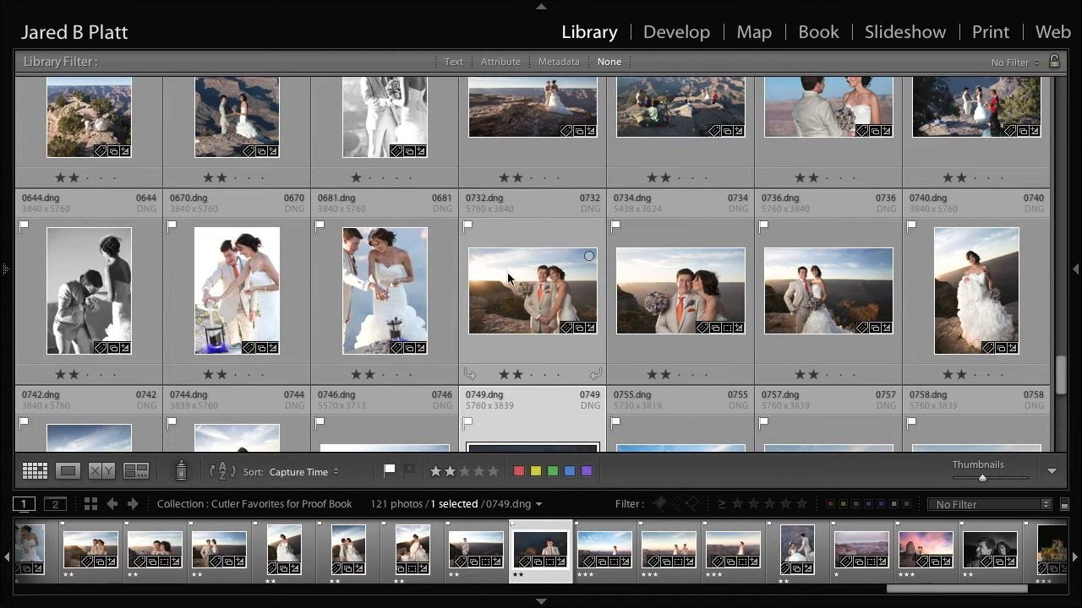
pyautogui.click(560, 305)
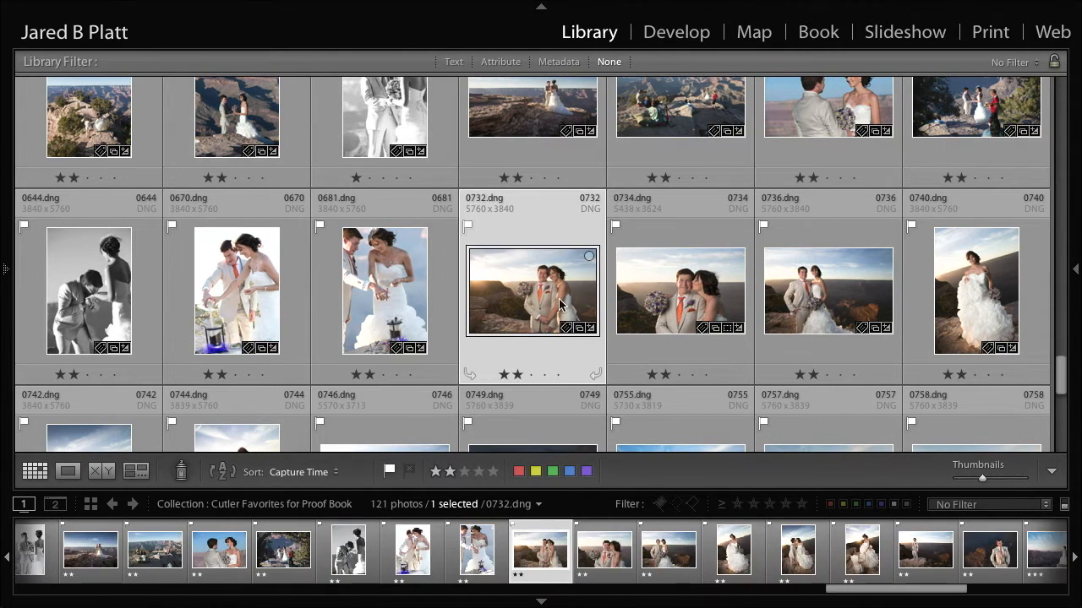
pyautogui.doubleClick(560, 304)
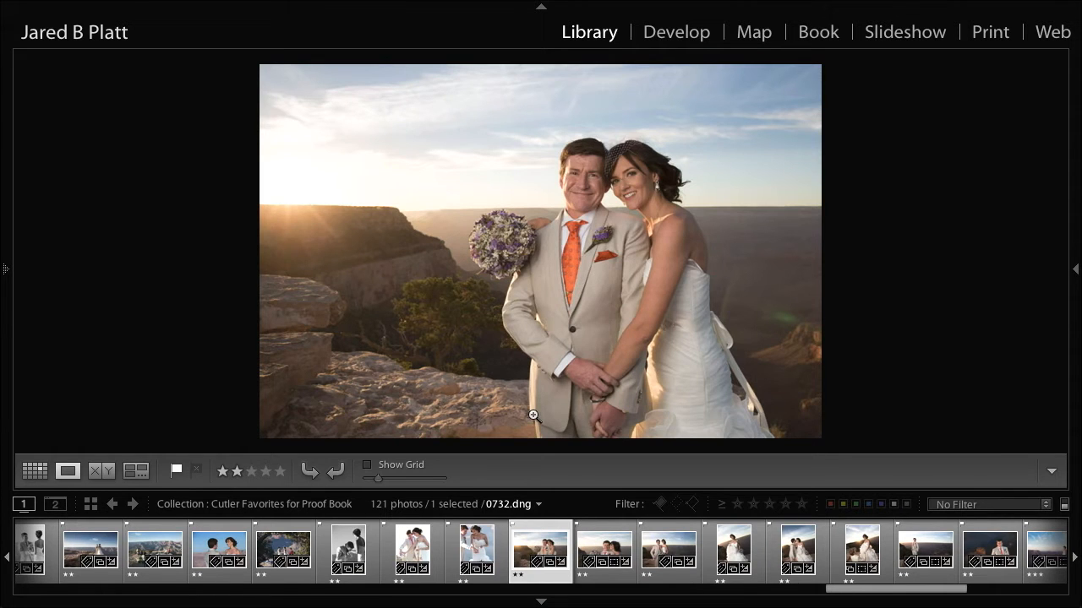
pyautogui.press('g')
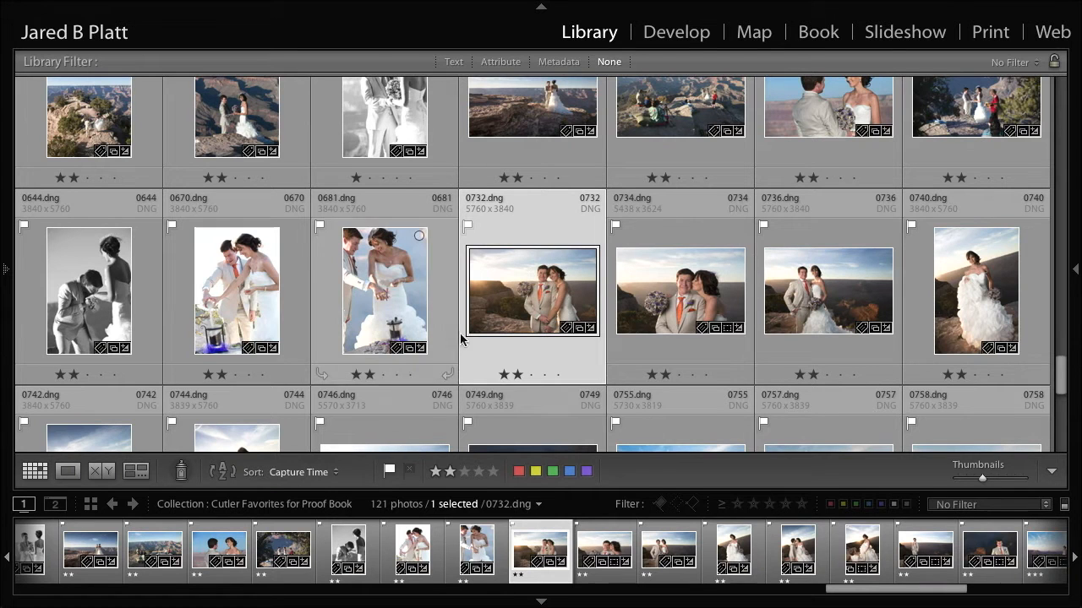
# - Show the side panels and open the 20130621_Cutler_Wedding and Eng folder
pyautogui.press('Tab')
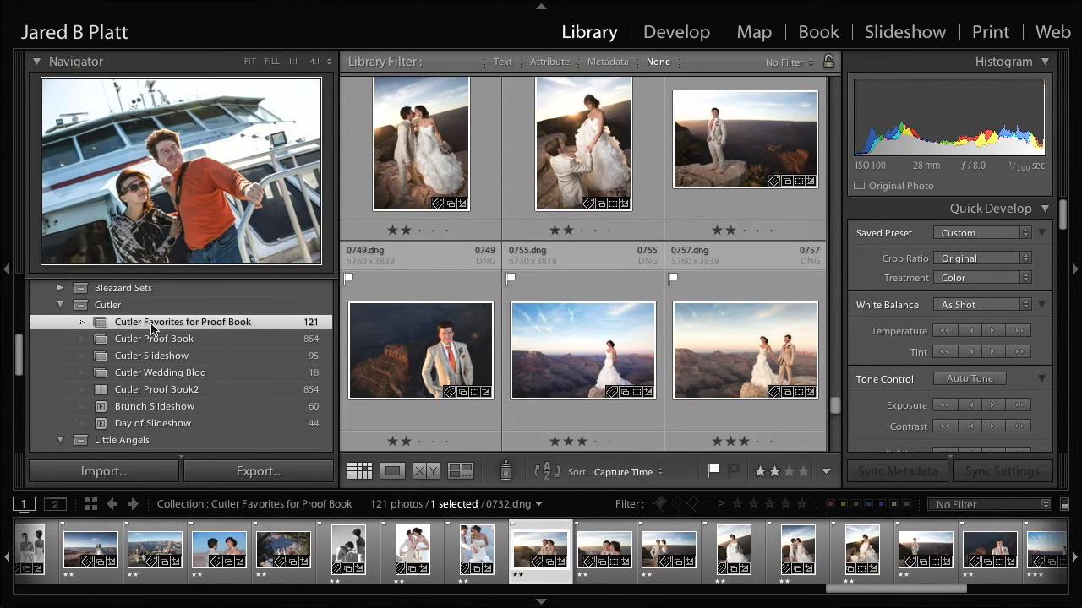
pyautogui.scroll(3, 110, 325)
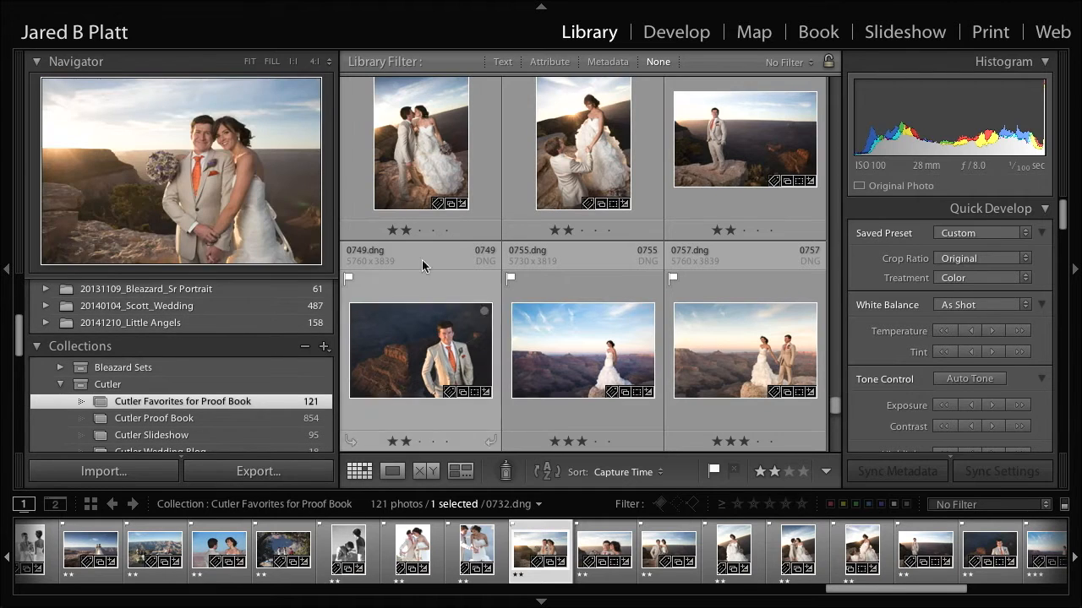
pyautogui.scroll(4, 140, 367)
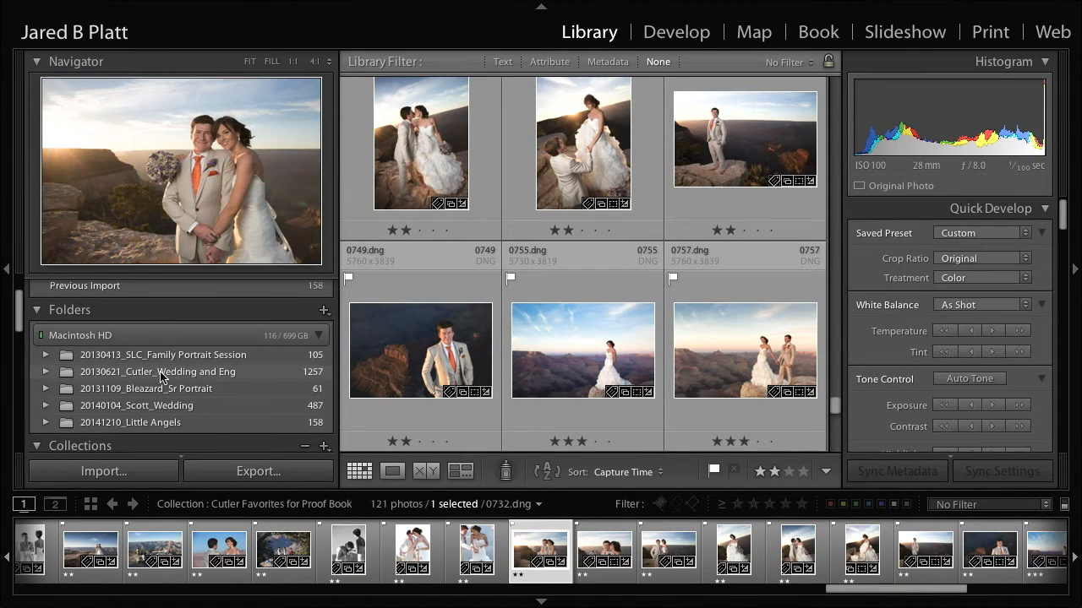
pyautogui.click(163, 377)
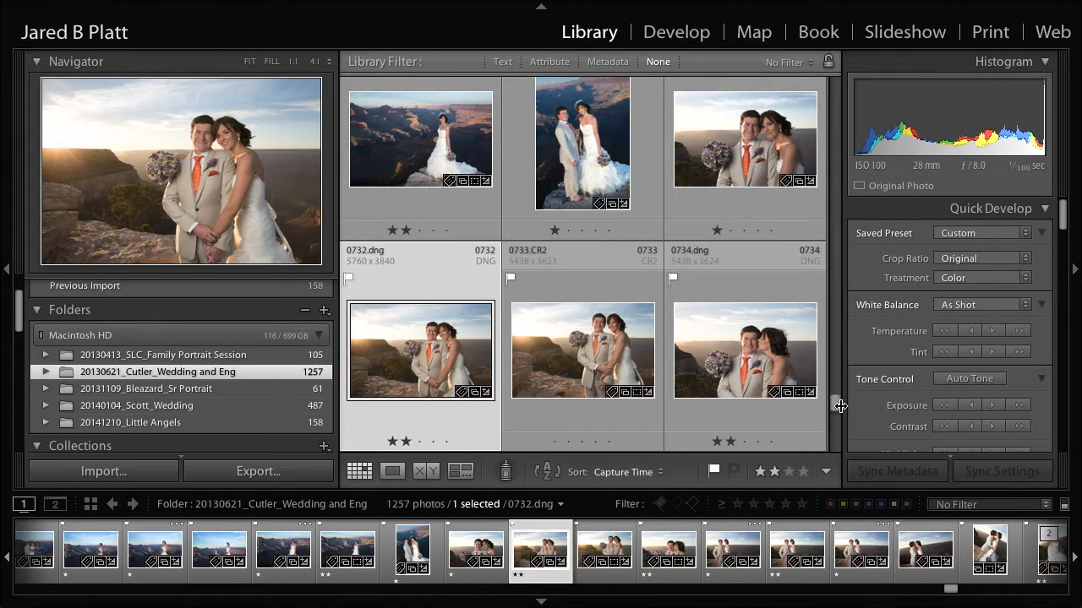
pyautogui.moveTo(834, 408); pyautogui.dragTo(833, 398)
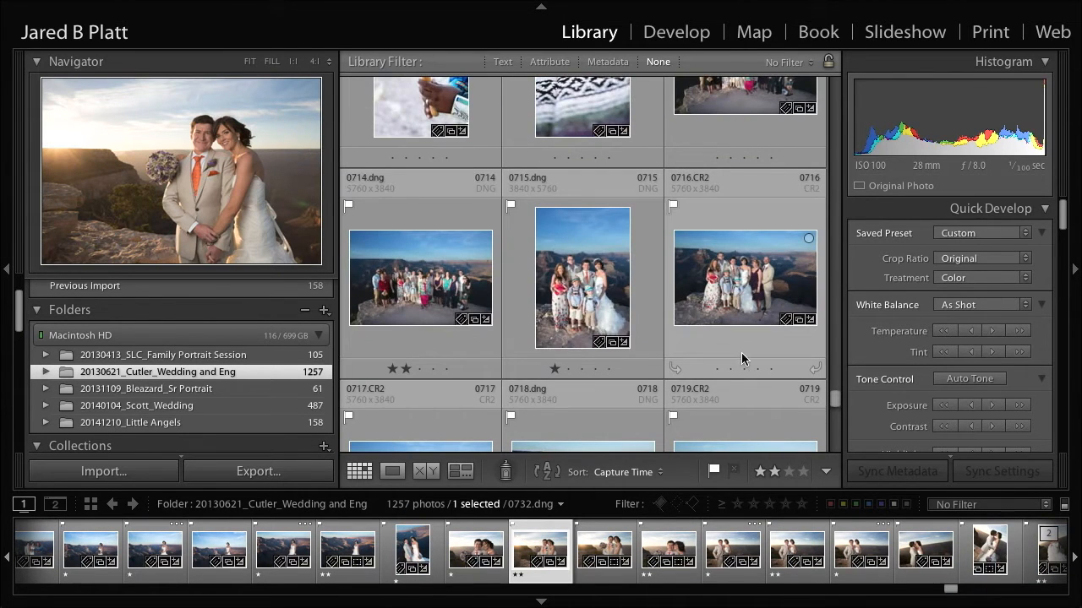
# - Compare photos 0732.dng and 0733.CR2 enlarged, step back to 0729.dng, and return to the thumbnail grid
pyautogui.press('Right')
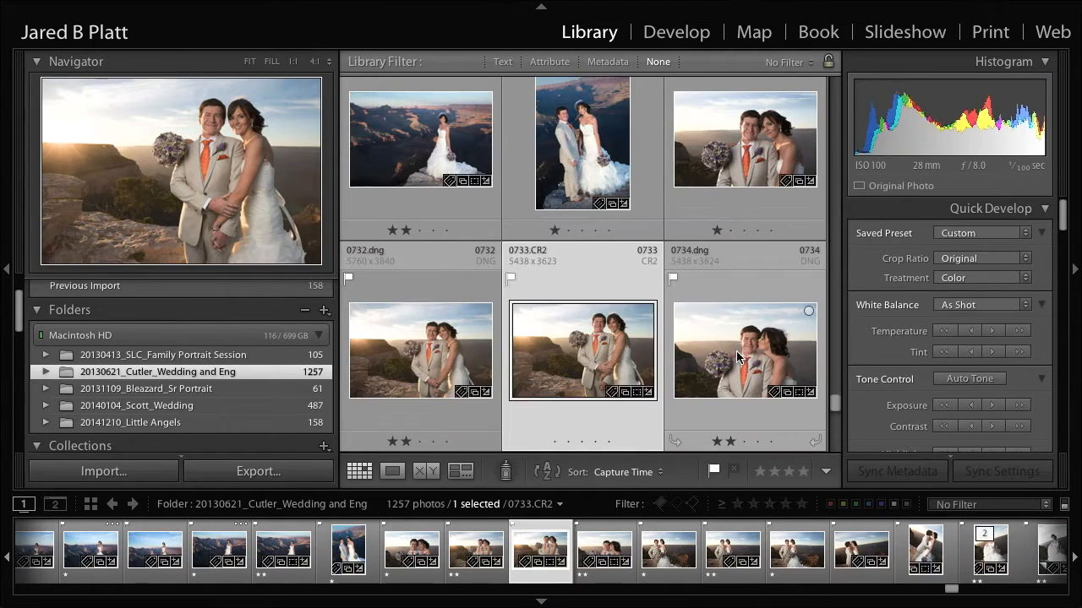
pyautogui.press('e')
pyautogui.press('Left')
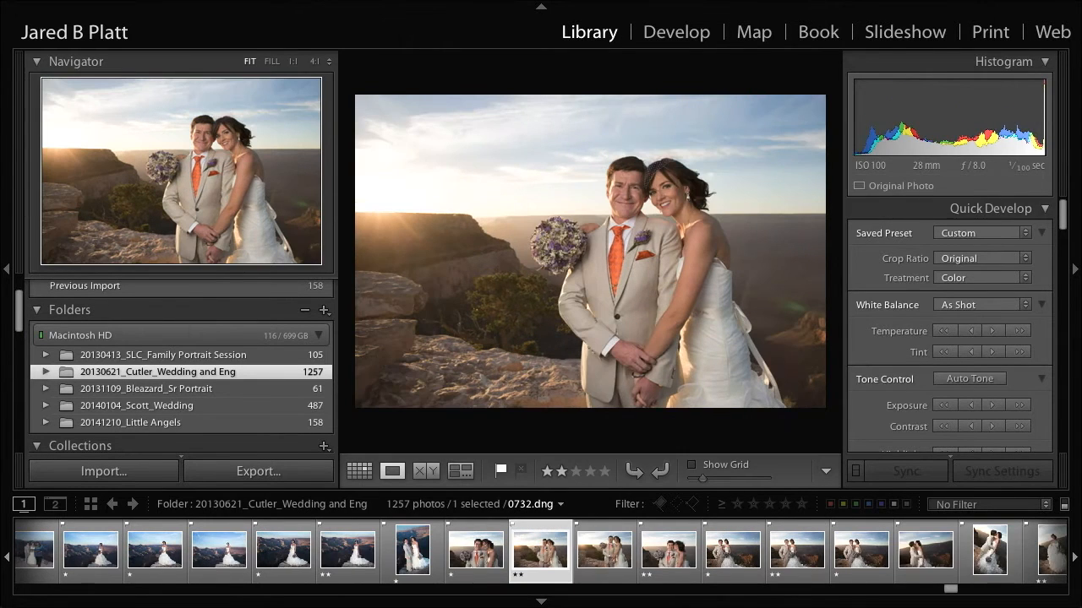
pyautogui.press('Right')
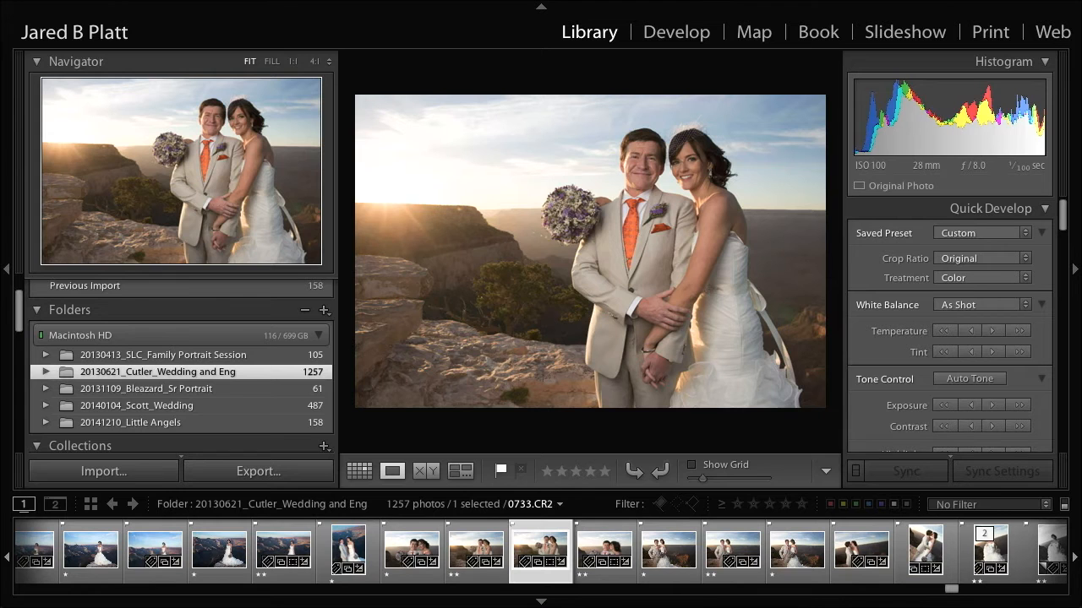
pyautogui.press('Left')
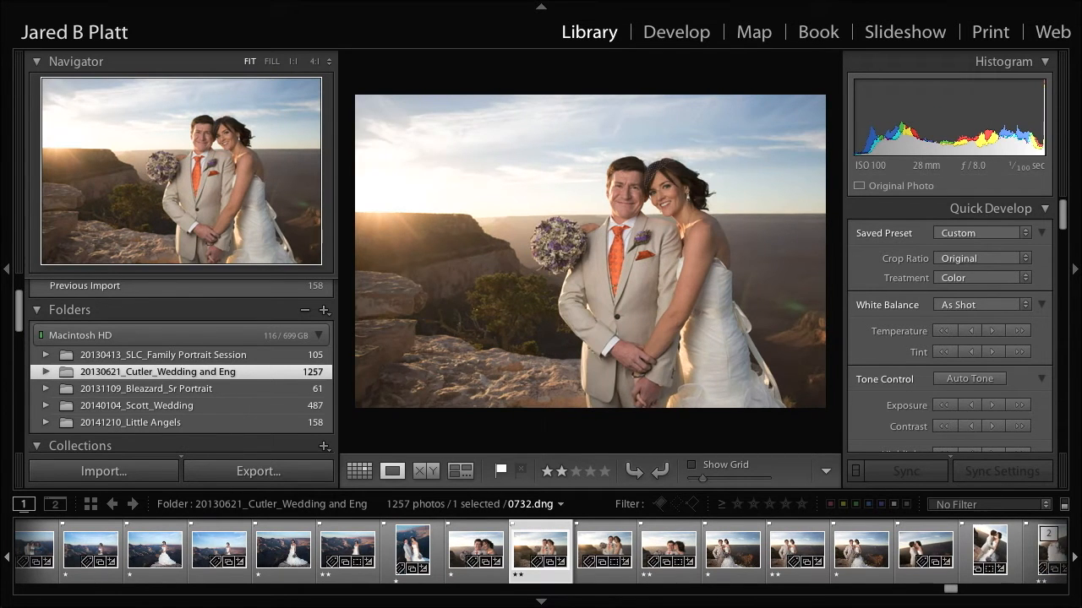
pyautogui.press('Left')
pyautogui.press('Left')
pyautogui.press('Left')
pyautogui.press('g')
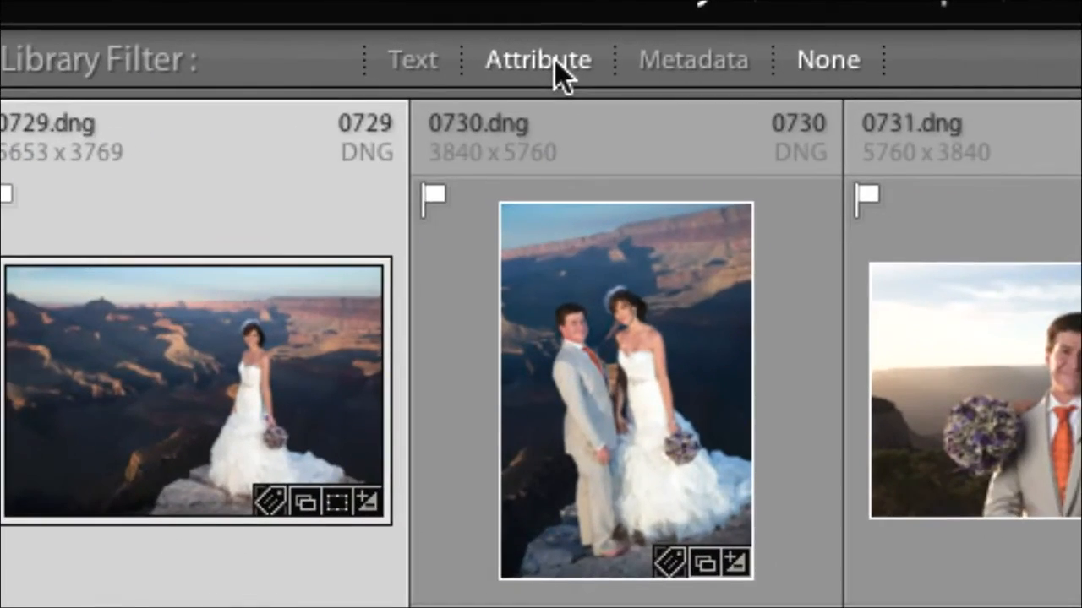
# - Filter the folder by attribute to photos rated two stars and higher
pyautogui.click(554, 60)
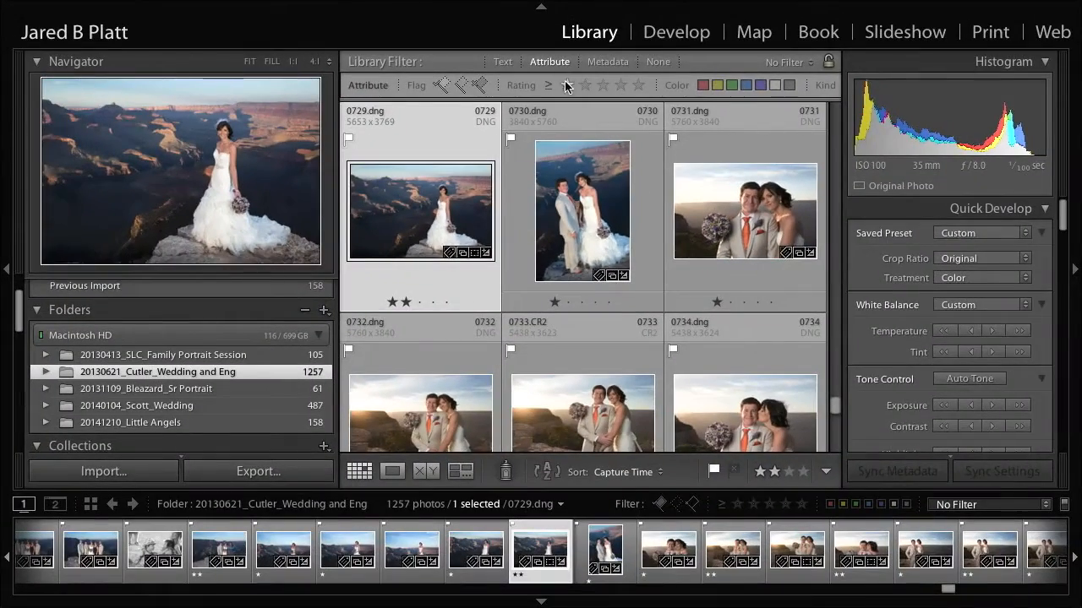
pyautogui.click(585, 86)
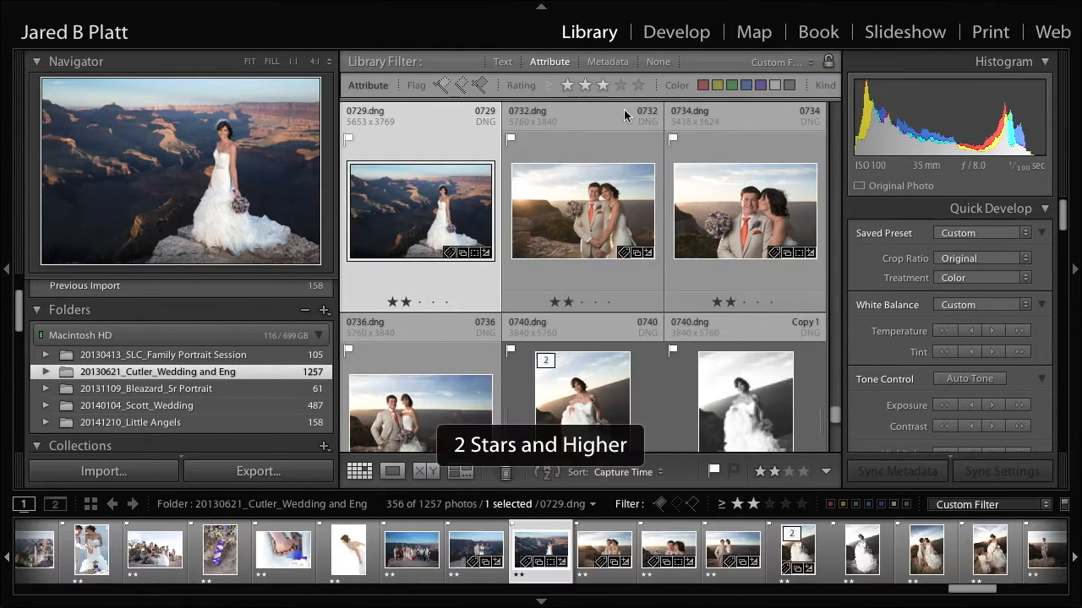
pyautogui.moveTo(835, 413); pyautogui.dragTo(833, 461)
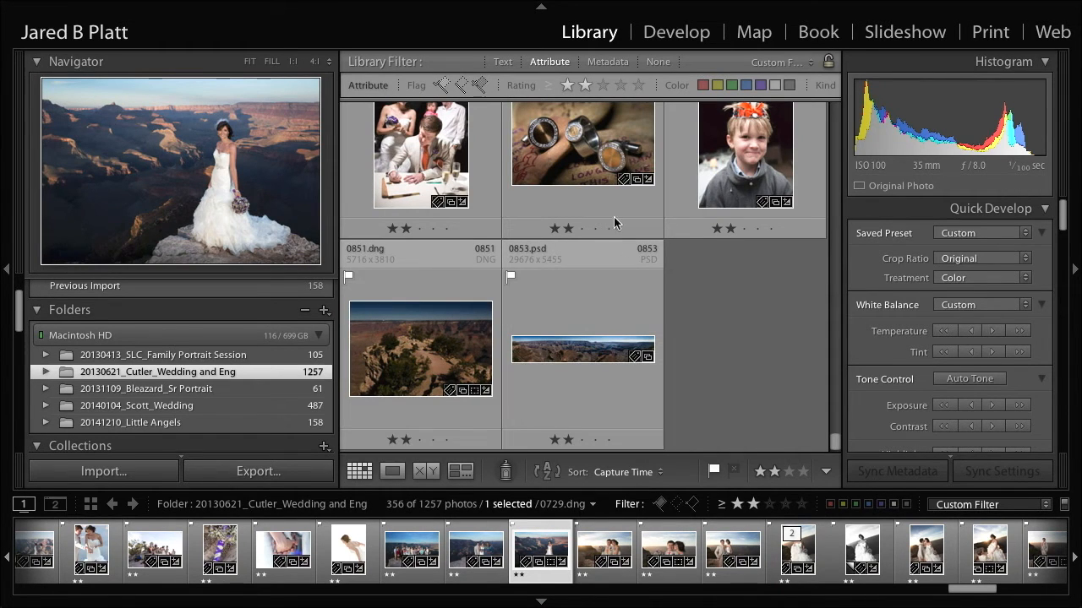
# - Try narrowing the rating filter to three stars and higher
pyautogui.click(604, 85)
pyautogui.moveTo(834, 110); pyautogui.dragTo(825, 459)
pyautogui.scroll(5, 761, 234)
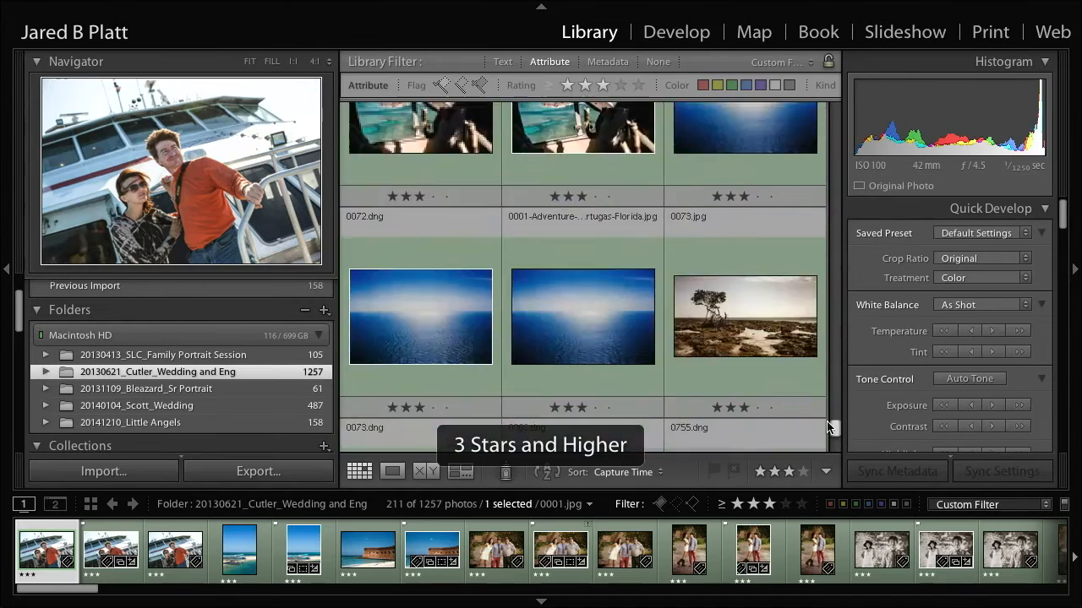
# - Set the rating filter to two stars and higher and select all photos from 0288.dng through 0853.psd
pyautogui.click(585, 84)
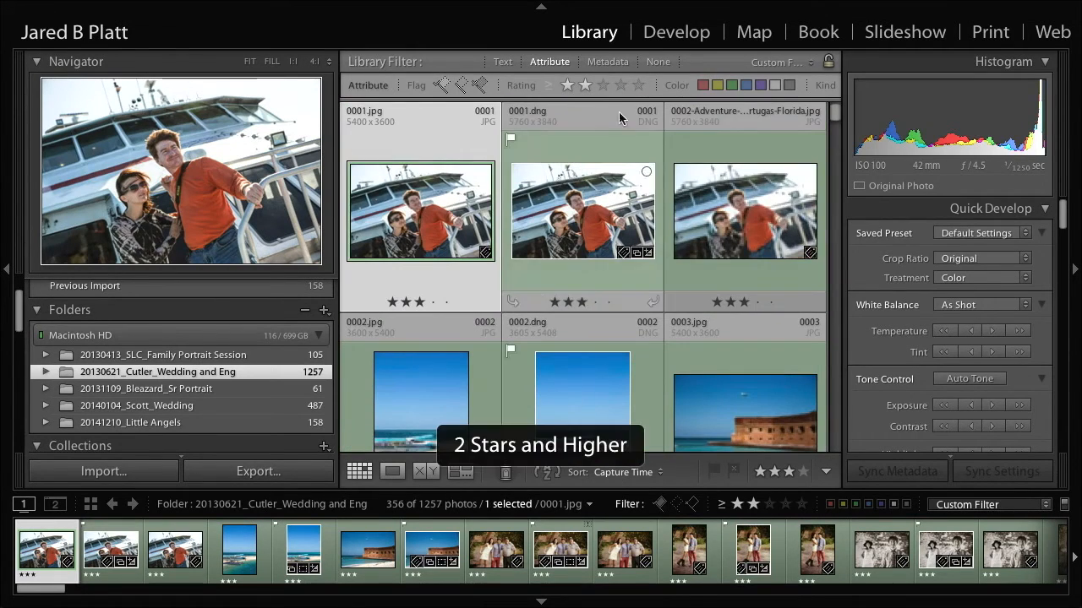
pyautogui.moveTo(833, 112); pyautogui.dragTo(835, 353)
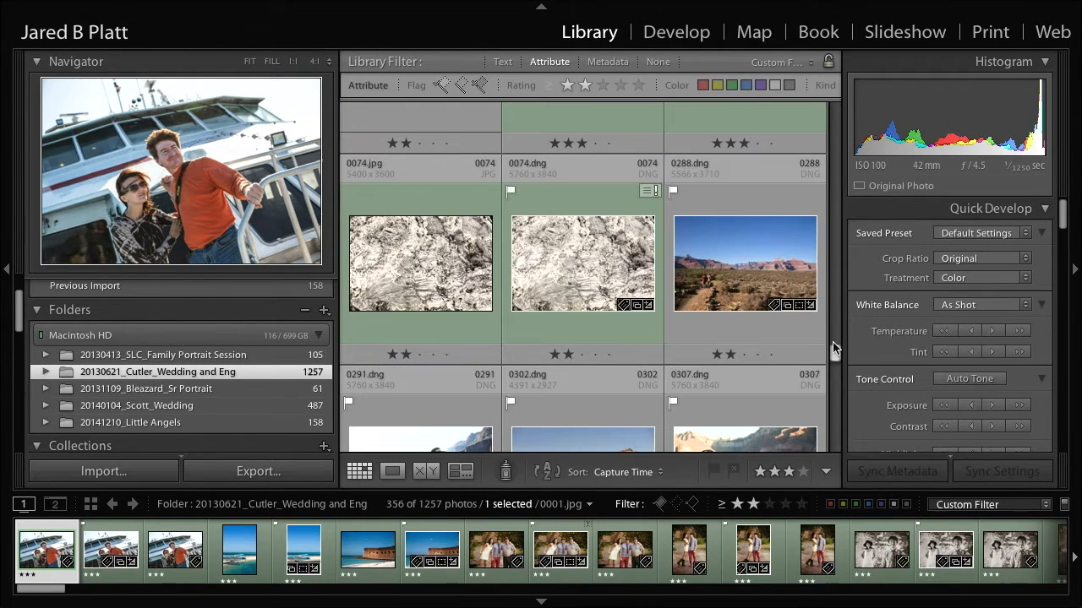
pyautogui.click(758, 291)
pyautogui.moveTo(833, 353); pyautogui.dragTo(834, 441)
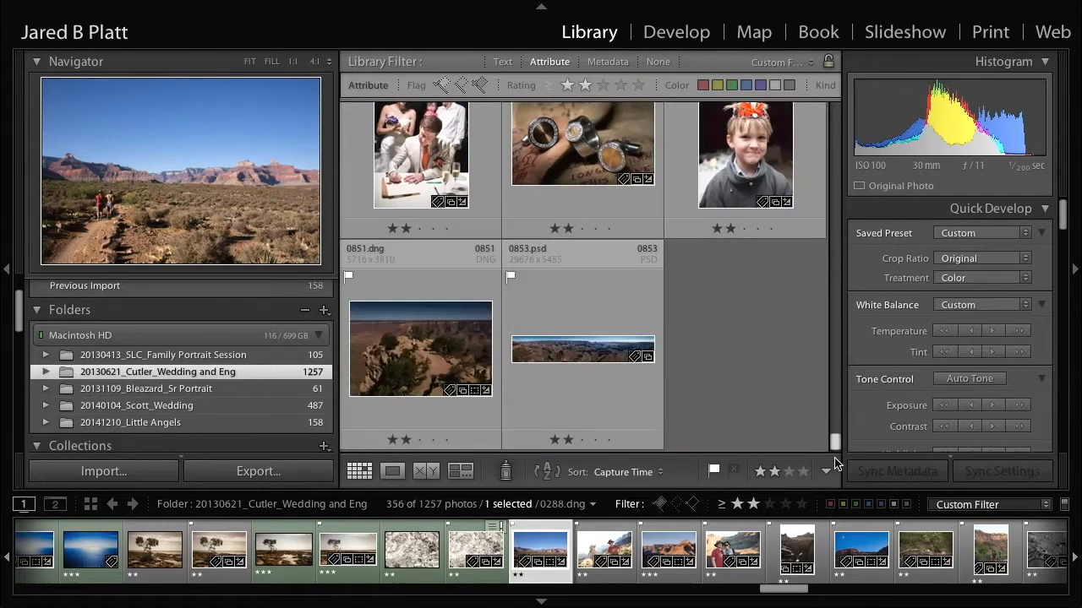
pyautogui.keyDown('shift'); pyautogui.click(589, 355); pyautogui.keyUp('shift')
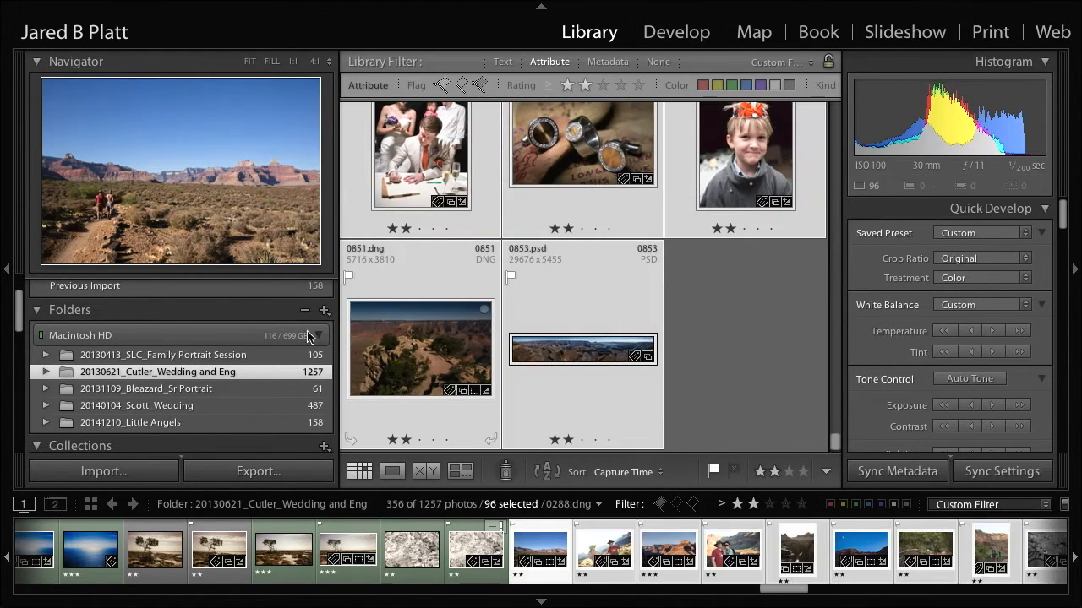
# - Create a collection named "Wedding IMages" inside the Cutler collection set, including the selected photos as new virtual copies
pyautogui.scroll(-3, 135, 380)
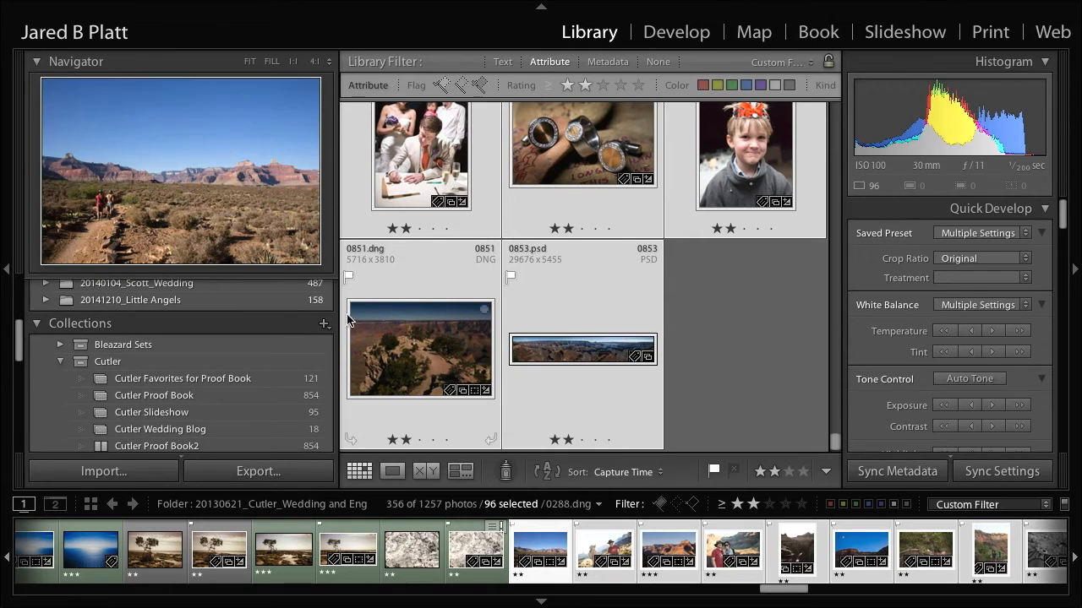
pyautogui.click(325, 325)
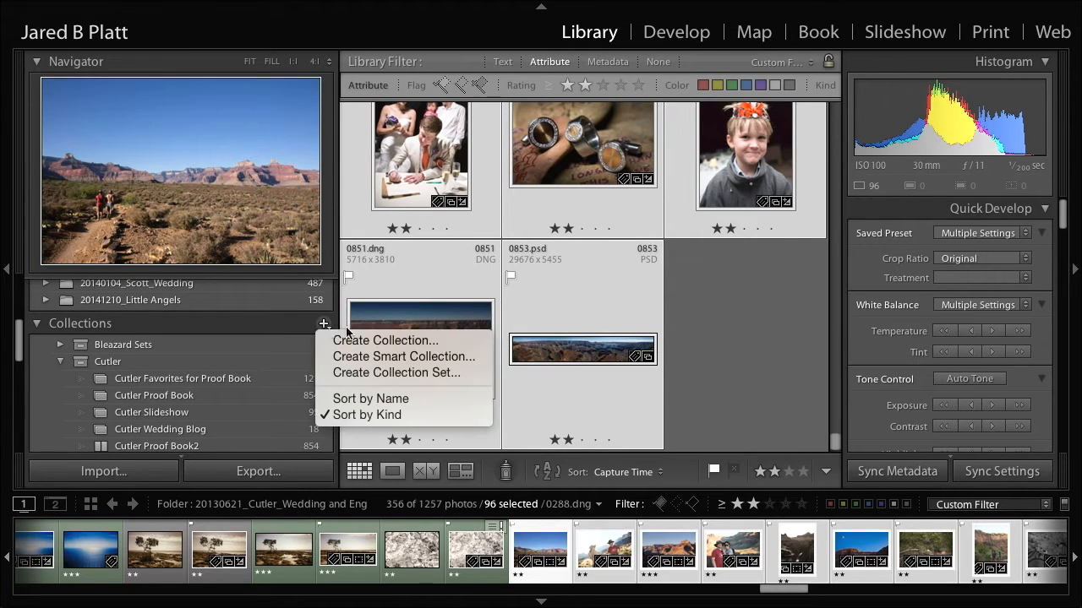
pyautogui.click(406, 341)
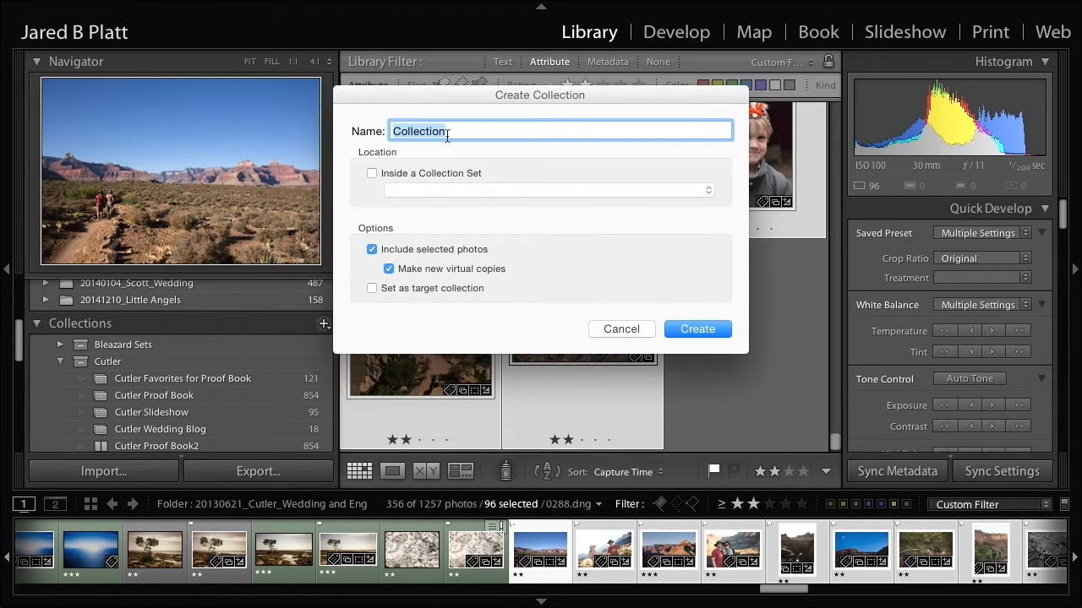
pyautogui.write('Wedding IMages')
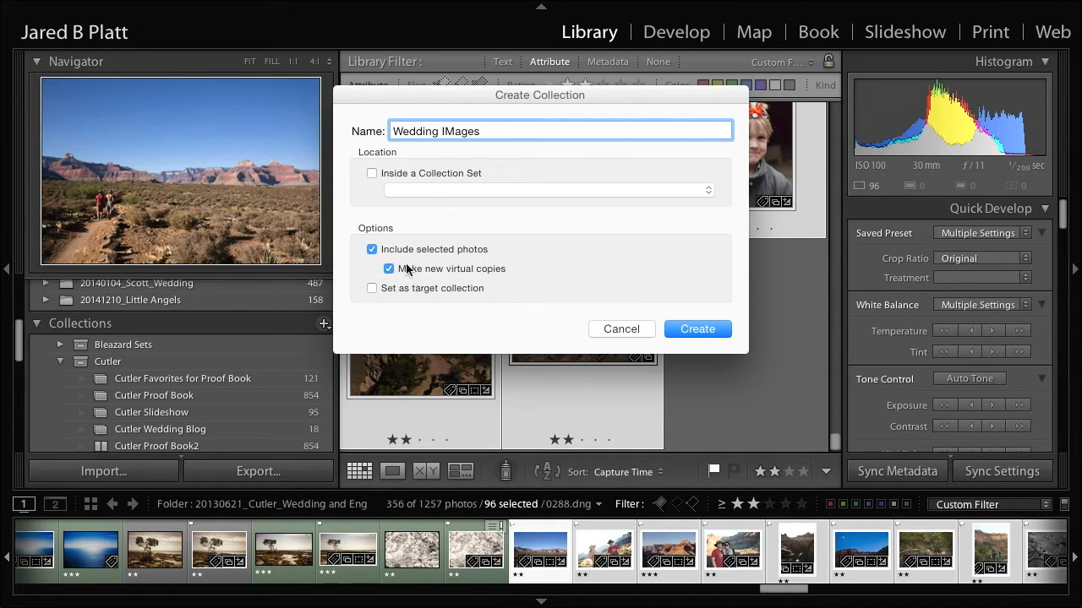
pyautogui.click(371, 173)
pyautogui.click(439, 190)
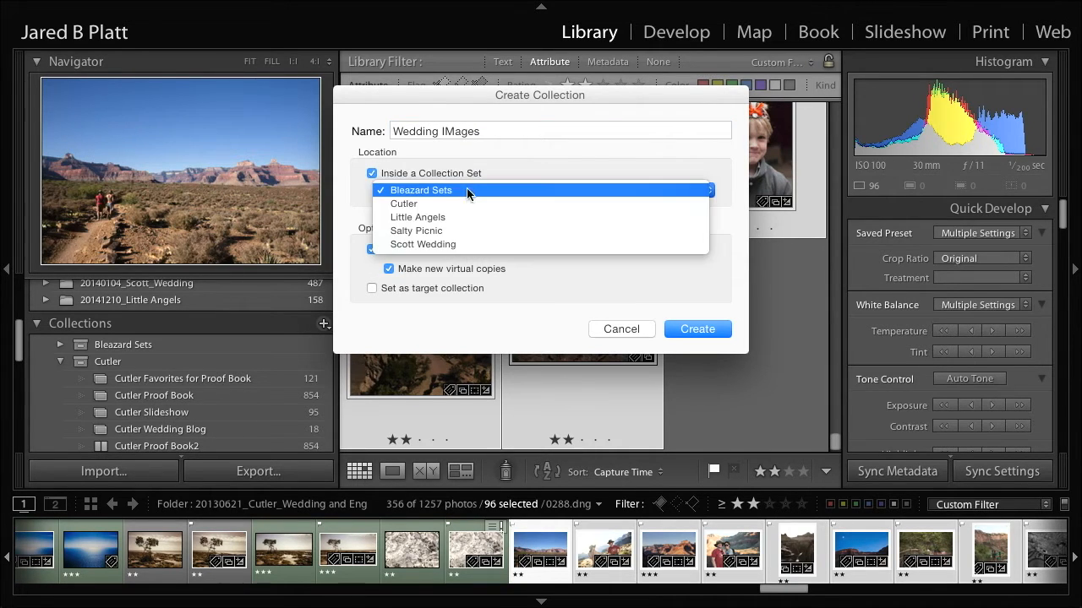
pyautogui.click(414, 204)
pyautogui.click(704, 331)
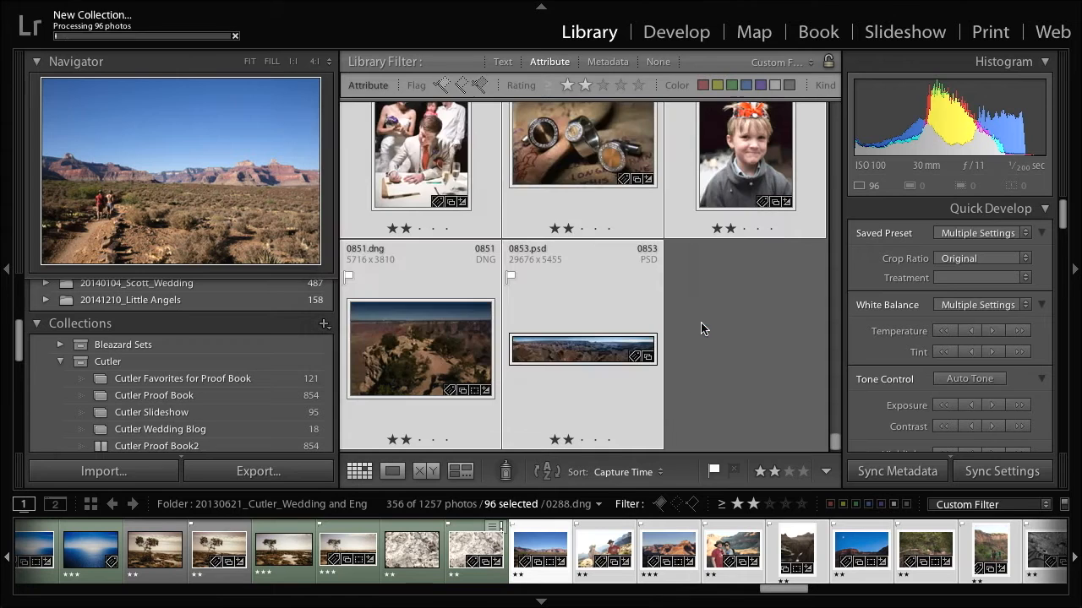
# - Look through the Wedding IMages collection and check the Cutler Slideshow collection before returning to Wedding IMages
pyautogui.scroll(-4, 313, 372)
pyautogui.scroll(2, 313, 372)
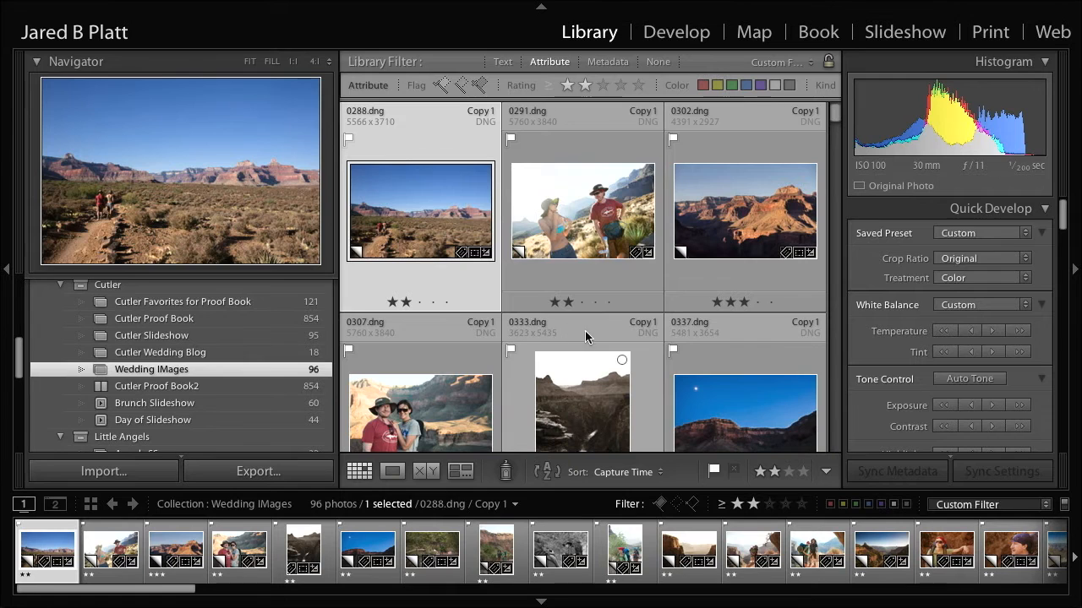
pyautogui.moveTo(835, 113); pyautogui.dragTo(837, 448)
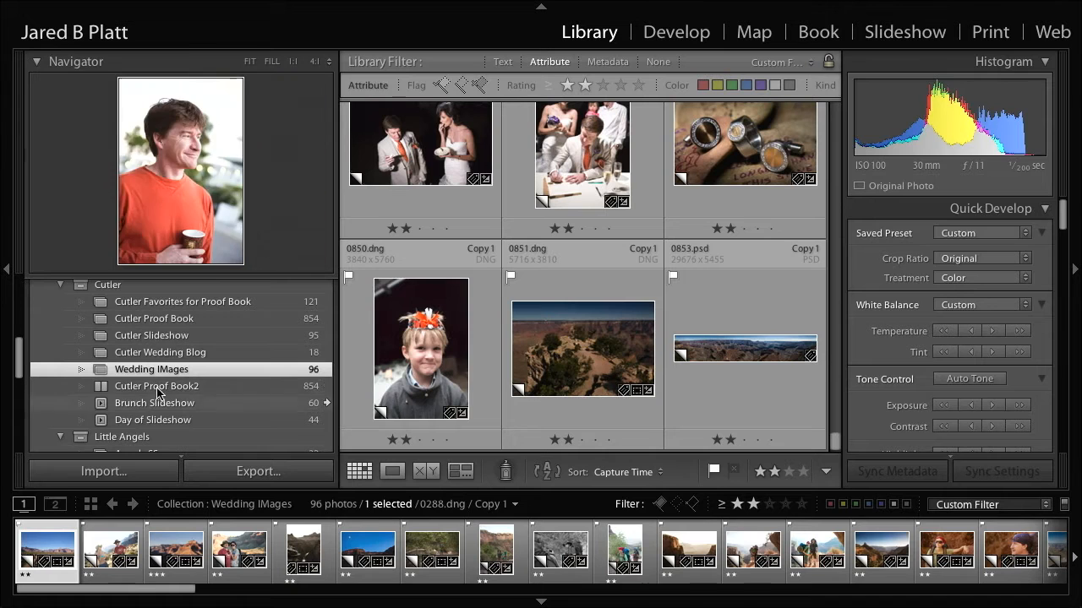
pyautogui.click(159, 337)
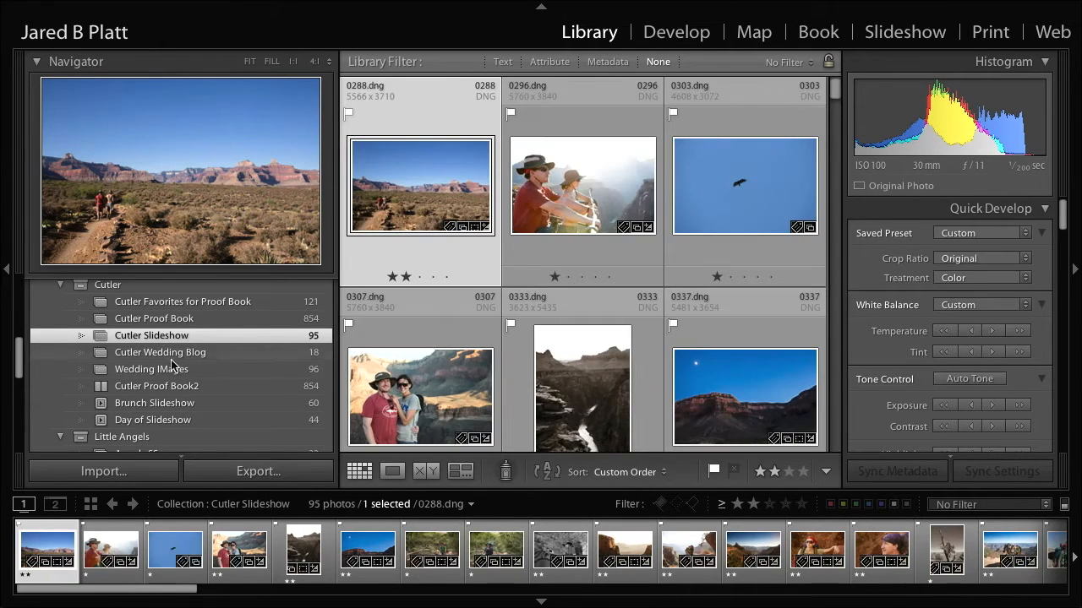
pyautogui.click(173, 368)
# - Create a target collection named "Final Slideshow Images" inside the Cutler collection set, without including the selected photos
pyautogui.scroll(3, 206, 317)
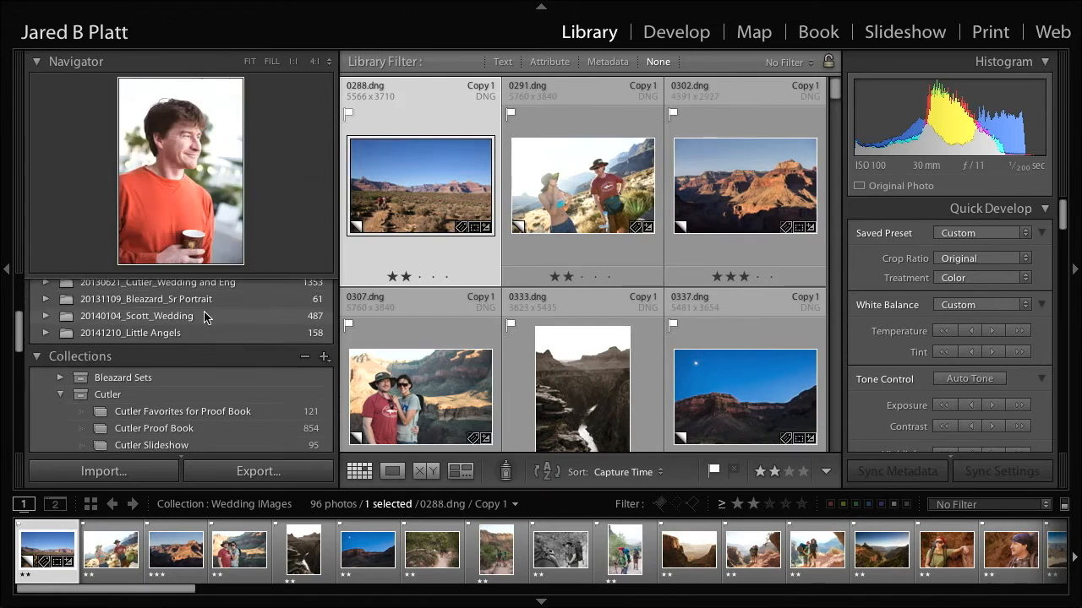
pyautogui.click(323, 357)
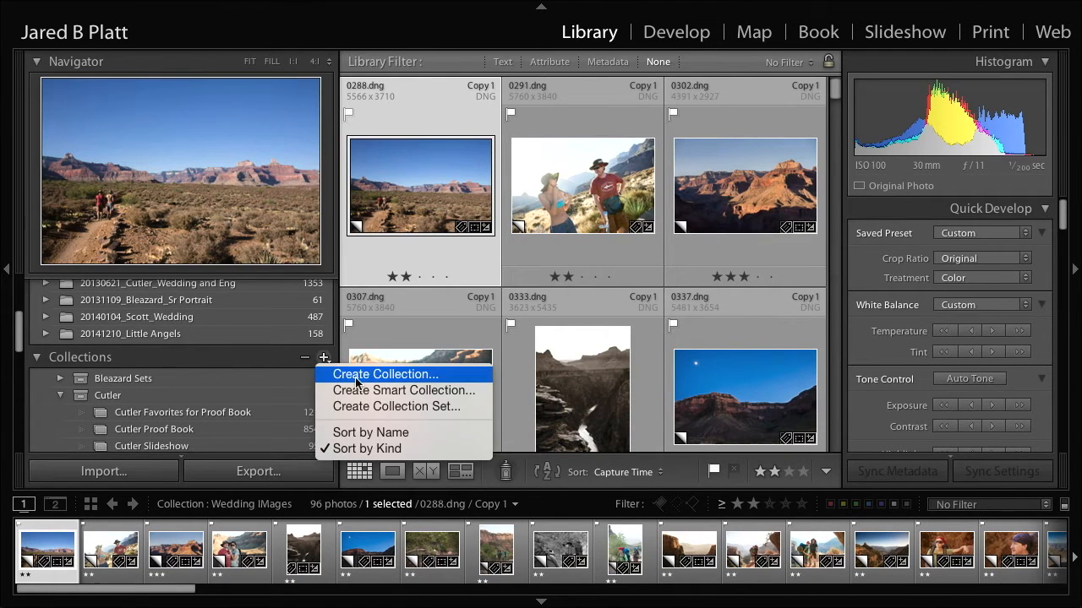
pyautogui.click(347, 375)
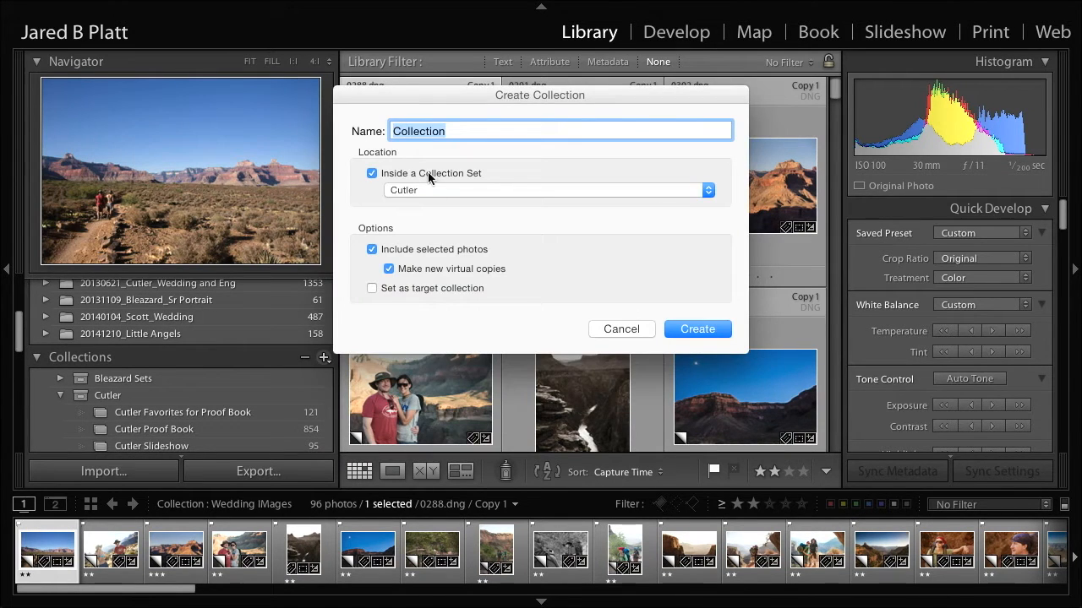
pyautogui.write('Final Slideshow Images')
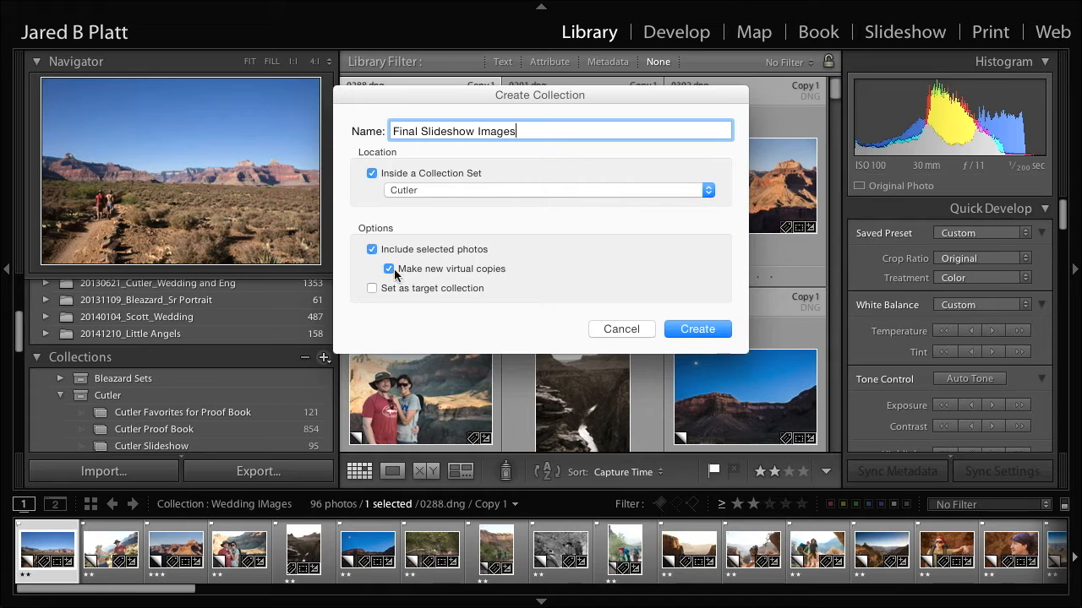
pyautogui.click(372, 250)
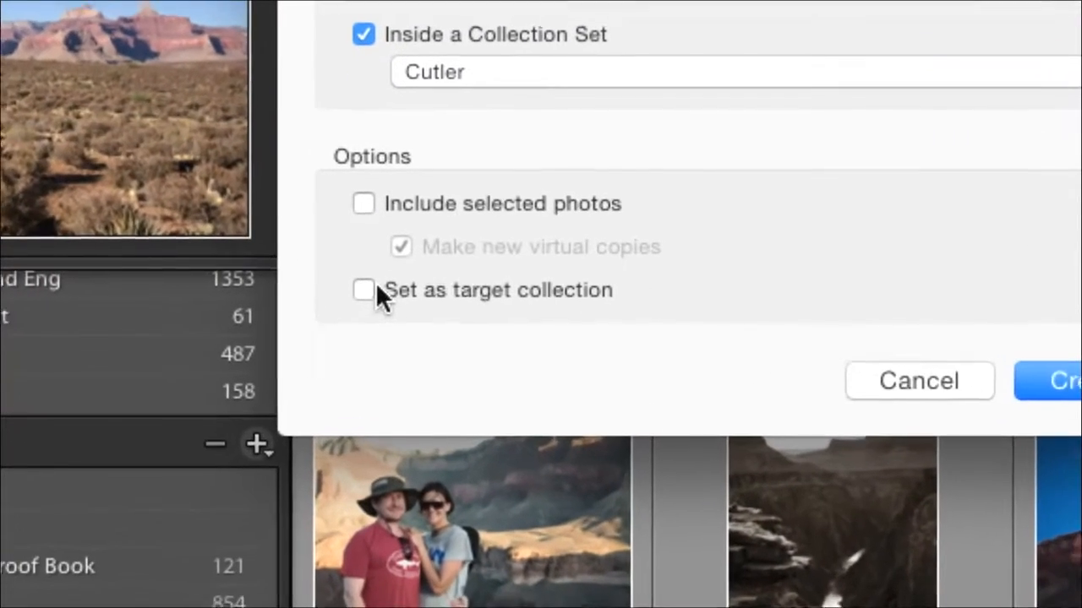
pyautogui.click(371, 289)
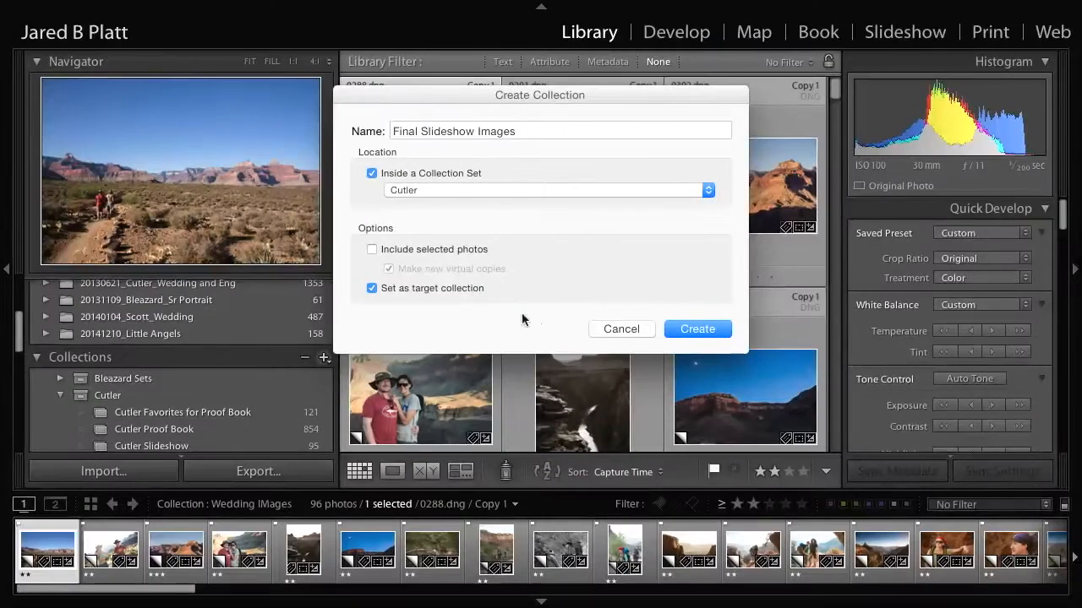
pyautogui.click(696, 330)
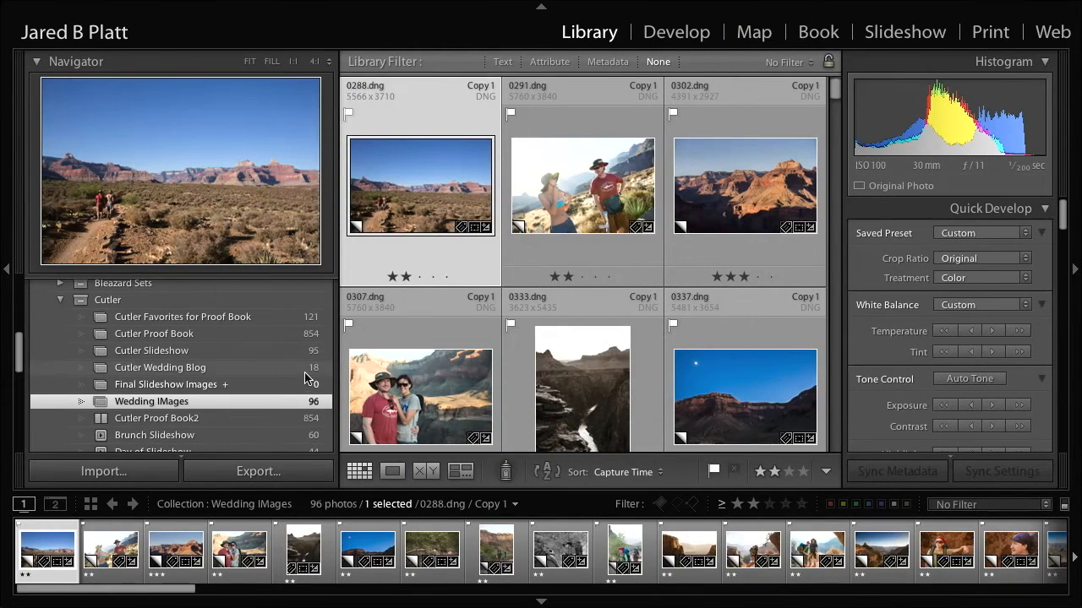
# - Add photos 0288.dng, 0333.dng and 0363.dng from Wedding IMages to the target collection and open Final Slideshow Images to check them
pyautogui.click(166, 385)
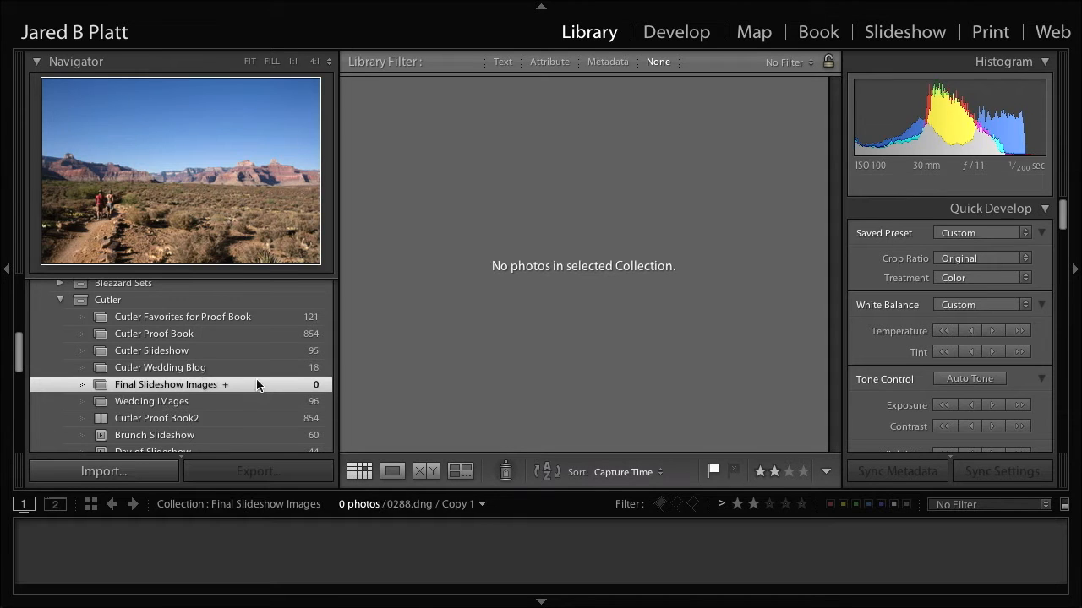
pyautogui.click(169, 404)
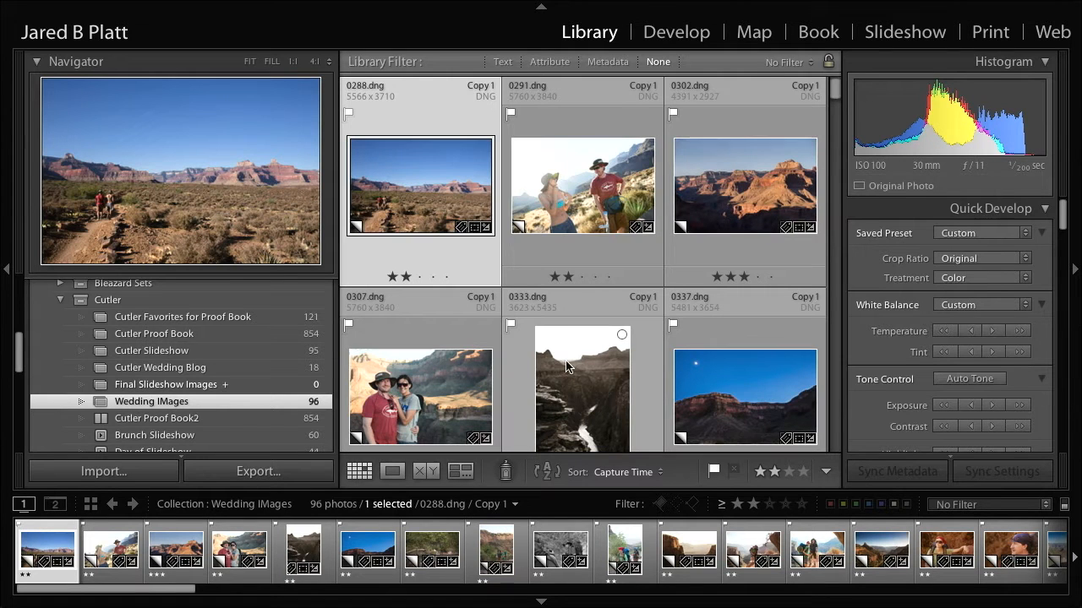
pyautogui.click(597, 169)
pyautogui.click(438, 190)
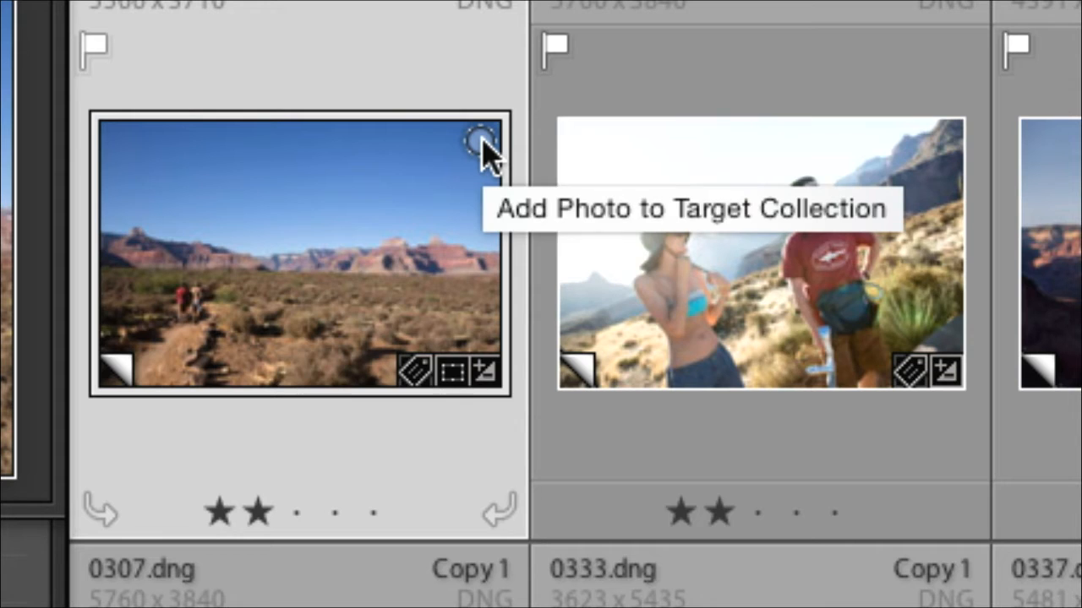
pyautogui.click(480, 141)
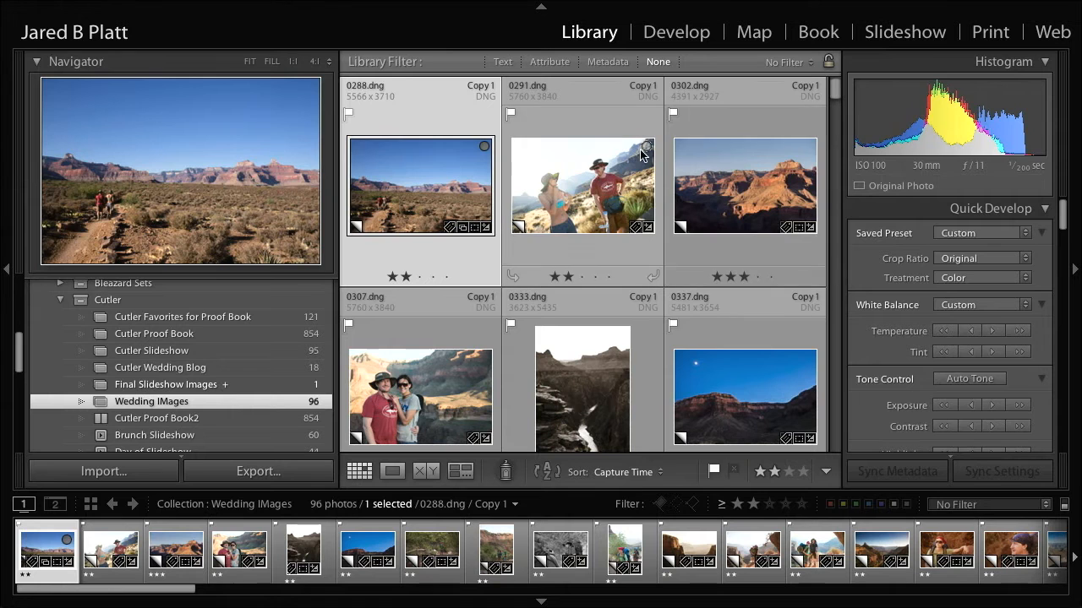
pyautogui.scroll(-3, 749, 319)
pyautogui.click(623, 173)
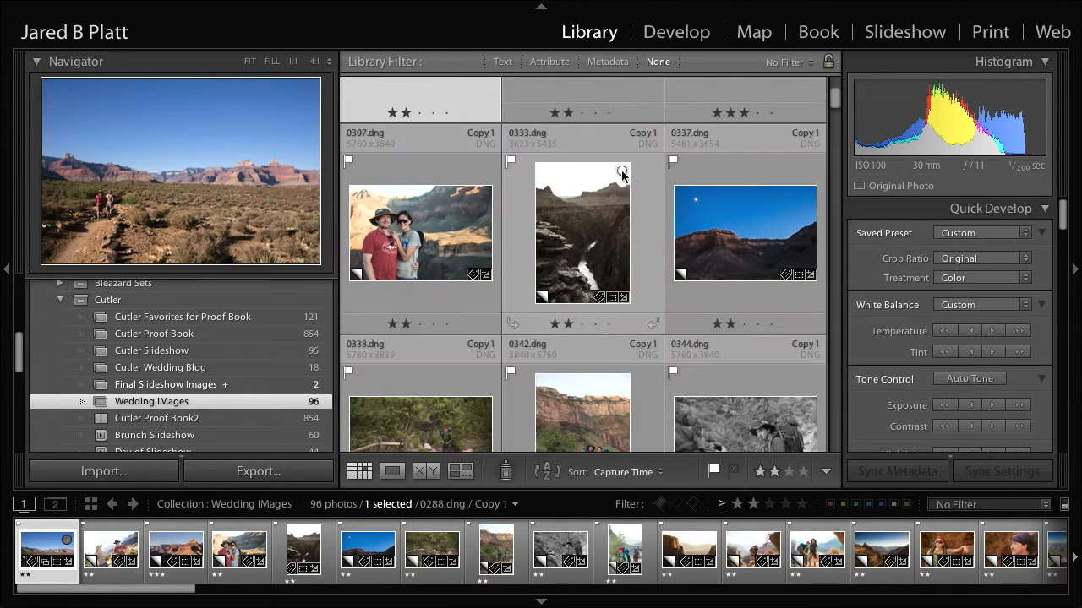
pyautogui.scroll(-2, 799, 263)
pyautogui.scroll(-2, 800, 264)
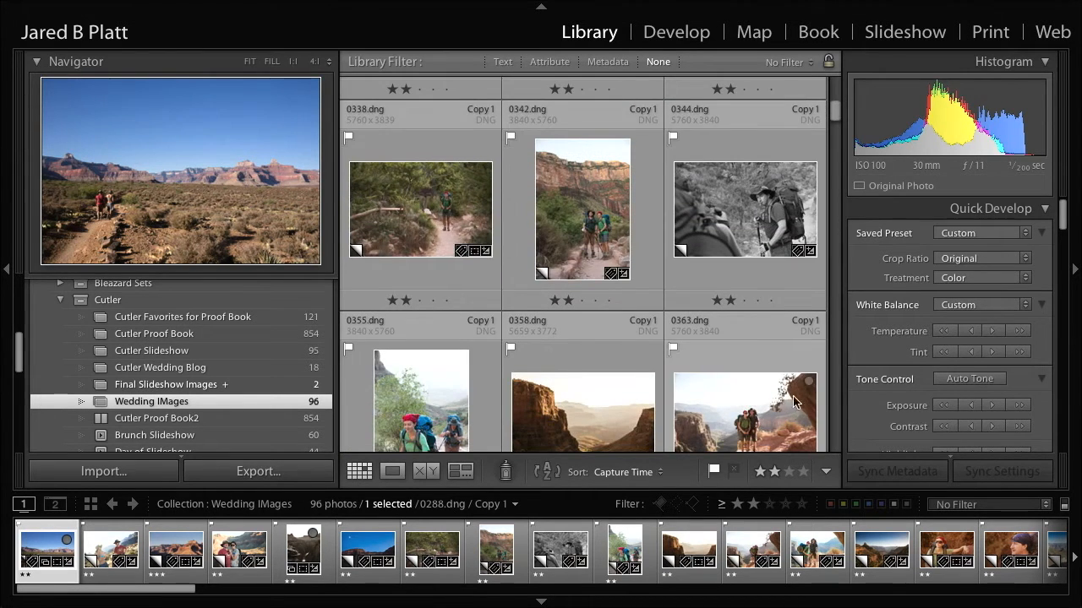
pyautogui.click(809, 381)
pyautogui.scroll(-4, 674, 396)
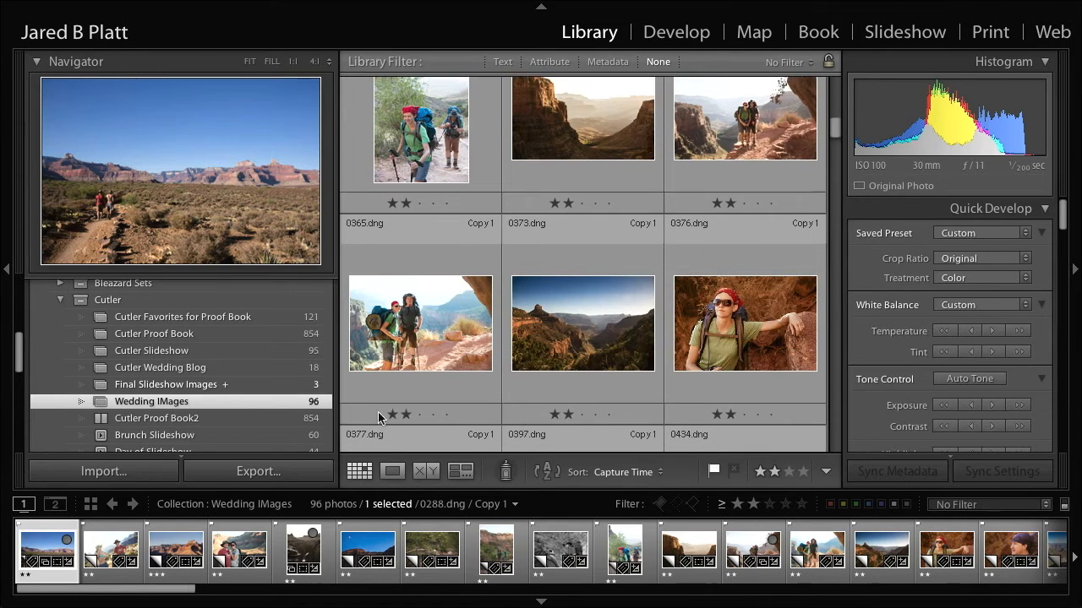
pyautogui.click(205, 384)
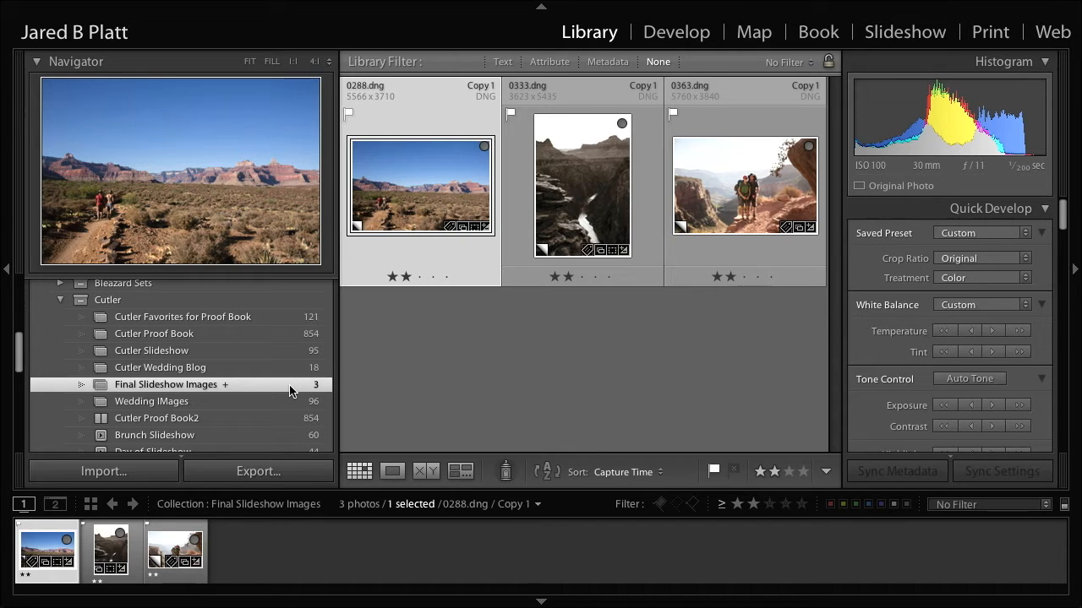
# - Collapse the Cutler collection set and open the Angels SS collection in the Little Angels set
pyautogui.scroll(-6, 188, 338)
pyautogui.scroll(6, 188, 338)
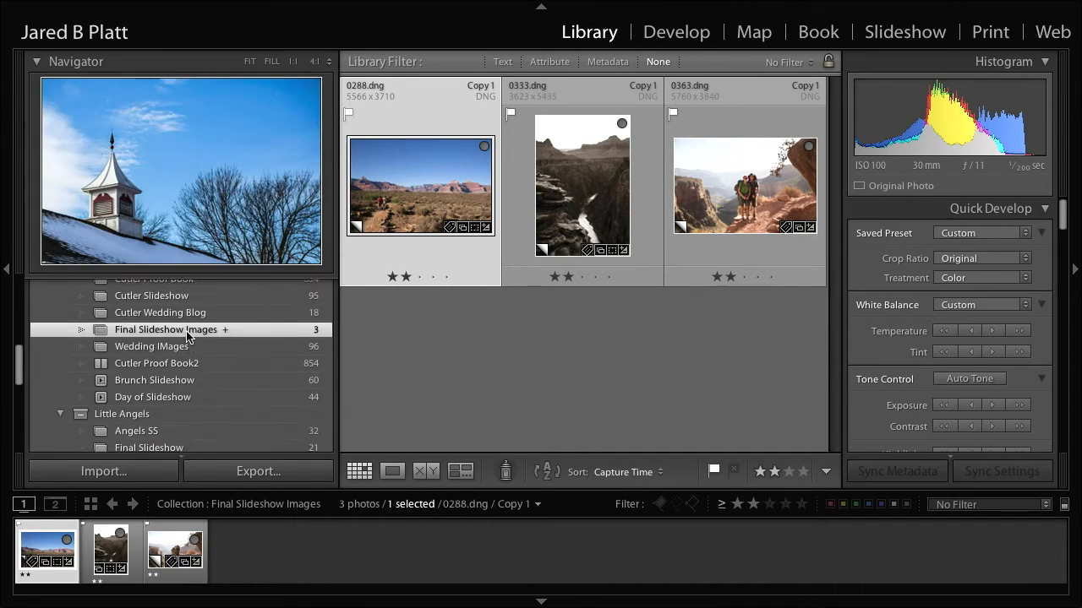
pyautogui.click(63, 297)
pyautogui.scroll(-2, 169, 321)
pyautogui.scroll(2, 169, 319)
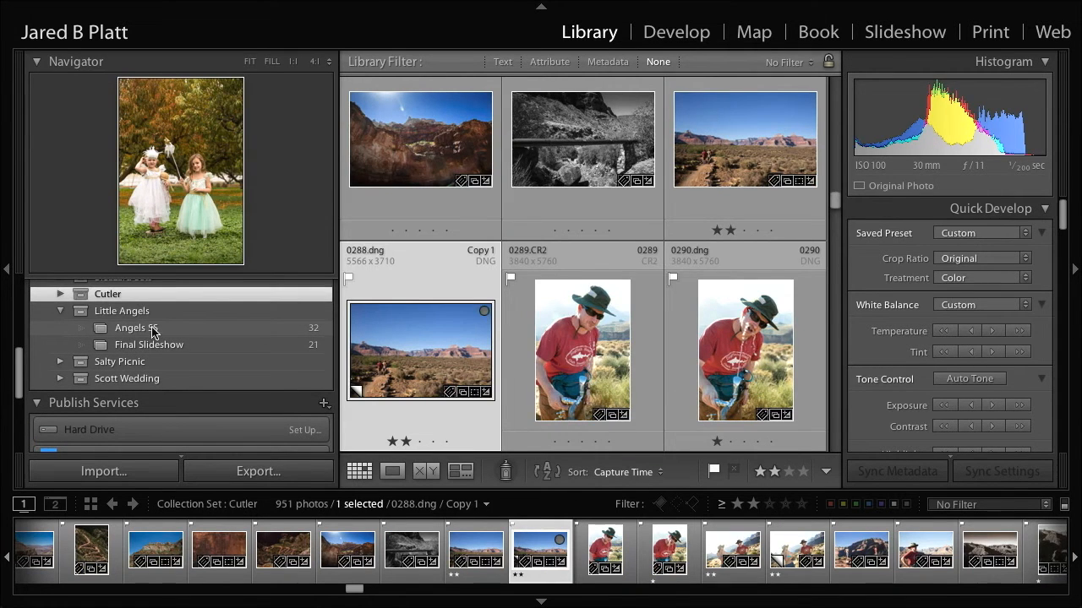
pyautogui.click(152, 328)
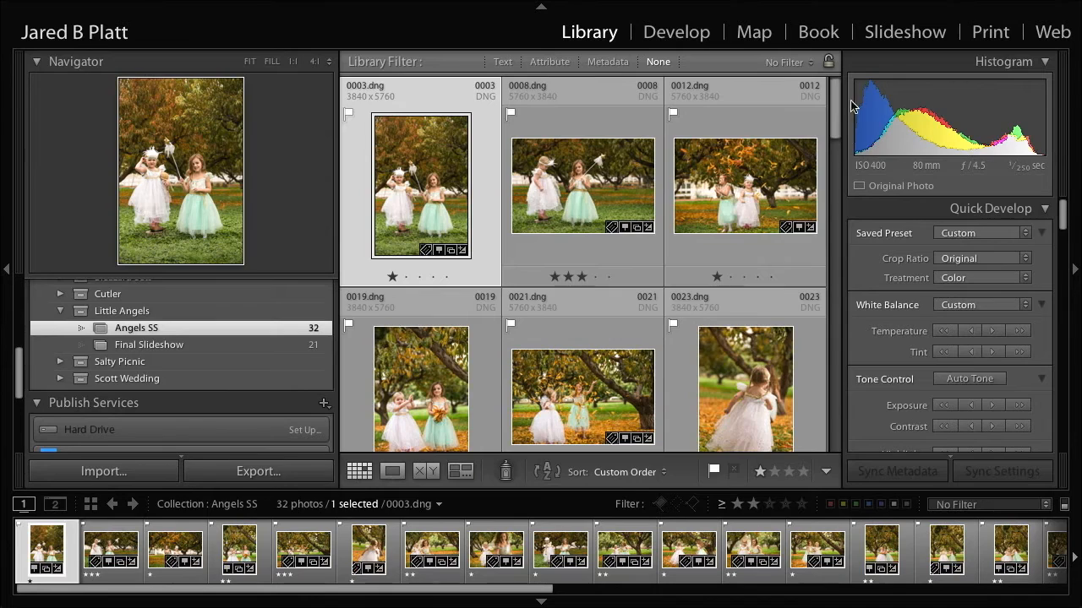
# - Look over the Angels SS photos, viewing 0008.dng enlarged before returning to the grid
pyautogui.moveTo(836, 110)
pyautogui.mouseDown()
pyautogui.moveTo(835, 431)
pyautogui.moveTo(841, 95)
pyautogui.mouseUp()
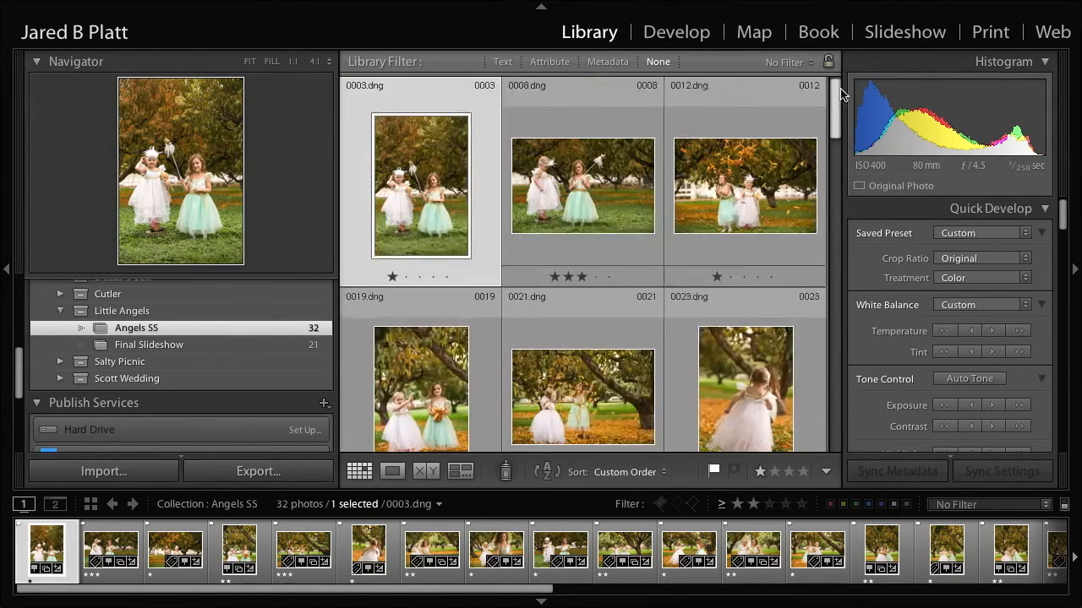
pyautogui.doubleClick(628, 189)
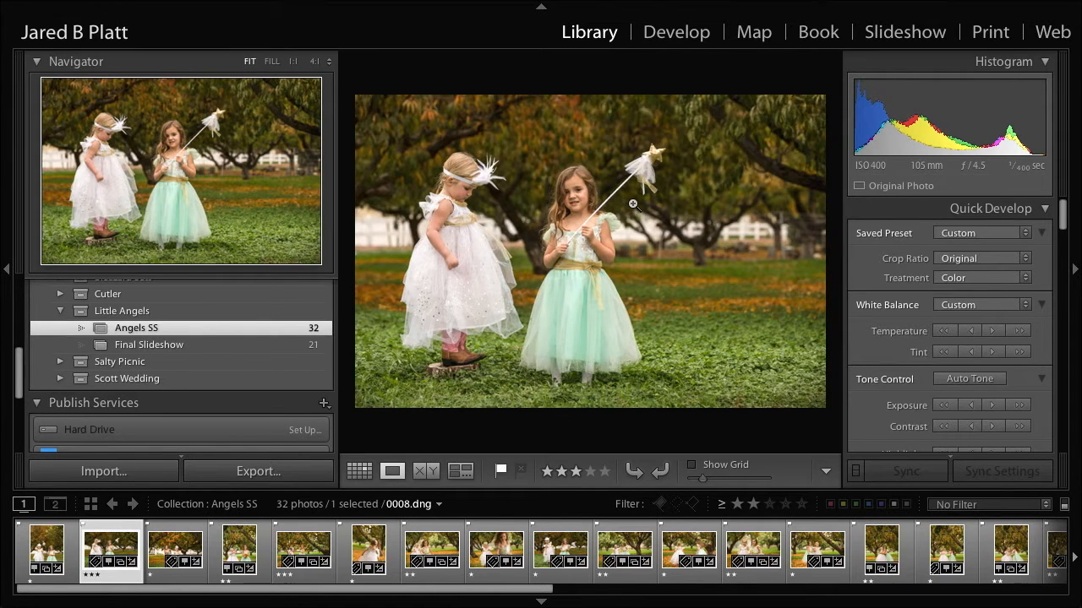
pyautogui.doubleClick(633, 203)
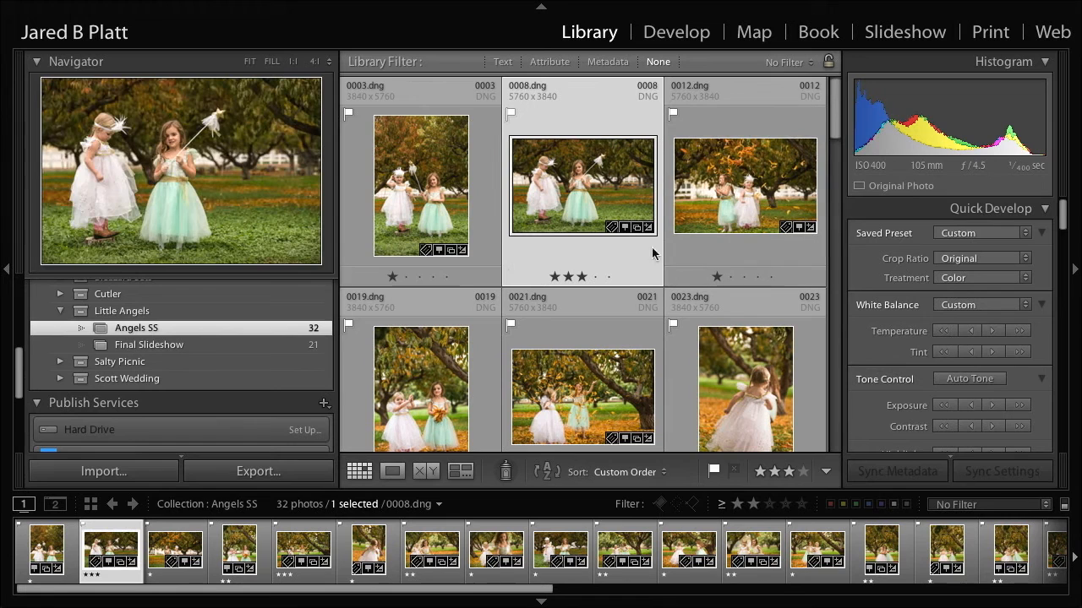
# - Open the Final Slideshow collection in the Little Angels set and look through its photos with the side panels hidden
pyautogui.click(152, 347)
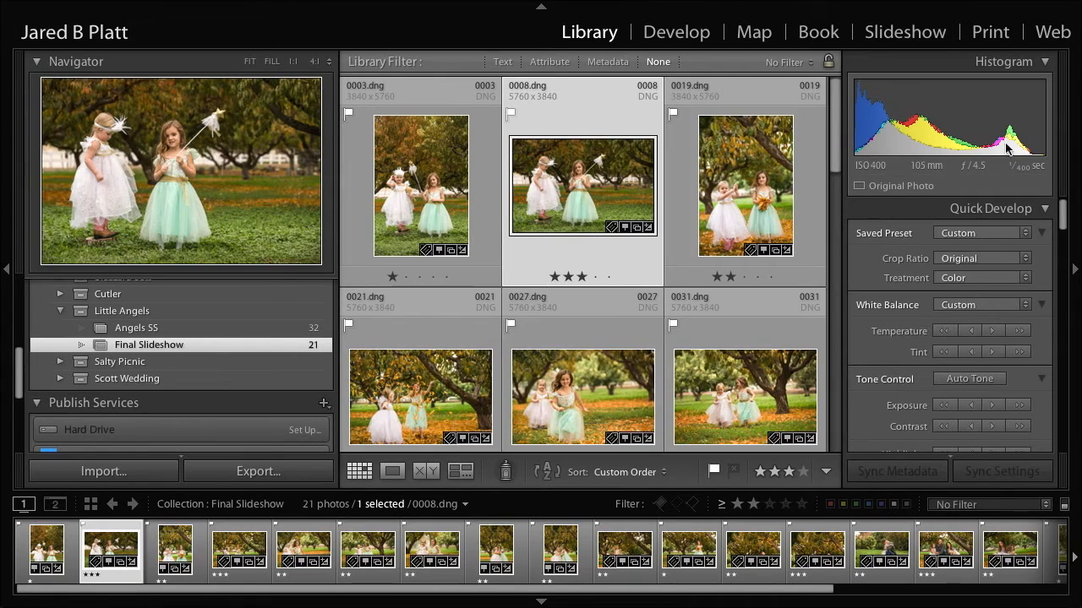
pyautogui.moveTo(834, 119)
pyautogui.mouseDown()
pyautogui.moveTo(841, 433)
pyautogui.moveTo(840, 109)
pyautogui.mouseUp()
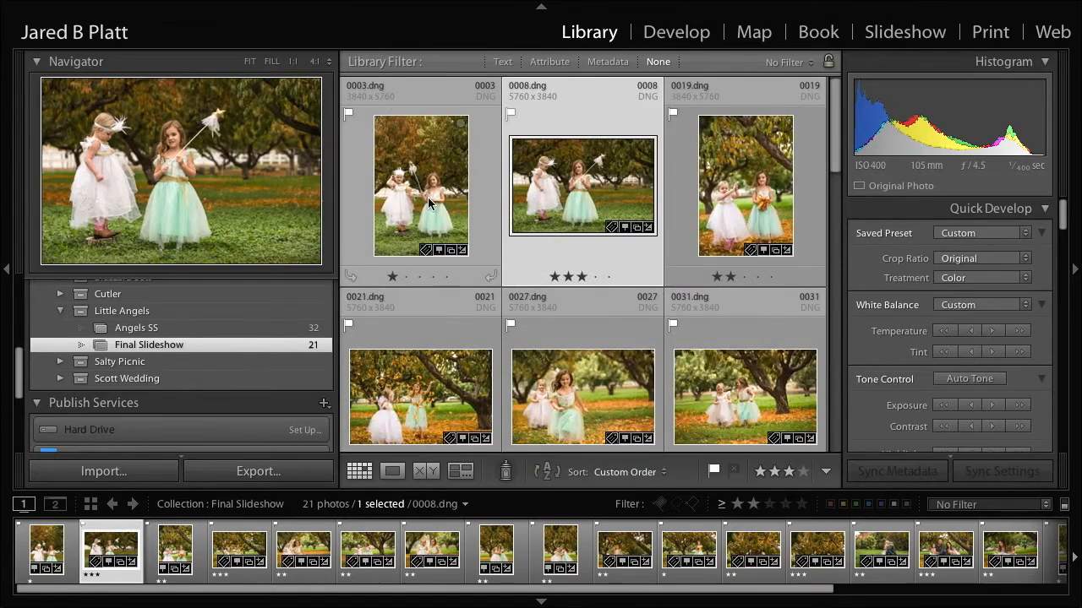
pyautogui.press('Tab')
pyautogui.scroll(-1, 1062, 194)
pyautogui.scroll(-3, 1061, 194)
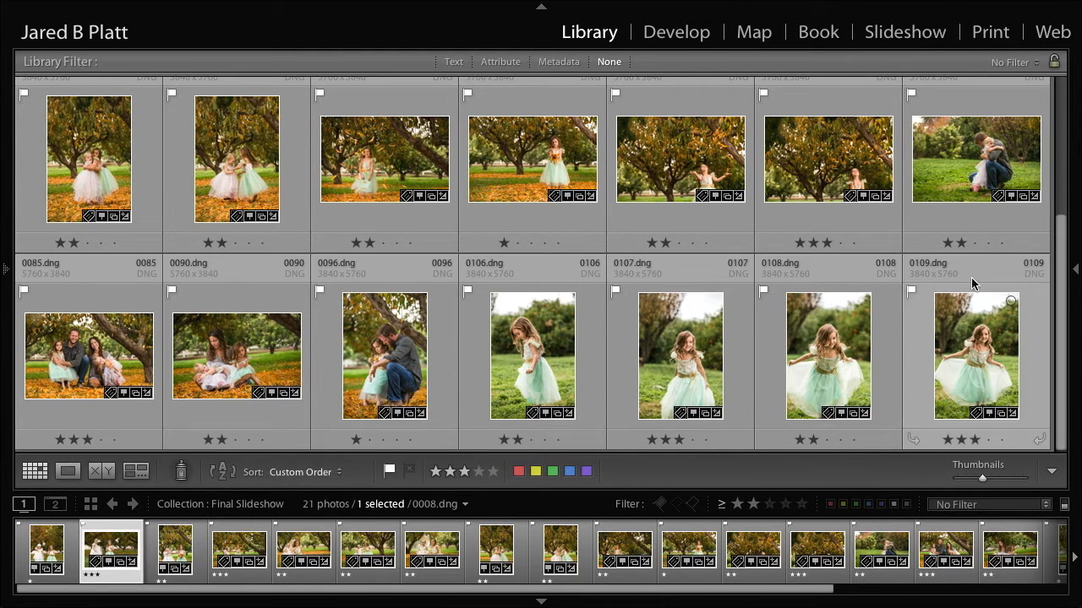
pyautogui.scroll(2, 972, 285)
pyautogui.scroll(2, 923, 282)
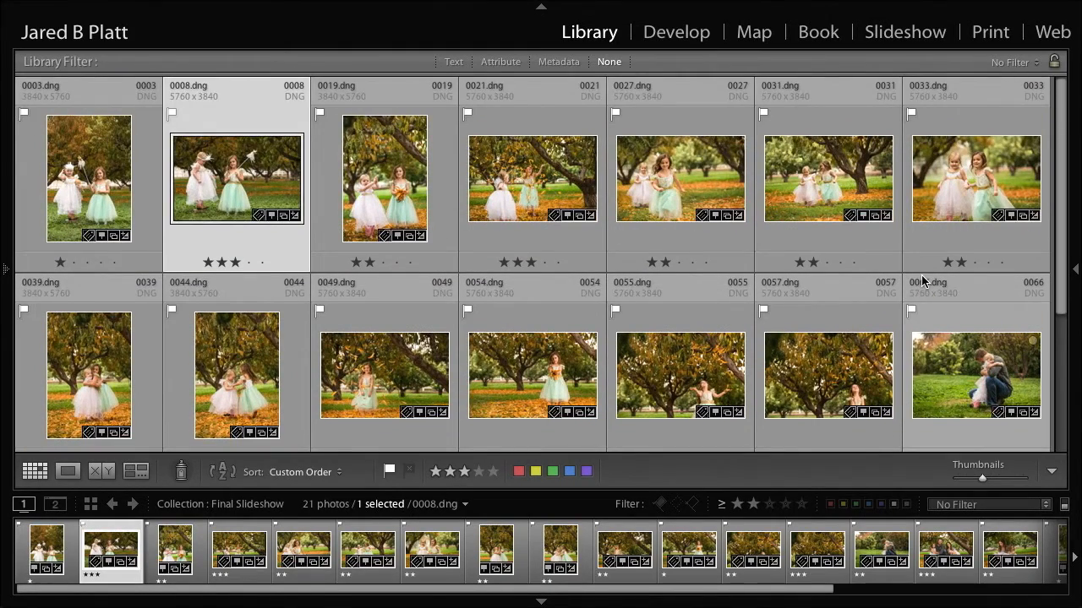
pyautogui.scroll(-1, 922, 281)
pyautogui.scroll(1, 923, 281)
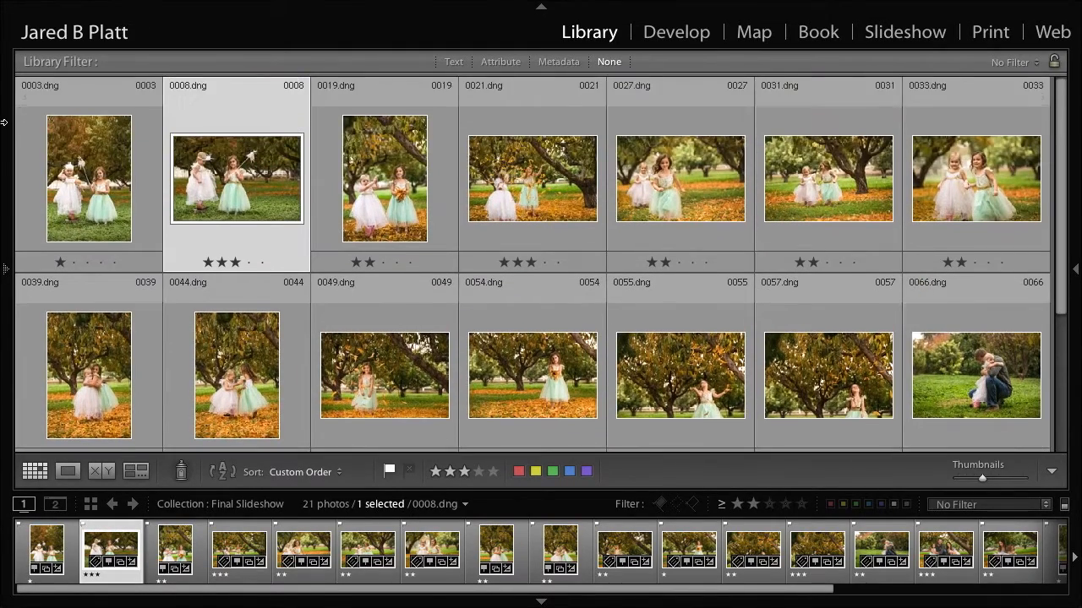
pyautogui.press('Tab')
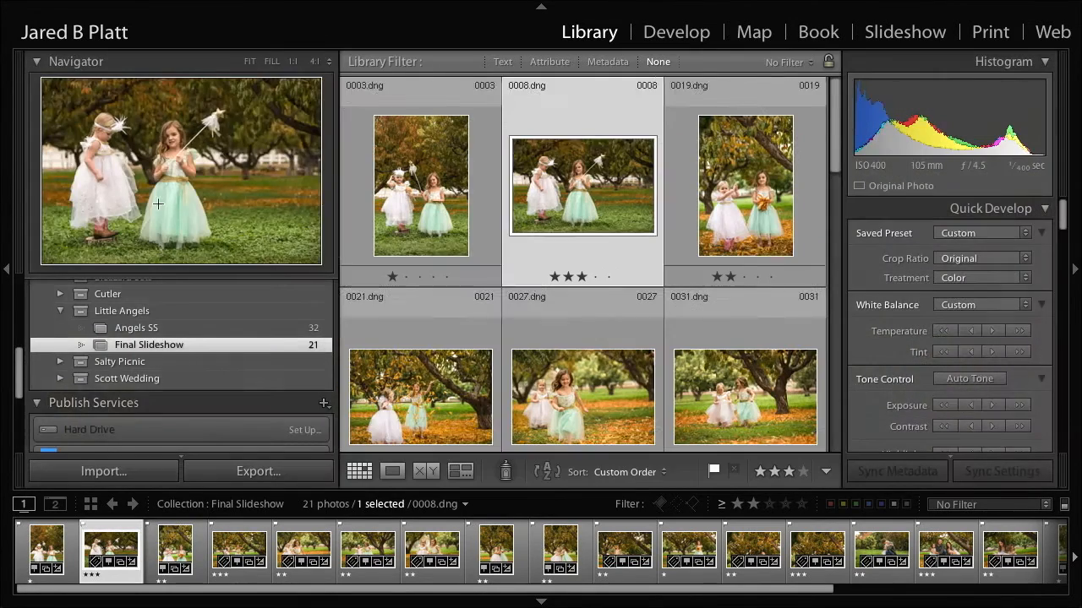
pyautogui.press('Tab')
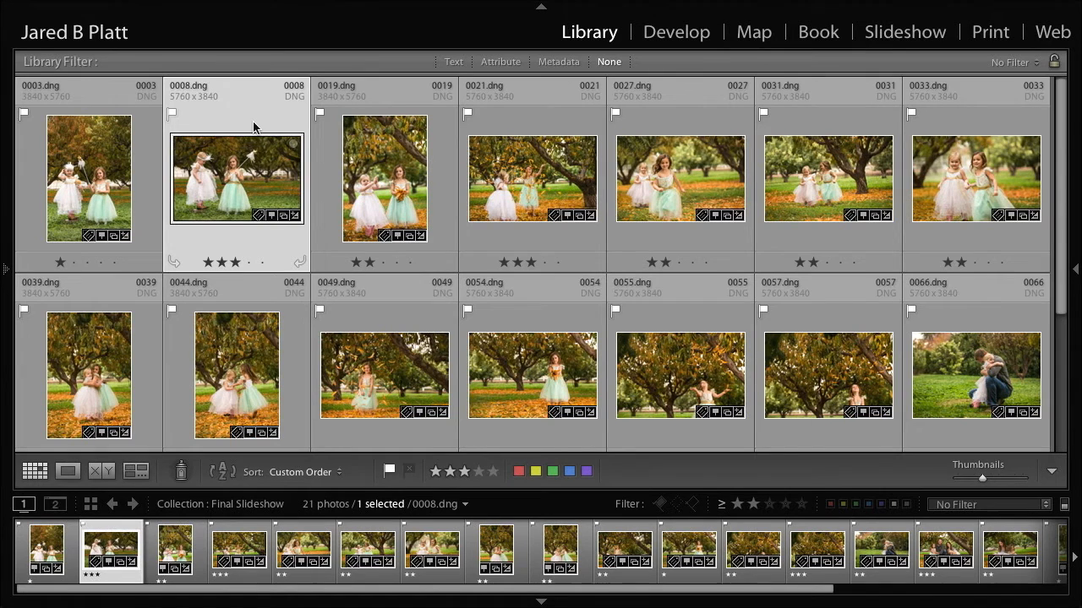
# - Reorder the Final Slideshow photos, placing 0008.dng before 0003.dng and the pair 0090.dng and 0096.dng before 0085.dng
pyautogui.moveTo(256, 149); pyautogui.dragTo(40, 173)
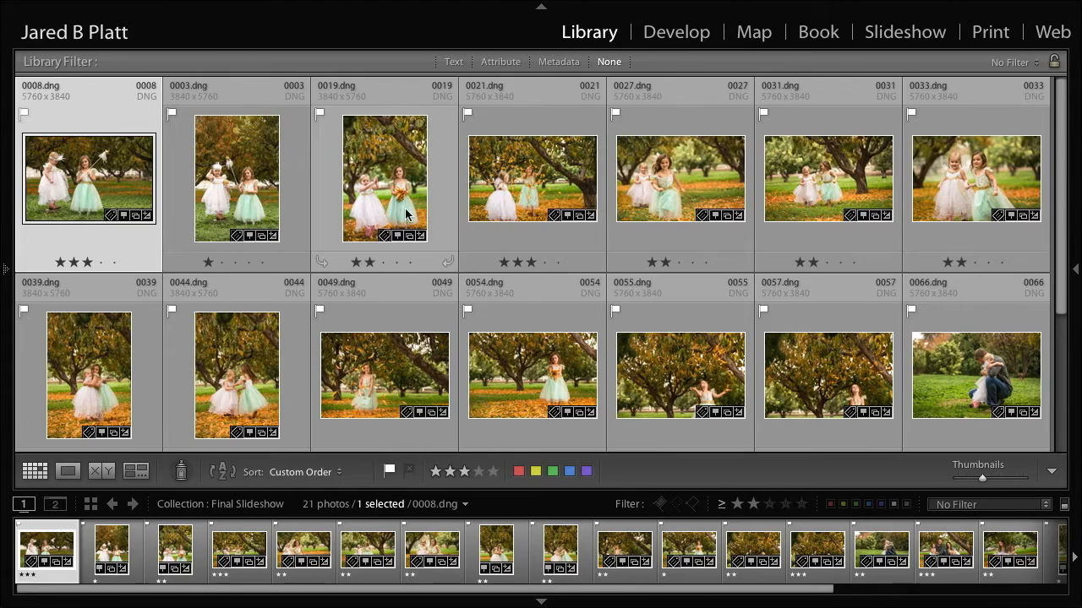
pyautogui.scroll(-2, 407, 213)
pyautogui.scroll(-3, 404, 208)
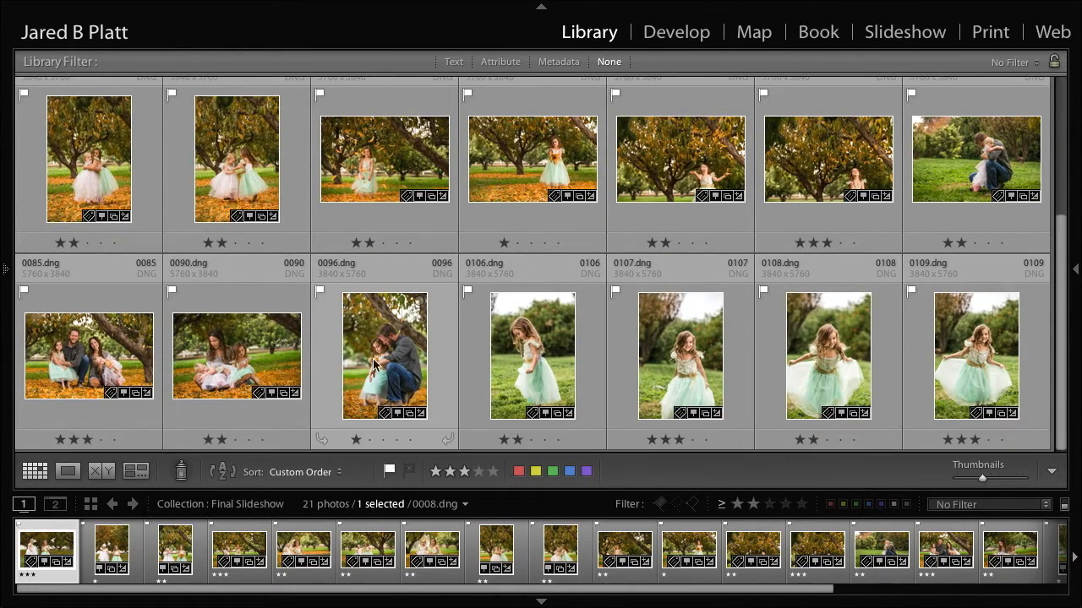
pyautogui.click(425, 363)
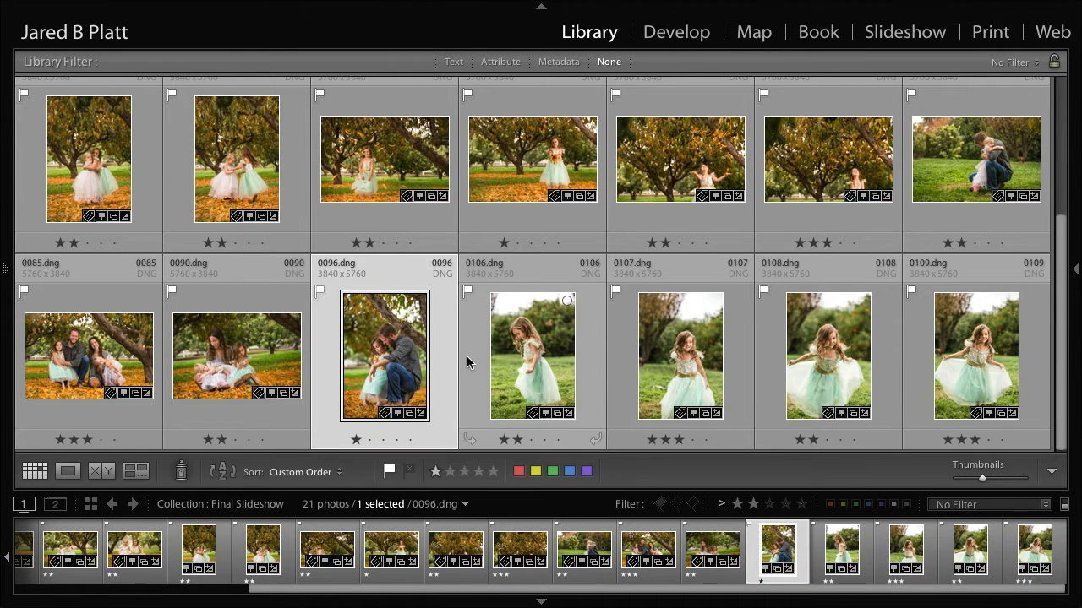
pyautogui.keyDown('shift'); pyautogui.click(257, 353); pyautogui.keyUp('shift')
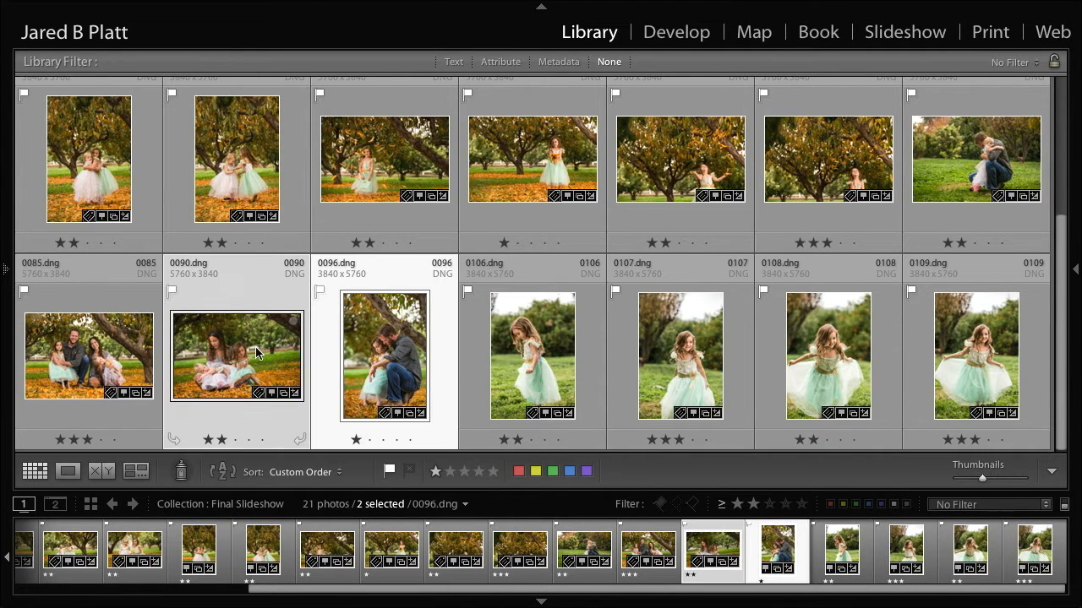
pyautogui.moveTo(235, 352); pyautogui.dragTo(42, 348)
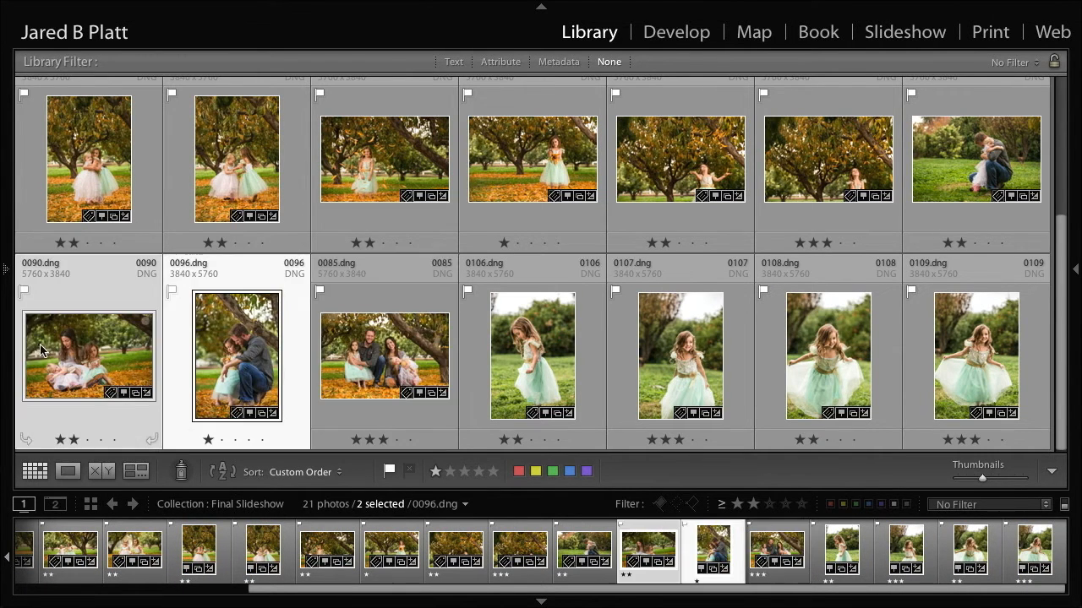
# - Move the four photos 0106.dng through 0109.dng ahead of 0066.dng in the Final Slideshow order
pyautogui.click(570, 362)
pyautogui.keyDown('shift'); pyautogui.click(943, 359); pyautogui.keyUp('shift')
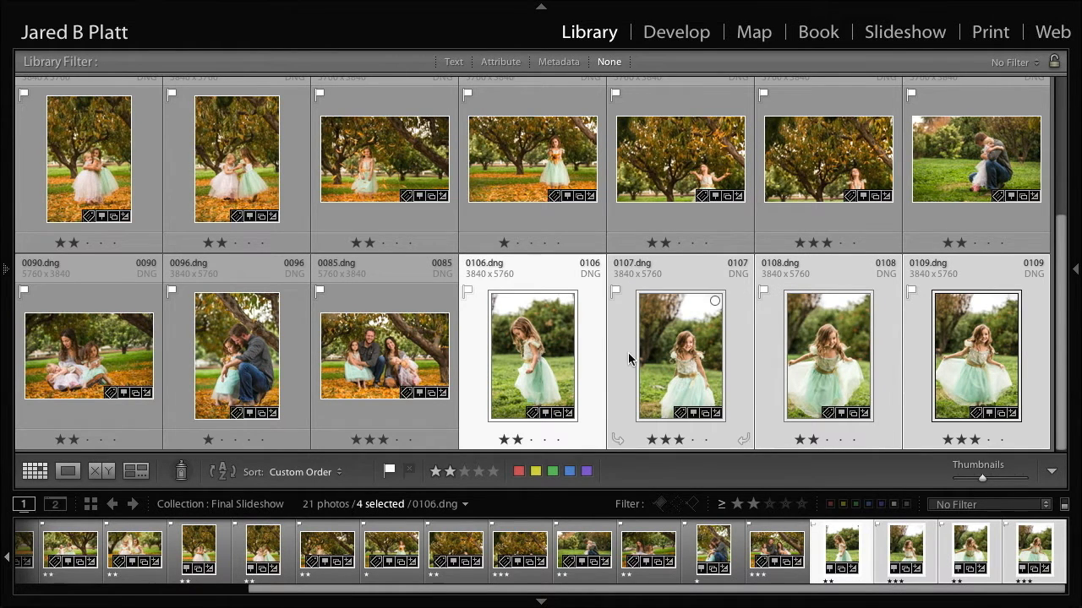
pyautogui.scroll(1, 628, 359)
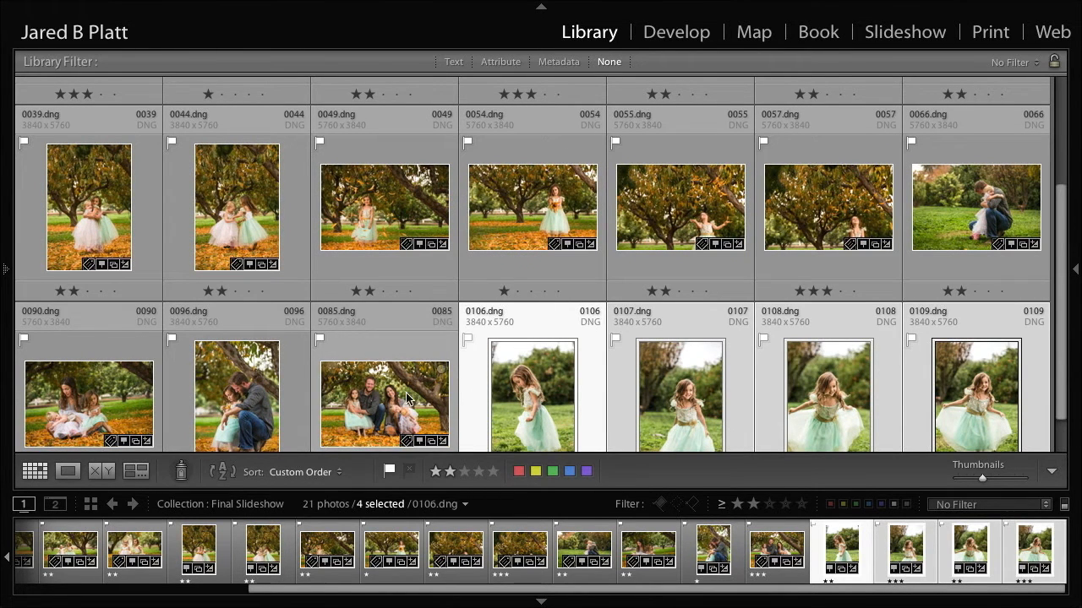
pyautogui.moveTo(534, 397); pyautogui.dragTo(871, 262)
# - View 0008.dng enlarged, then move it to the end of the Final Slideshow order, after 0085.dng
pyautogui.scroll(5, 612, 350)
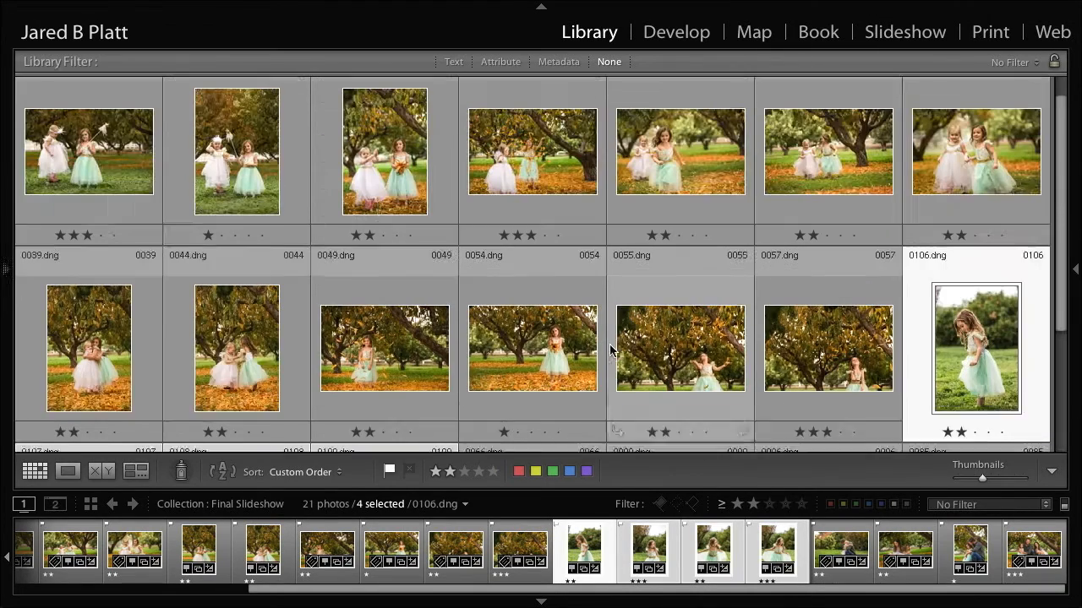
pyautogui.click(117, 174)
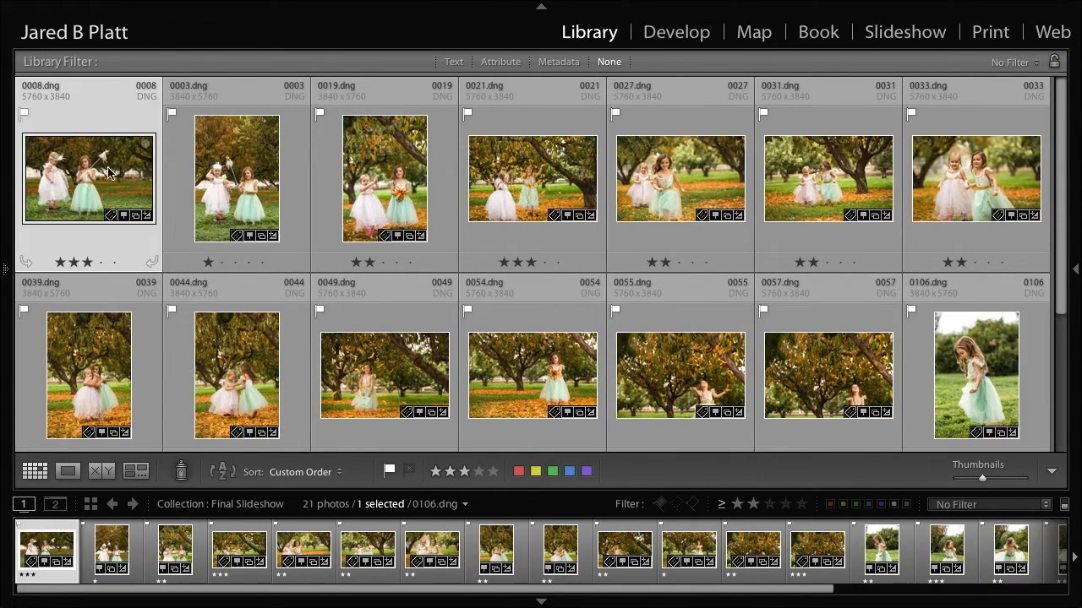
pyautogui.doubleClick(117, 175)
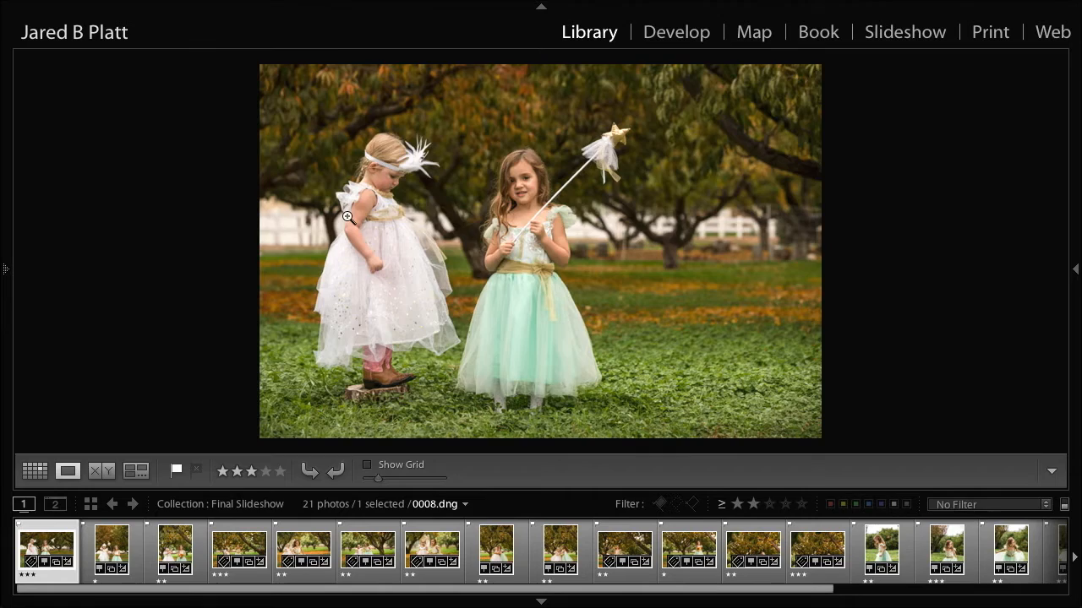
pyautogui.click(348, 217)
pyautogui.press('g')
pyautogui.moveTo(136, 186); pyautogui.dragTo(809, 411)
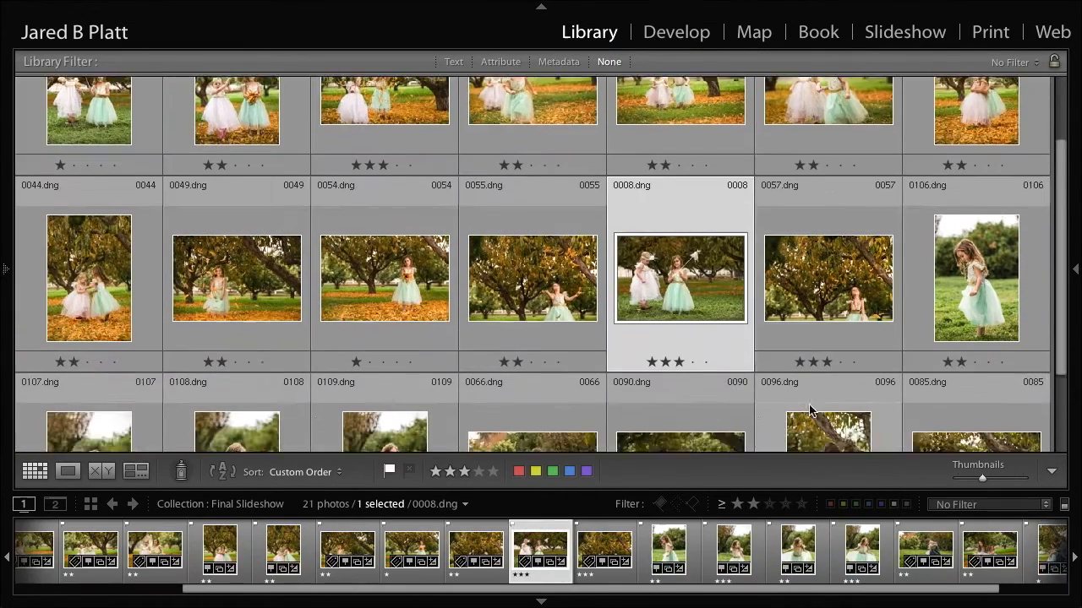
pyautogui.scroll(-3, 809, 411)
pyautogui.moveTo(672, 145); pyautogui.dragTo(1029, 364)
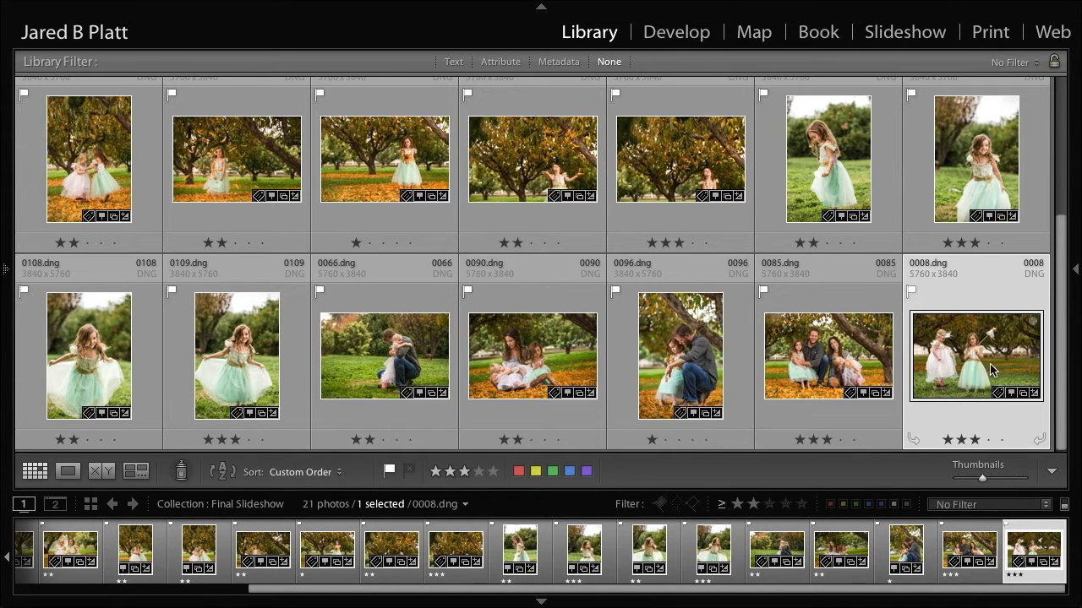
# - Select all photos in the Final Slideshow collection, bring back the side panels and open the export settings
pyautogui.scroll(2, 858, 343)
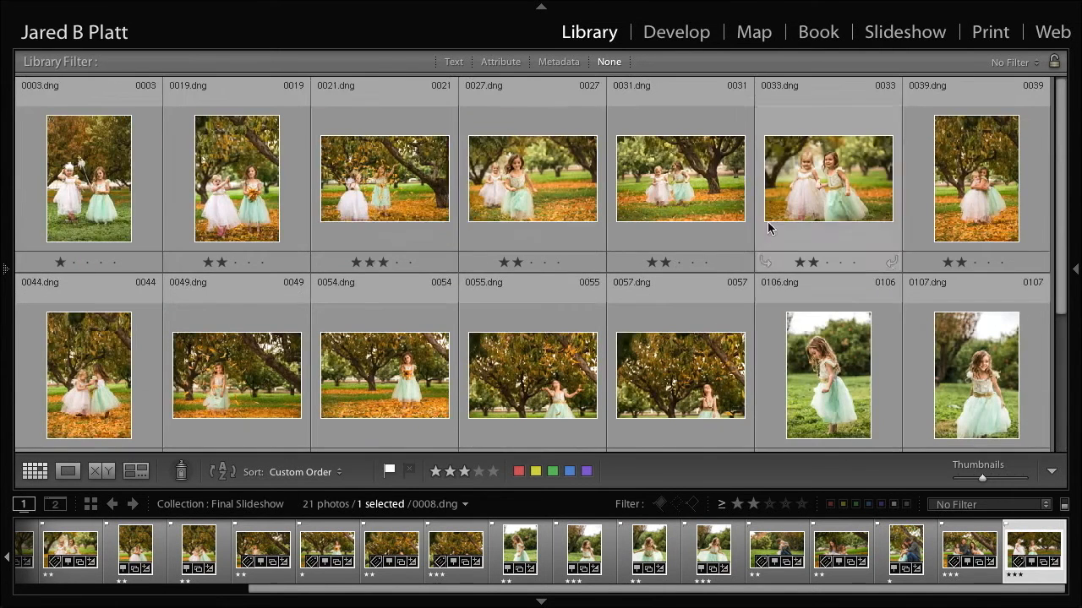
pyautogui.hotkey('ctrl', 'a')
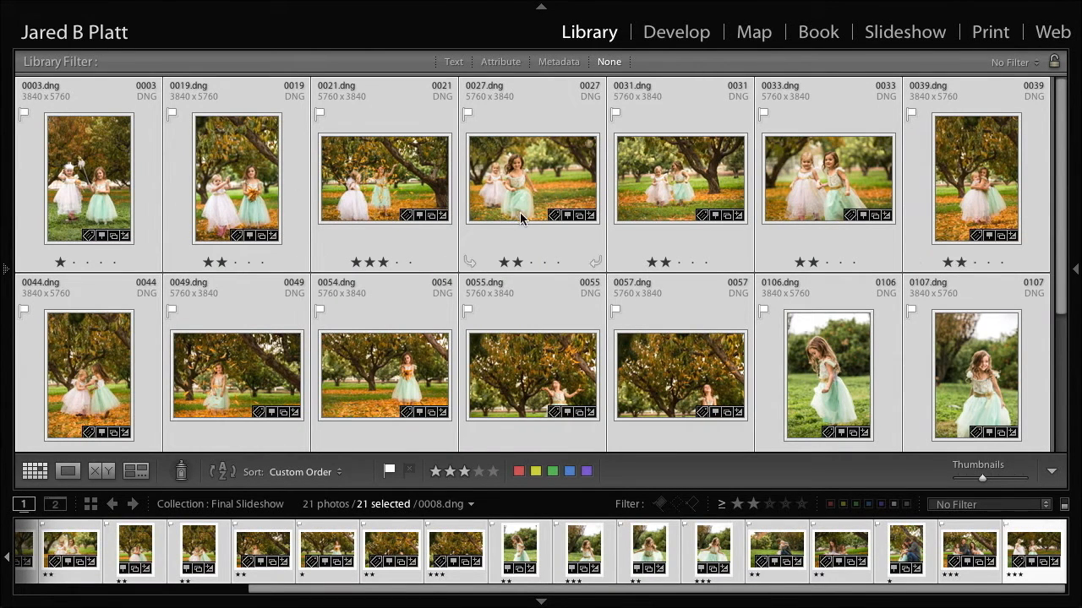
pyautogui.press('Tab')
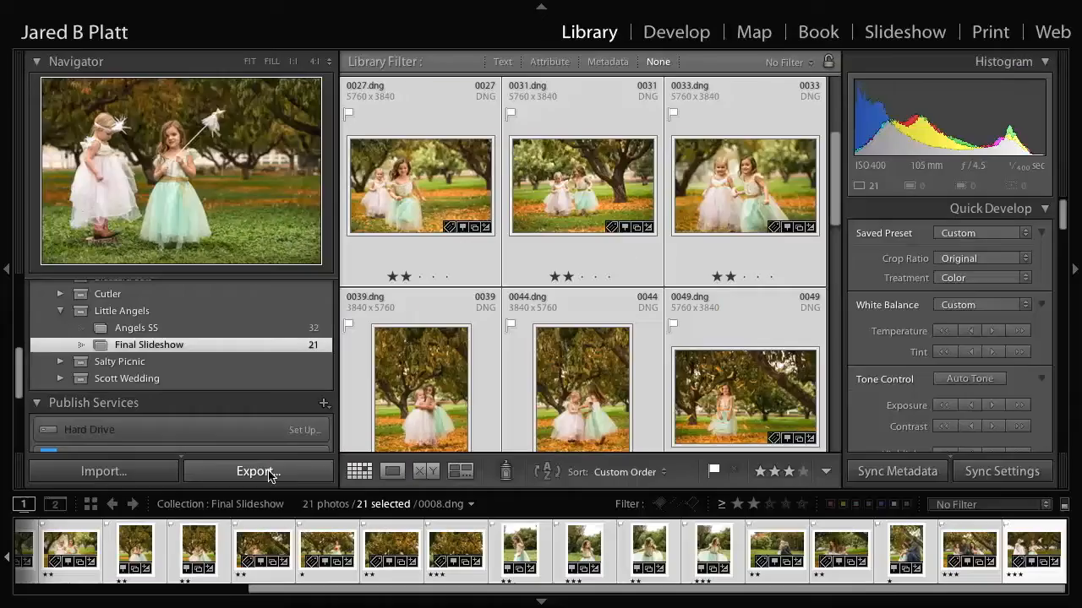
pyautogui.click(256, 472)
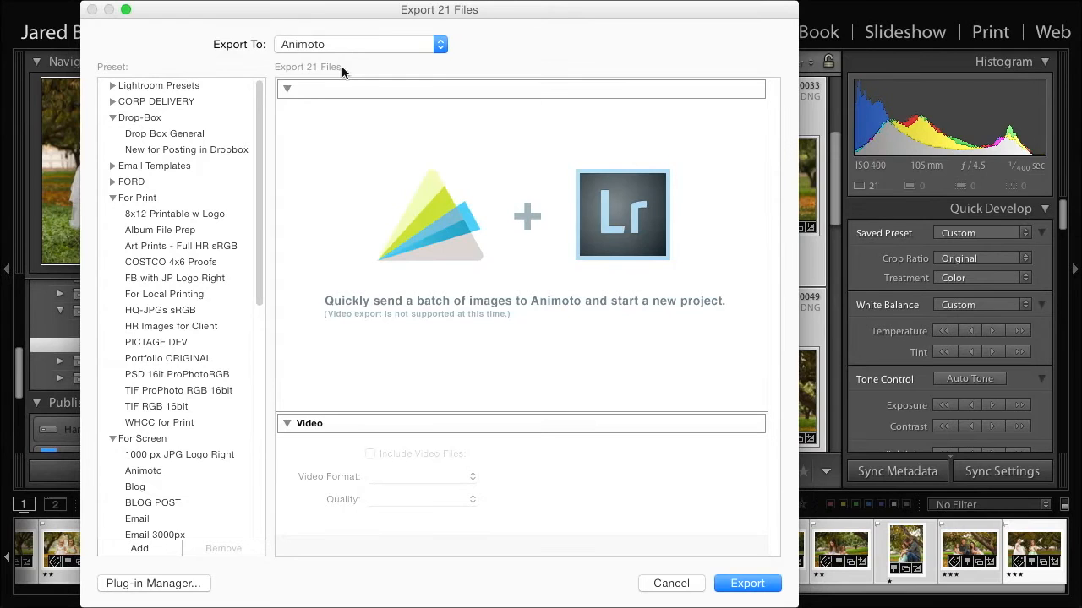
# - Check the Hard Drive export destination, then set the destination back to Animoto and export the selected photos
pyautogui.click(347, 44)
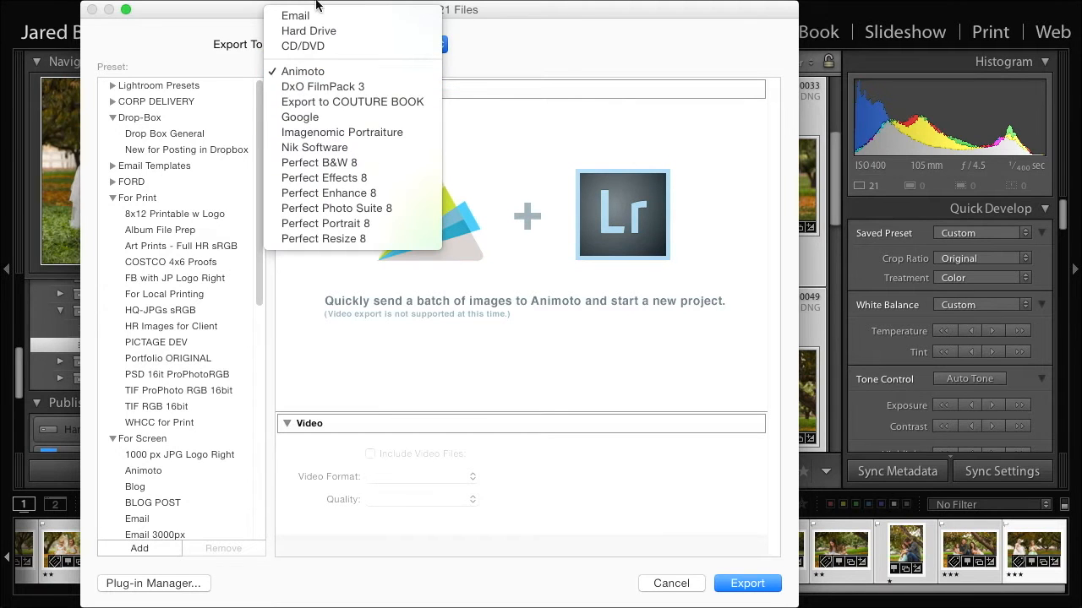
pyautogui.click(313, 31)
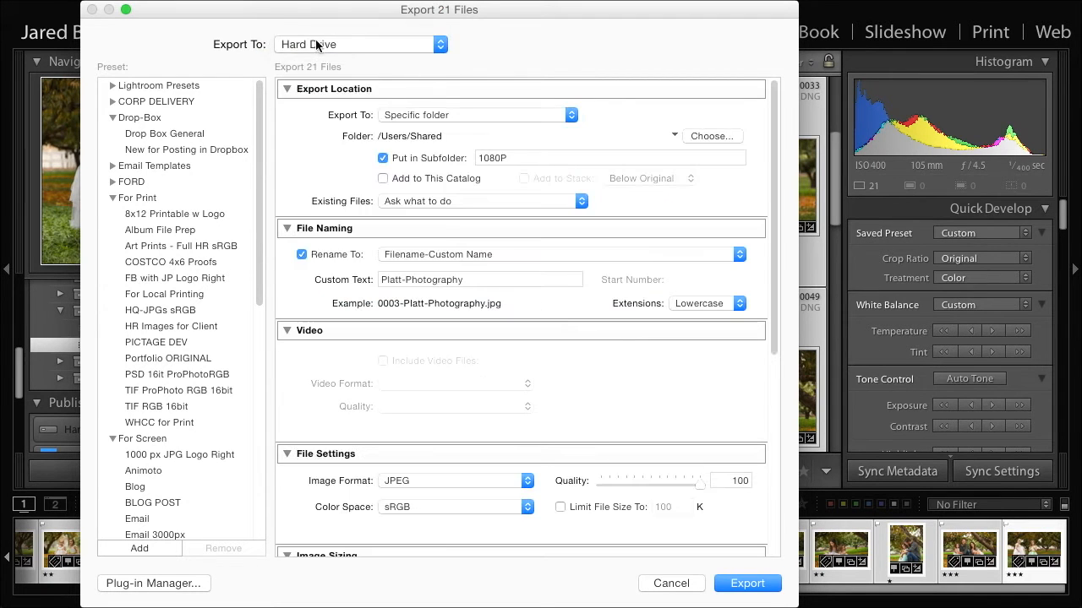
pyautogui.click(316, 44)
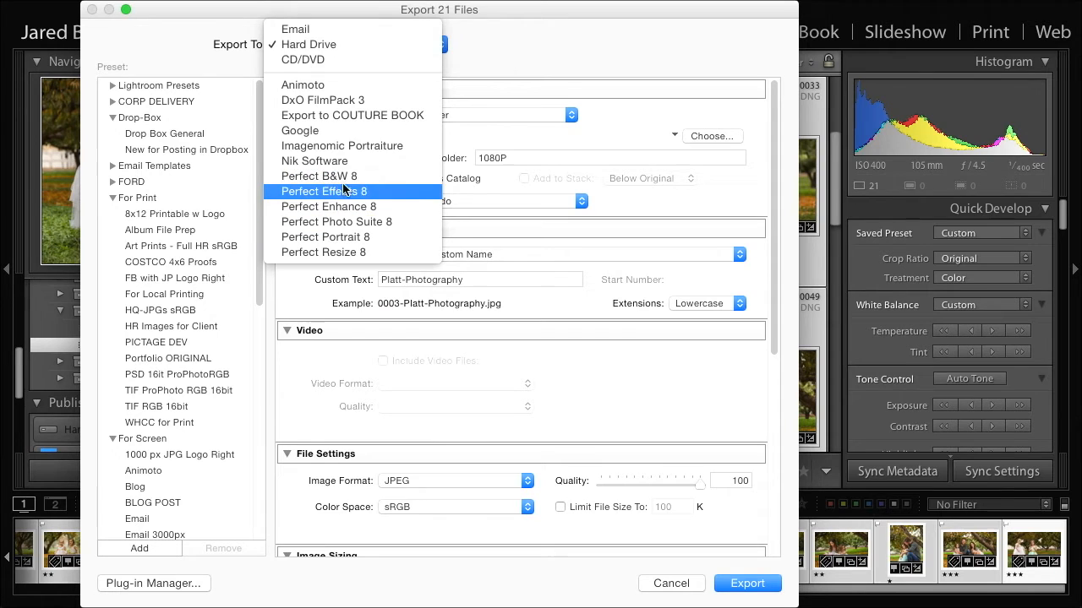
pyautogui.click(310, 86)
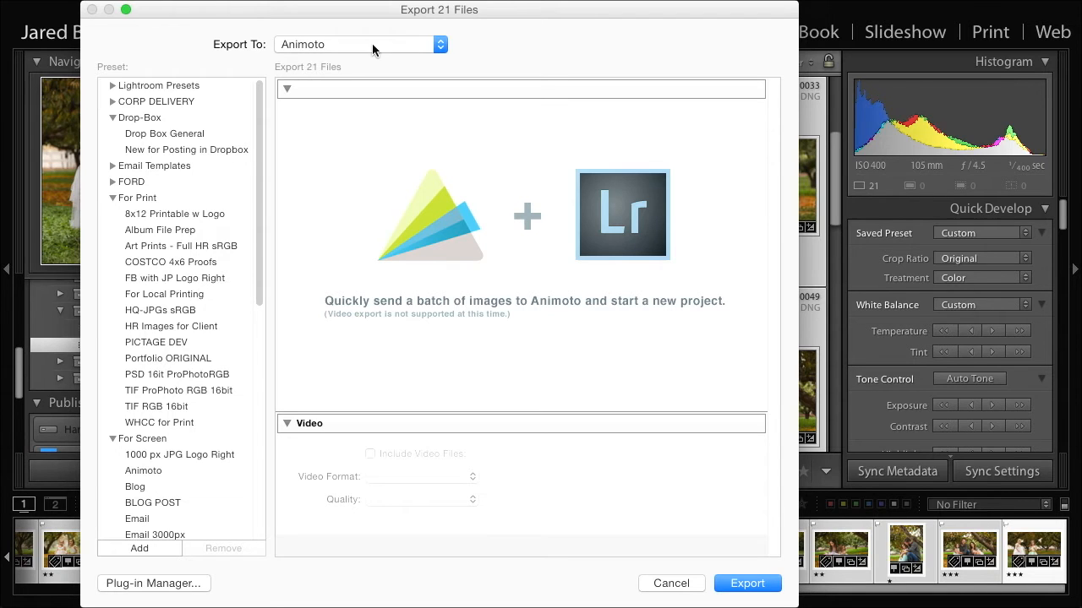
pyautogui.click(748, 583)
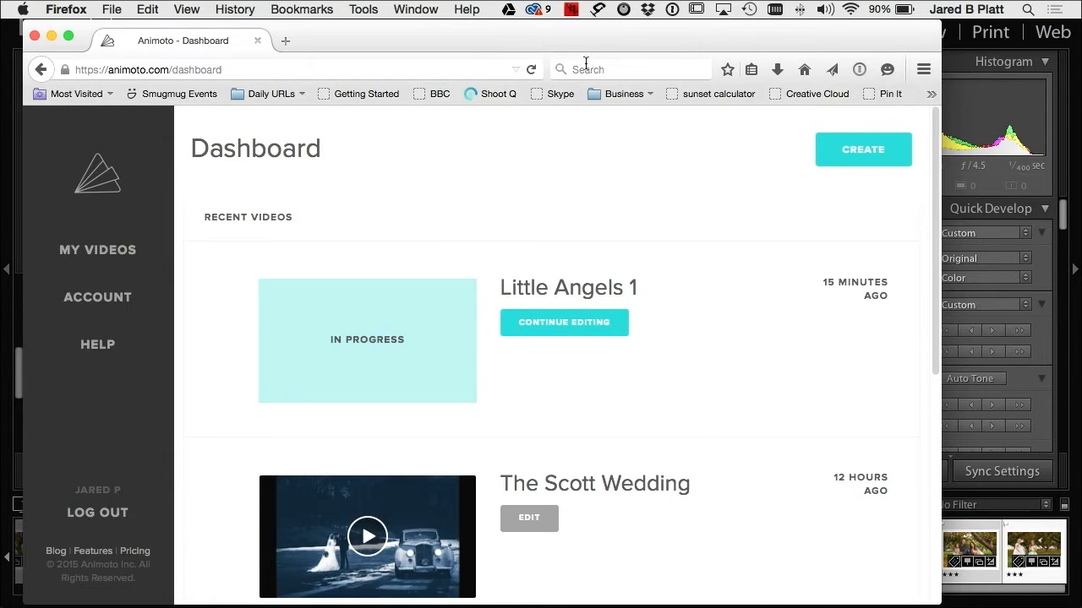
# - Look over the Animoto dashboard in Firefox, the My Videos page and the styles offered for a new video
pyautogui.moveTo(584, 37); pyautogui.dragTo(589, 32)
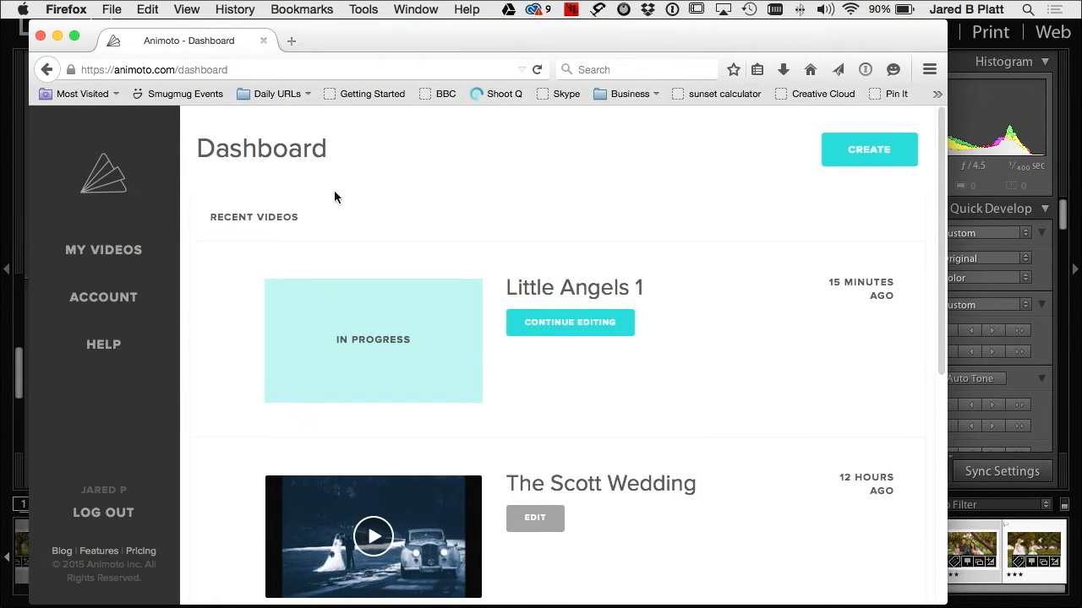
pyautogui.scroll(-10, 145, 277)
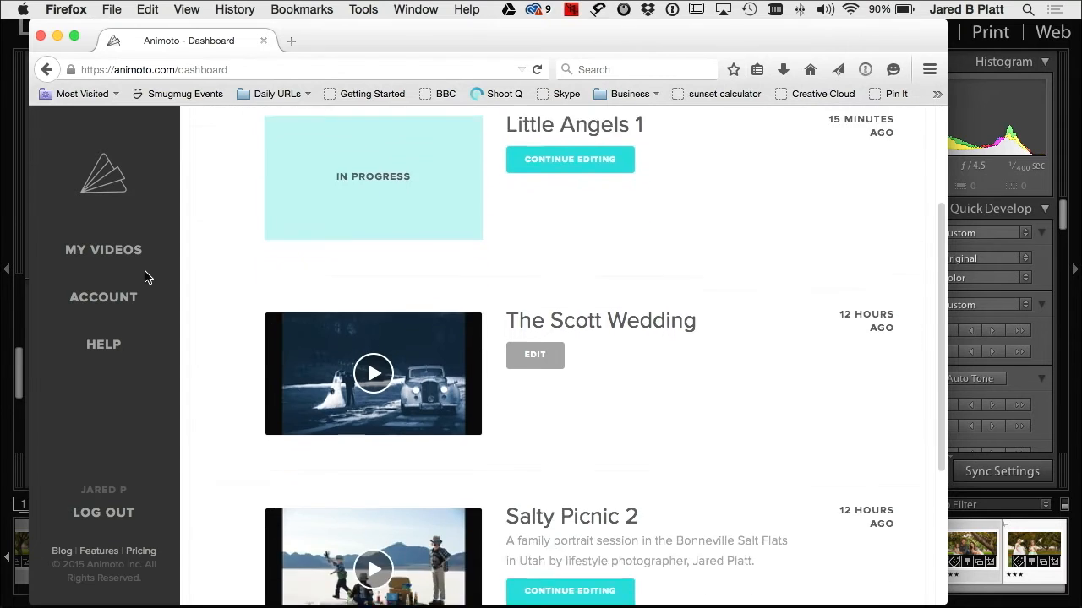
pyautogui.scroll(10, 146, 277)
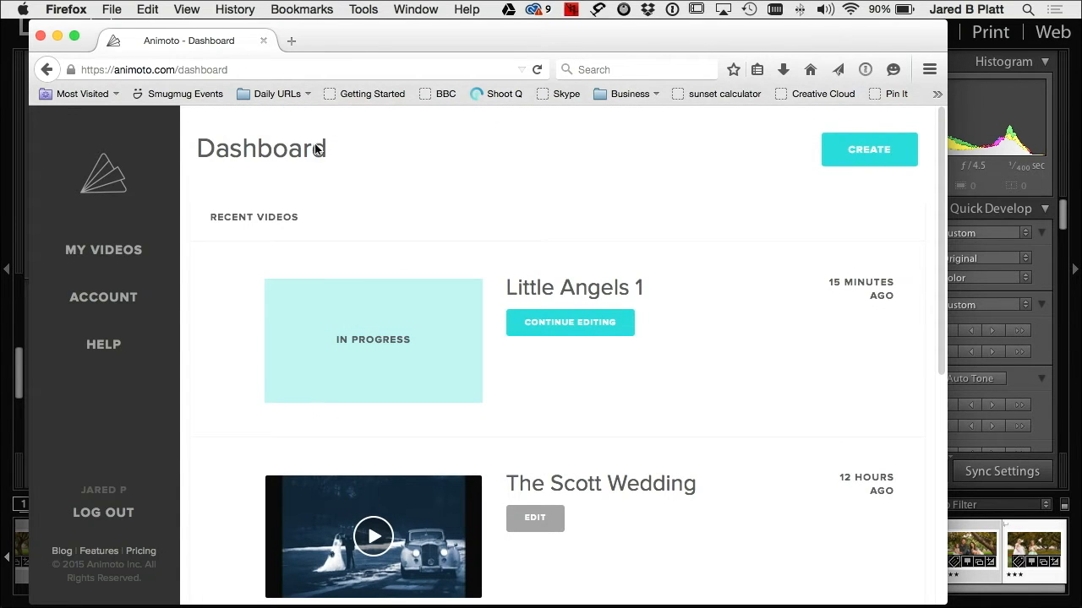
pyautogui.click(108, 178)
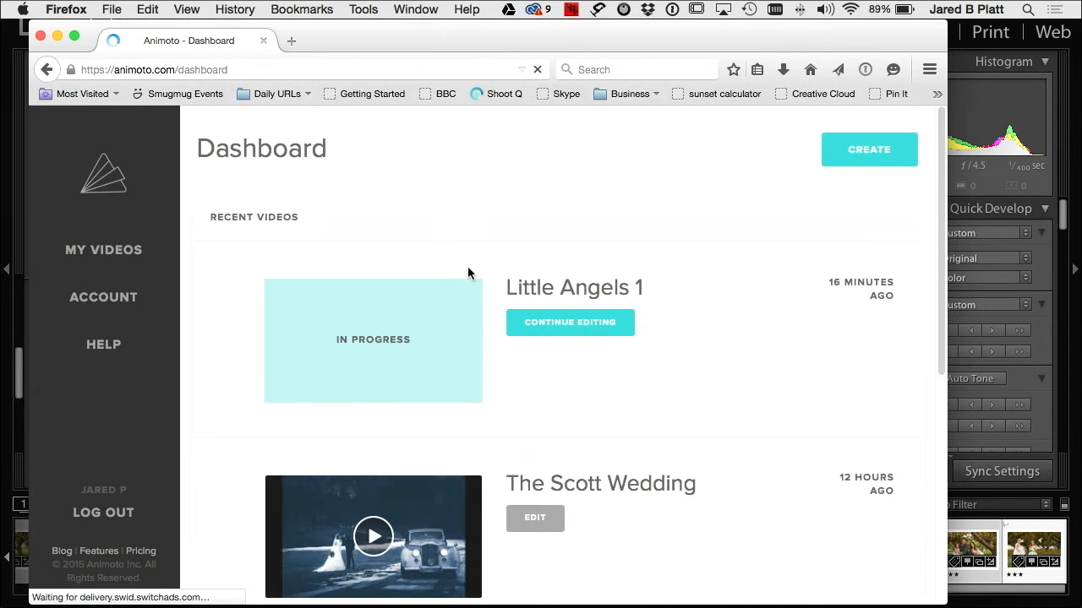
pyautogui.scroll(-5, 679, 278)
pyautogui.scroll(3, 679, 279)
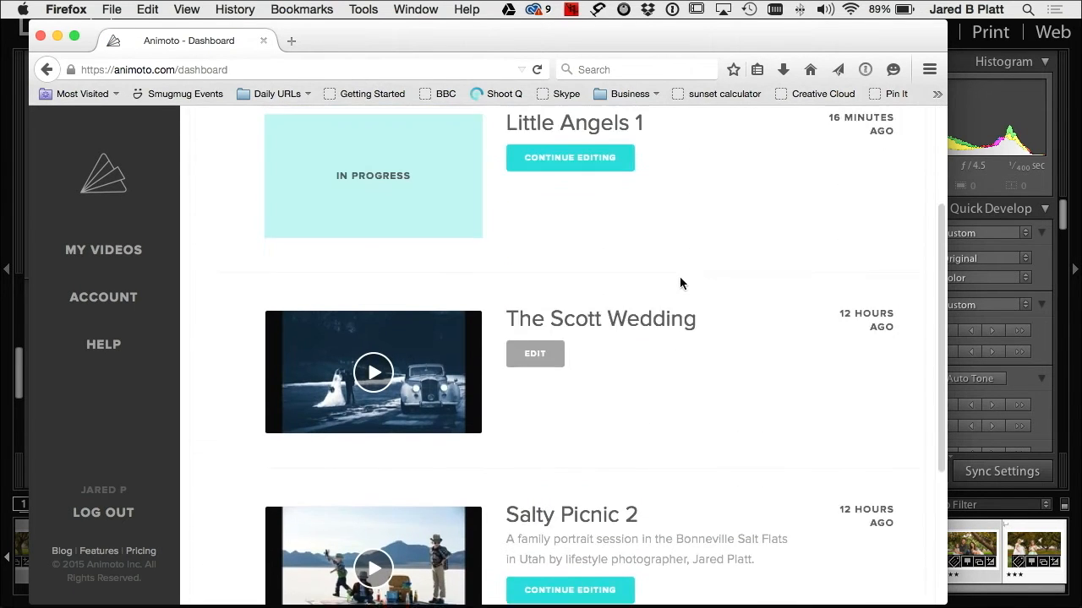
pyautogui.scroll(3, 609, 245)
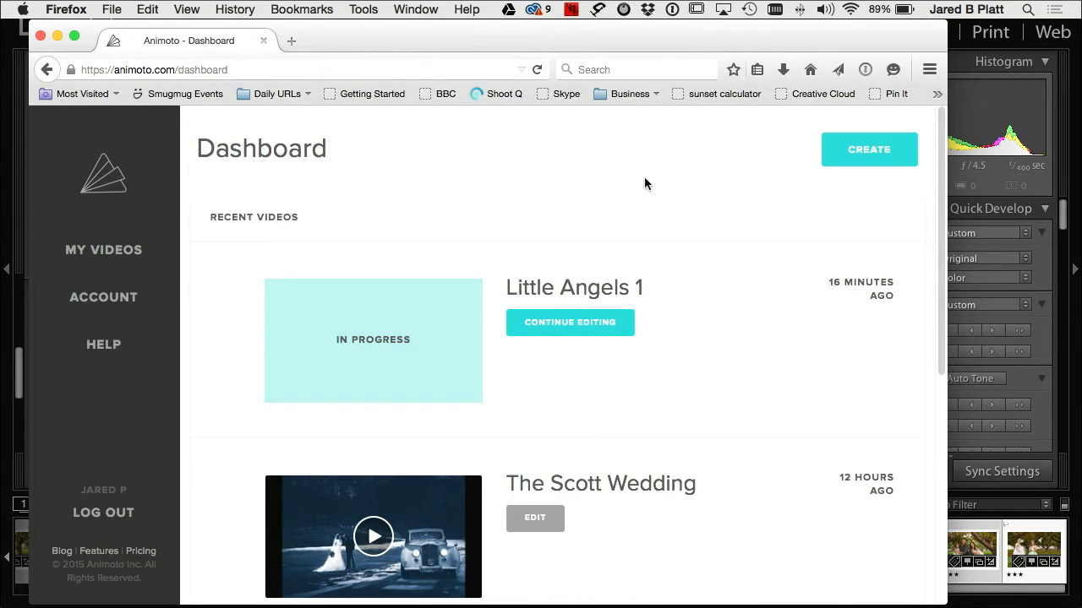
pyautogui.click(119, 254)
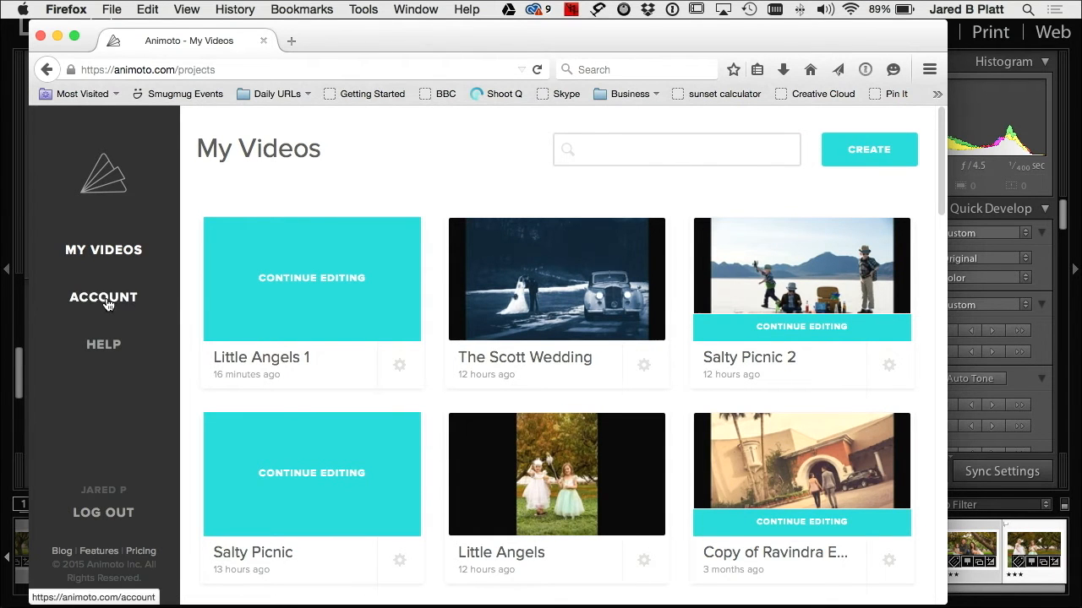
pyautogui.click(867, 151)
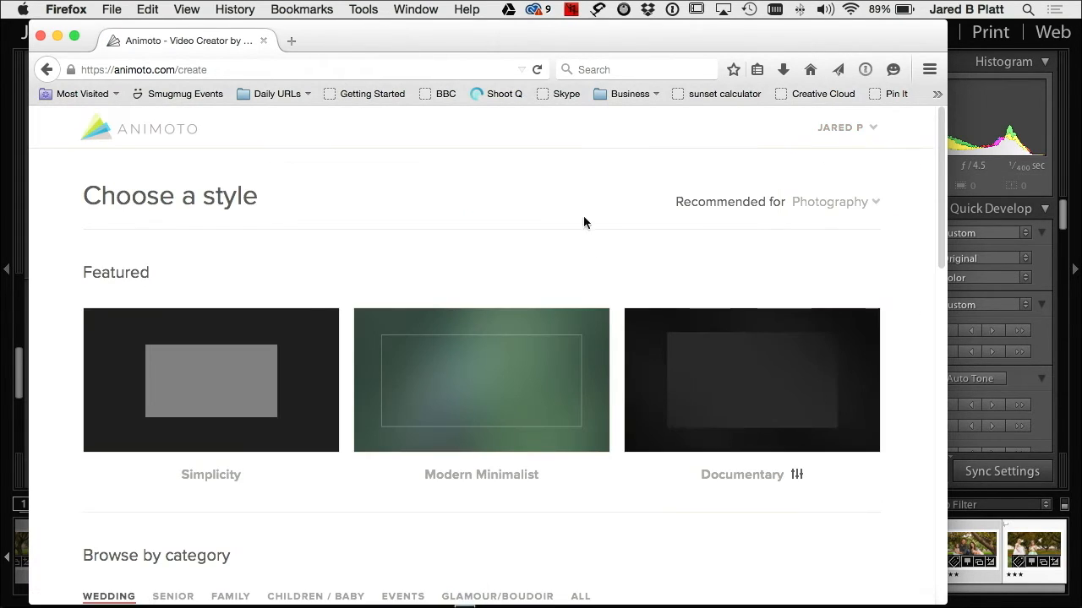
pyautogui.moveTo(698, 377)
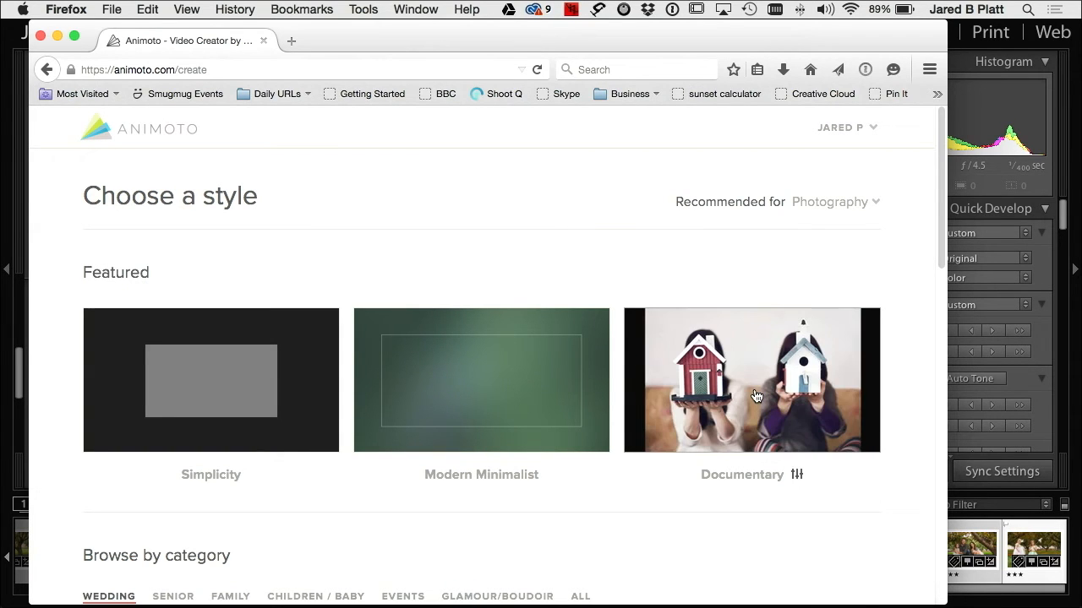
# - Switch to Lightroom, acknowledge the finished Animoto upload and dismiss the two welcome notices in the Animoto project that opens
pyautogui.moveTo(465, 602)
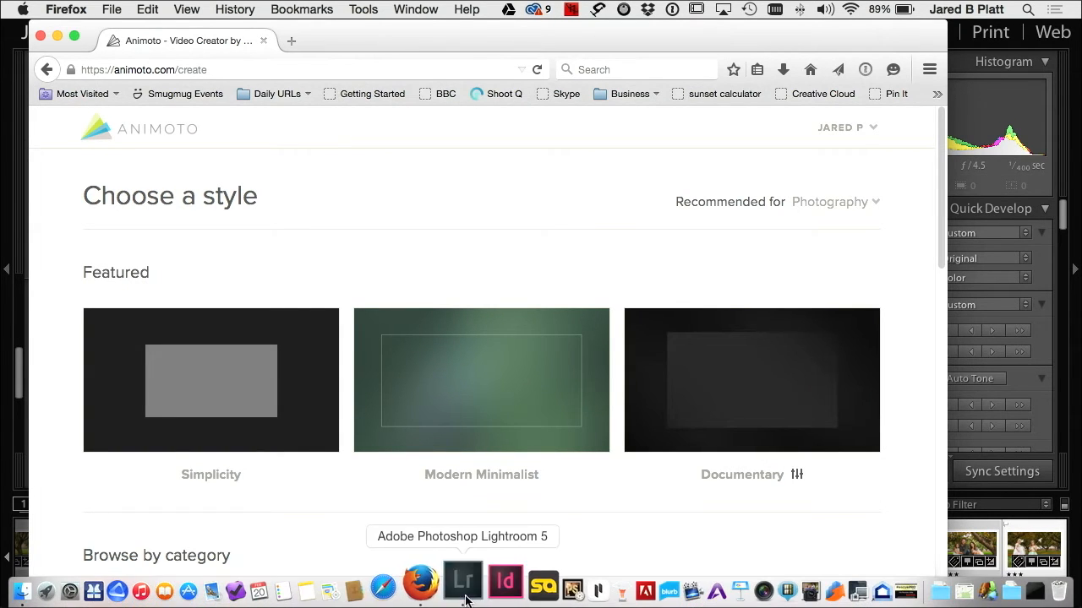
pyautogui.click(463, 581)
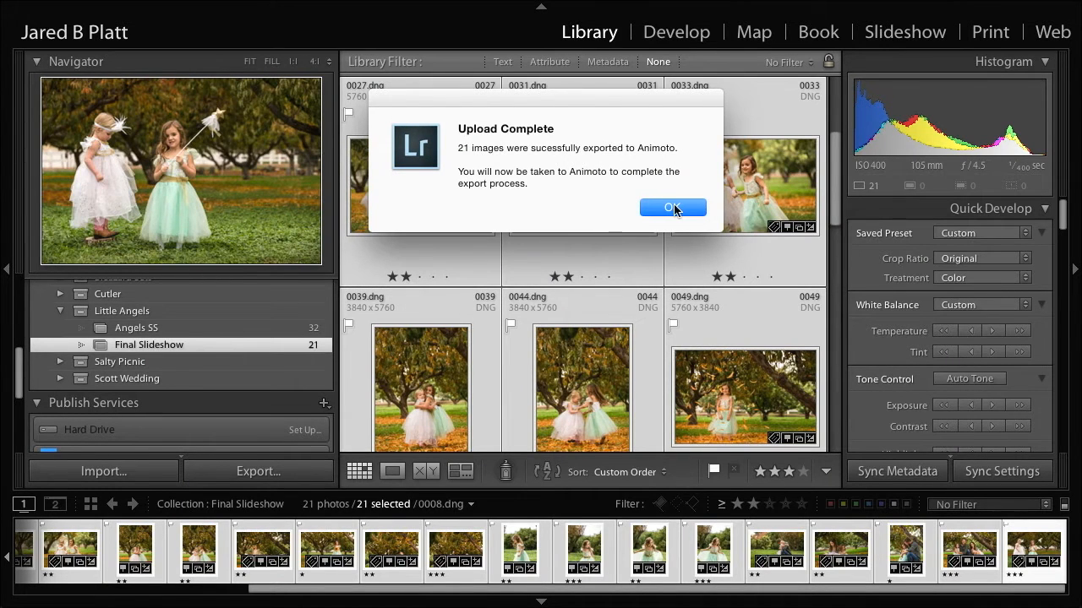
pyautogui.click(672, 208)
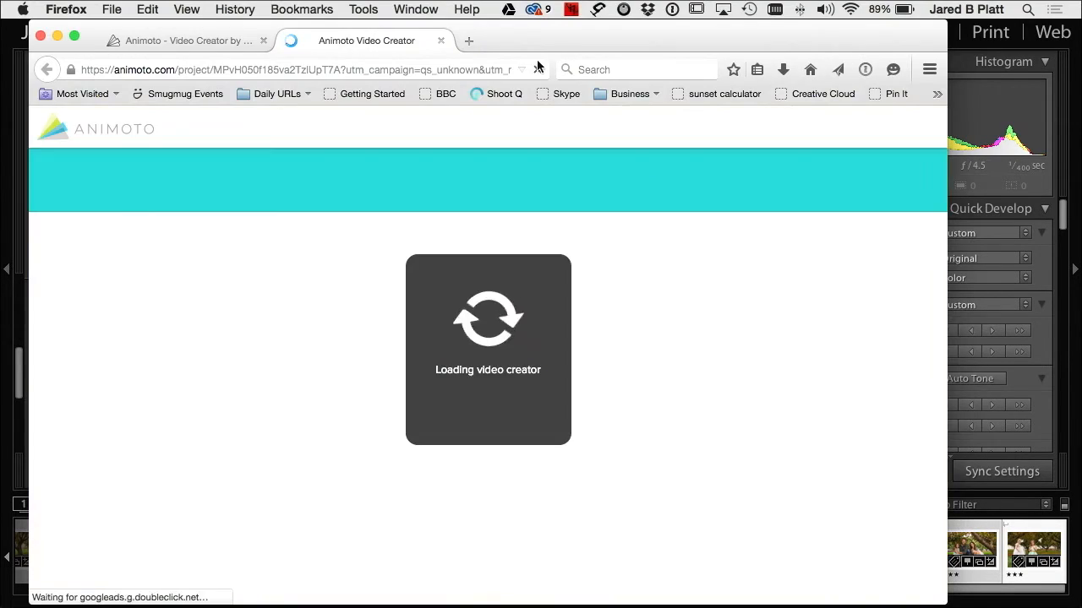
pyautogui.moveTo(550, 45); pyautogui.dragTo(573, 45)
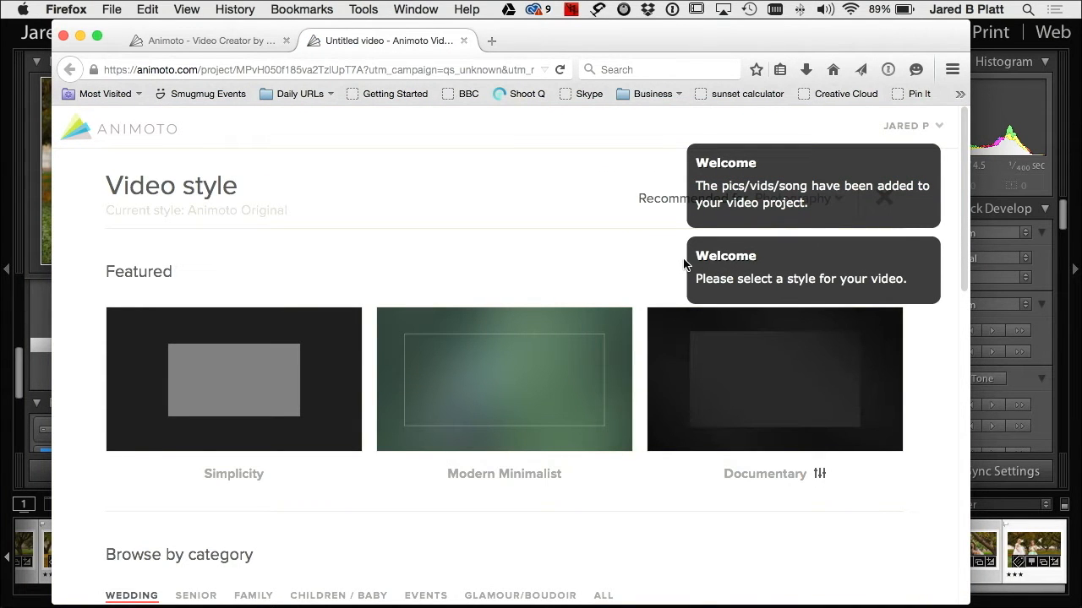
pyautogui.click(701, 161)
pyautogui.click(700, 248)
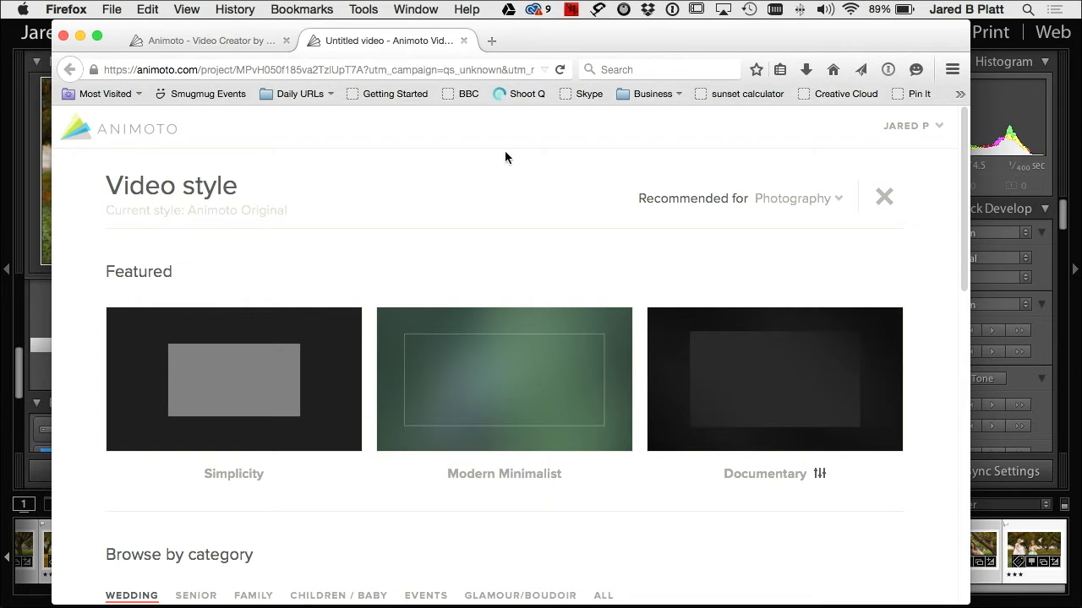
# - Browse the featured and wedding video styles for the uploaded project and preview the Proof Sheet style
pyautogui.moveTo(499, 390)
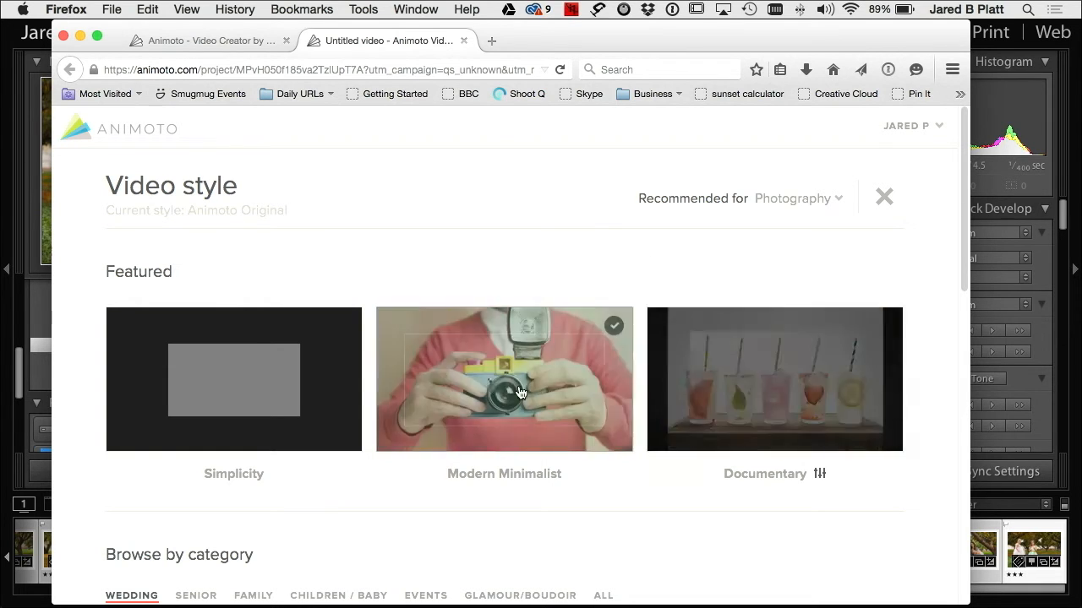
pyautogui.scroll(-10, 471, 332)
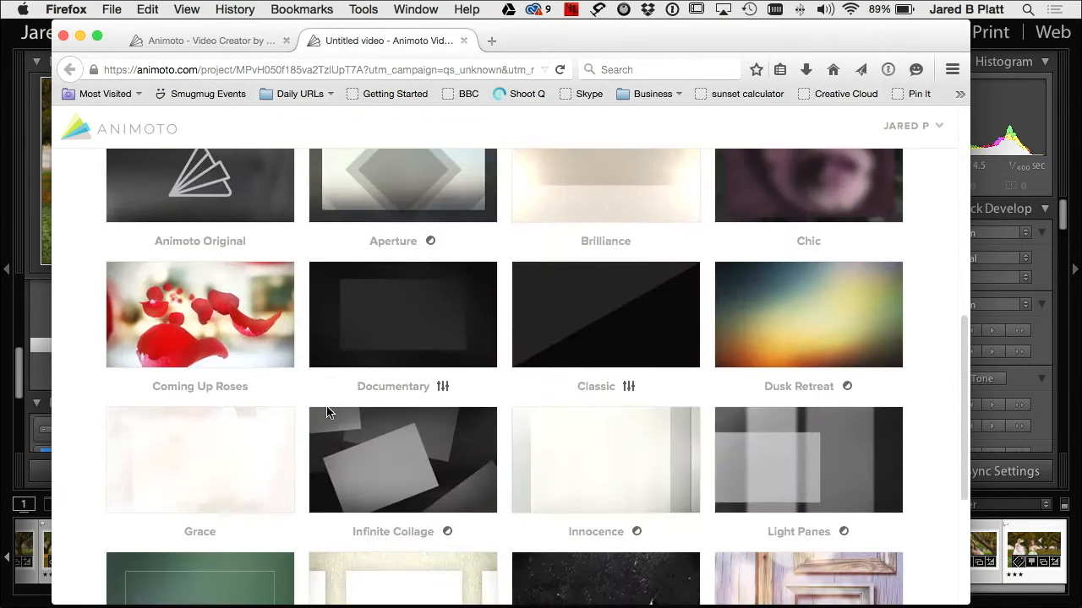
pyautogui.scroll(-5, 471, 332)
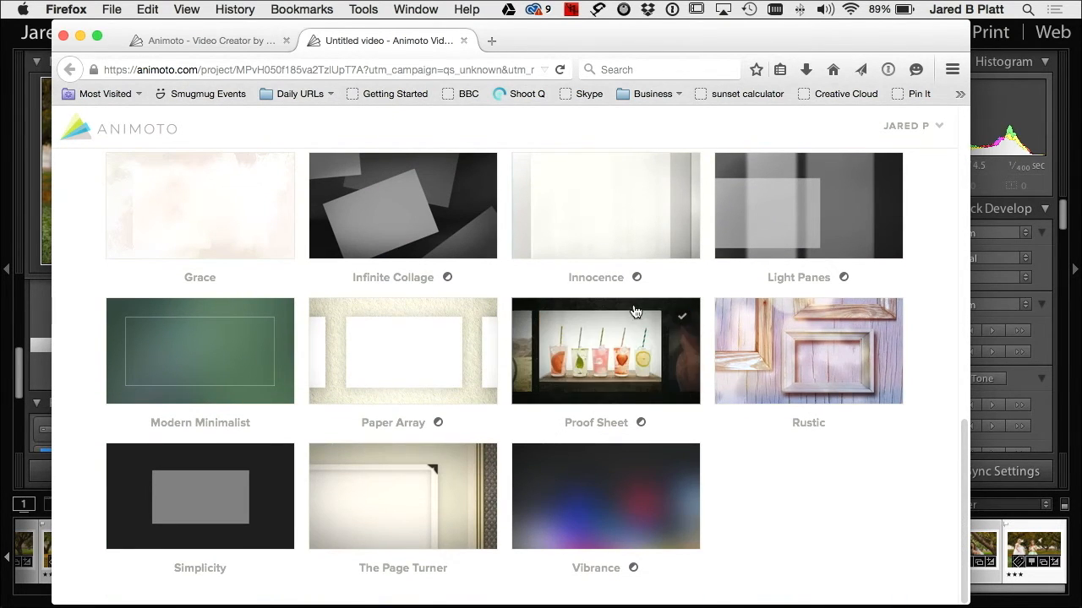
pyautogui.click(626, 363)
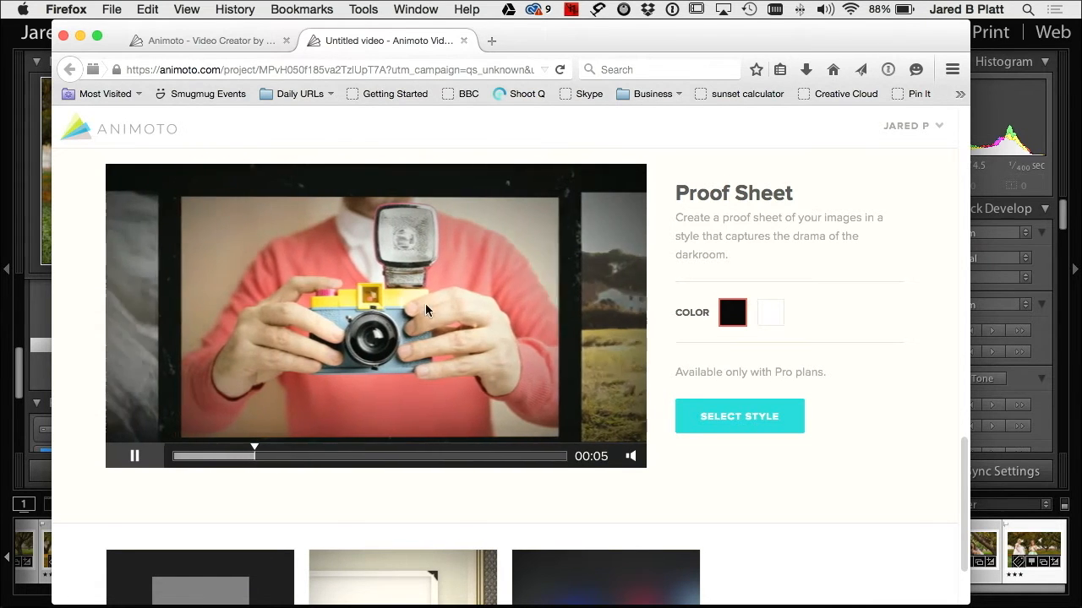
pyautogui.scroll(3, 540, 300)
pyautogui.scroll(10, 539, 300)
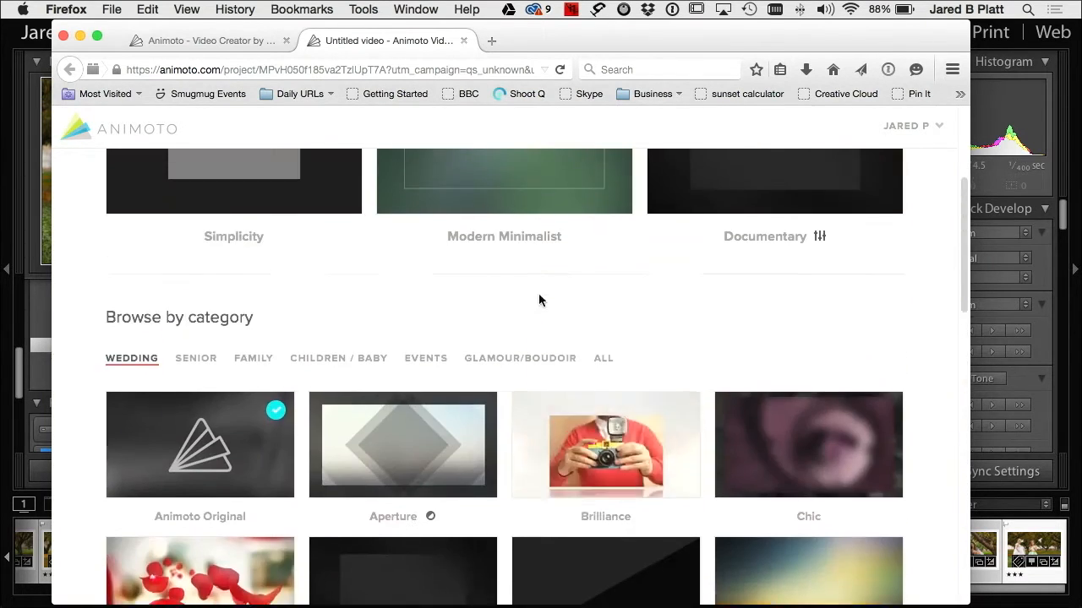
# - Open the featured Documentary video style and start customizing it
pyautogui.scroll(3, 510, 371)
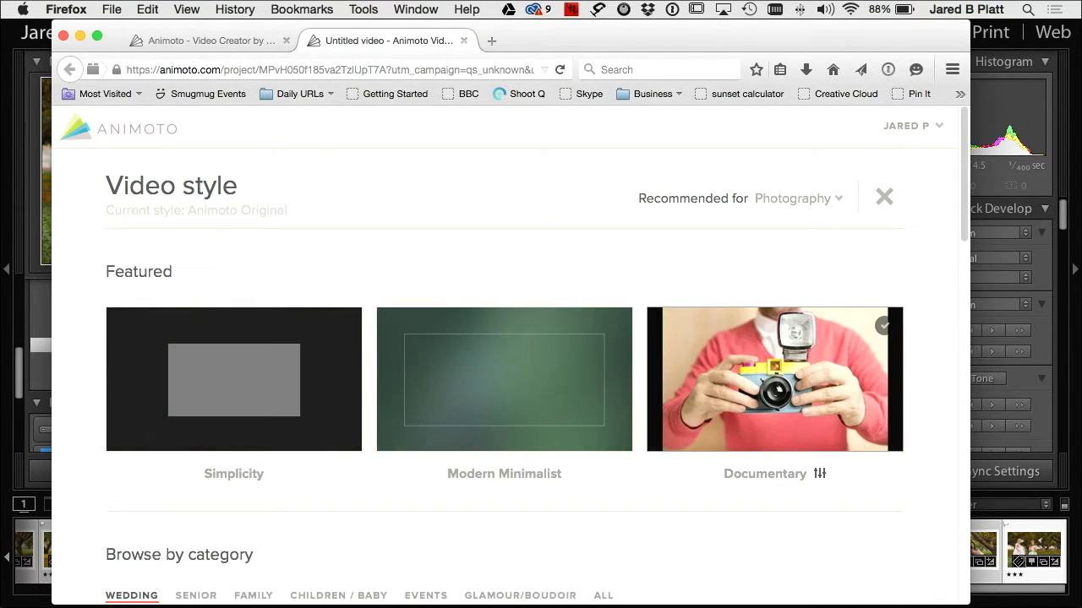
pyautogui.click(806, 369)
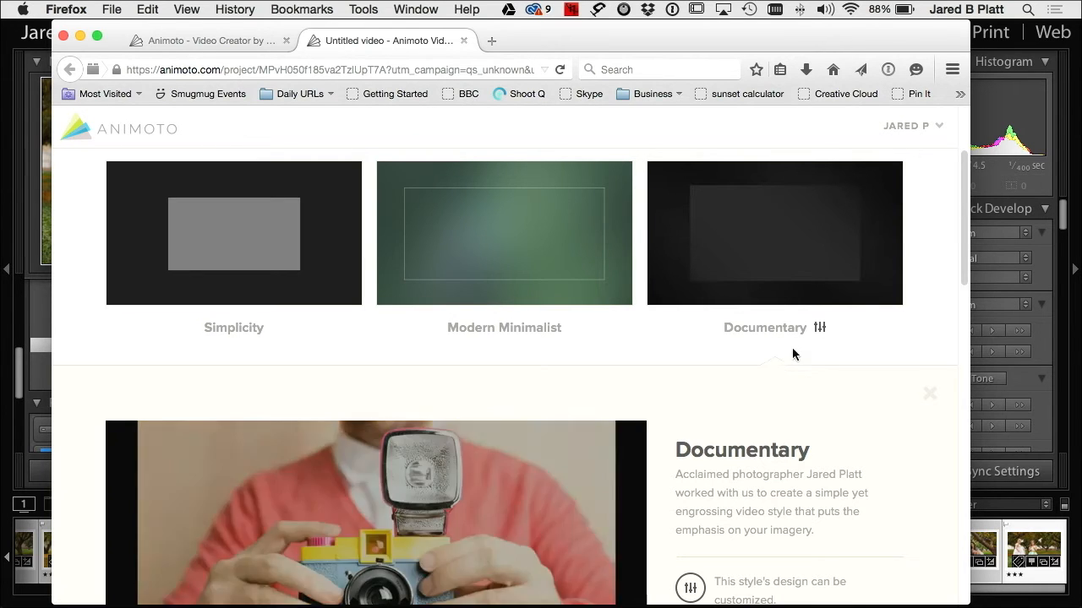
pyautogui.scroll(-5, 795, 347)
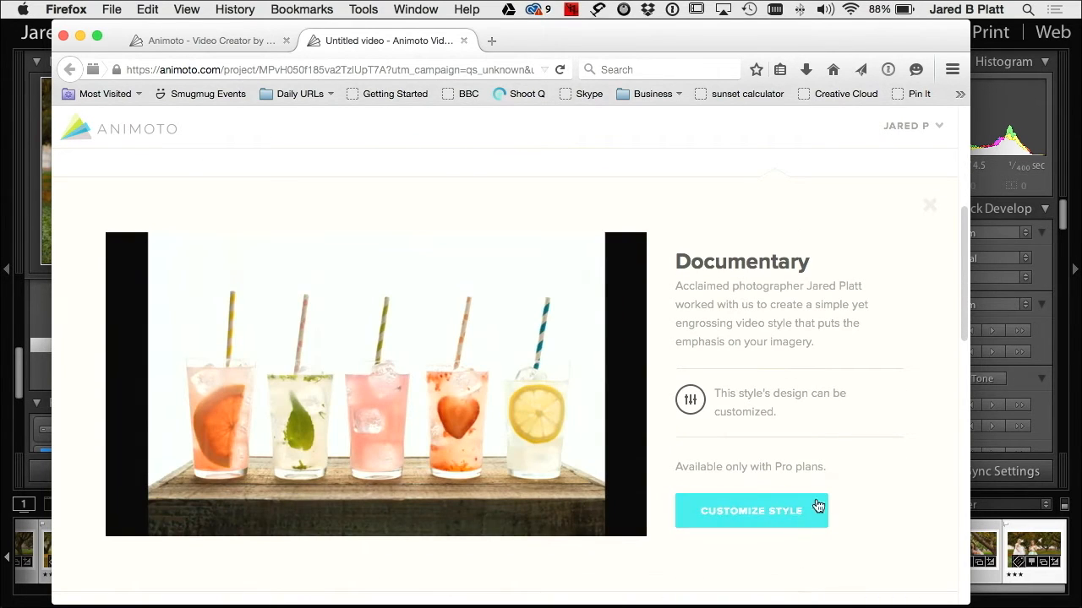
pyautogui.scroll(-3, 880, 386)
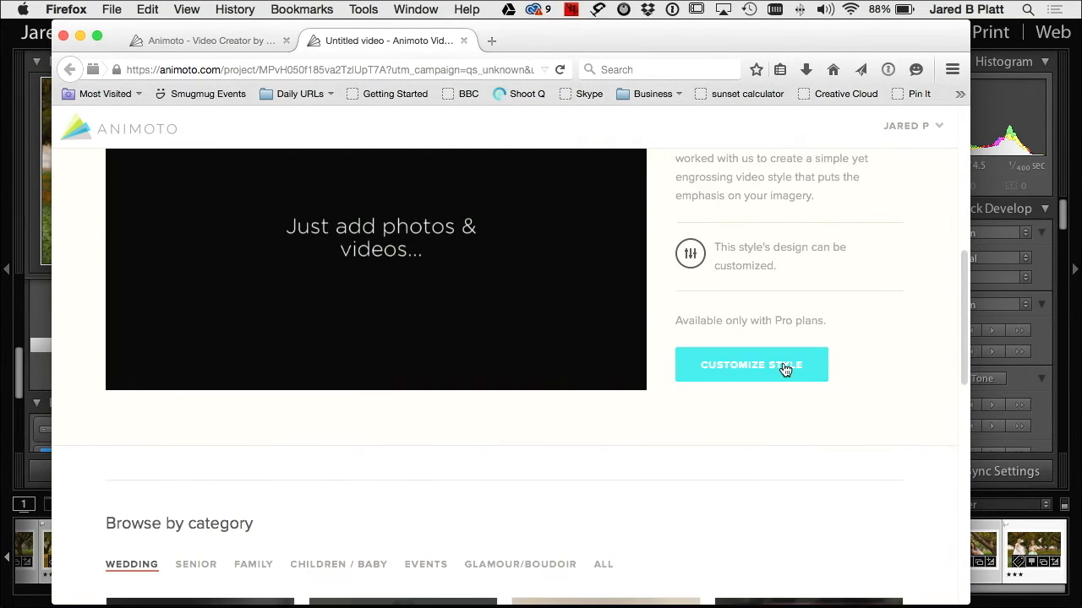
pyautogui.scroll(3, 784, 365)
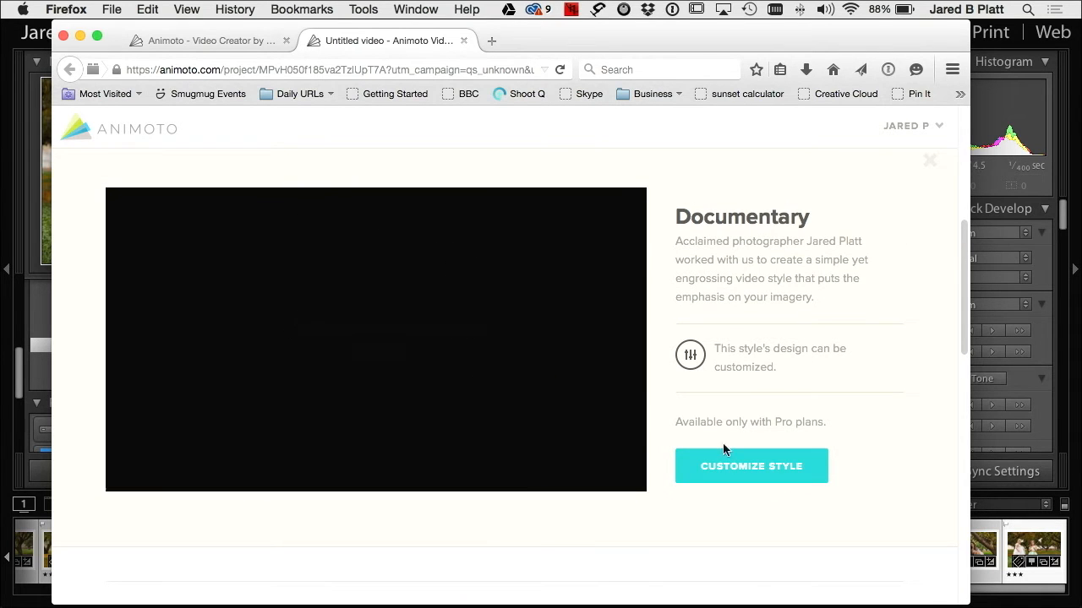
pyautogui.click(748, 463)
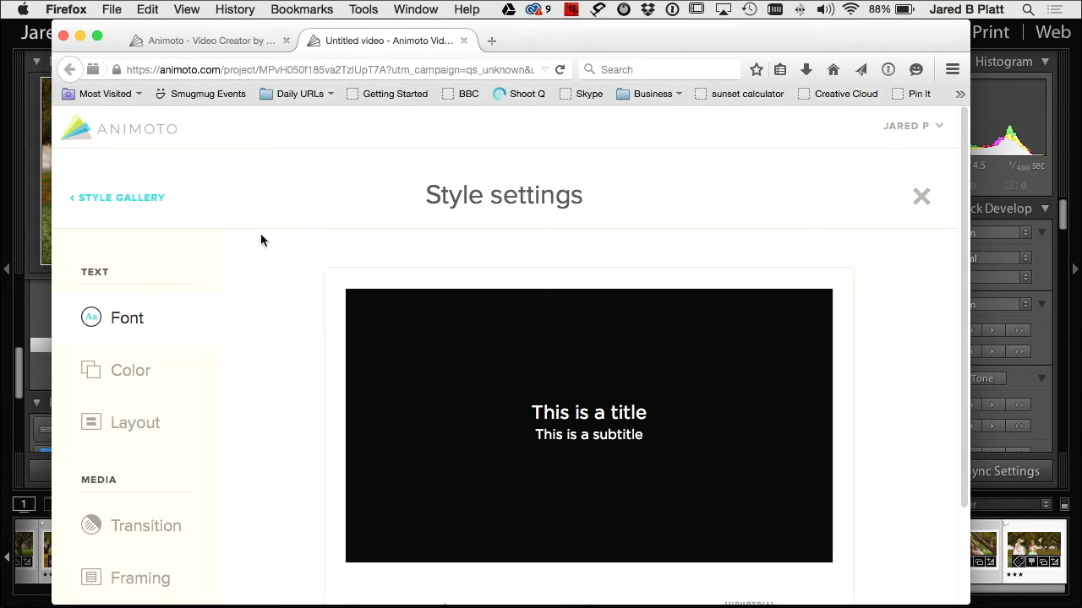
# - Try the Playful title font, switch back to Modern and view the text colour palette
pyautogui.scroll(-2, 153, 309)
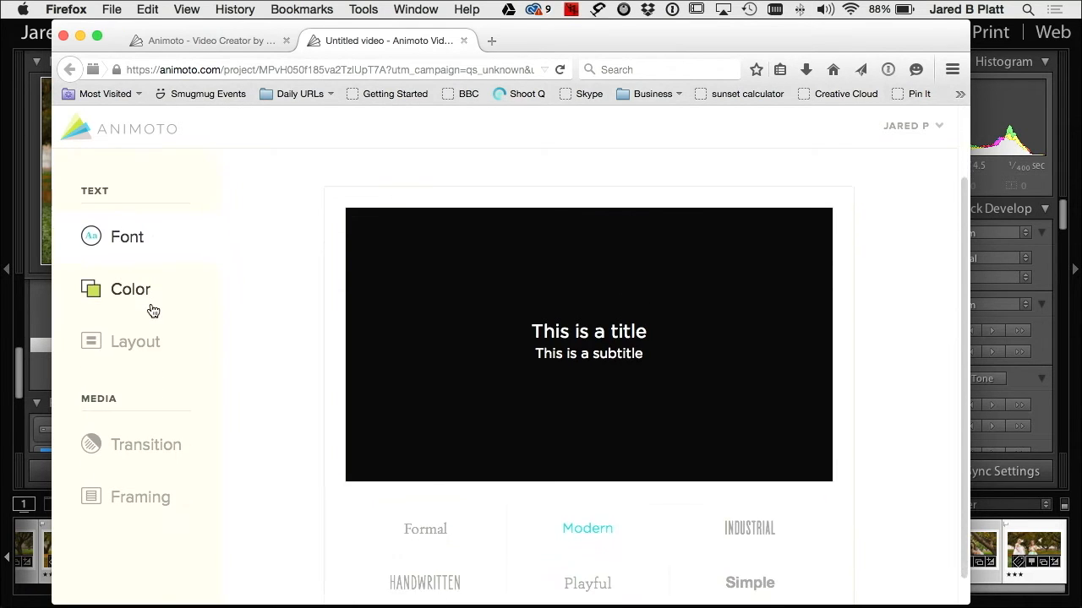
pyautogui.scroll(2, 153, 310)
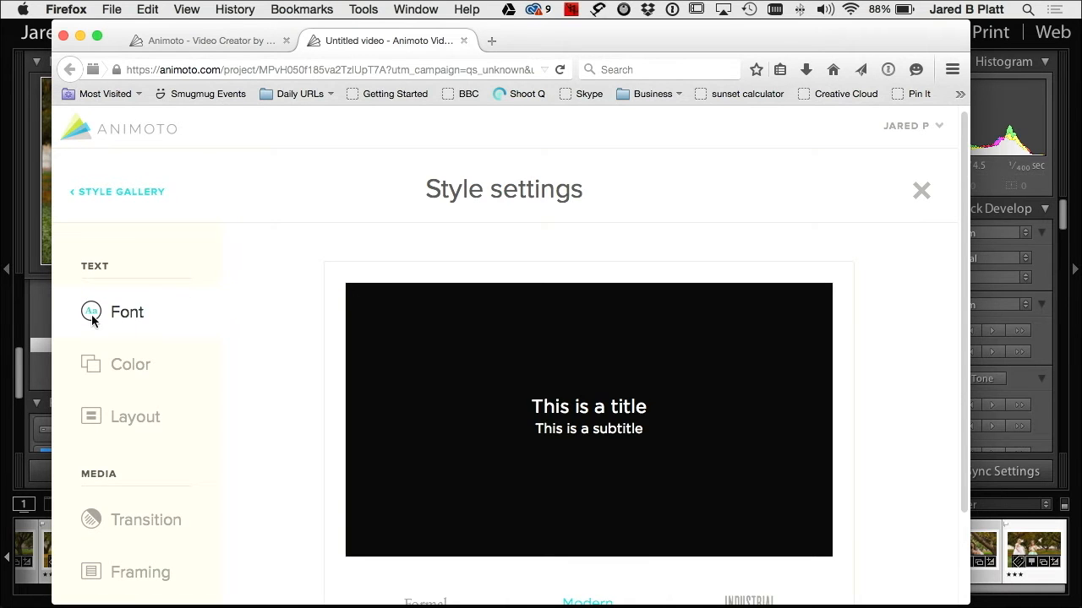
pyautogui.scroll(-3, 175, 317)
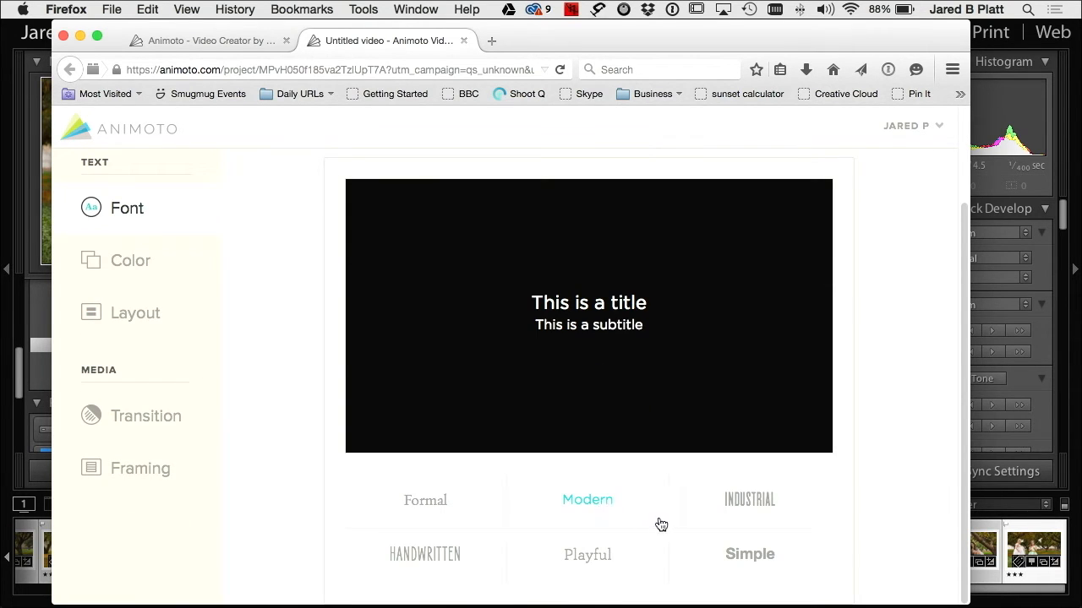
pyautogui.click(598, 551)
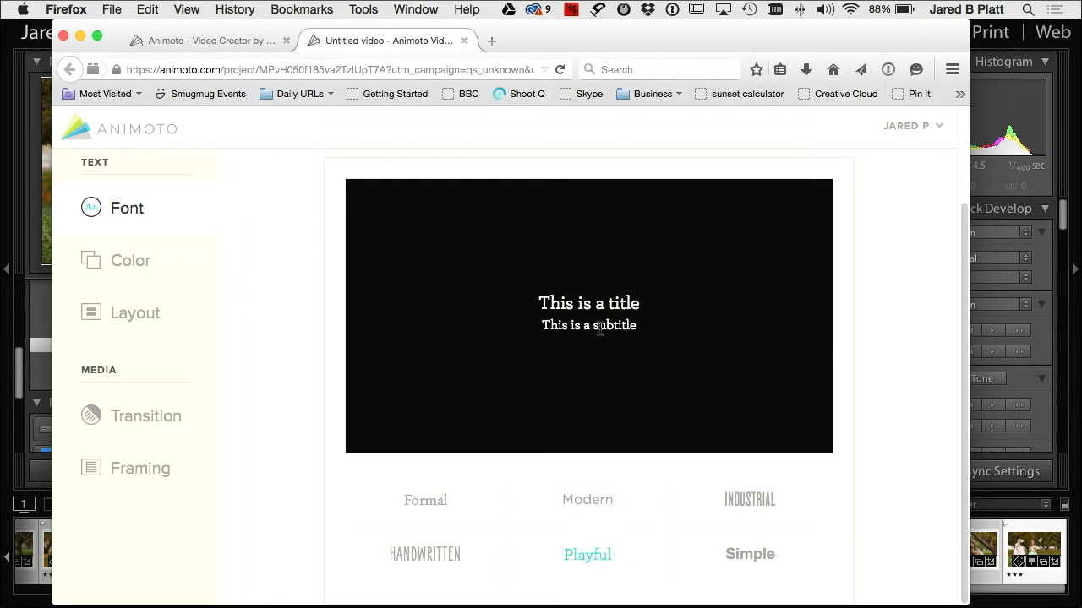
pyautogui.click(584, 509)
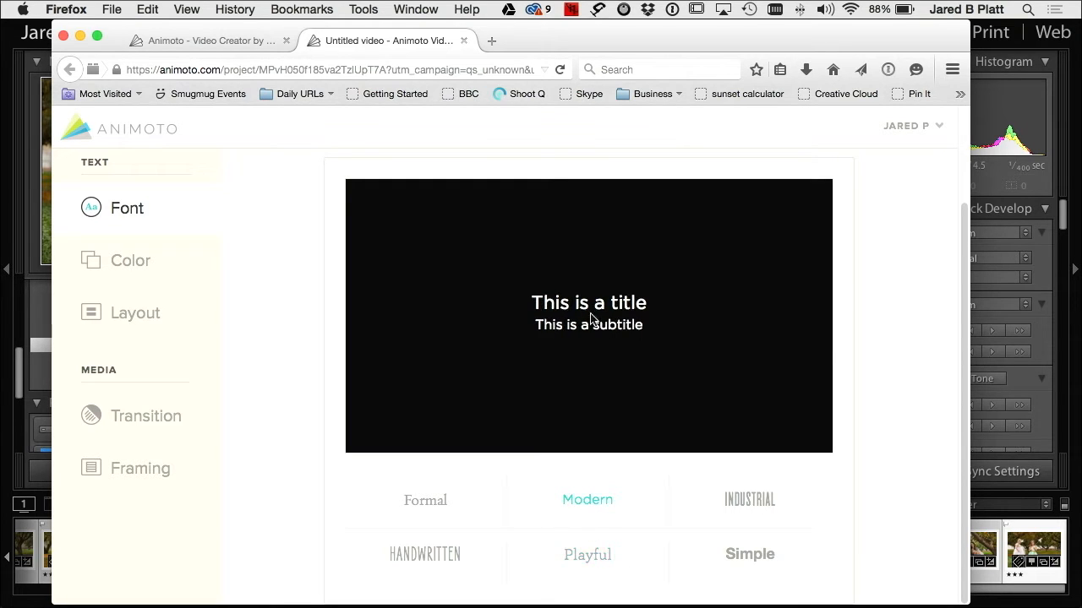
pyautogui.click(126, 264)
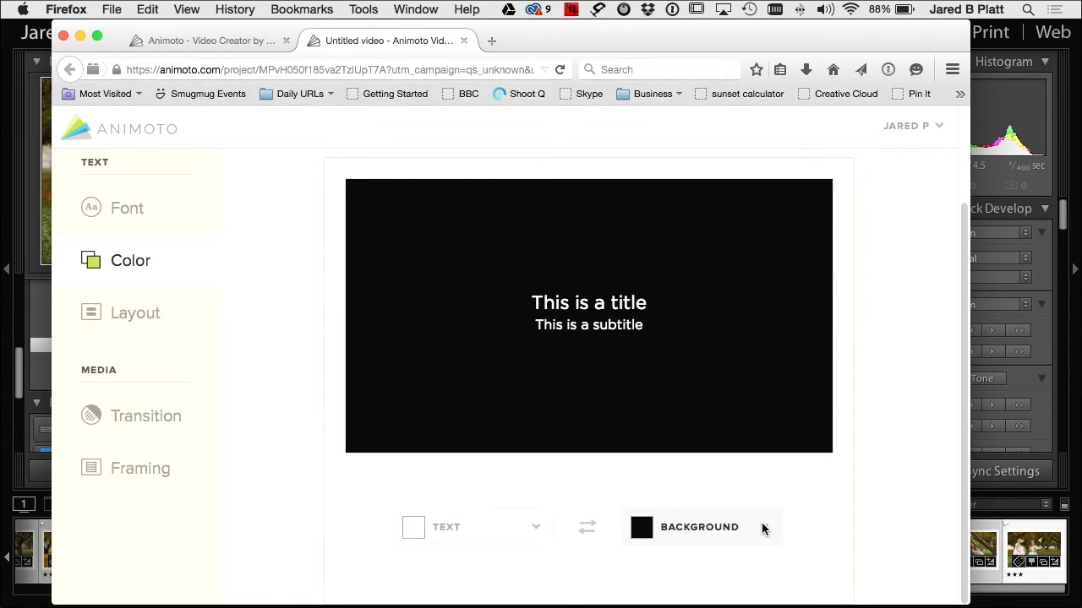
pyautogui.click(521, 527)
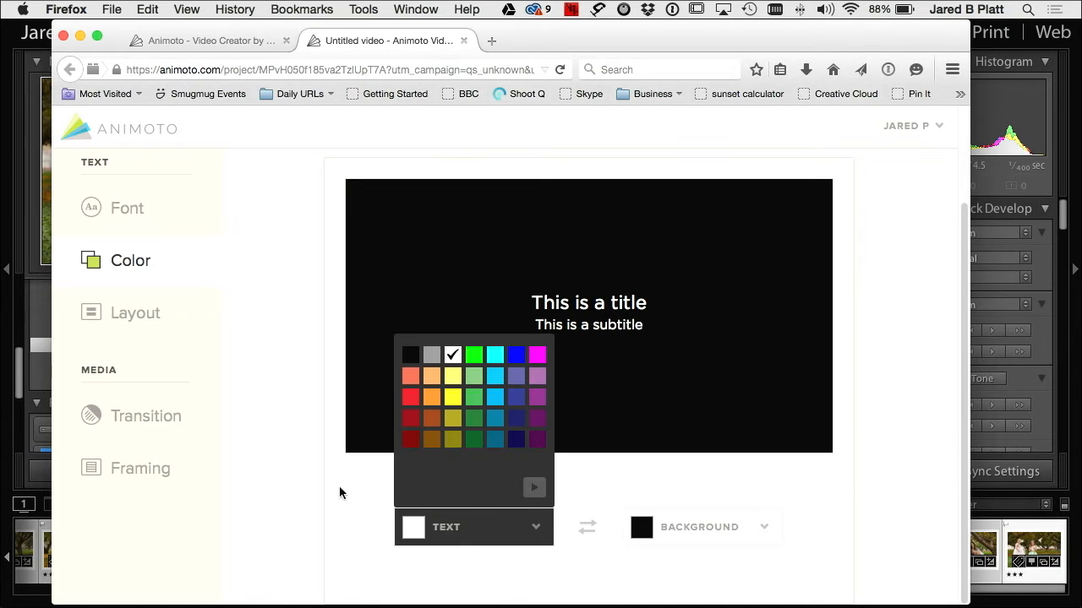
# - Preview the Cut text layout, then set the layout to Slide
pyautogui.click(135, 315)
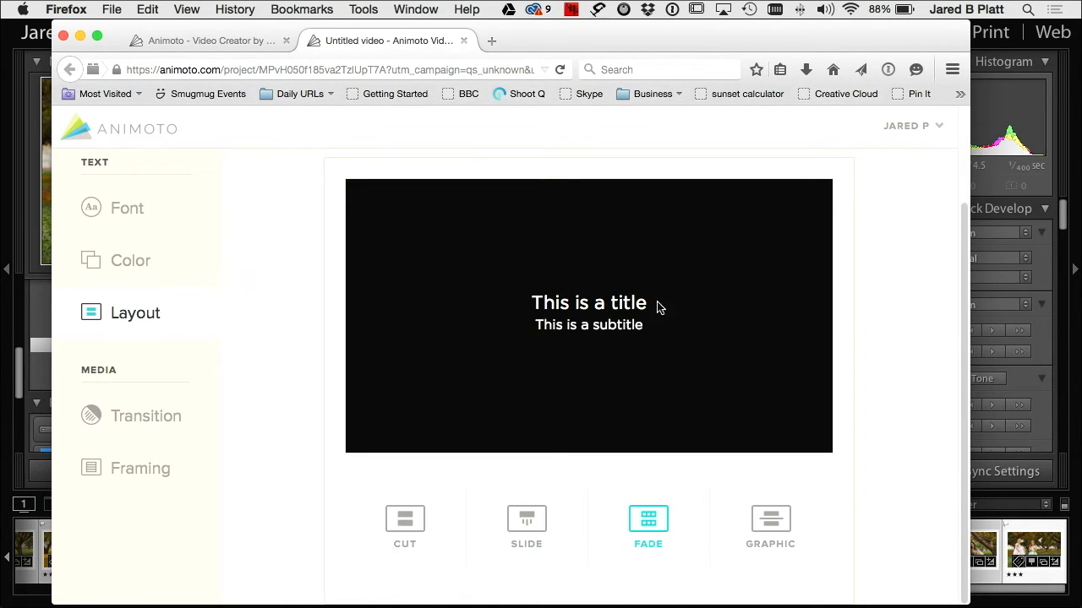
pyautogui.click(416, 526)
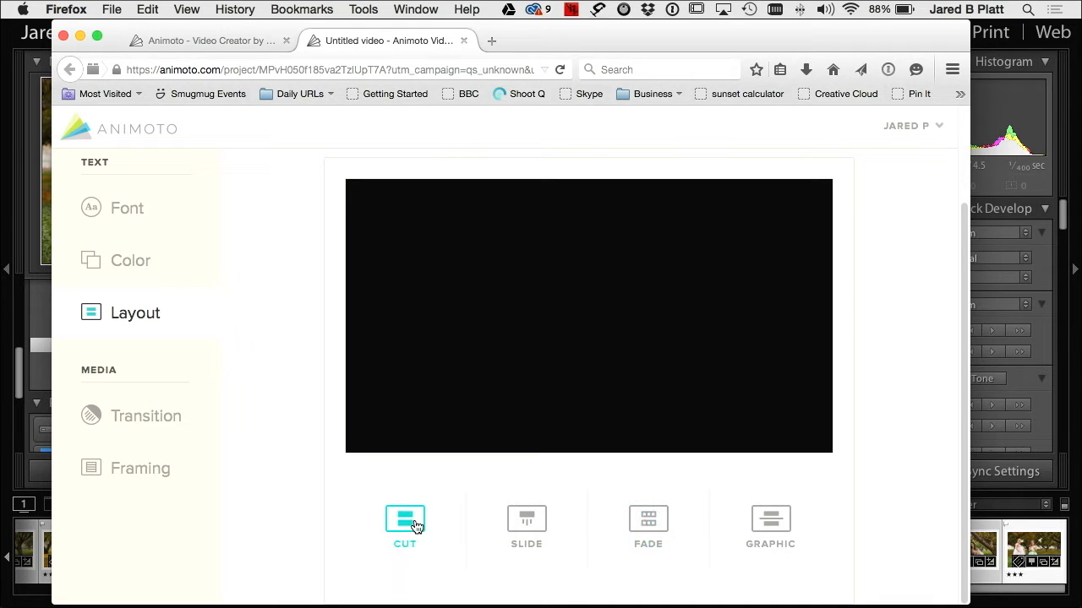
pyautogui.click(531, 529)
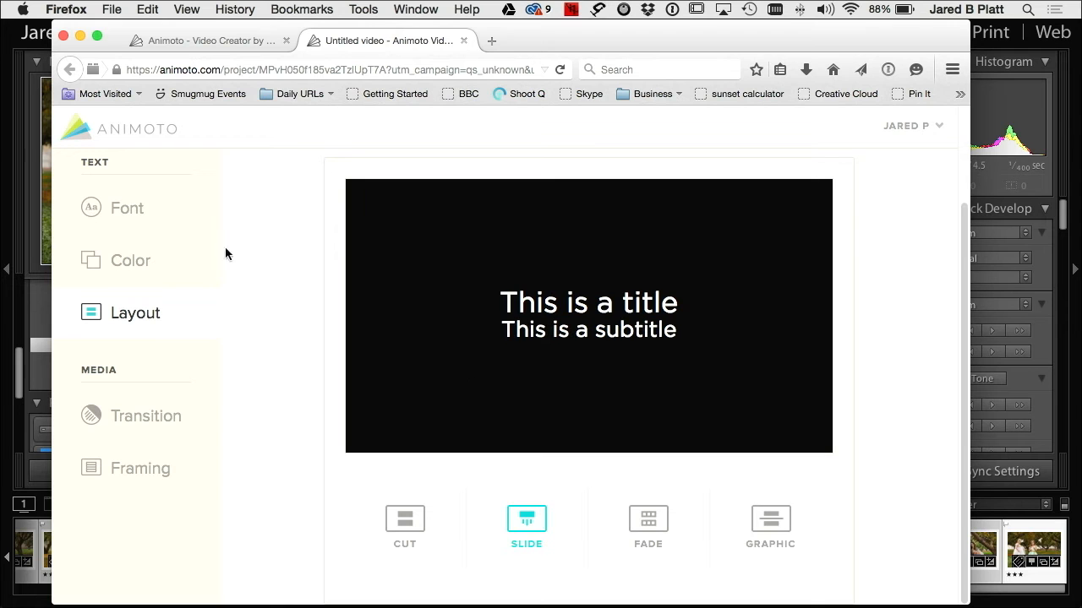
# - Preview the Cut media transition, then set the transition to Slide
pyautogui.click(158, 413)
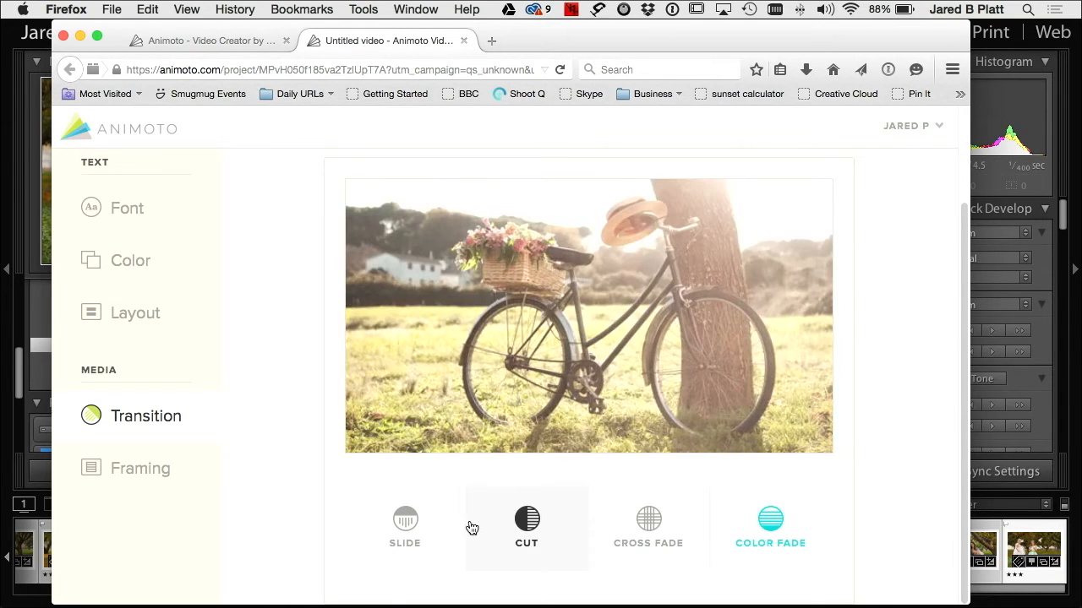
pyautogui.click(534, 522)
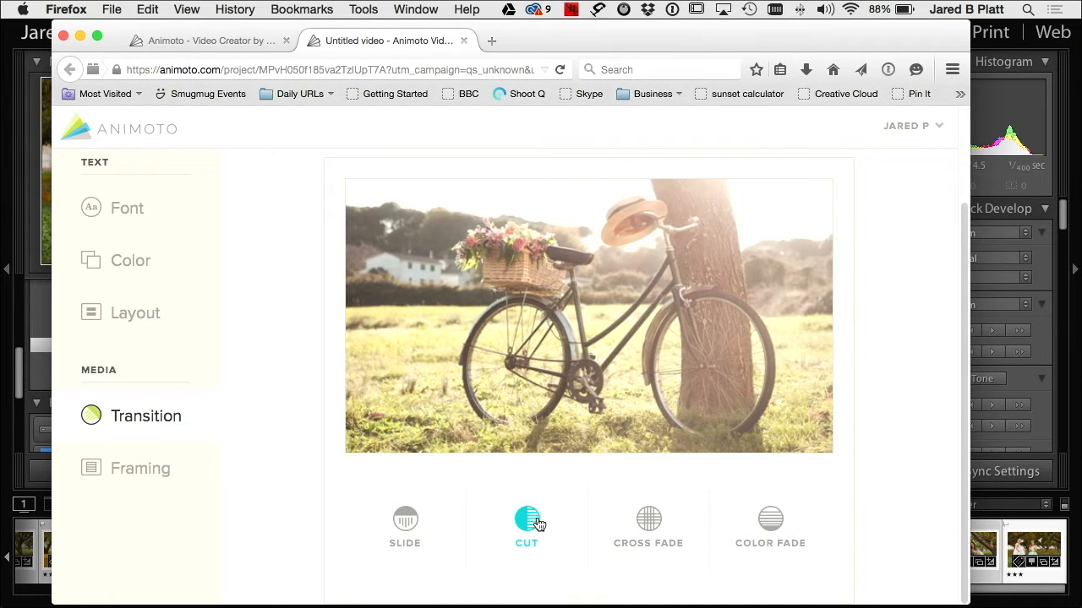
pyautogui.click(421, 534)
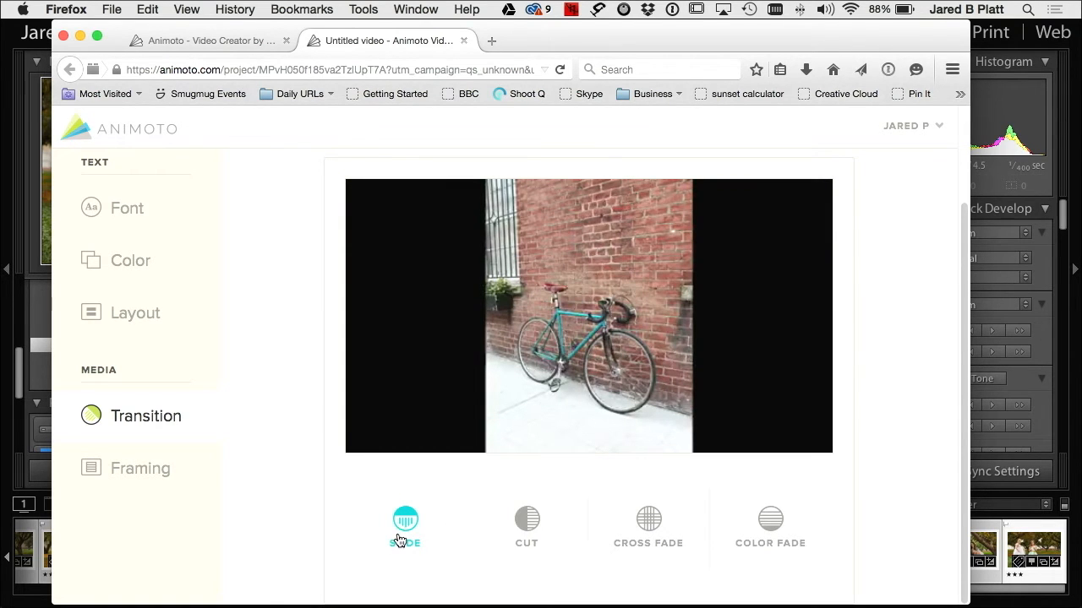
# - Compare the Inset and Full Frame framings, keep Fit Screen and apply the style settings to the video
pyautogui.click(118, 475)
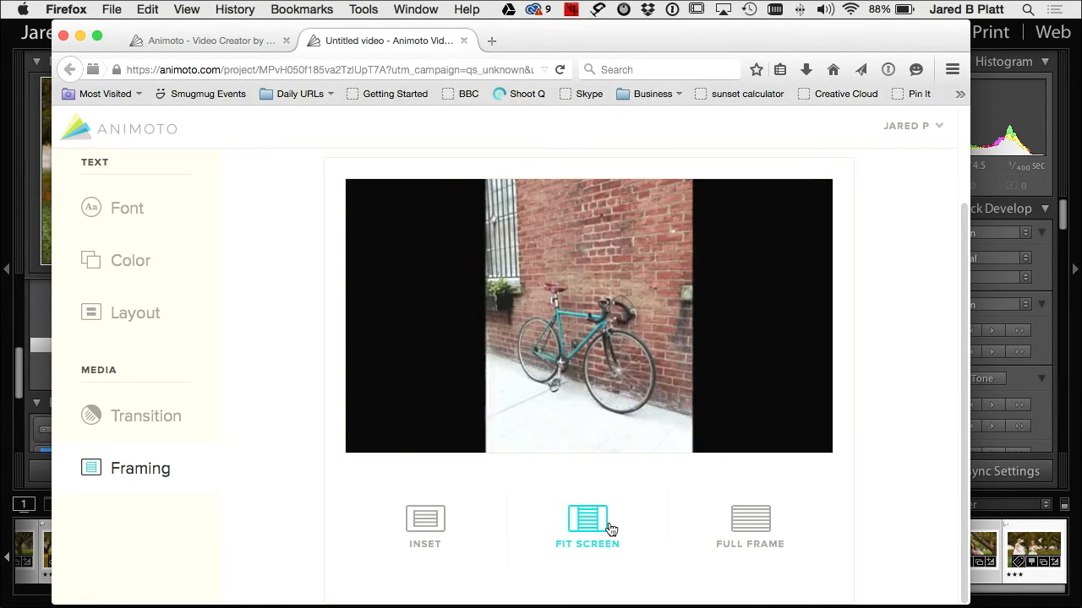
pyautogui.click(441, 530)
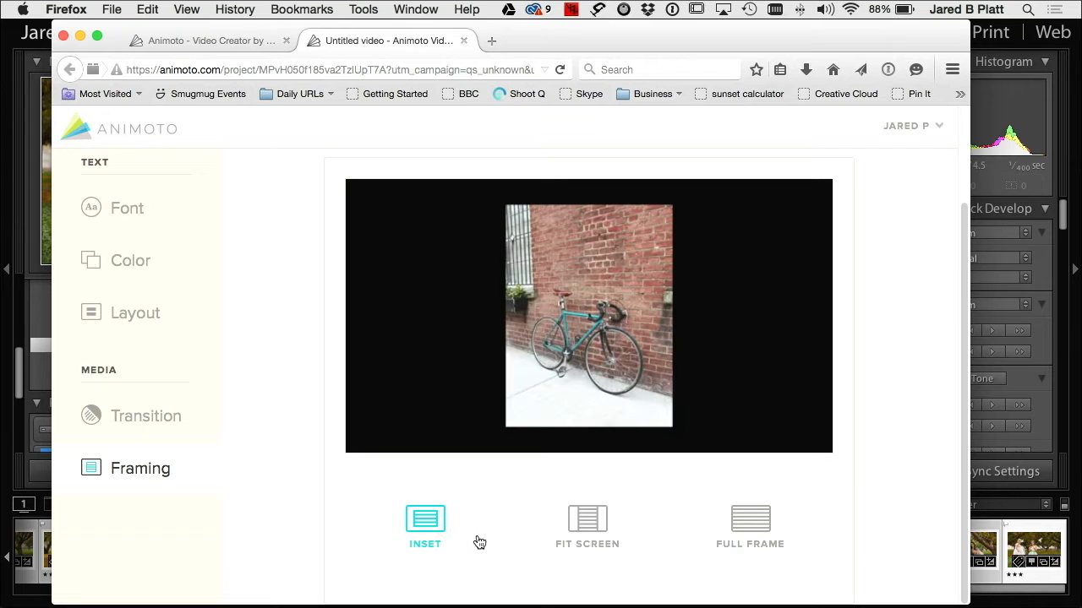
pyautogui.click(588, 529)
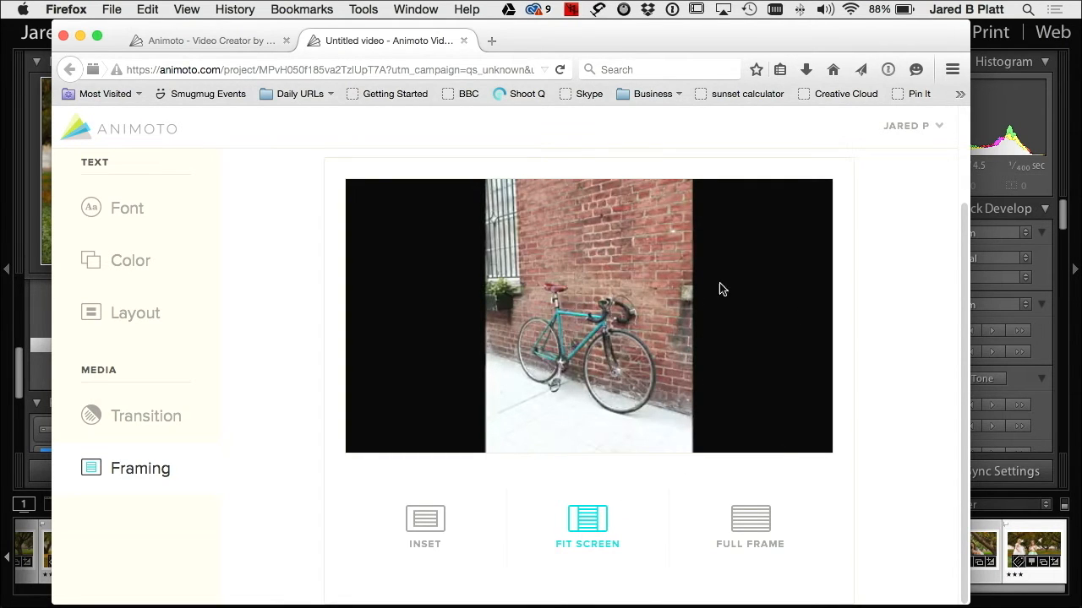
pyautogui.click(745, 526)
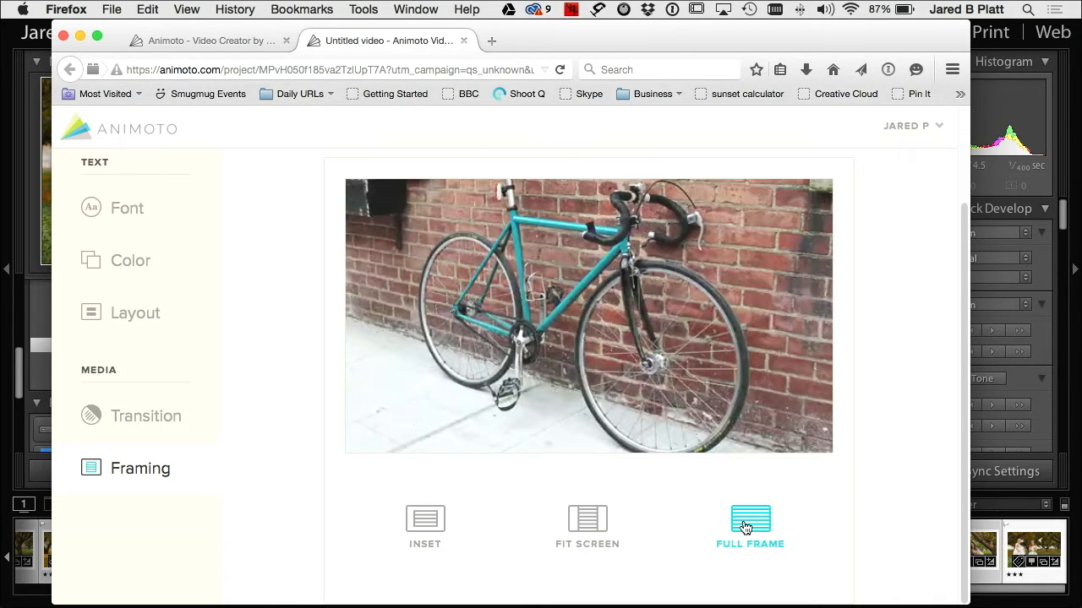
pyautogui.click(605, 525)
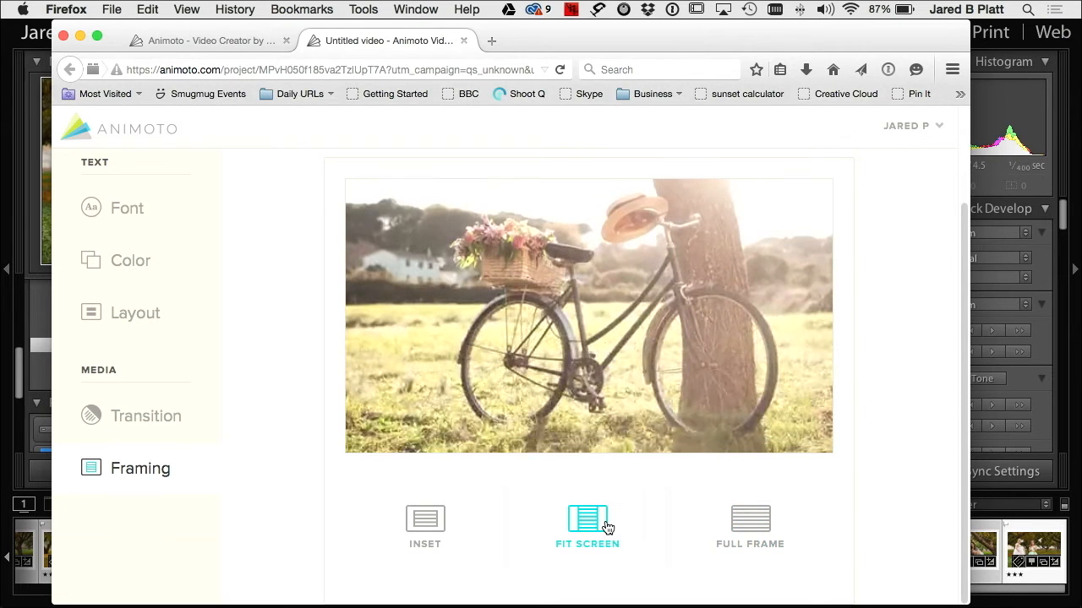
pyautogui.scroll(3, 915, 259)
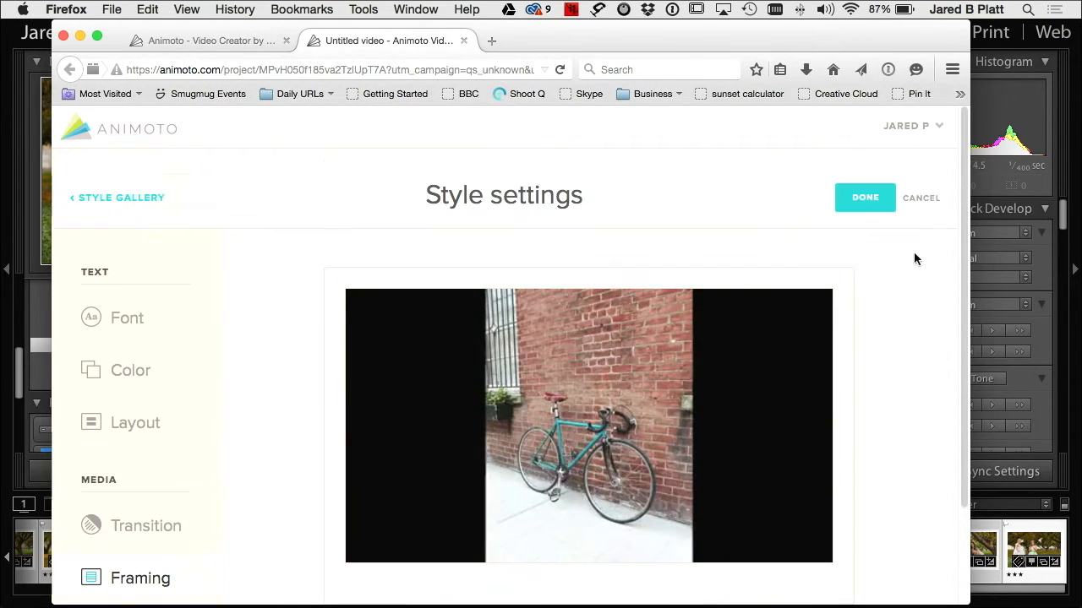
pyautogui.click(870, 201)
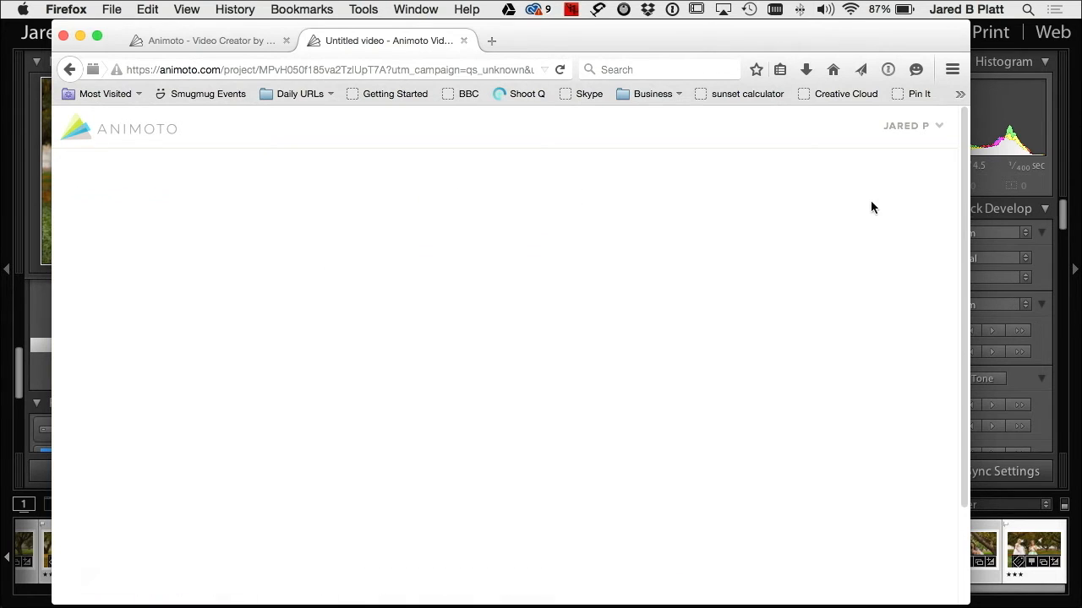
# - Look through the order of the uploaded photos in the video project from first to last
pyautogui.scroll(6, 758, 388)
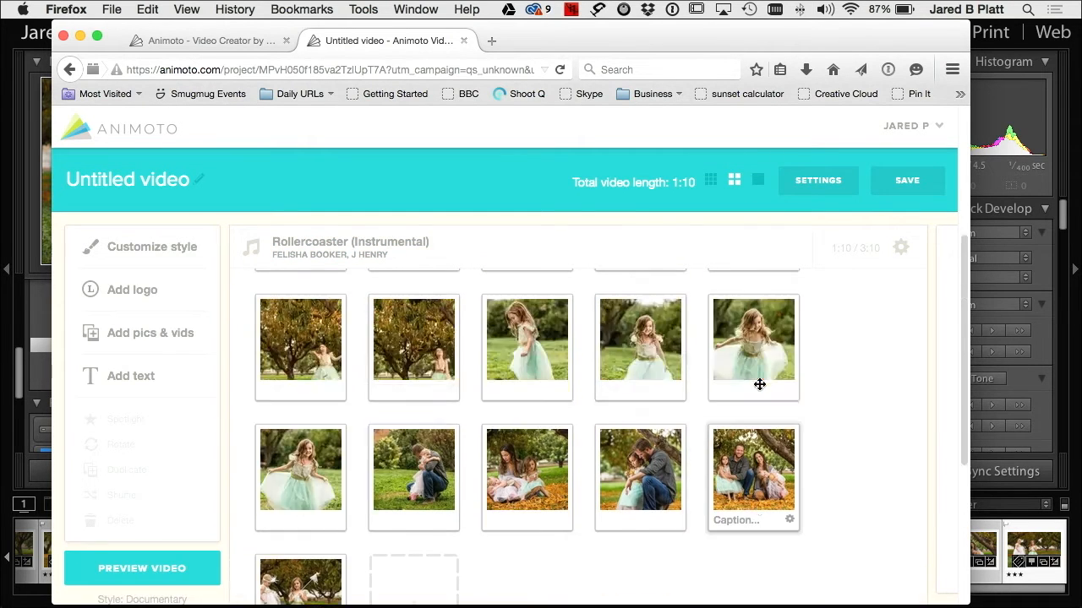
pyautogui.scroll(-8, 760, 389)
pyautogui.scroll(4, 759, 390)
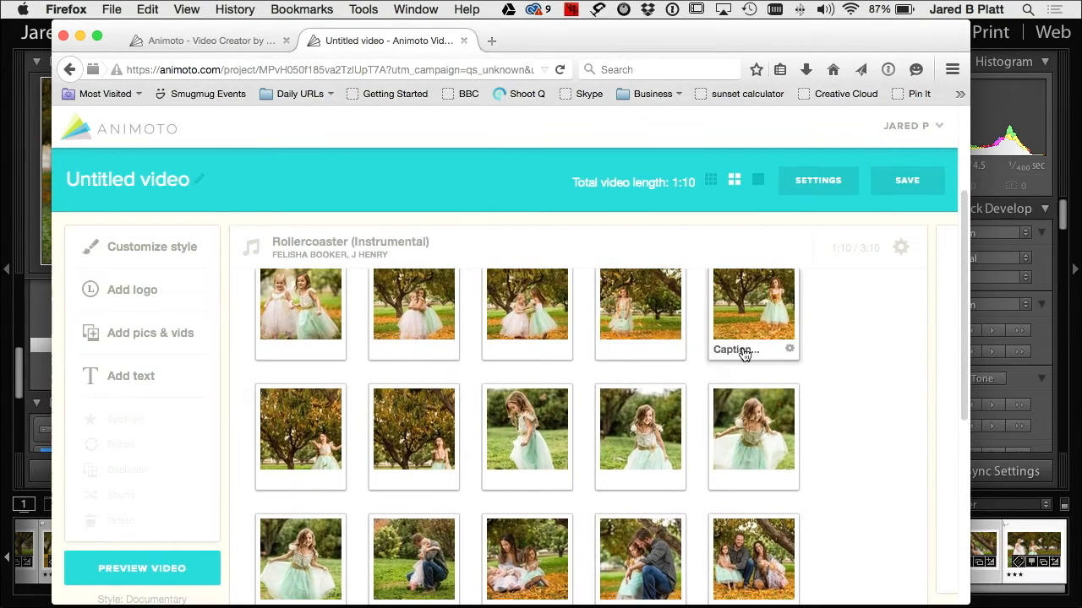
pyautogui.scroll(-2, 744, 348)
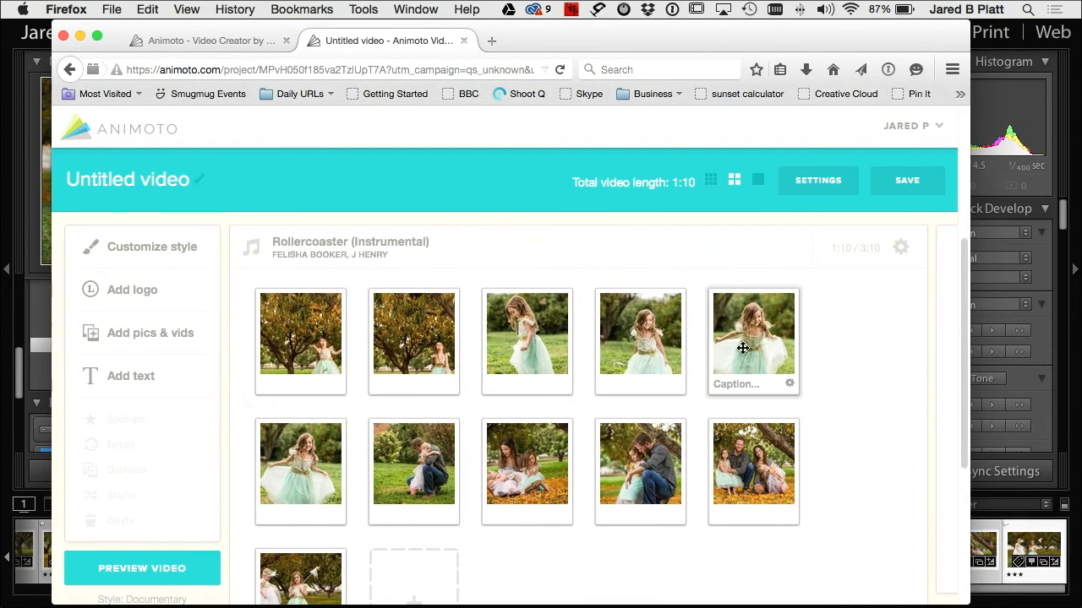
pyautogui.scroll(5, 742, 348)
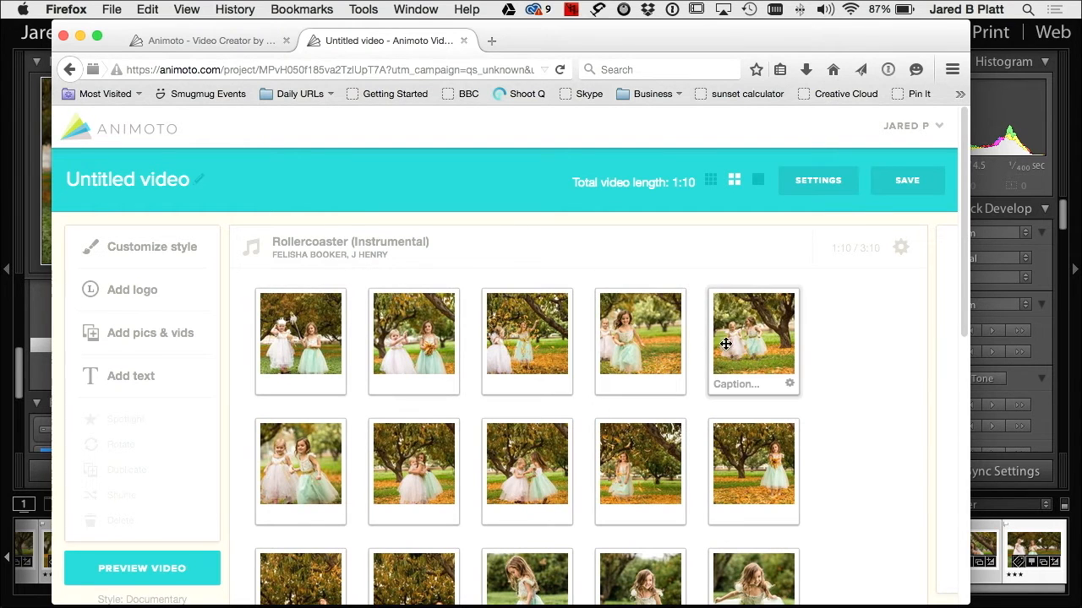
pyautogui.scroll(-5, 742, 353)
pyautogui.scroll(-2, 742, 355)
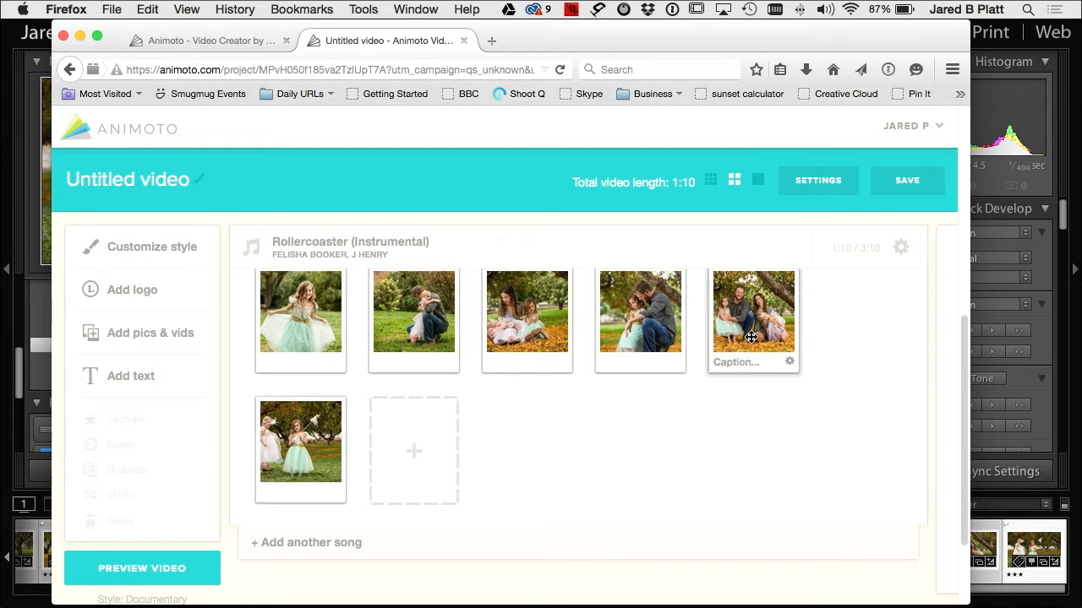
pyautogui.scroll(2, 811, 362)
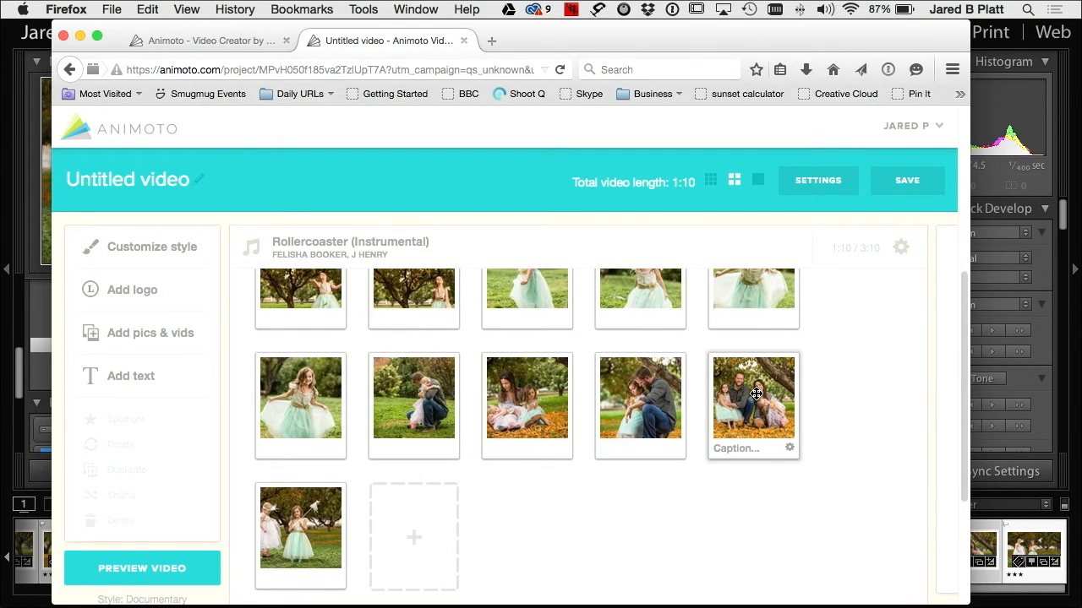
pyautogui.scroll(10, 767, 527)
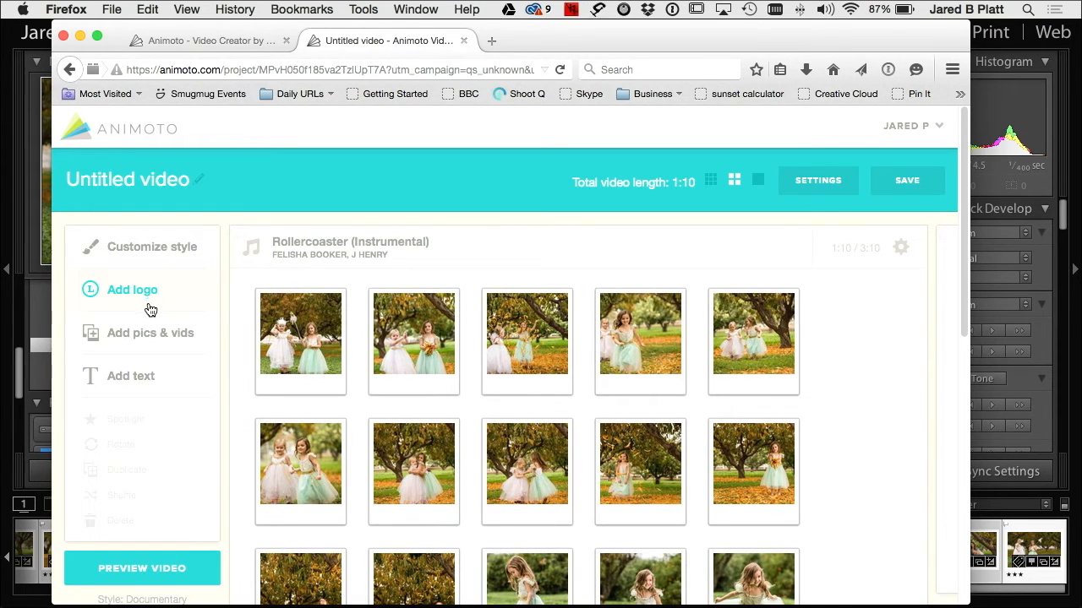
# - Add a title card reading "A Morning" with the subtitle "With Little Angels" and place it before the first photo
pyautogui.click(291, 332)
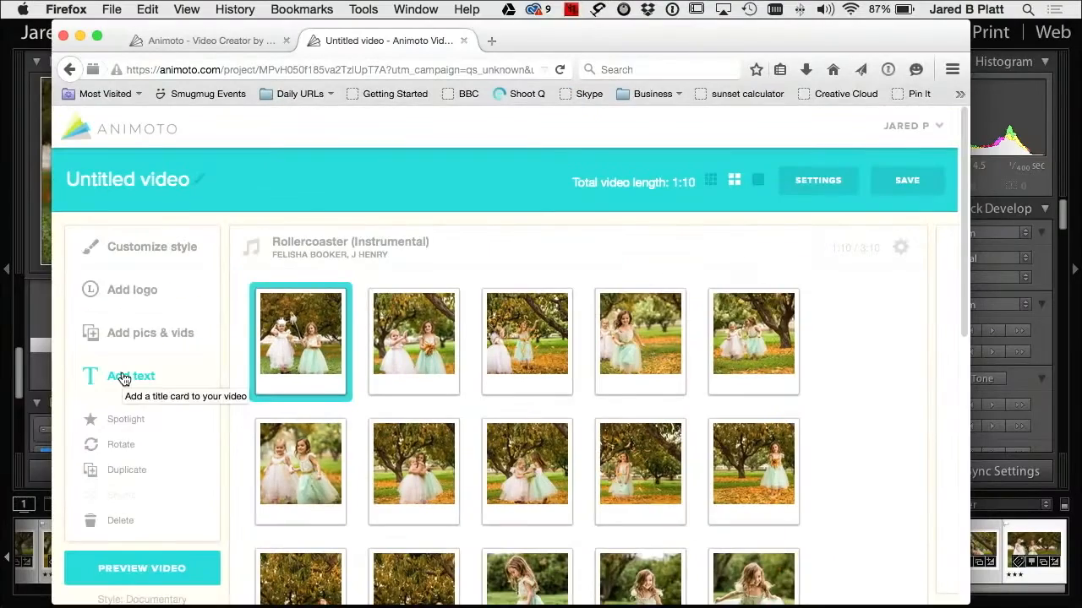
pyautogui.click(97, 388)
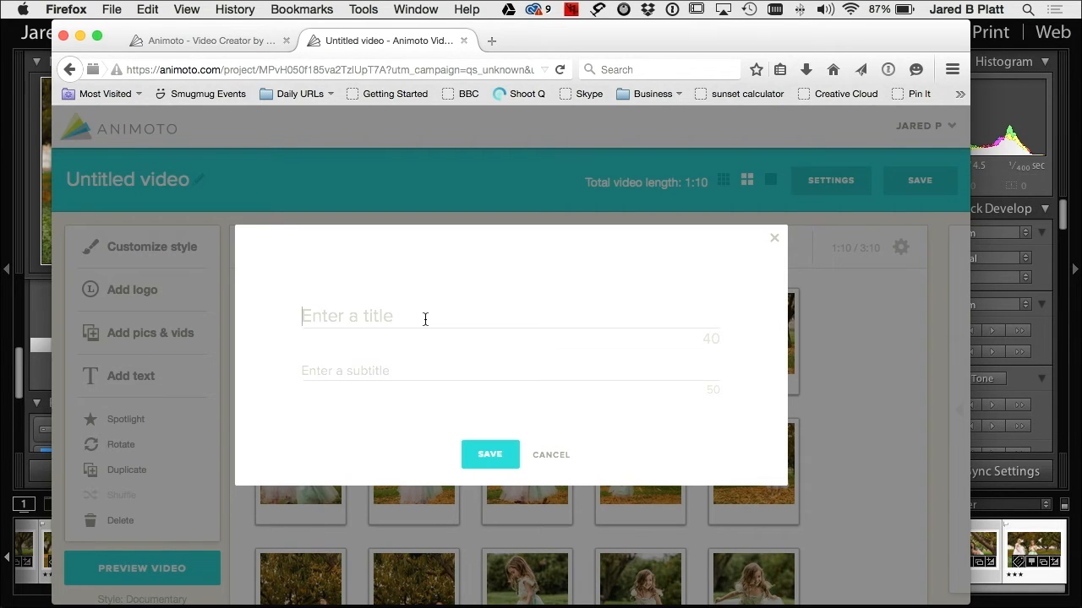
pyautogui.write('A Mor')
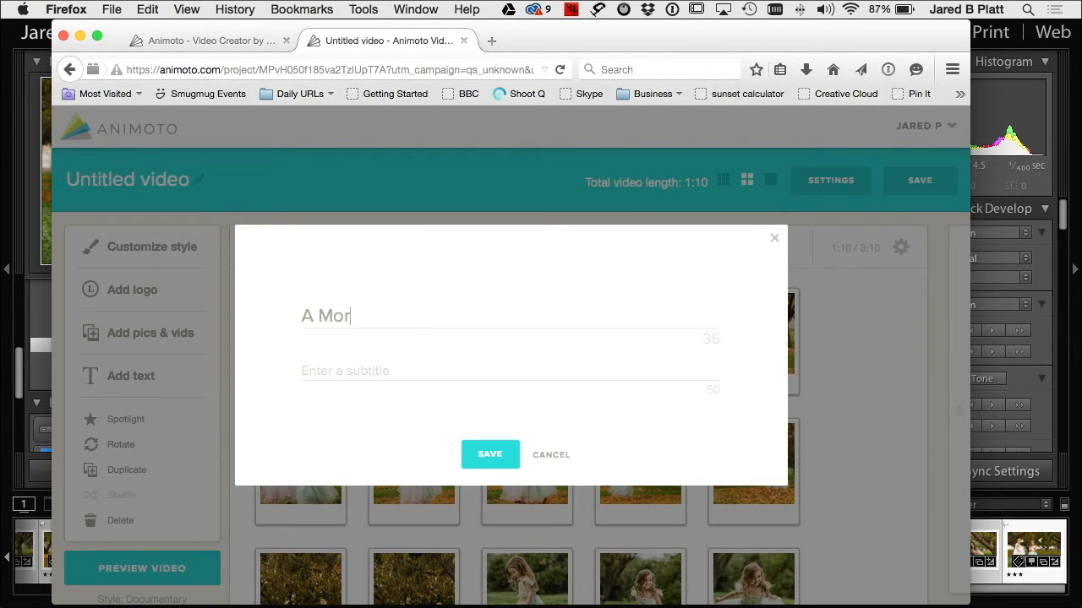
pyautogui.write('ning')
pyautogui.write('with')
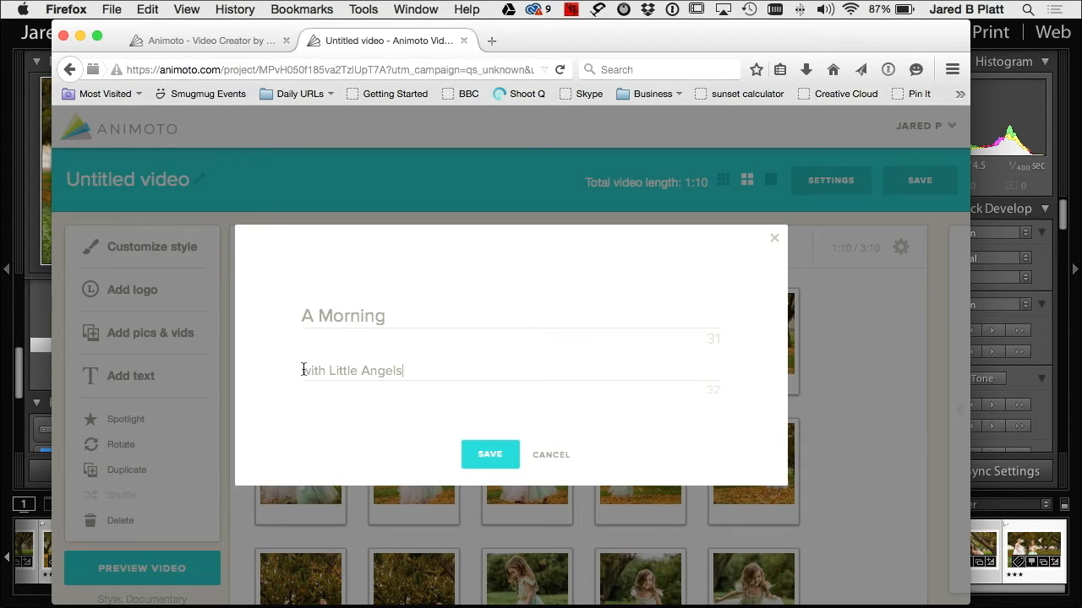
pyautogui.write('W')
pyautogui.click(490, 454)
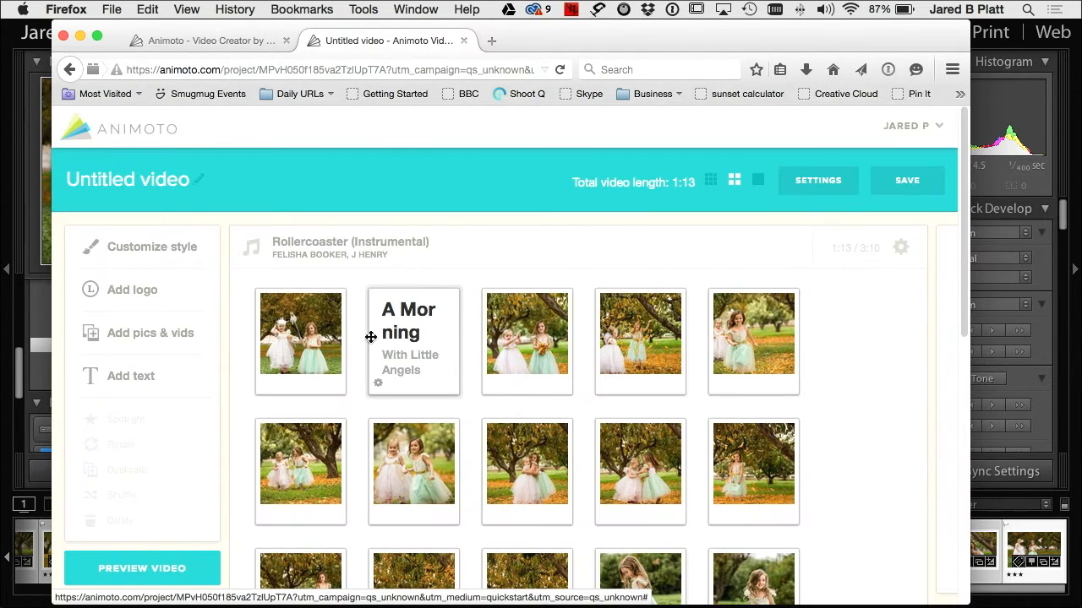
pyautogui.moveTo(409, 334); pyautogui.dragTo(364, 363)
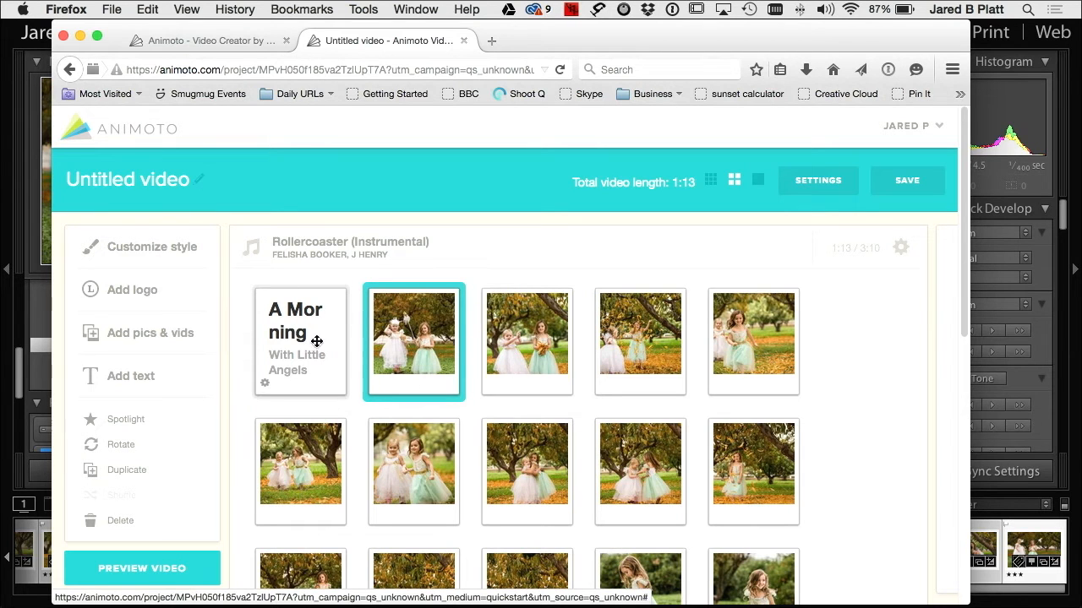
pyautogui.scroll(-15, 483, 364)
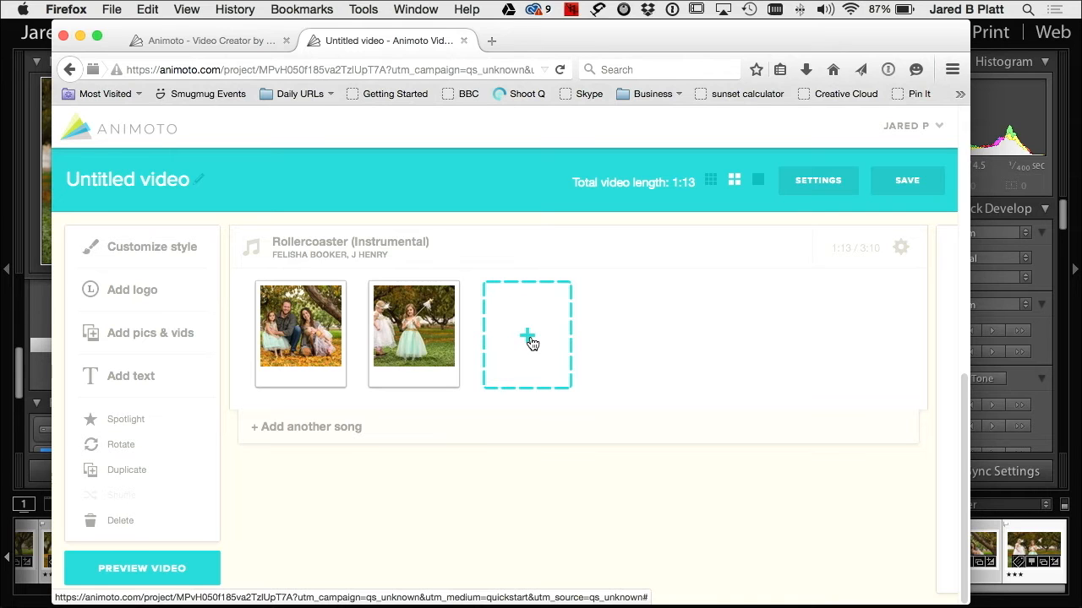
pyautogui.click(529, 337)
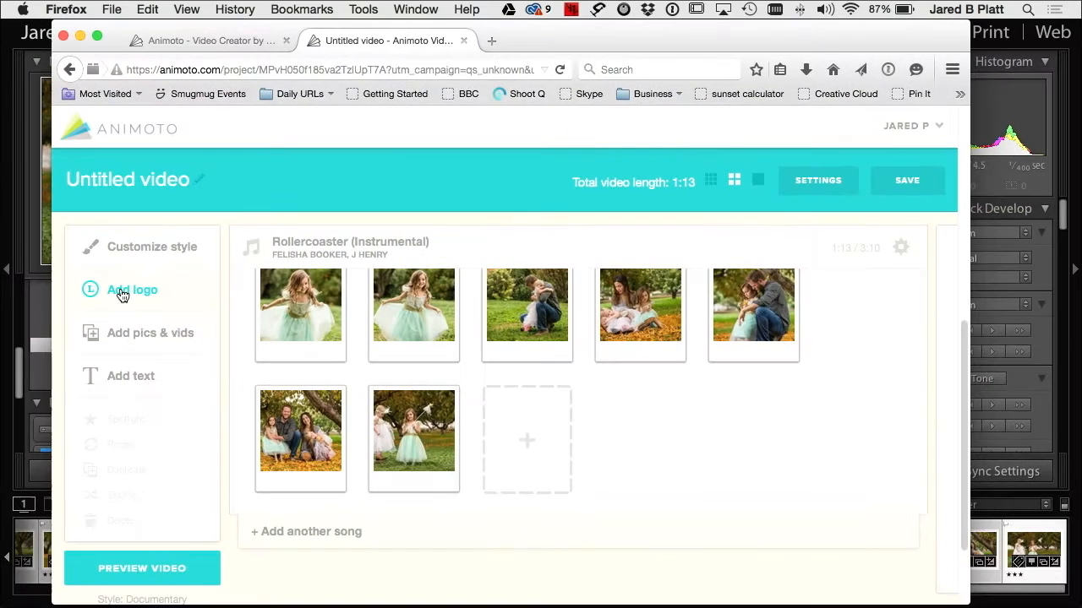
# - Upload on White.png from the Desktop as the video's logo
pyautogui.click(121, 291)
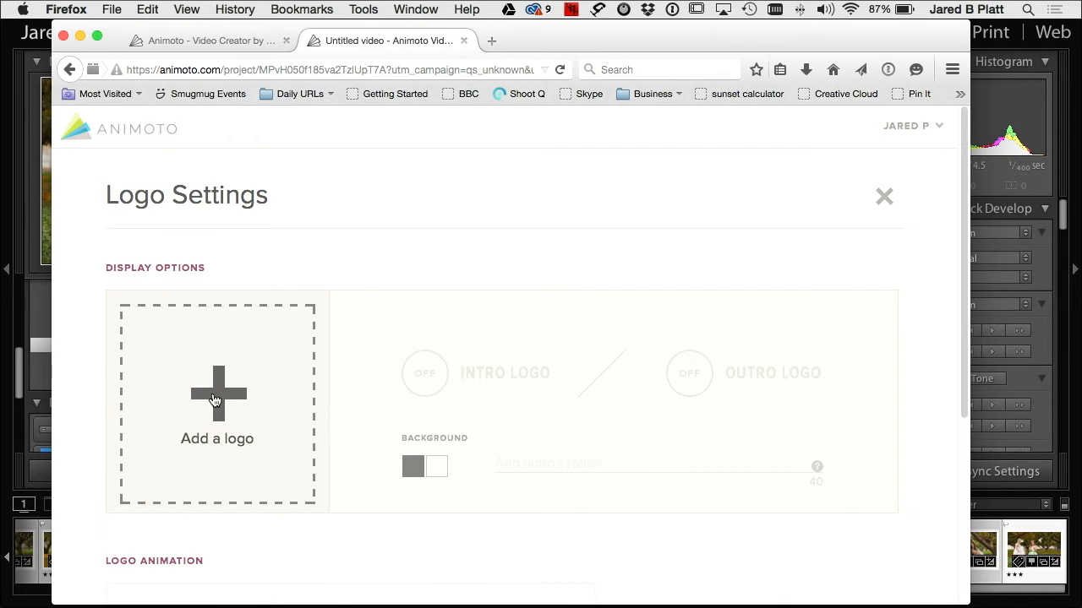
pyautogui.click(216, 400)
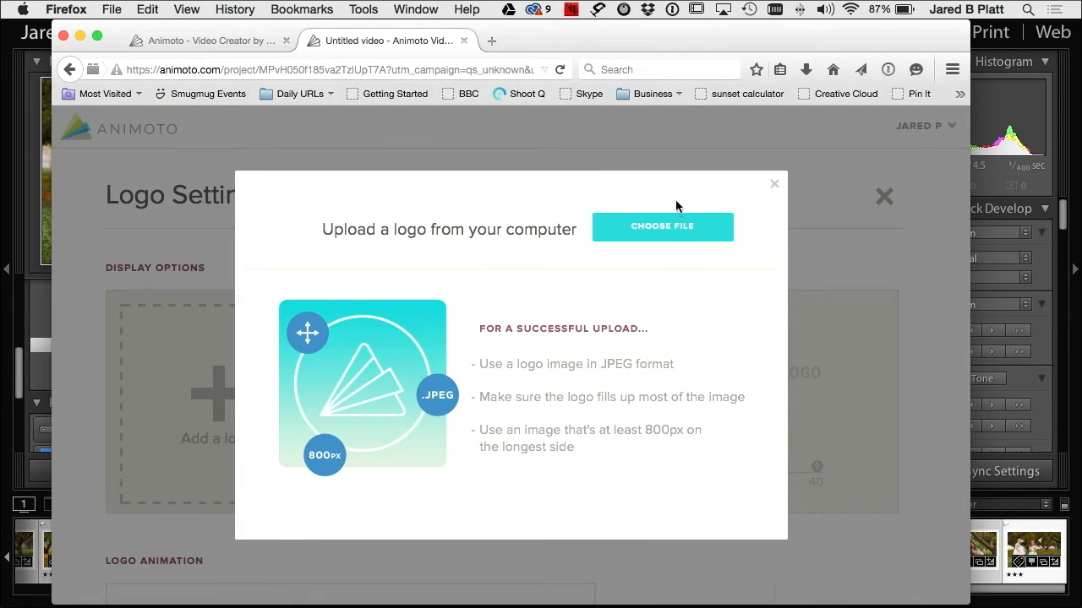
pyautogui.click(647, 225)
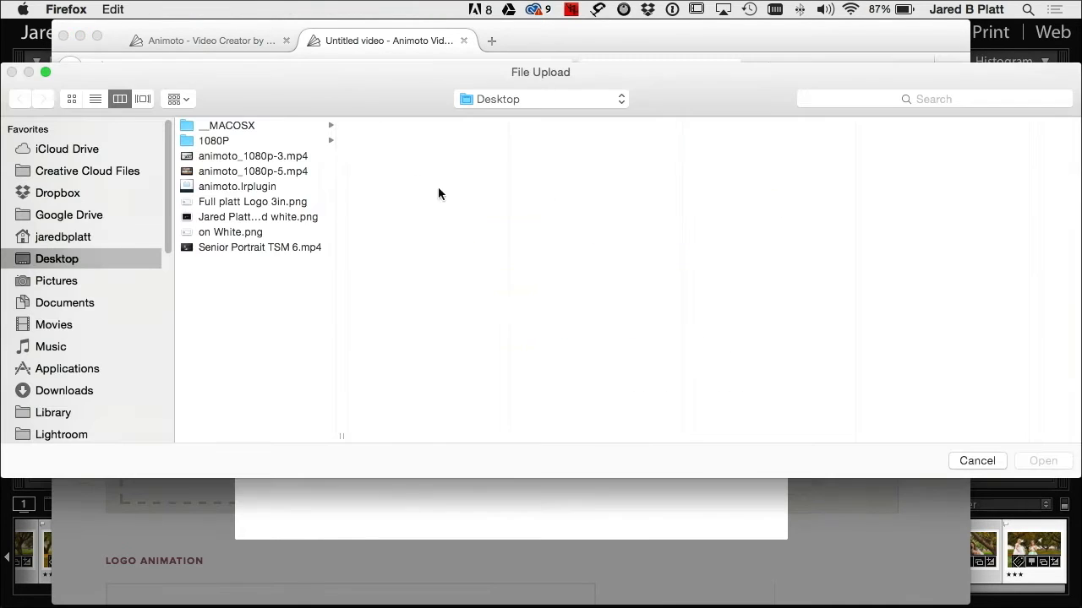
pyautogui.click(234, 232)
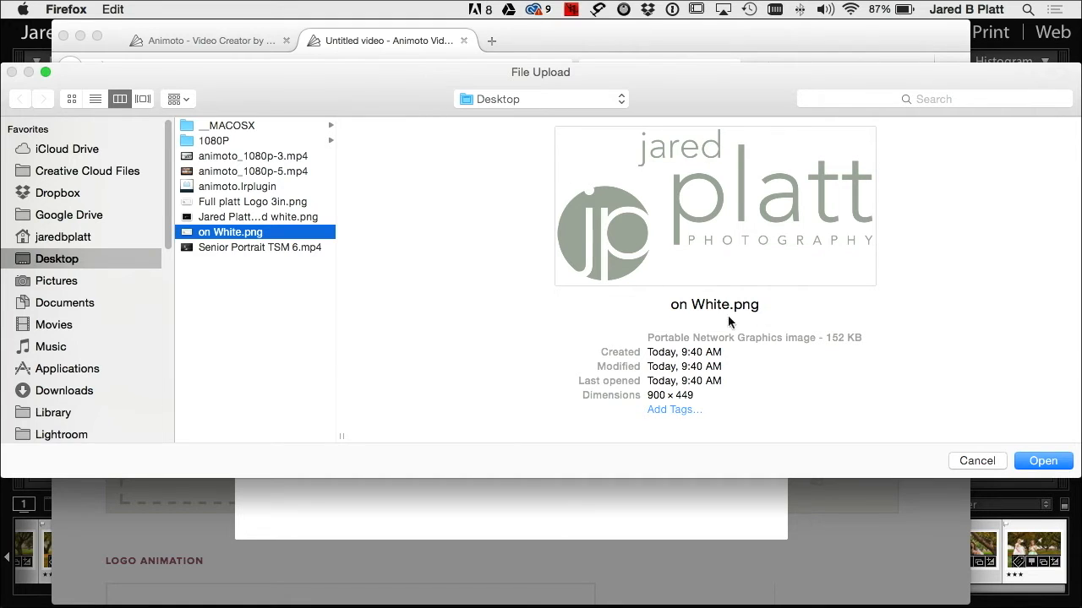
pyautogui.click(1043, 462)
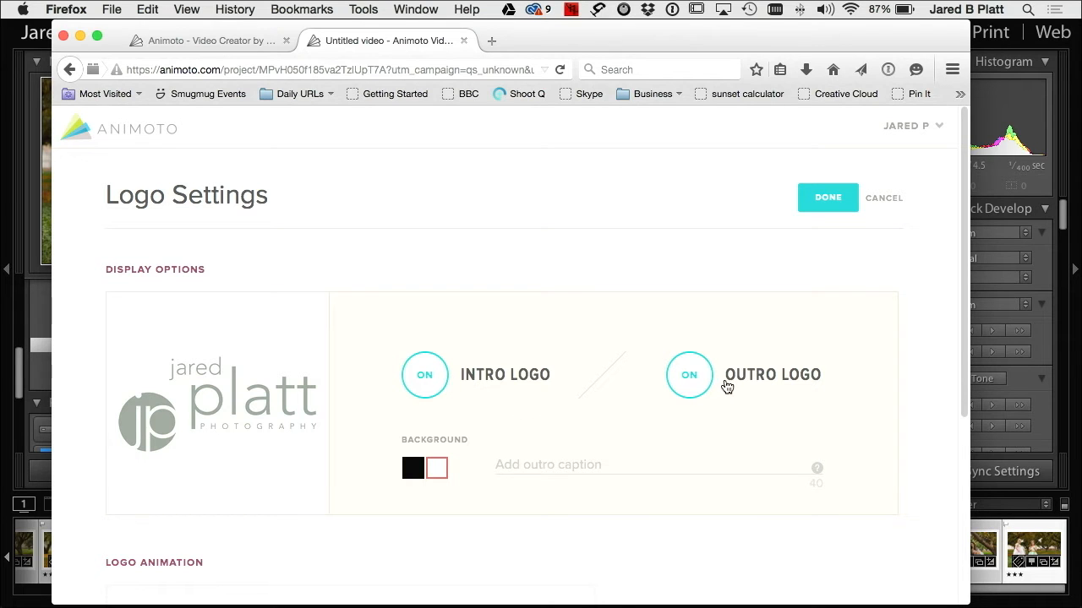
# - Turn off the intro logo, try the black logo background and set it back to white
pyautogui.click(431, 391)
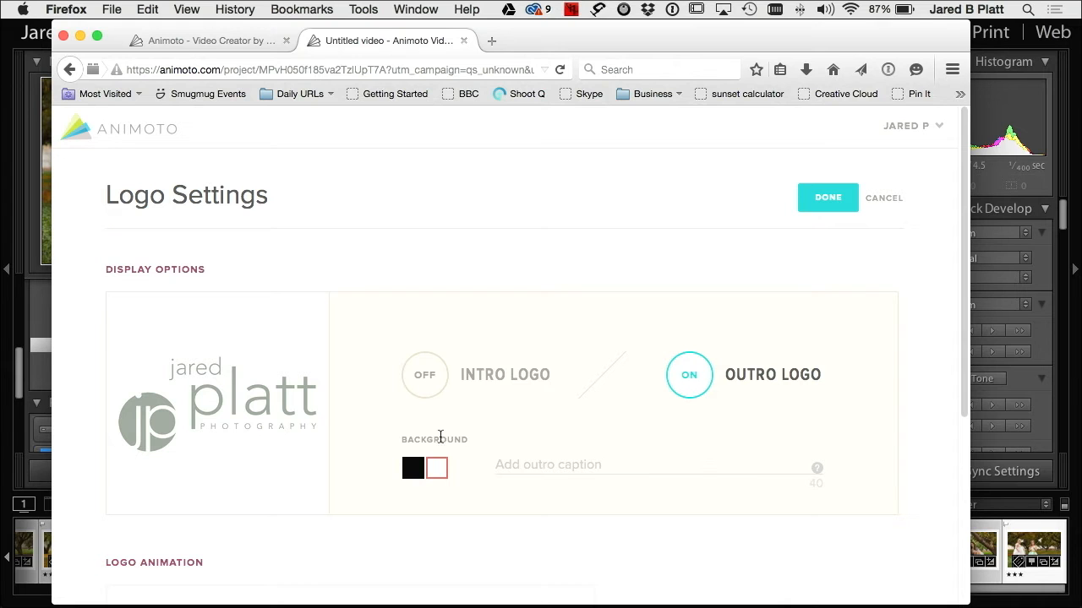
pyautogui.click(412, 468)
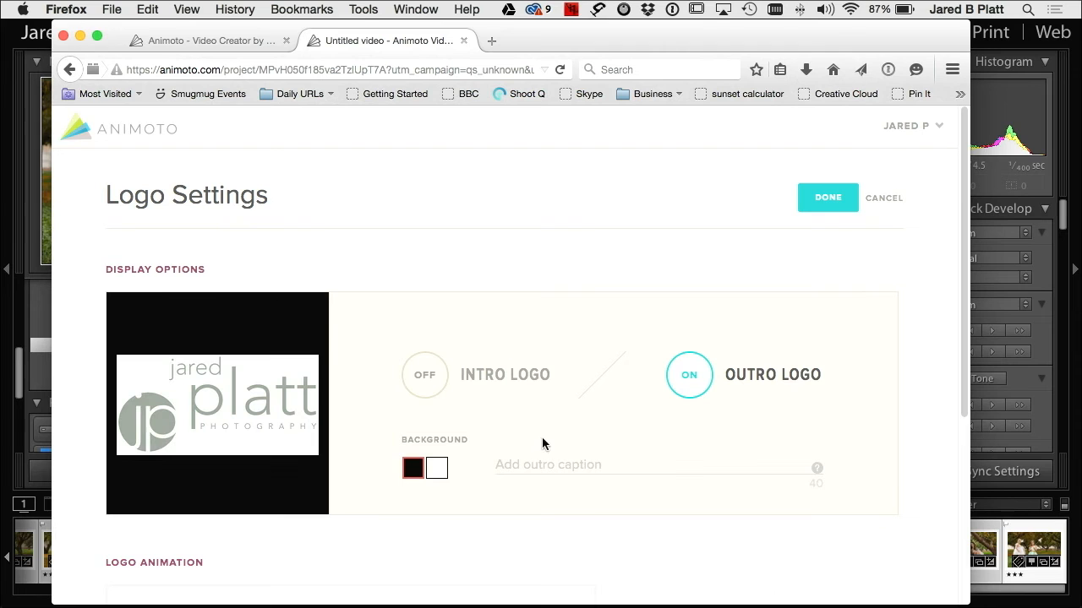
pyautogui.click(438, 468)
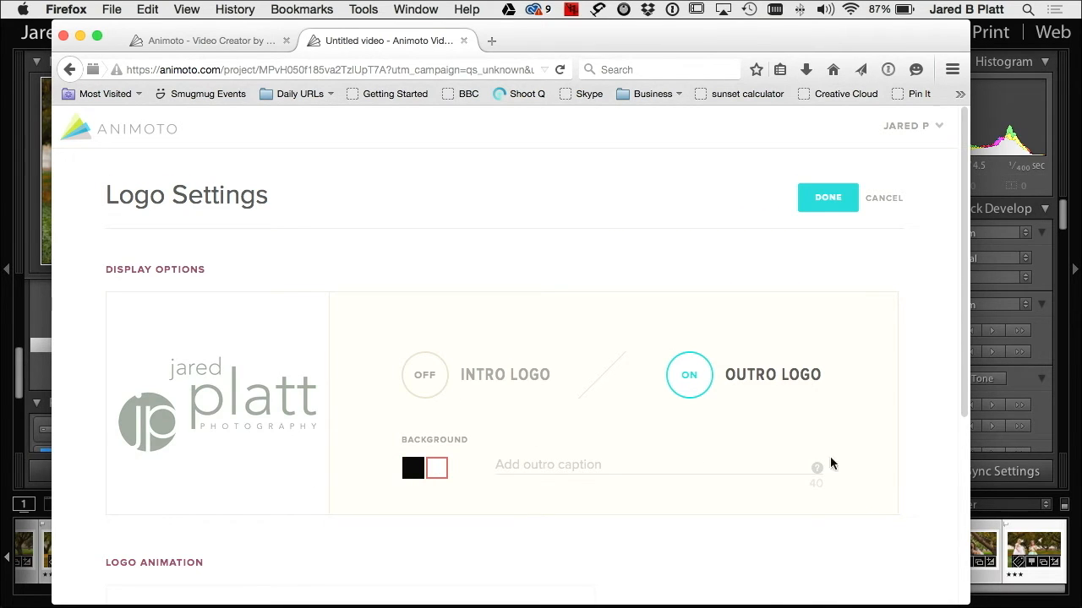
pyautogui.scroll(-2, 890, 459)
pyautogui.click(563, 409)
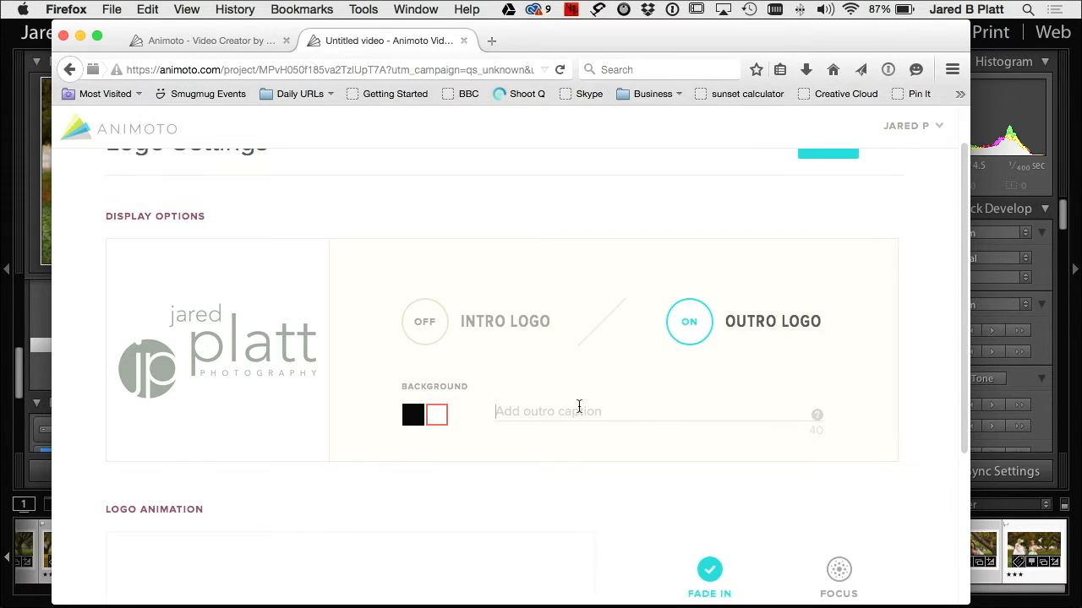
# - Compare the available logo animations, set the animation to Focus and apply the logo settings to the video
pyautogui.scroll(-3, 725, 464)
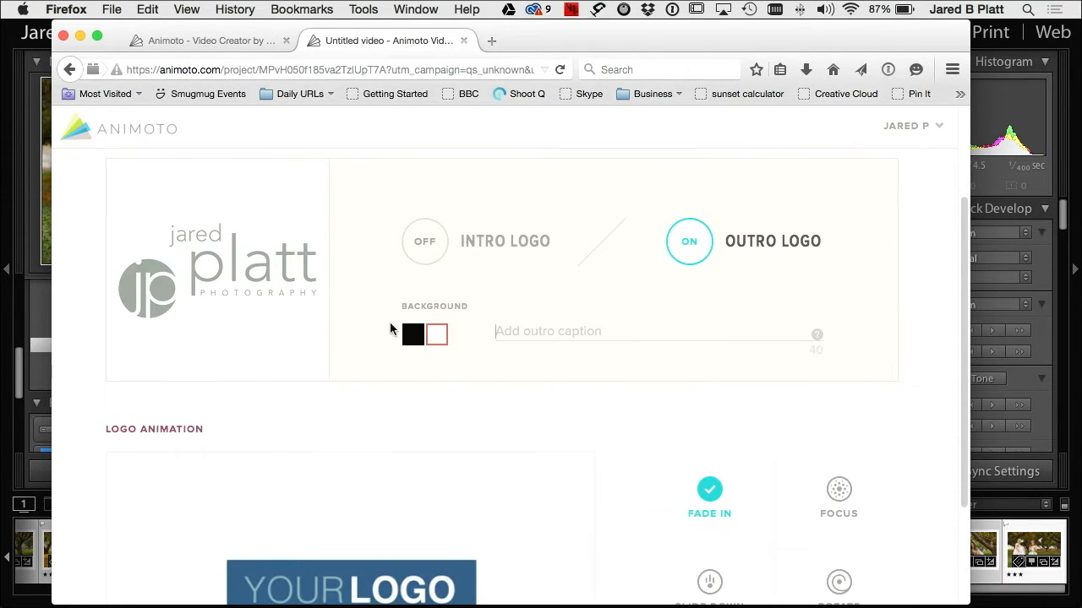
pyautogui.scroll(-3, 521, 380)
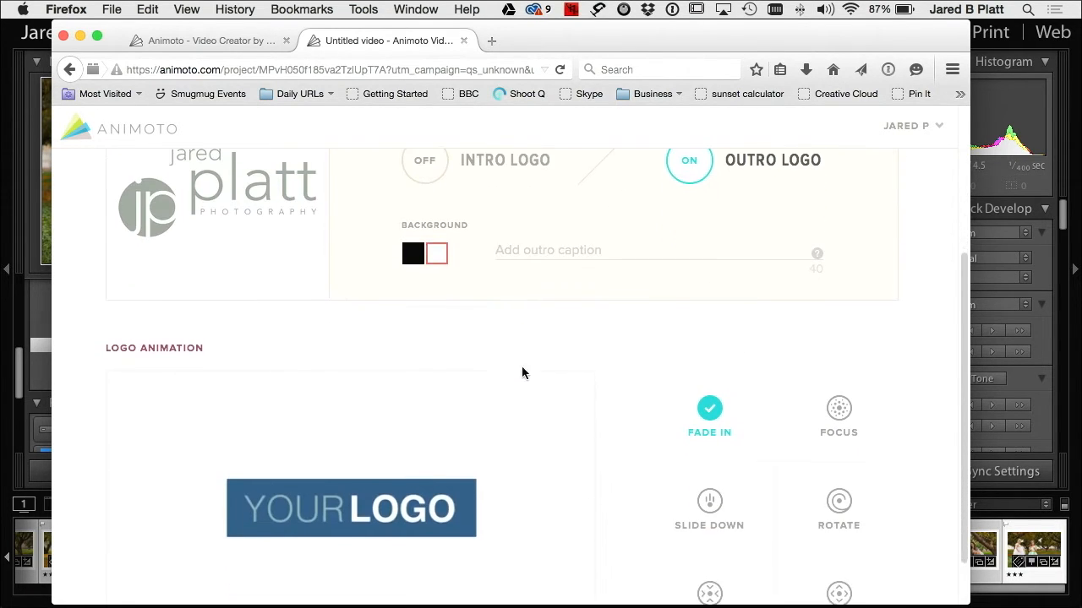
pyautogui.scroll(-2, 512, 357)
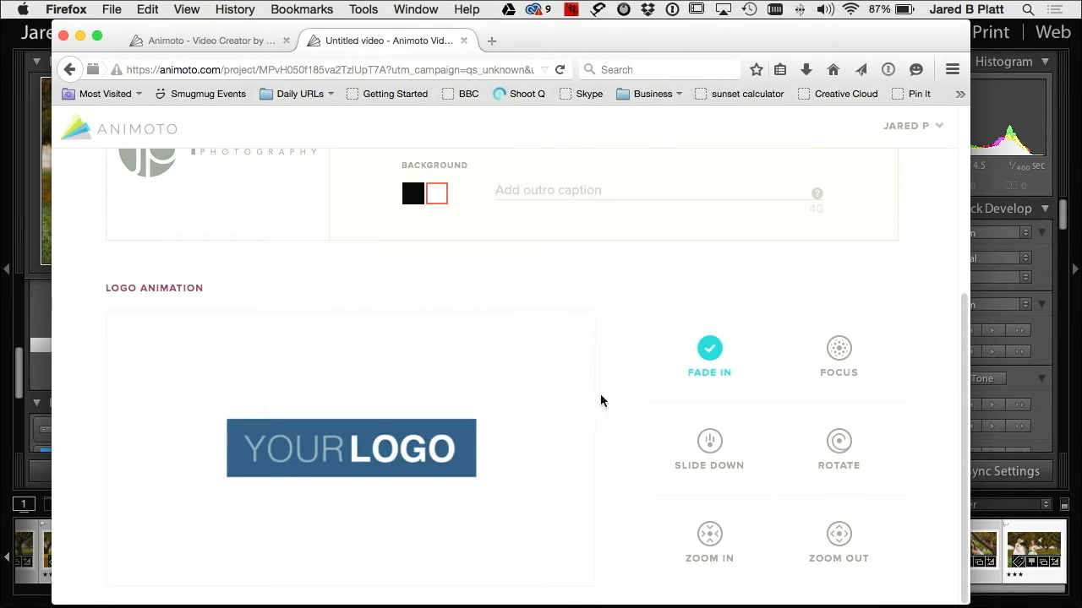
pyautogui.click(709, 440)
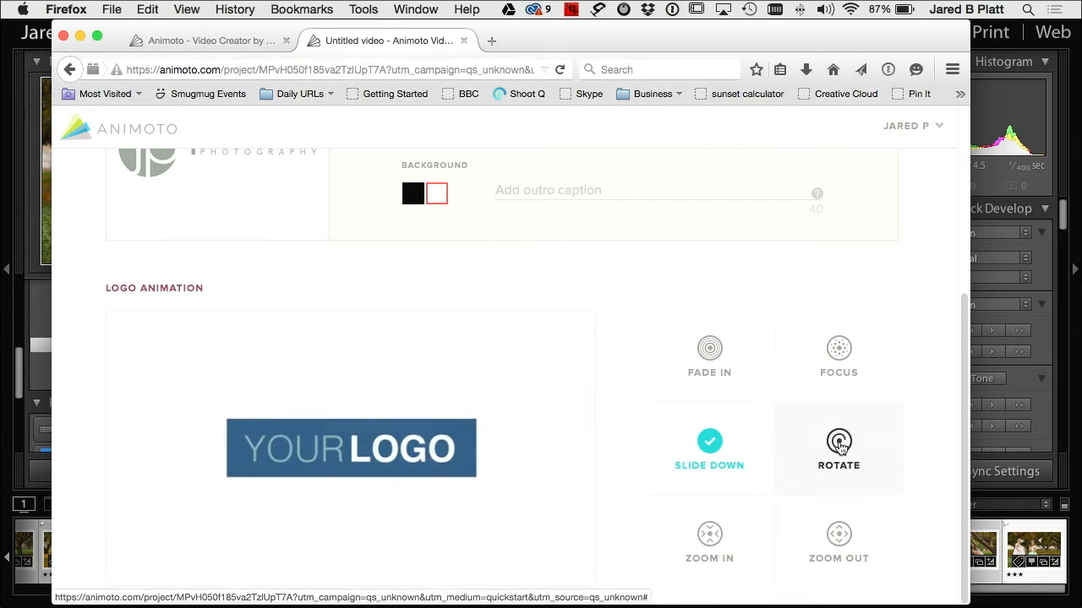
pyautogui.click(839, 448)
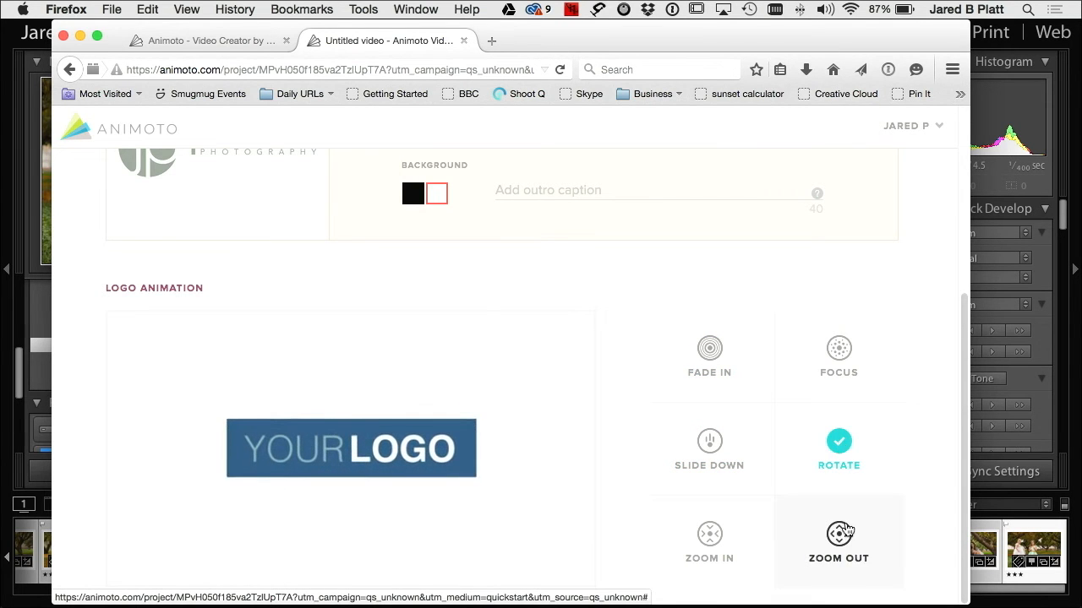
pyautogui.click(839, 534)
pyautogui.click(721, 532)
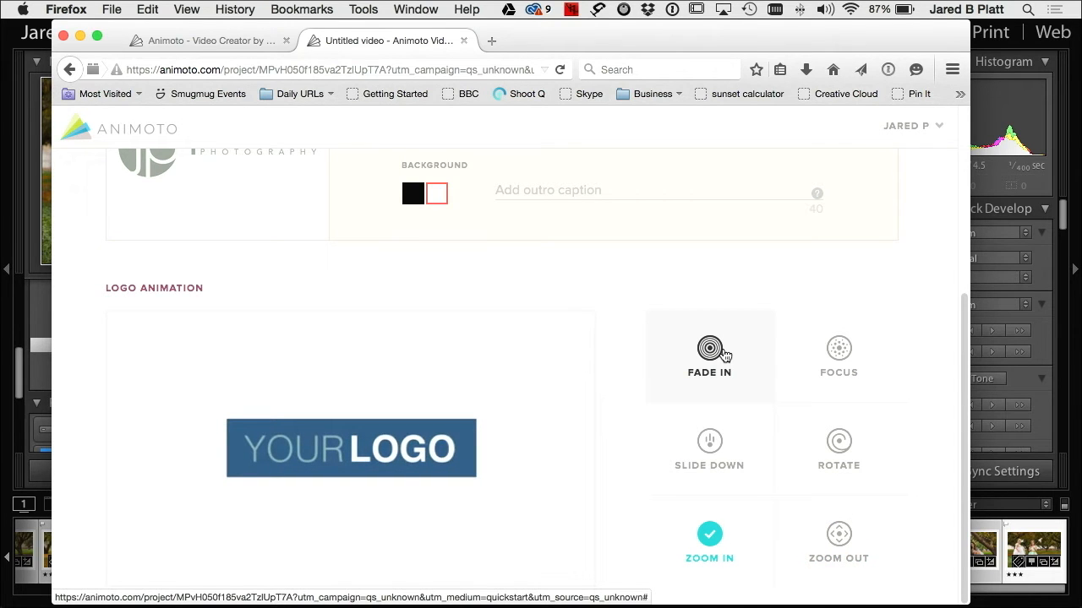
pyautogui.click(835, 533)
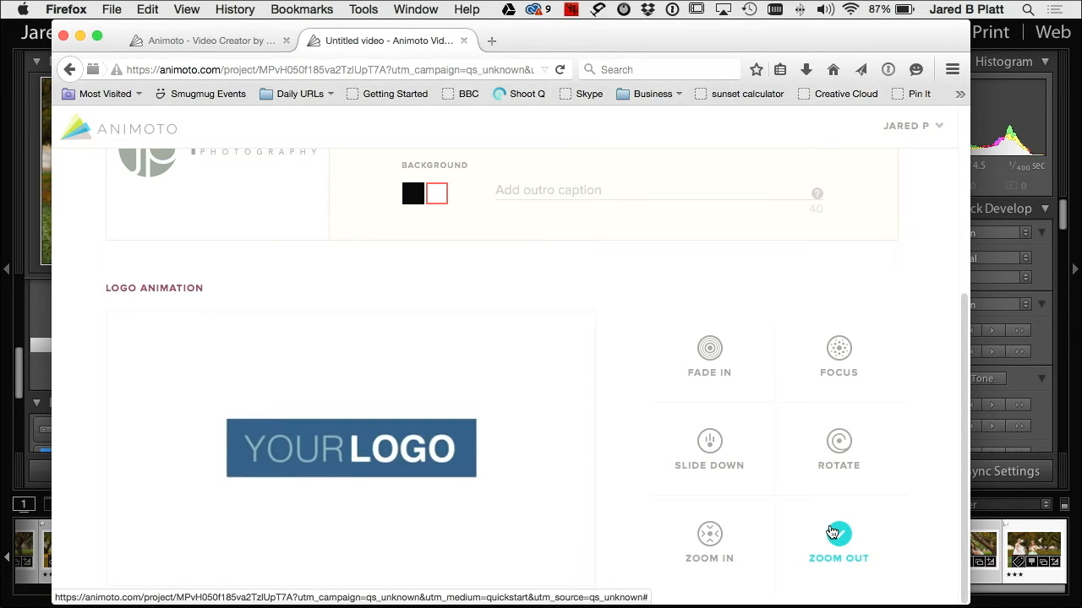
pyautogui.click(817, 382)
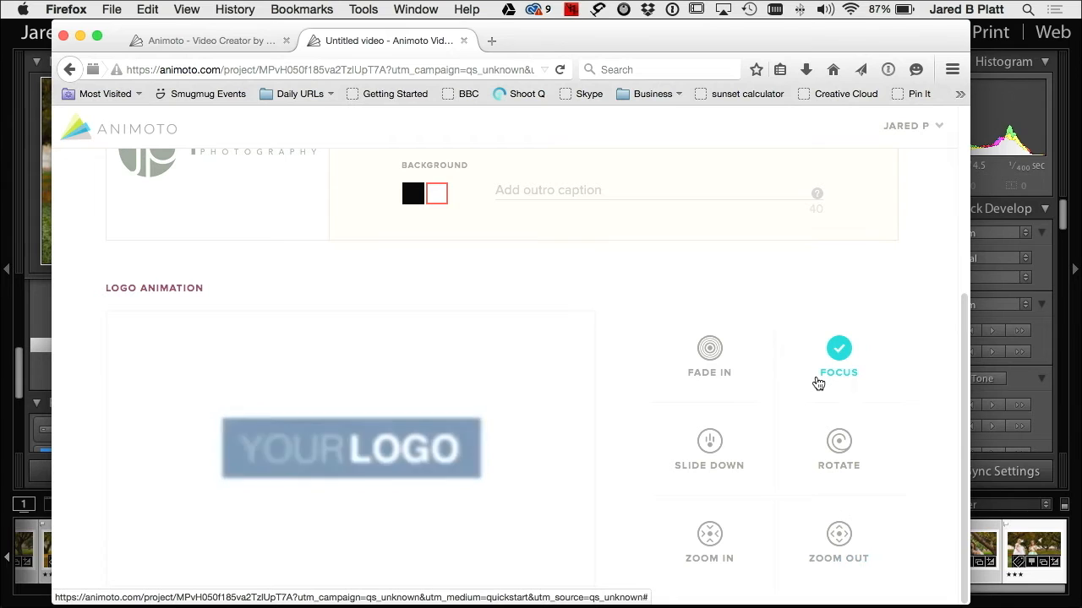
pyautogui.click(709, 349)
pyautogui.click(845, 348)
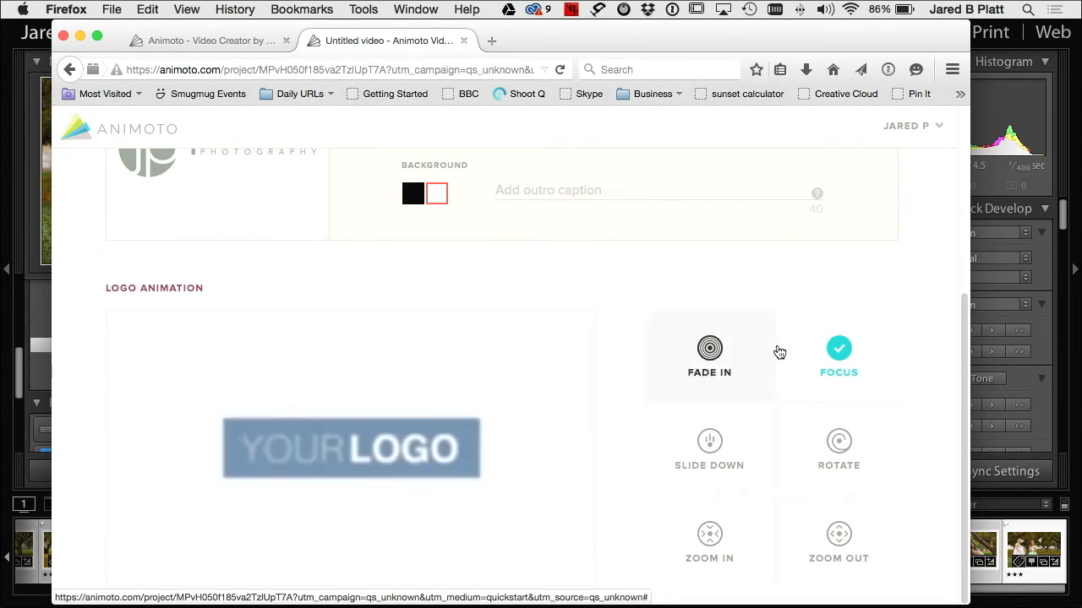
pyautogui.scroll(5, 830, 328)
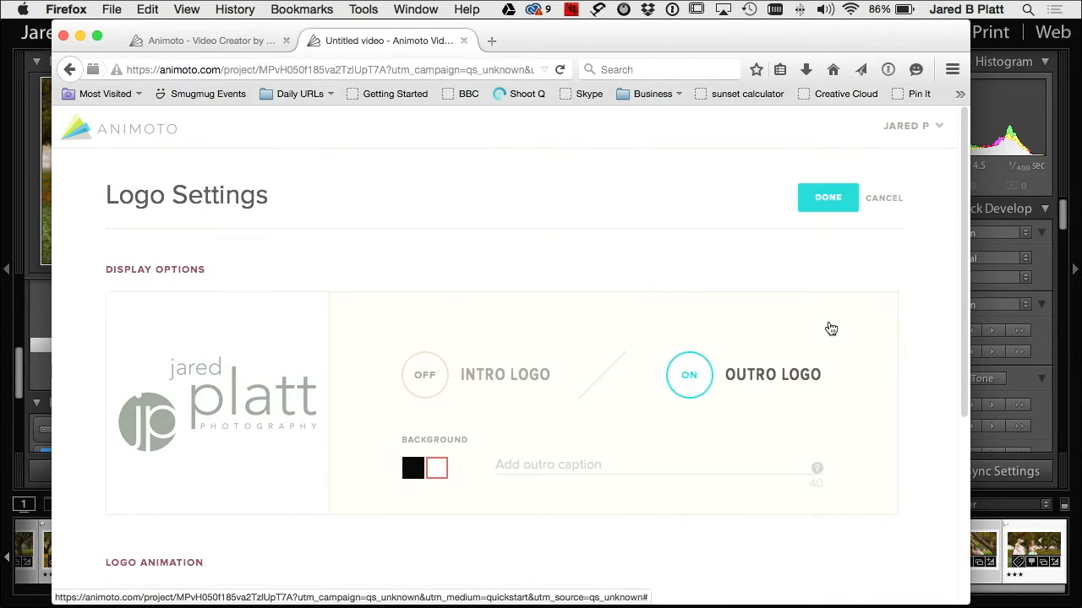
pyautogui.click(826, 208)
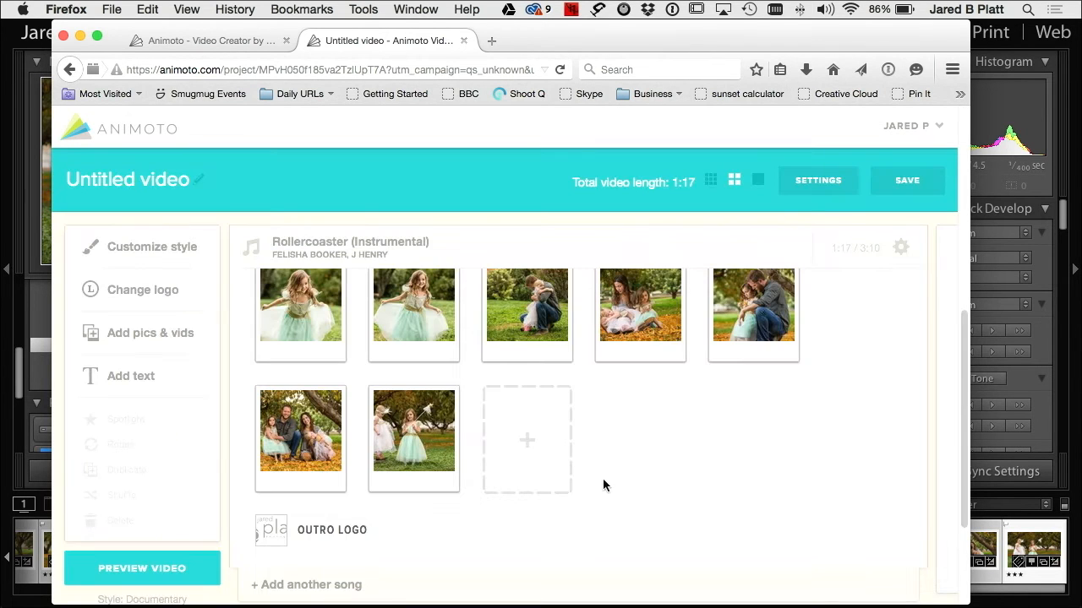
# - Review the project from the title card to the outro logo, then preview the video and return to editing
pyautogui.scroll(-4, 603, 481)
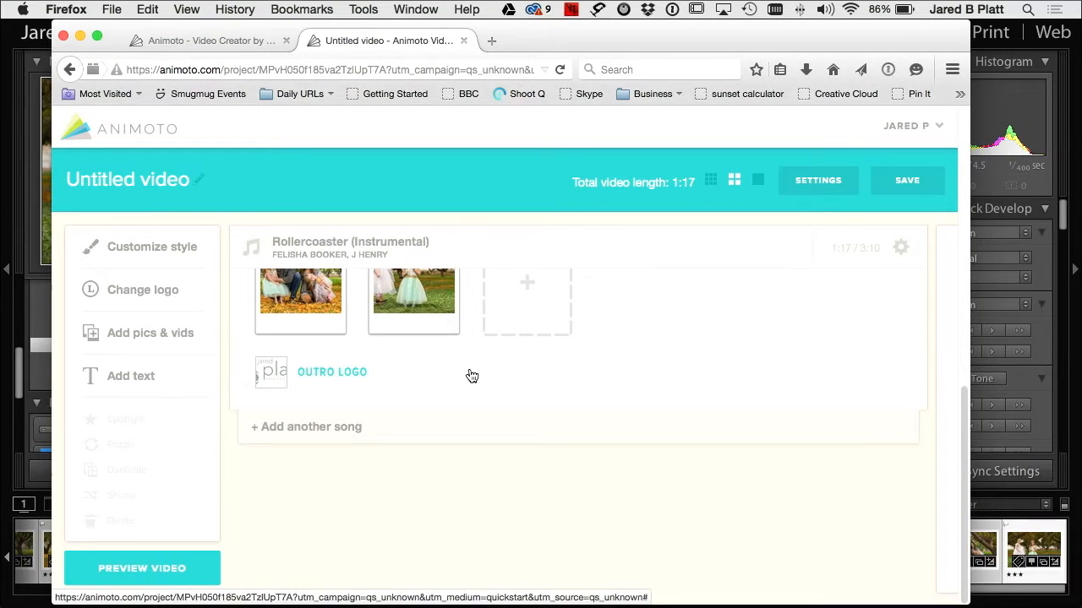
pyautogui.scroll(10, 670, 371)
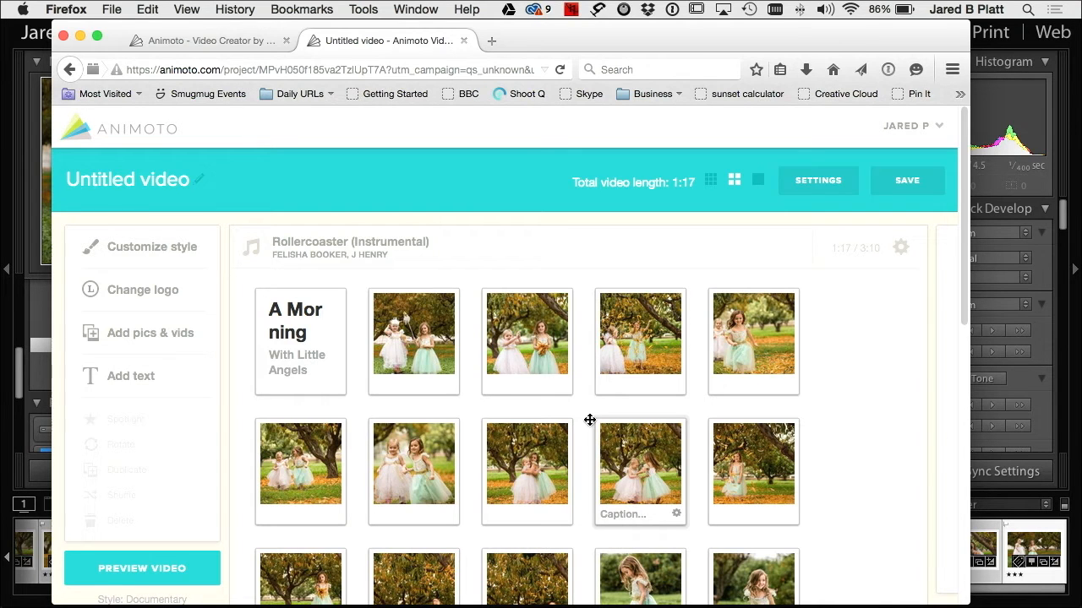
pyautogui.scroll(-10, 676, 435)
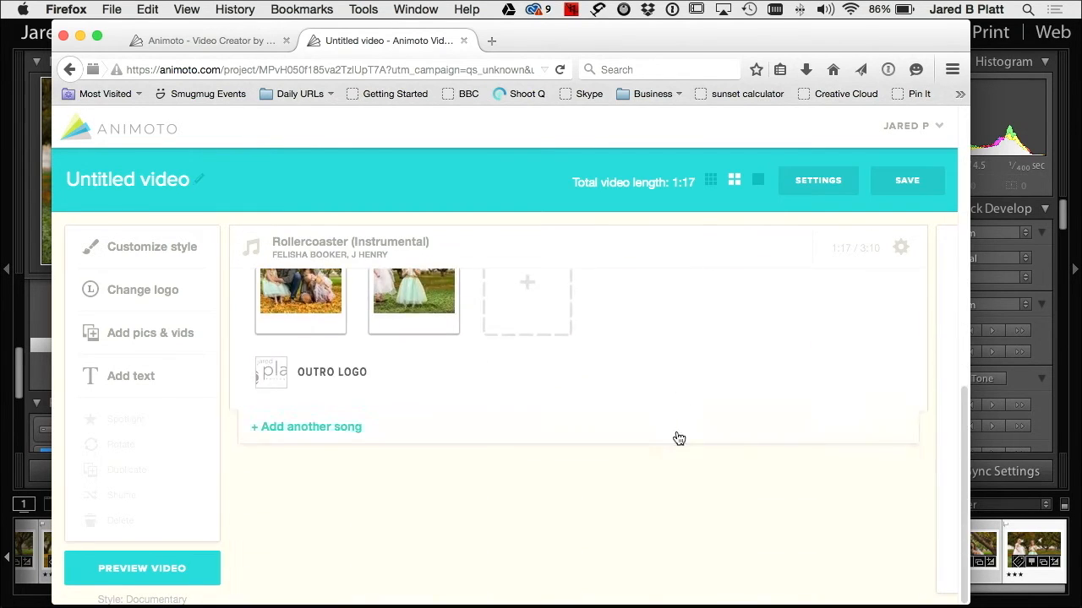
pyautogui.scroll(10, 660, 439)
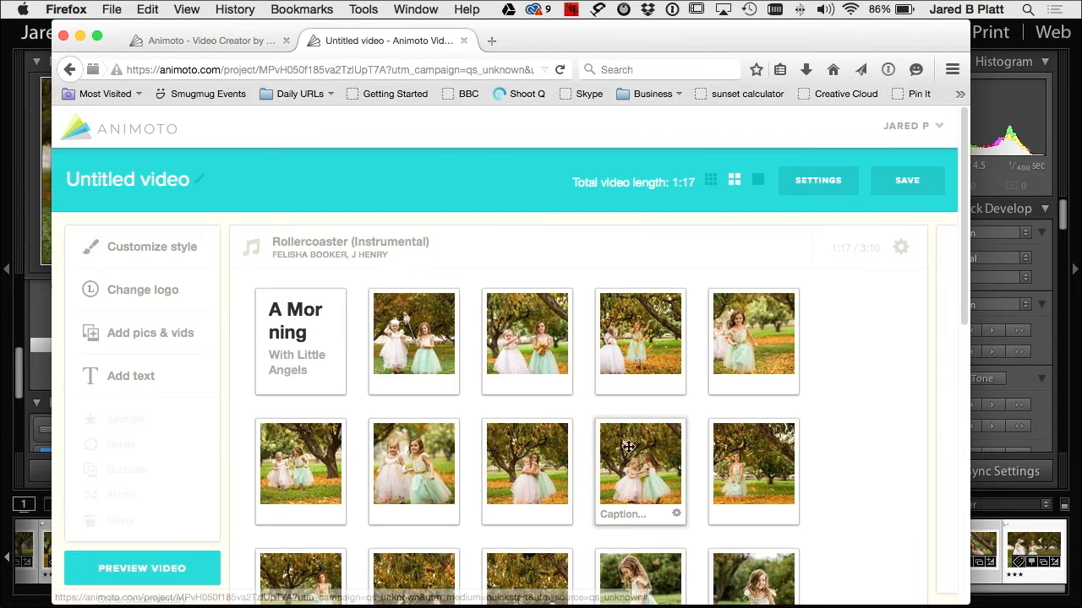
pyautogui.click(156, 570)
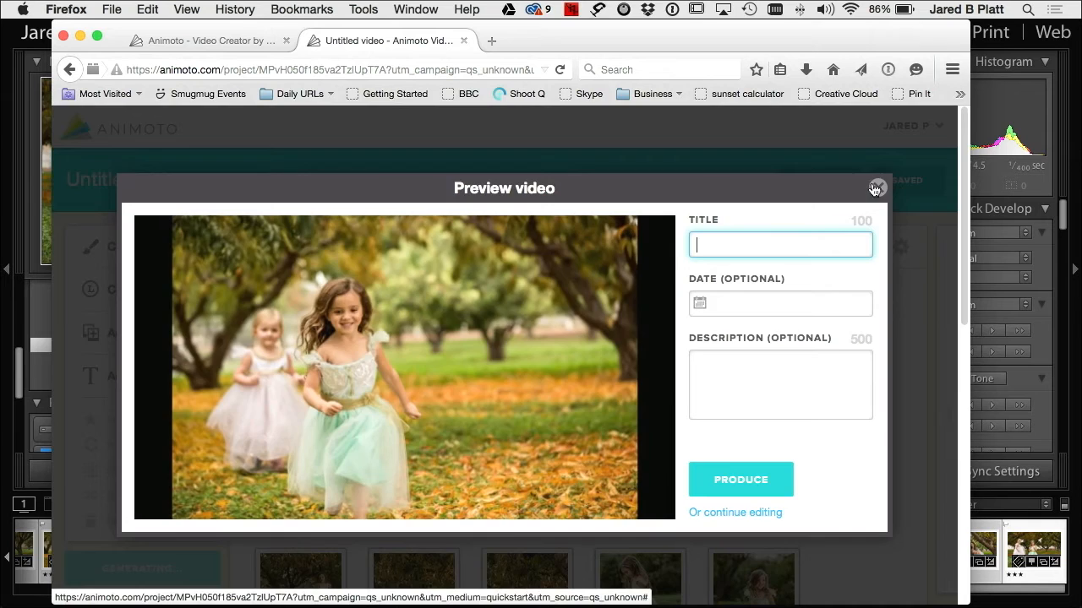
pyautogui.click(876, 187)
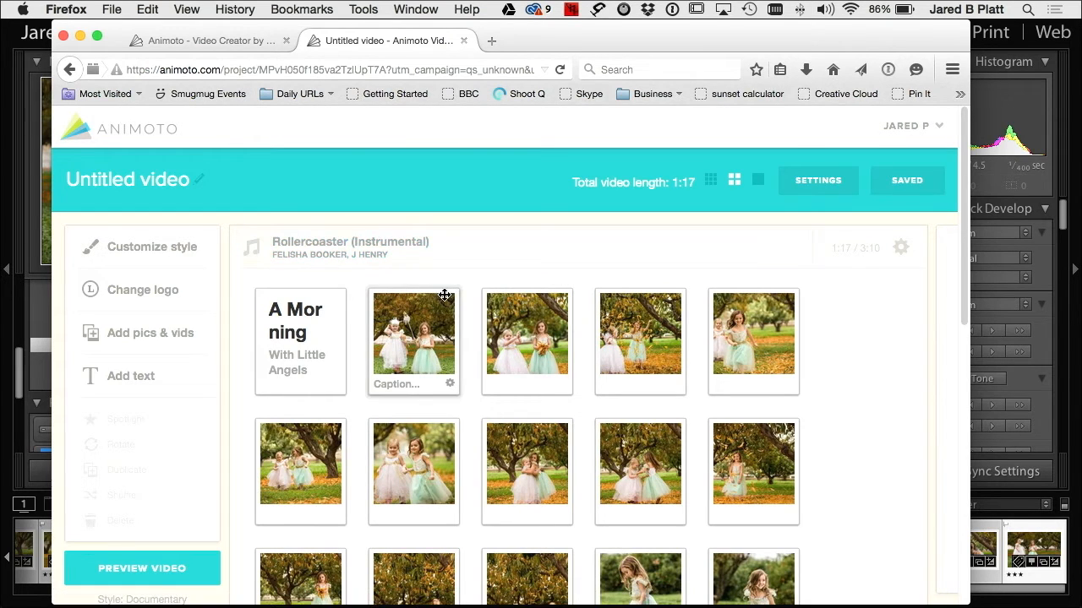
# - Start changing the video's music and search the full music library for "mindy"
pyautogui.click(311, 245)
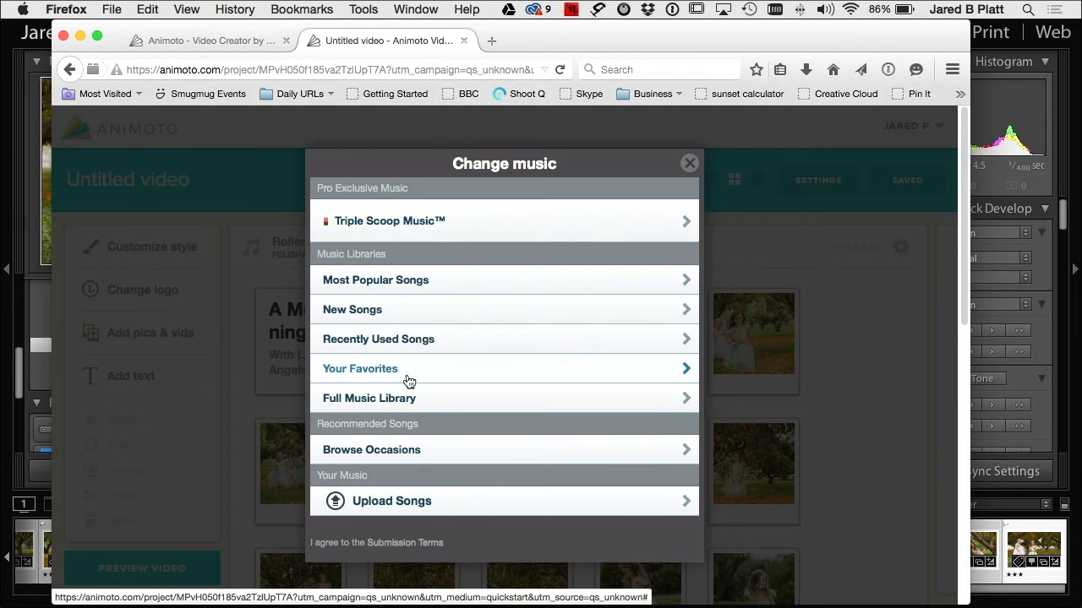
pyautogui.click(397, 402)
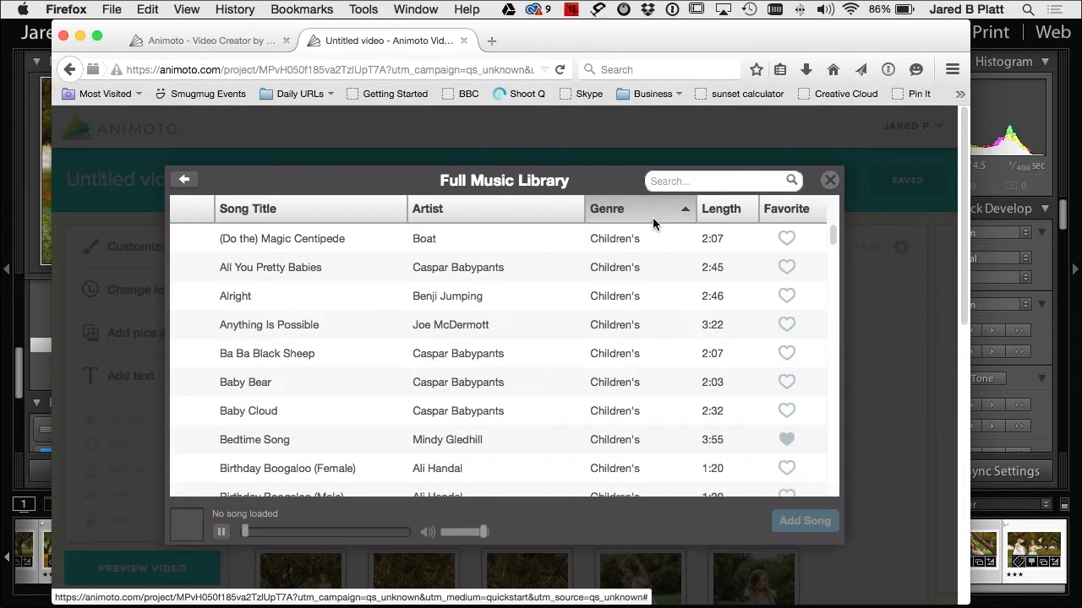
pyautogui.click(681, 180)
pyautogui.write('mindy')
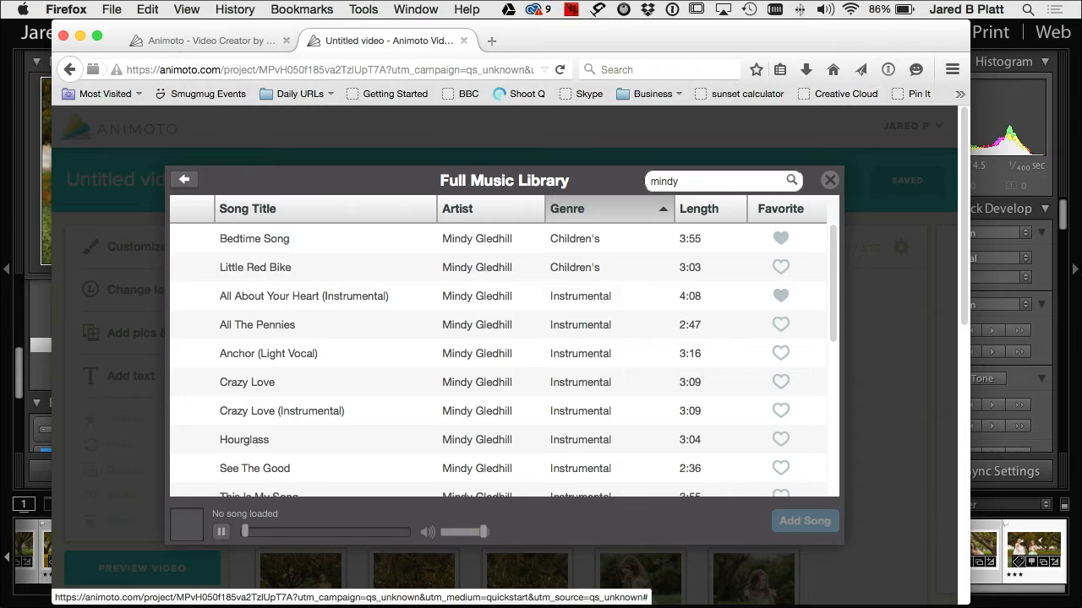
pyautogui.click(808, 246)
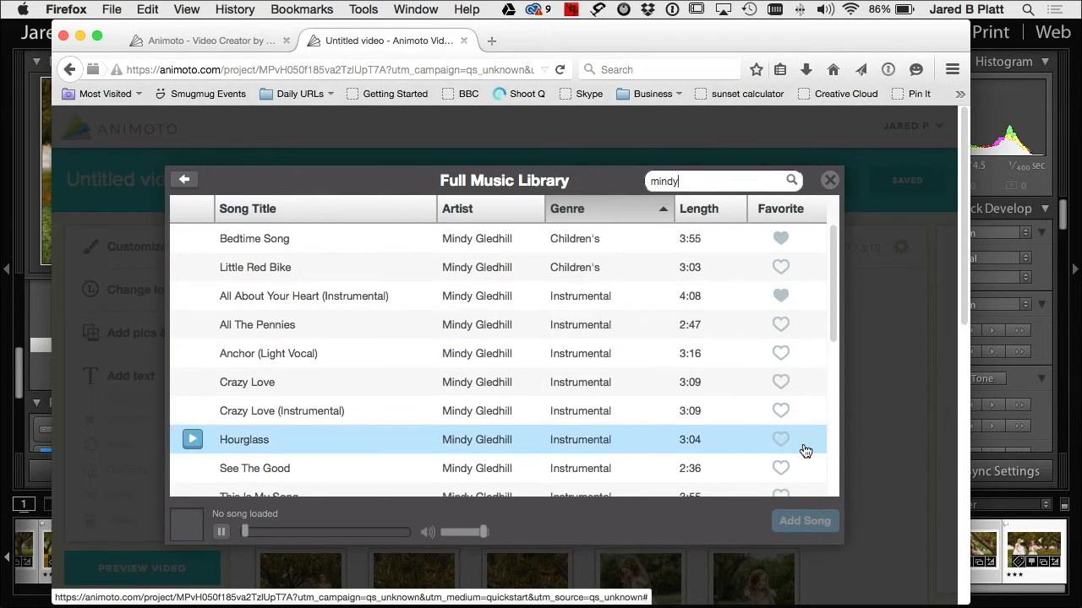
pyautogui.scroll(-10, 804, 449)
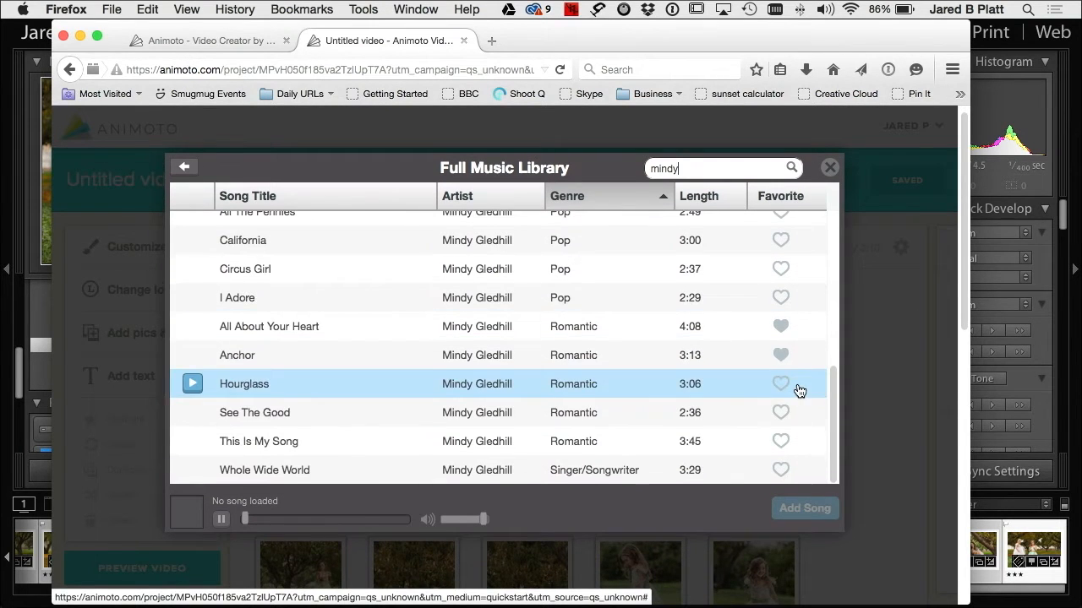
pyautogui.scroll(10, 797, 386)
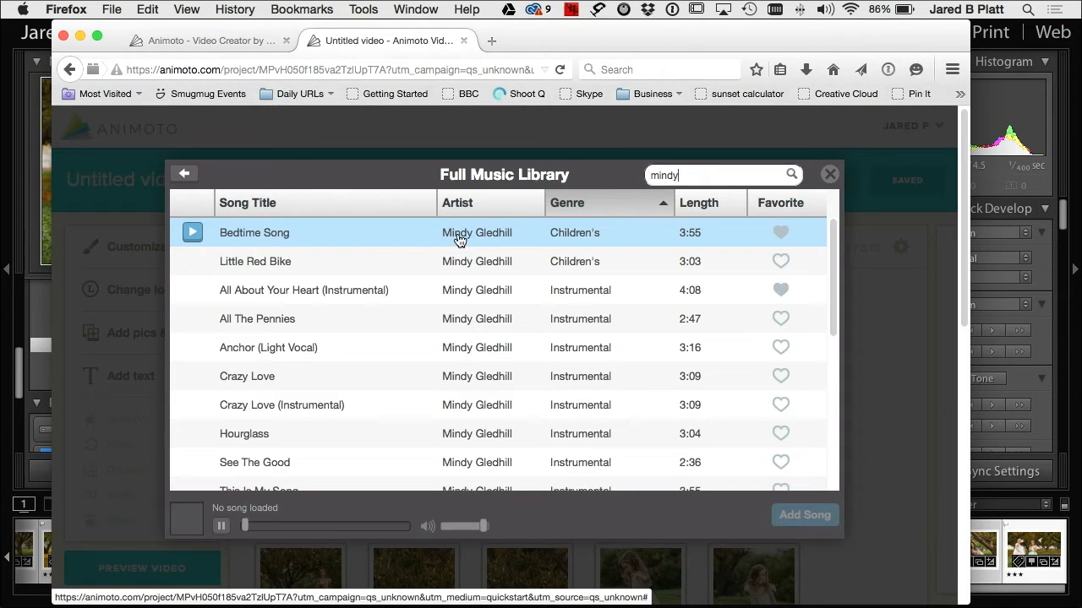
# - Listen to Bedtime Song by Mindy Gledhill and set it as the video's song
pyautogui.click(294, 235)
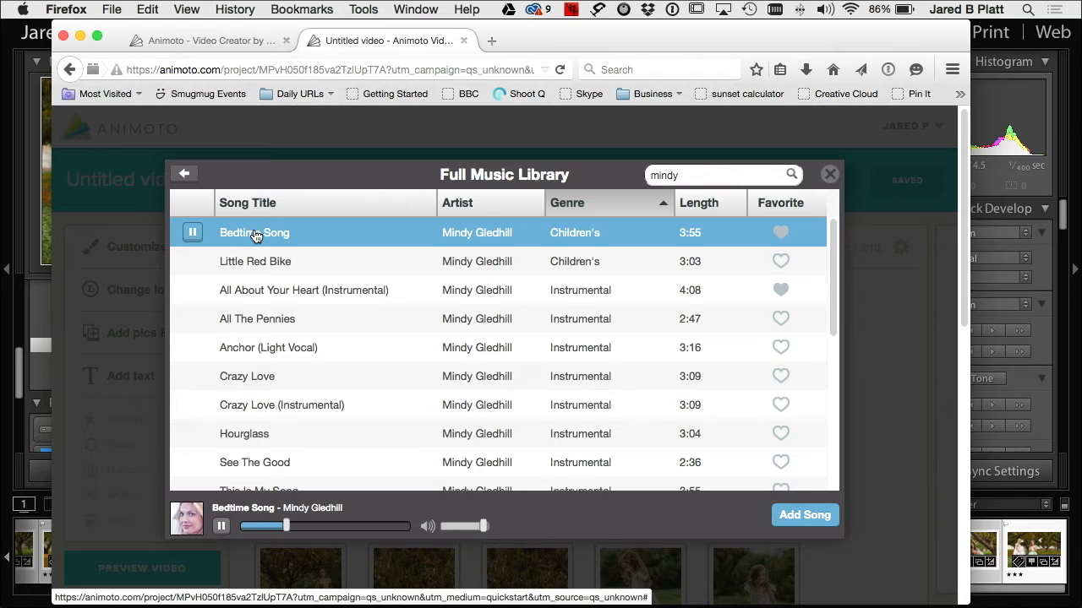
pyautogui.scroll(-1, 202, 233)
pyautogui.click(194, 224)
pyautogui.scroll(1, 245, 234)
pyautogui.click(805, 515)
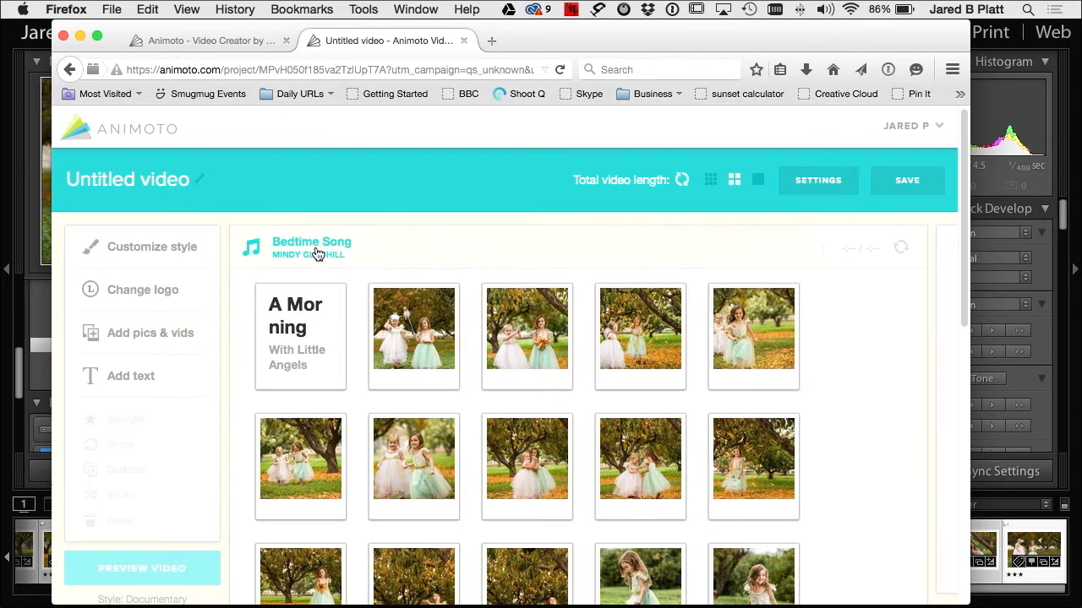
pyautogui.scroll(-1, 358, 257)
pyautogui.scroll(1, 358, 257)
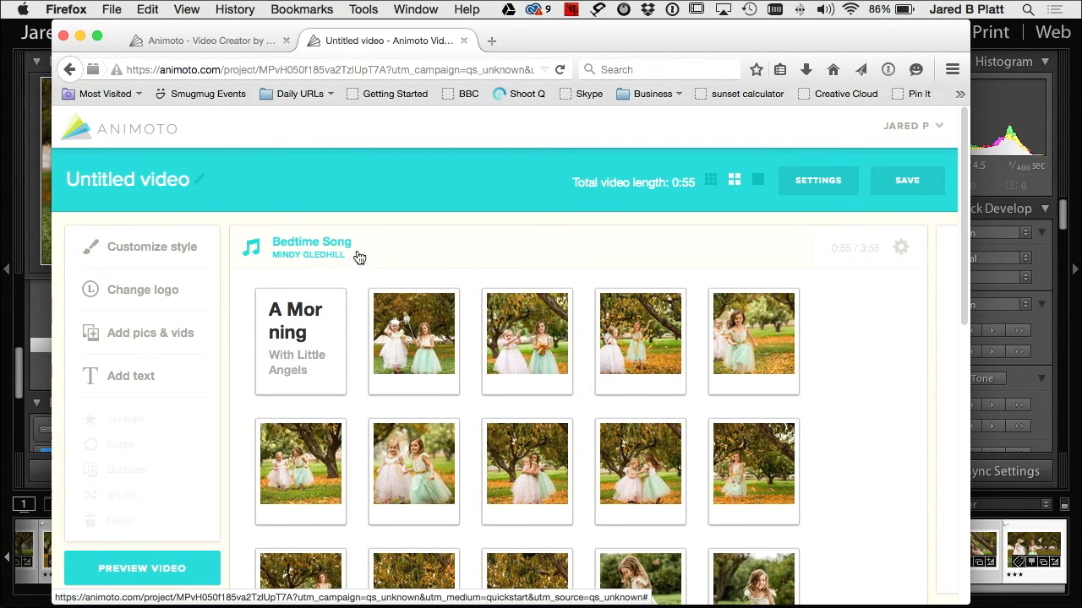
# - Add a closing text card after the last photo, titled "Music by Mindy Bledhill" with the subtitle "Courtesy of Triple Scoop Music"
pyautogui.scroll(-10, 379, 338)
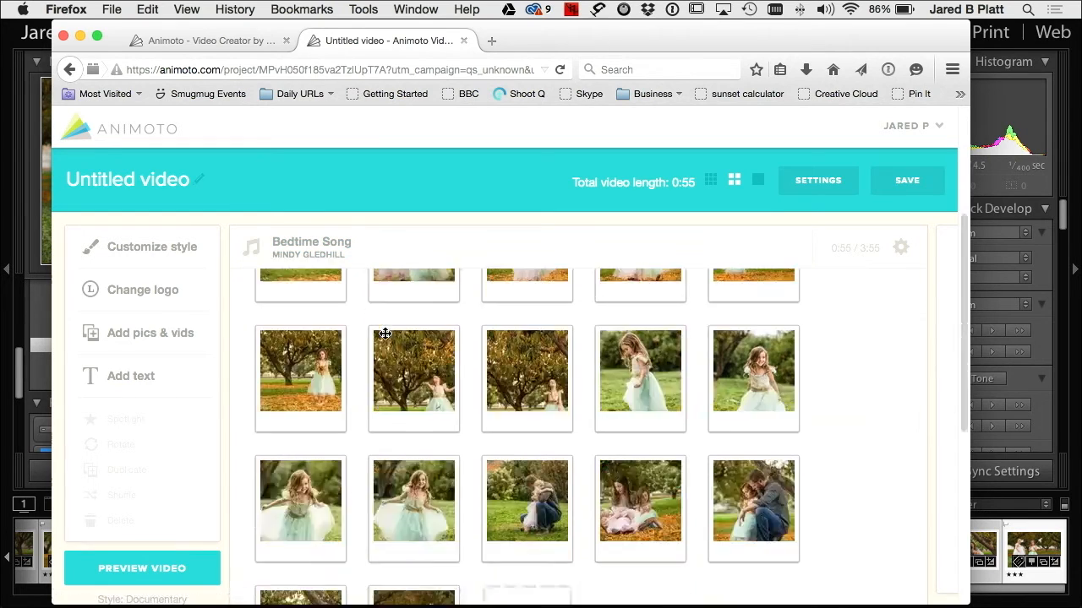
pyautogui.scroll(3, 514, 386)
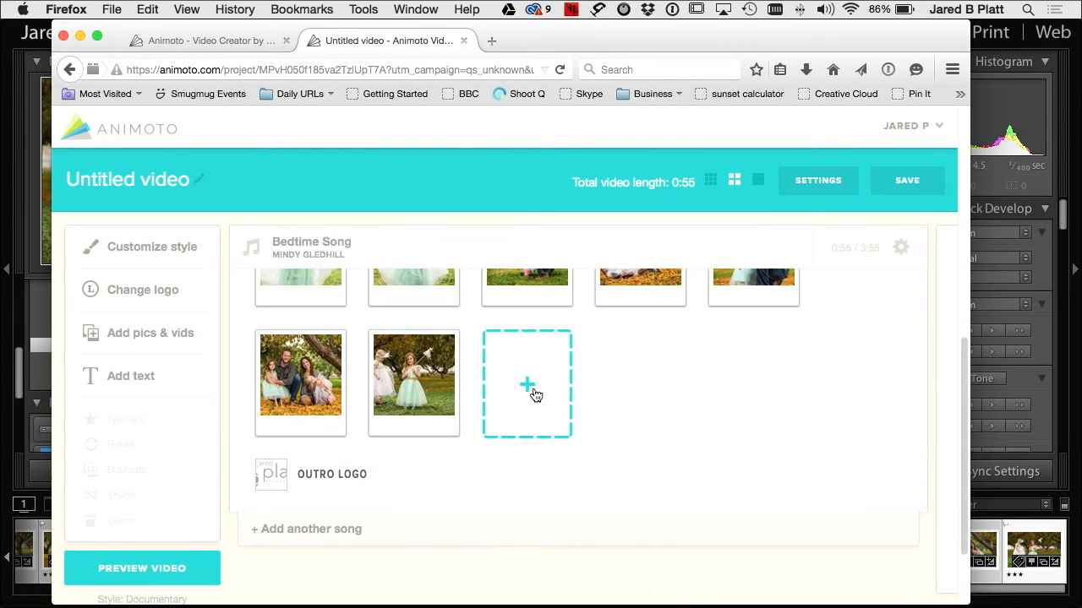
pyautogui.moveTo(535, 383)
pyautogui.click(561, 478)
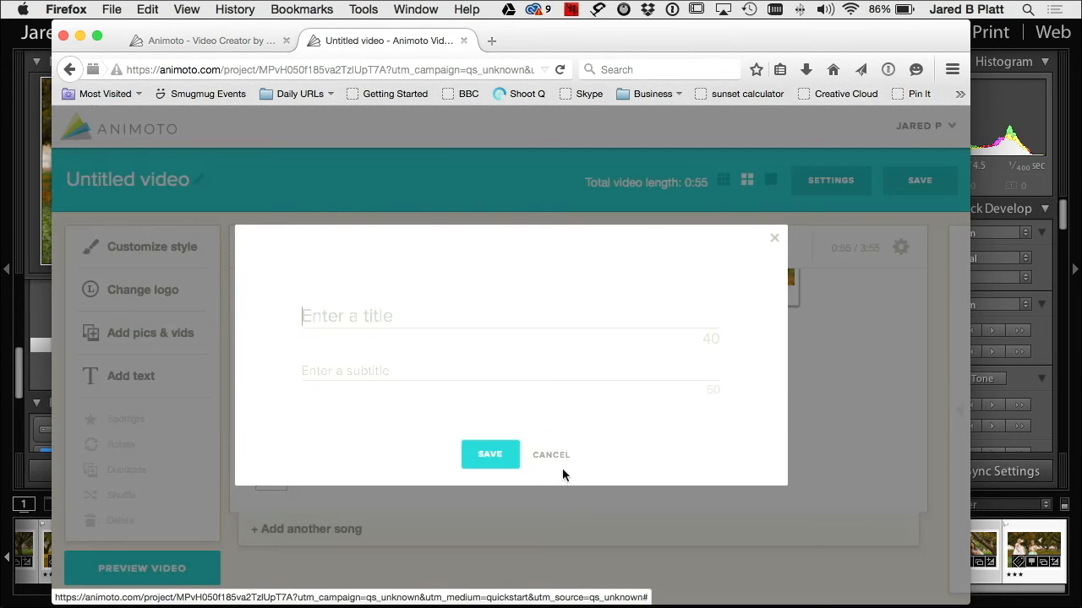
pyautogui.write('Music by')
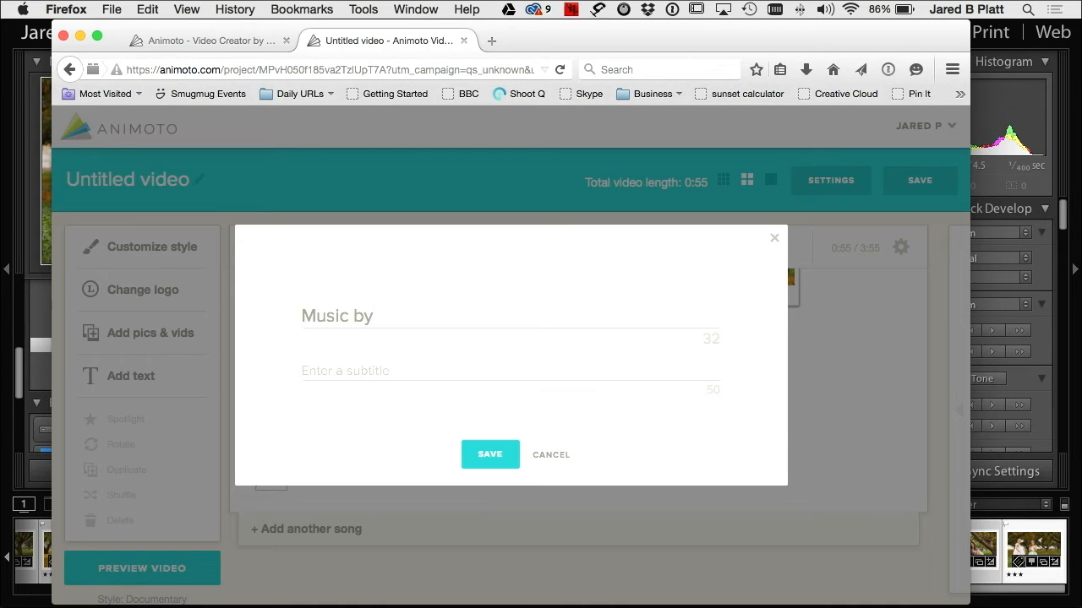
pyautogui.write(' Mindy Bledhill')
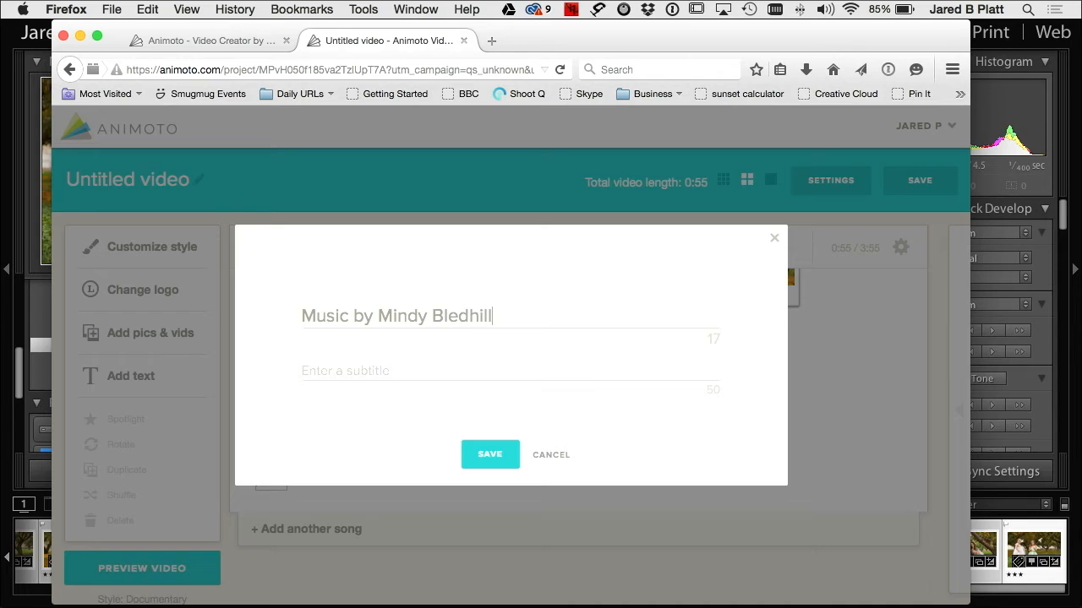
pyautogui.write('Courtesy of Triple Scoop')
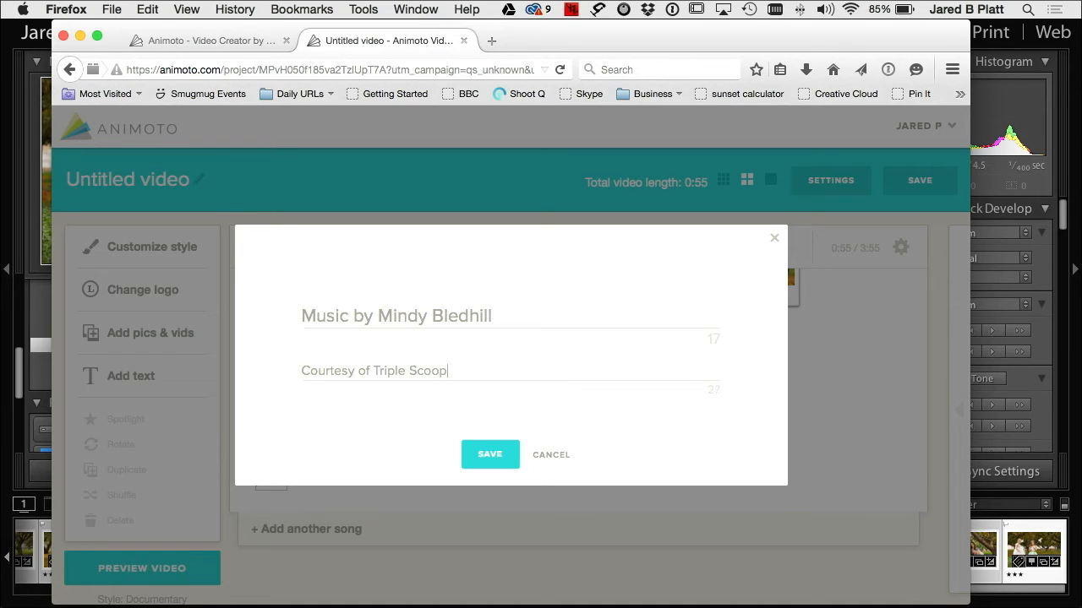
pyautogui.write('Music')
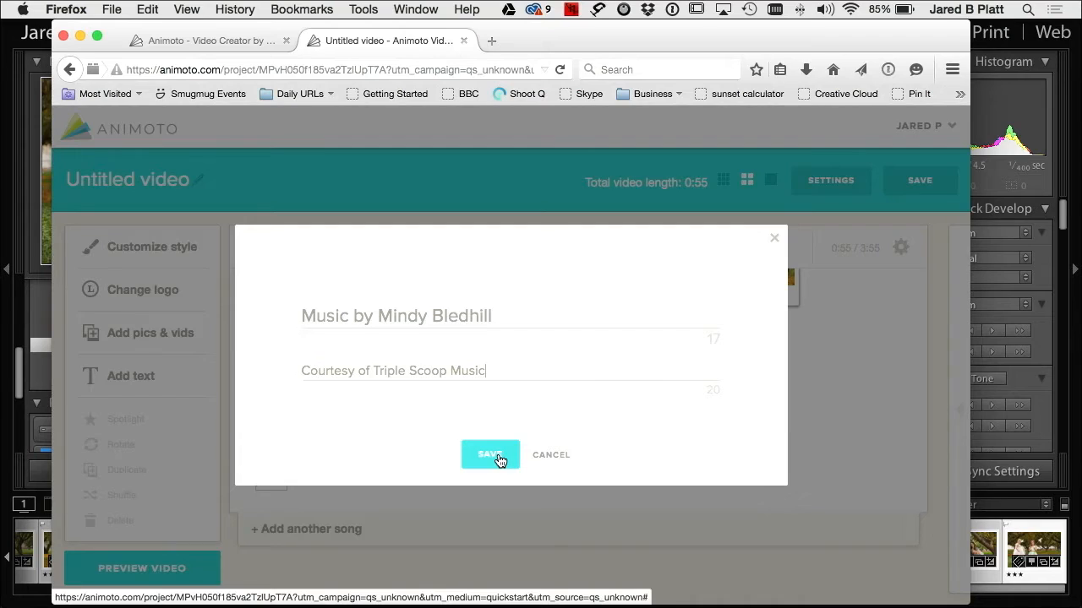
pyautogui.click(493, 462)
pyautogui.click(493, 462)
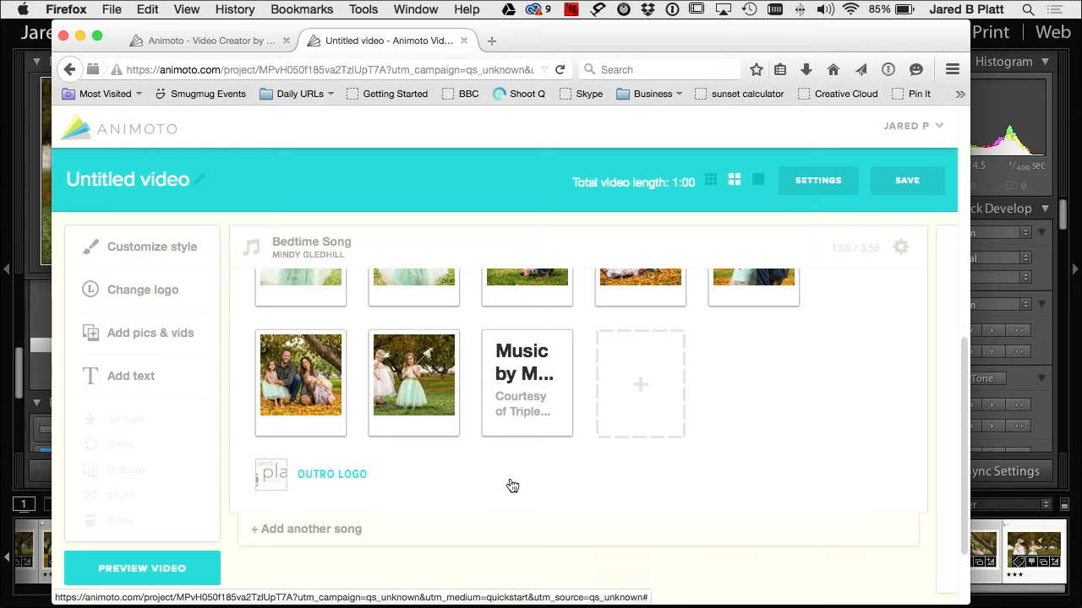
# - Return to the style gallery and change the video style to Modern Minimalist
pyautogui.scroll(10, 777, 403)
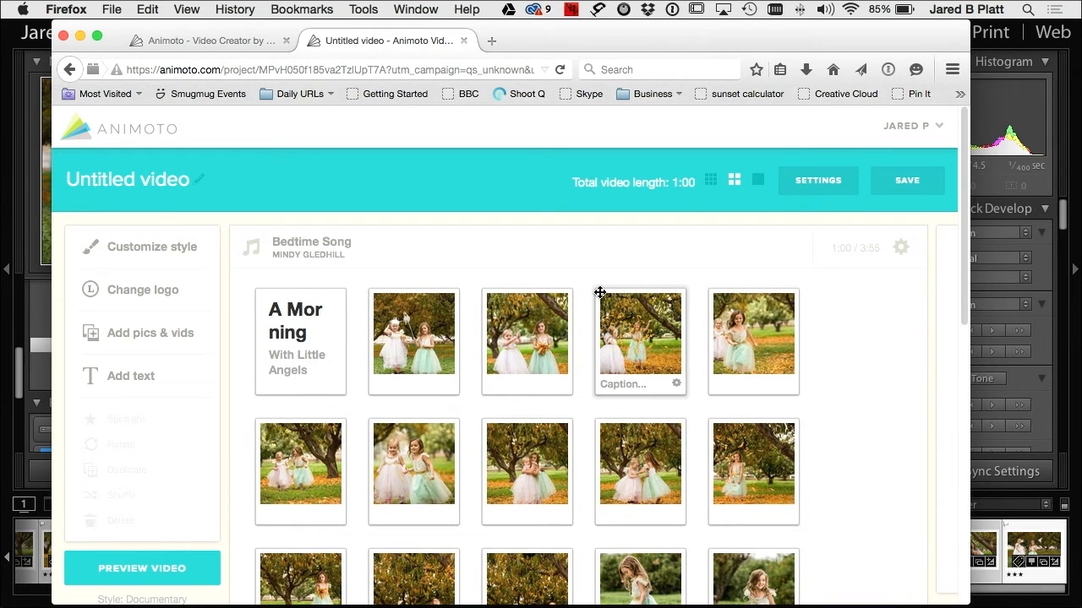
pyautogui.click(127, 248)
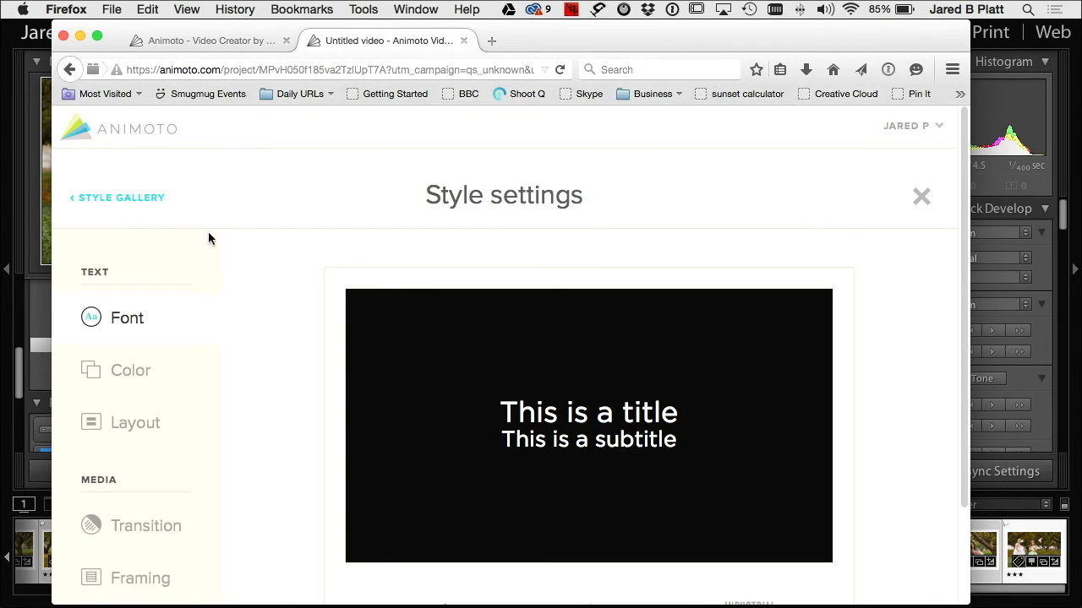
pyautogui.scroll(-3, 138, 470)
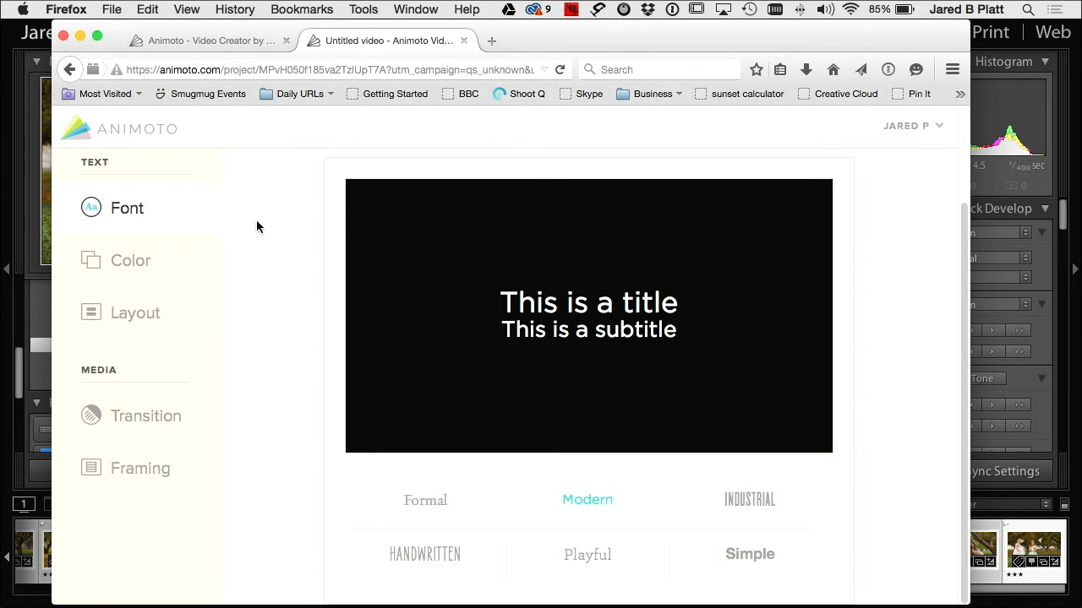
pyautogui.scroll(3, 256, 221)
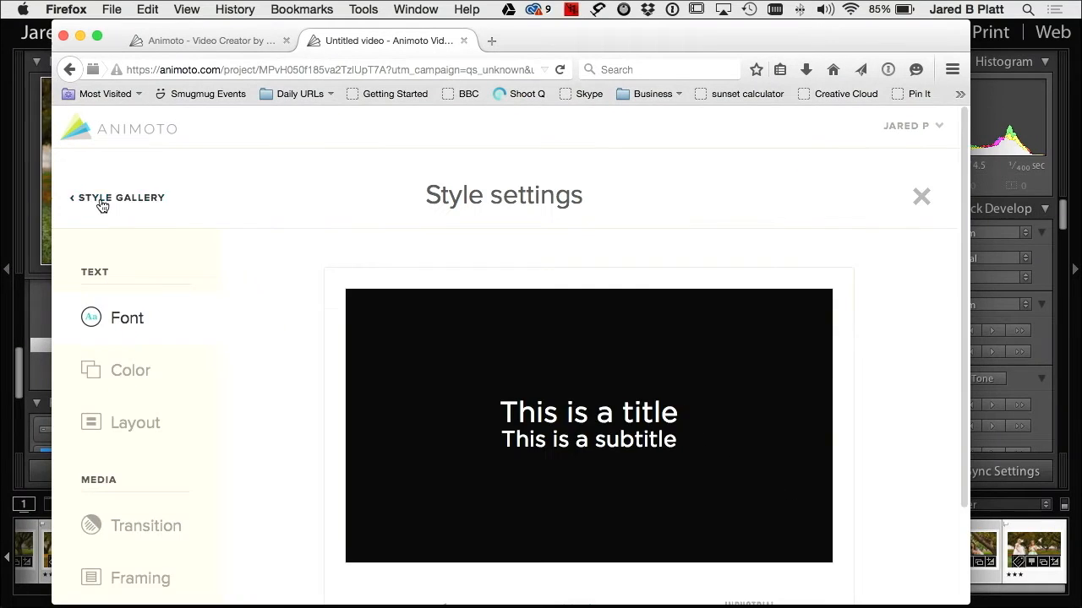
pyautogui.click(101, 205)
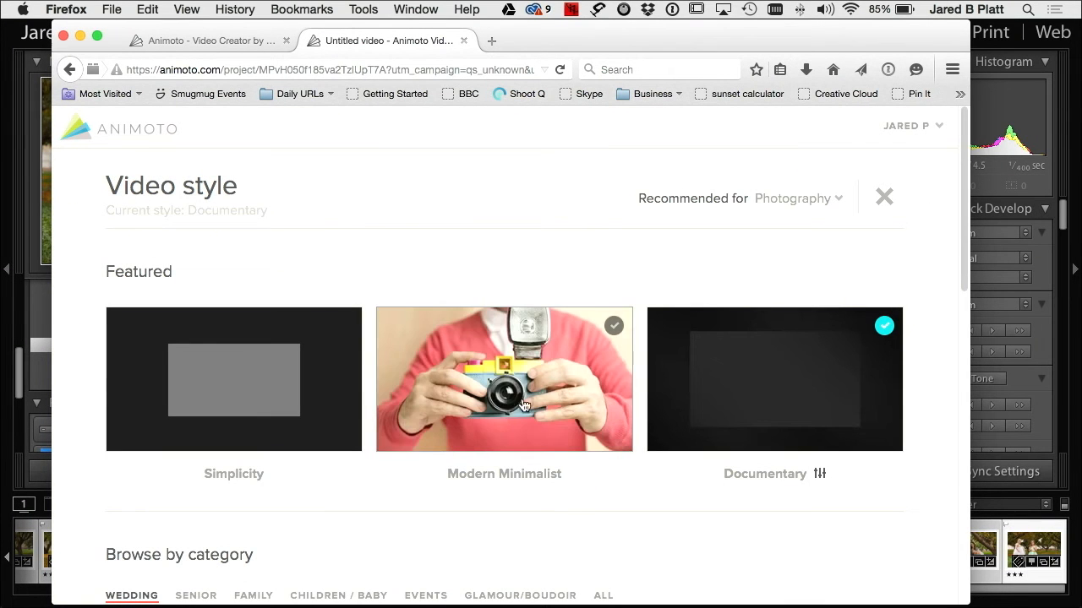
pyautogui.scroll(-2, 507, 398)
pyautogui.click(507, 395)
pyautogui.scroll(-2, 786, 518)
pyautogui.click(749, 490)
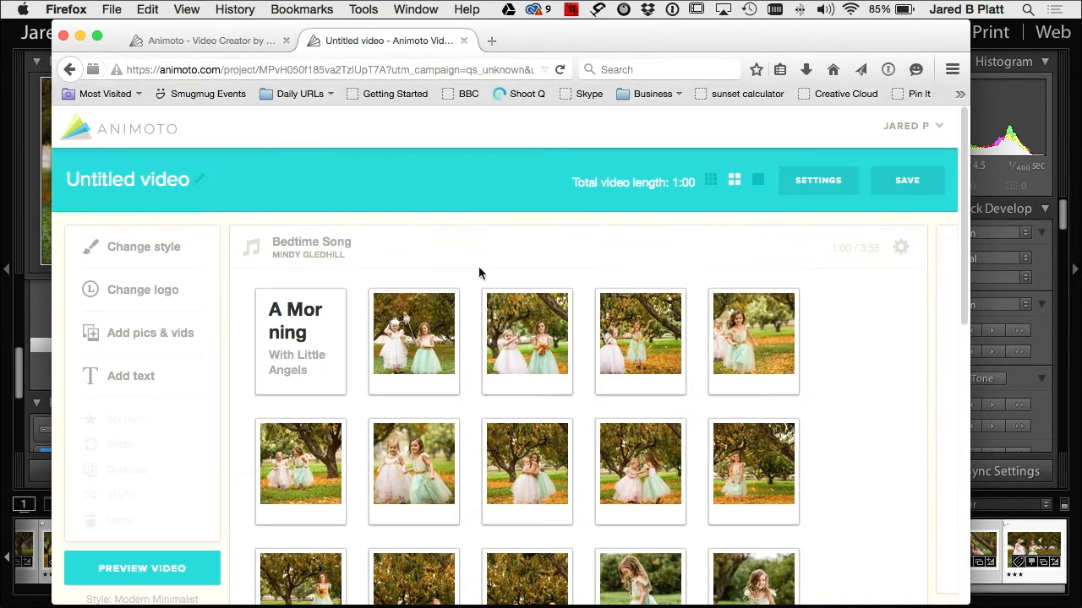
# - Check the project through to the outro logo, then preview the video and return to editing
pyautogui.scroll(-2, 192, 252)
pyautogui.scroll(-5, 406, 384)
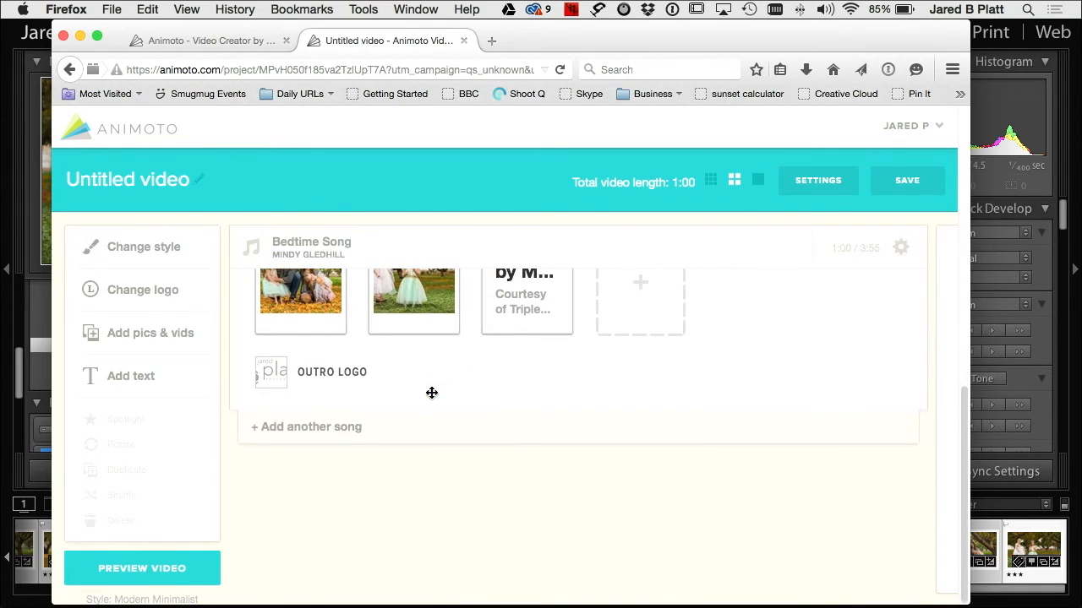
pyautogui.scroll(6, 431, 393)
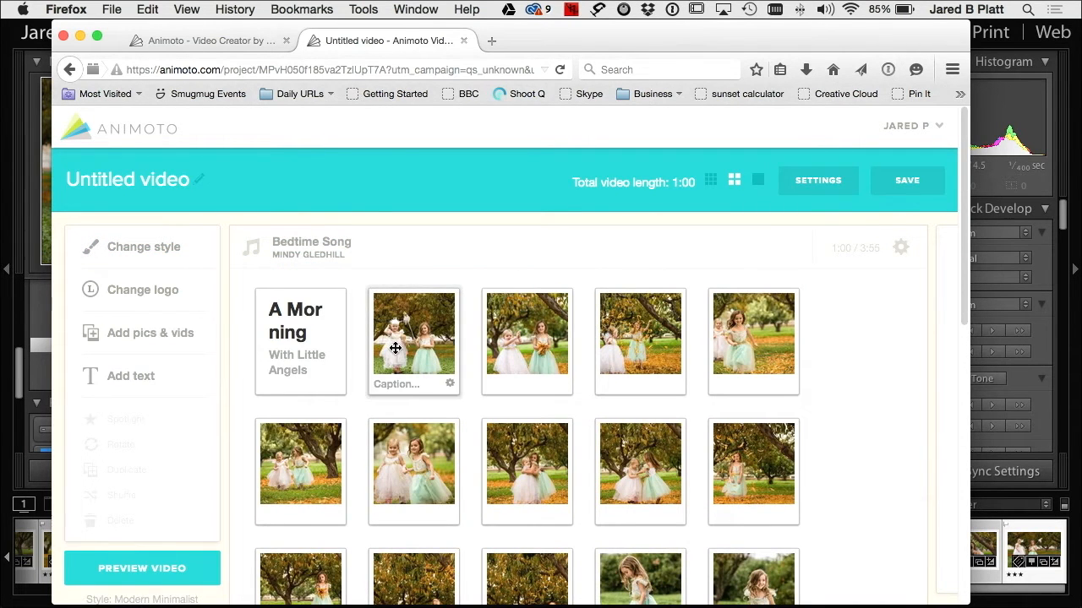
pyautogui.click(183, 565)
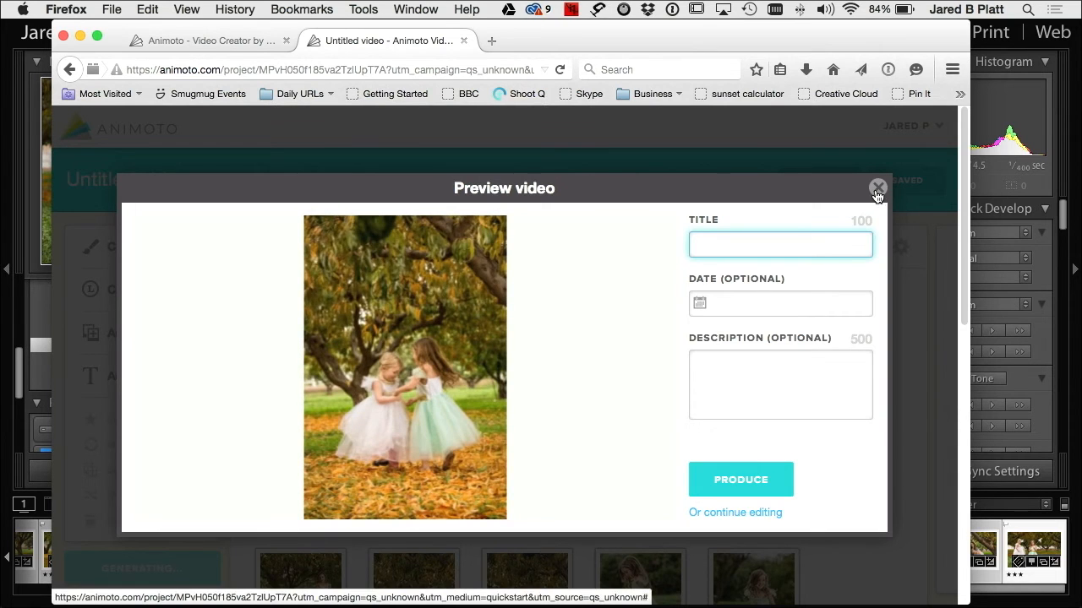
pyautogui.click(878, 189)
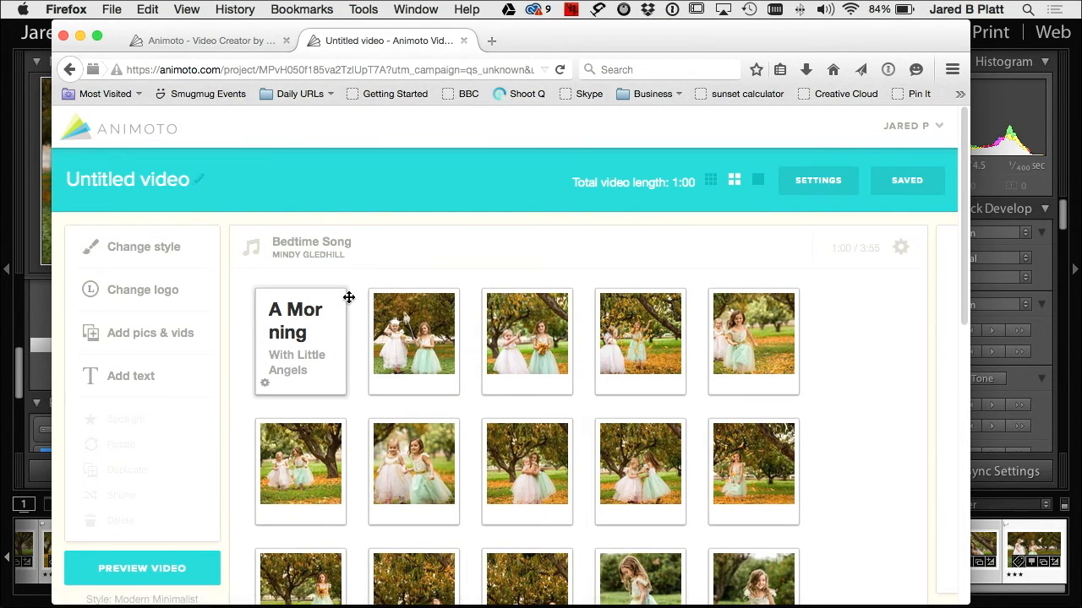
# - Add the caption "LOVE" to the photo of the kneeling father hugging the little girl and save it
pyautogui.scroll(-10, 583, 389)
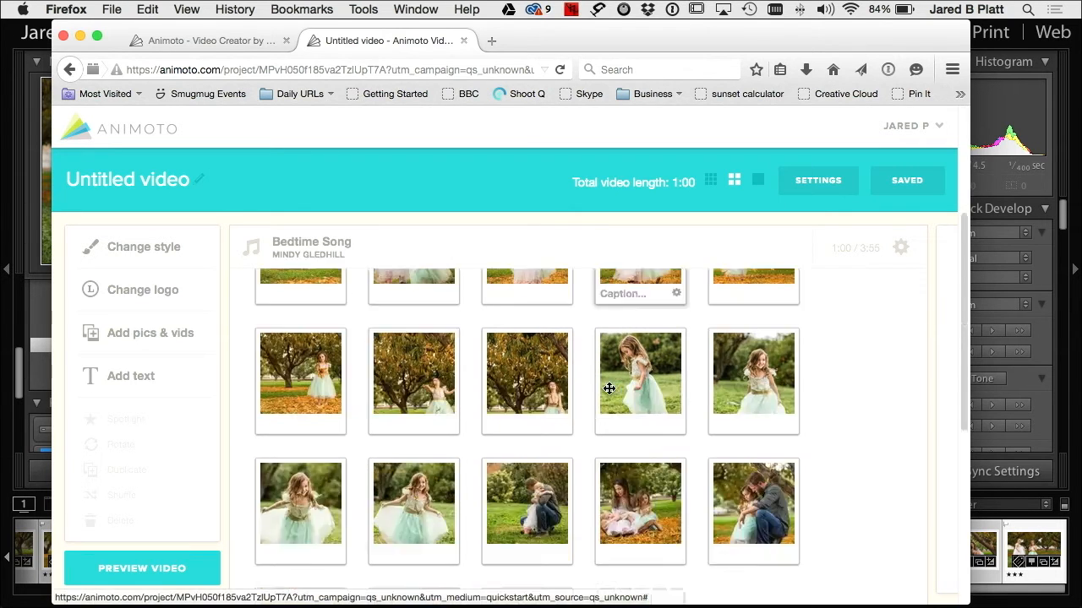
pyautogui.scroll(5, 609, 393)
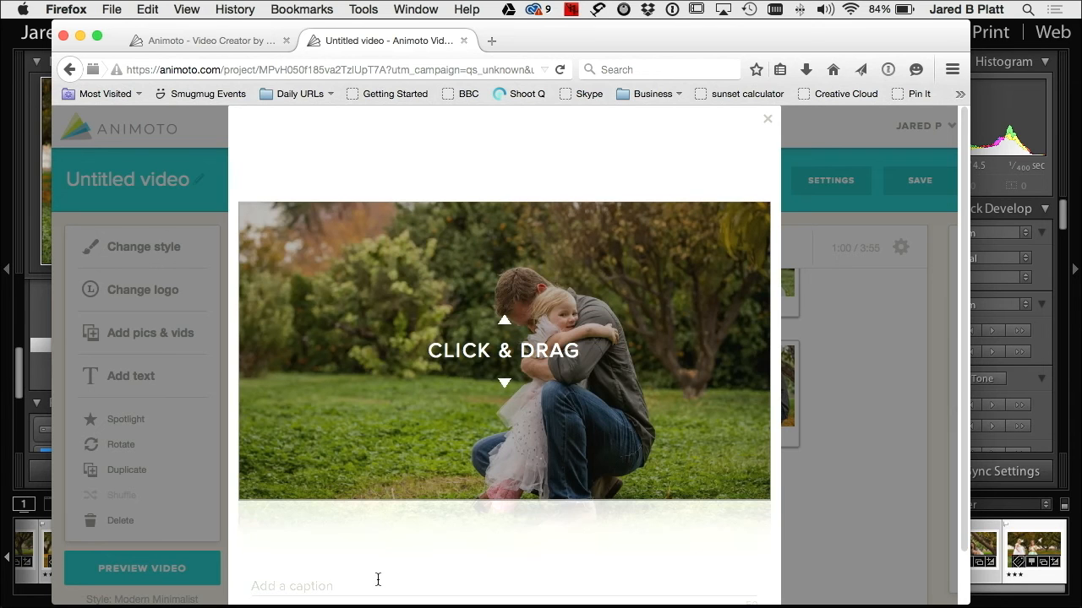
pyautogui.write('LOVE')
pyautogui.scroll(-2, 643, 473)
pyautogui.click(506, 581)
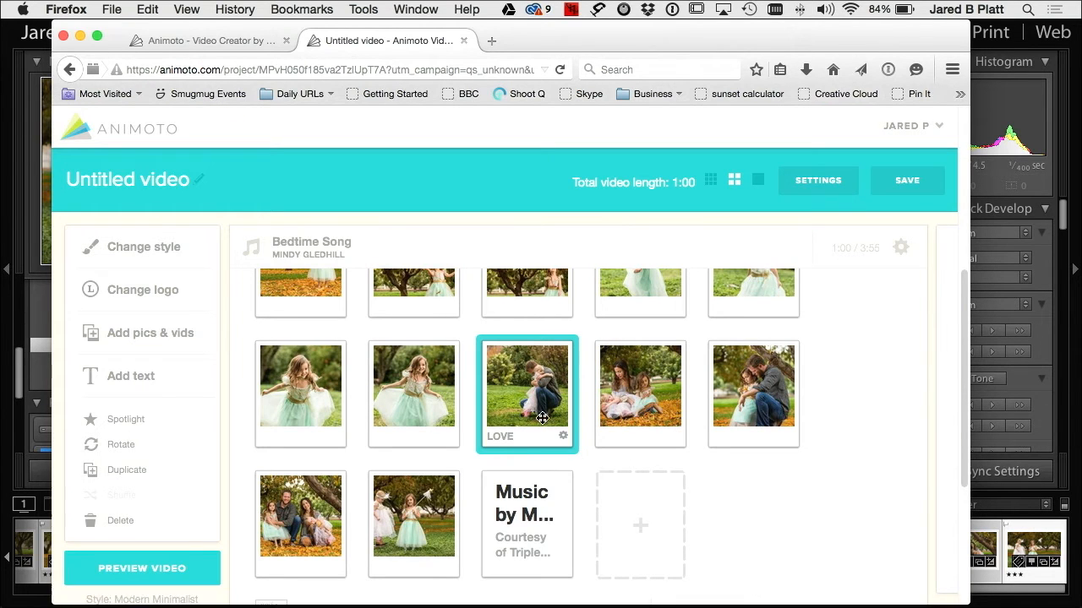
# - Reframe the captioned father-and-daughter photo by shifting the image up to include their feet, and save the crop
pyautogui.click(515, 432)
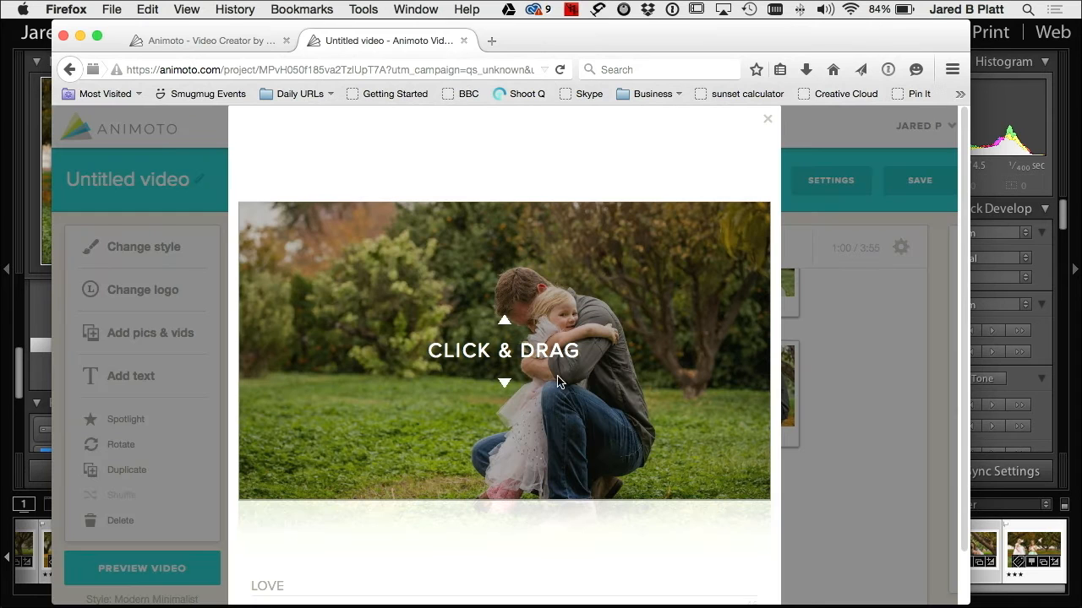
pyautogui.moveTo(564, 383); pyautogui.dragTo(561, 366)
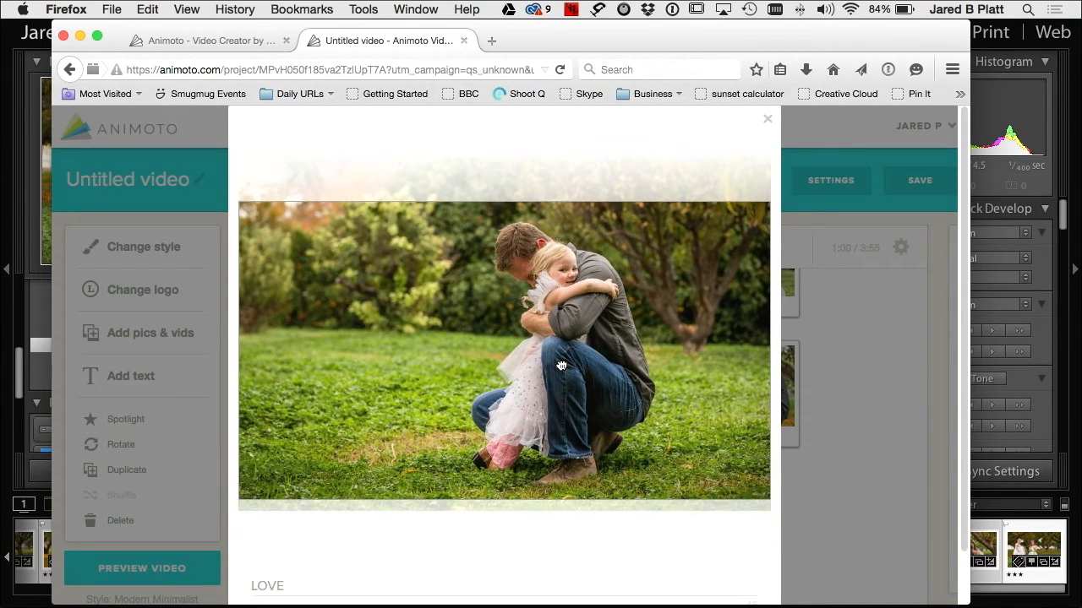
pyautogui.scroll(-2, 377, 568)
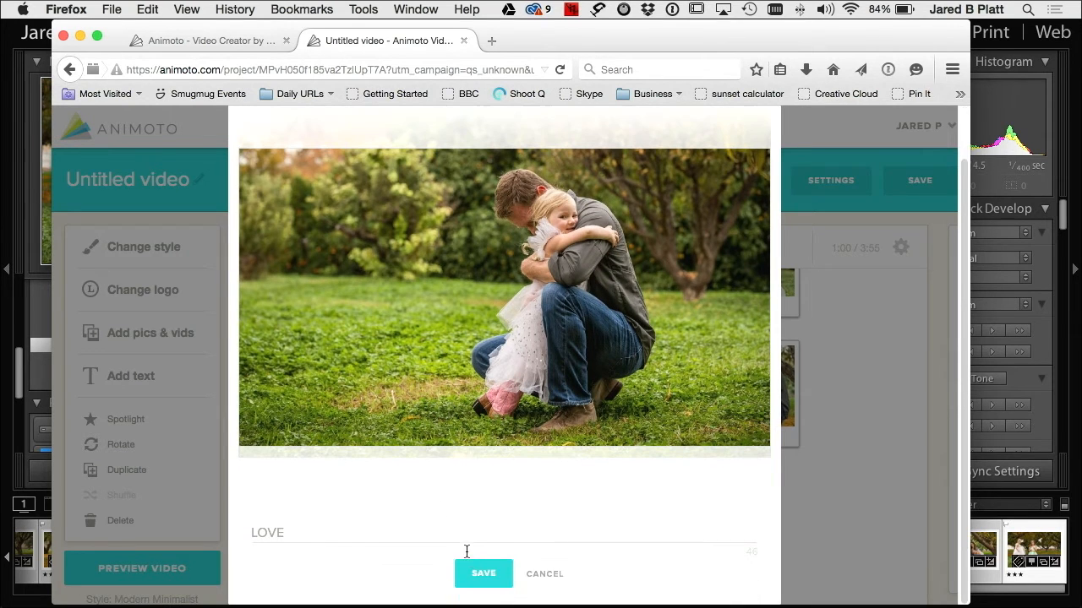
pyautogui.click(474, 572)
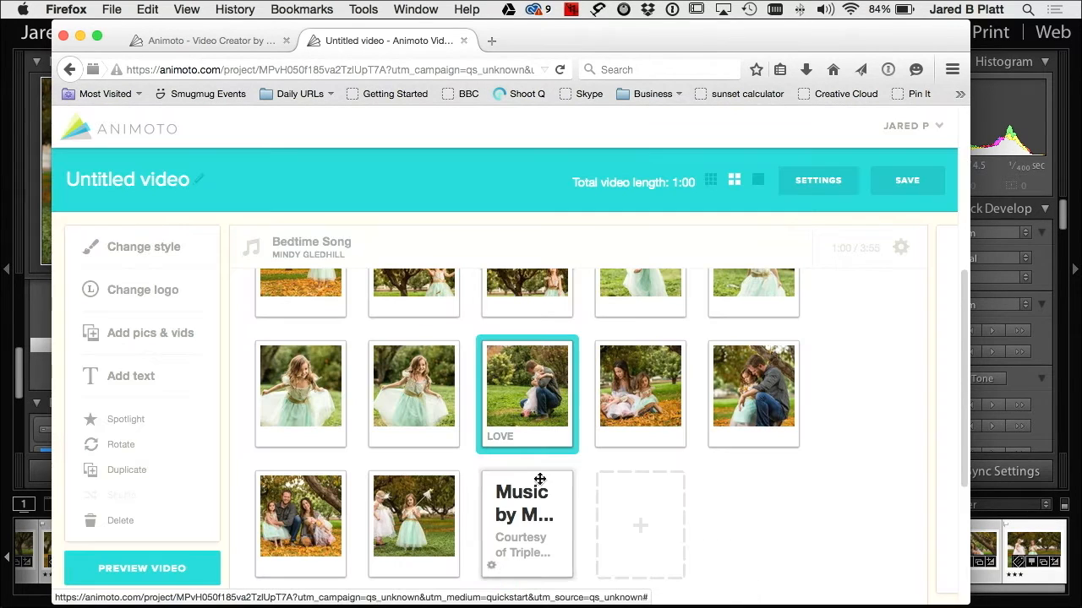
# - Caption the photo of the mother with two girls "SAFTEY", shift its image up slightly in the crop, and save it
pyautogui.click(632, 422)
pyautogui.click(626, 437)
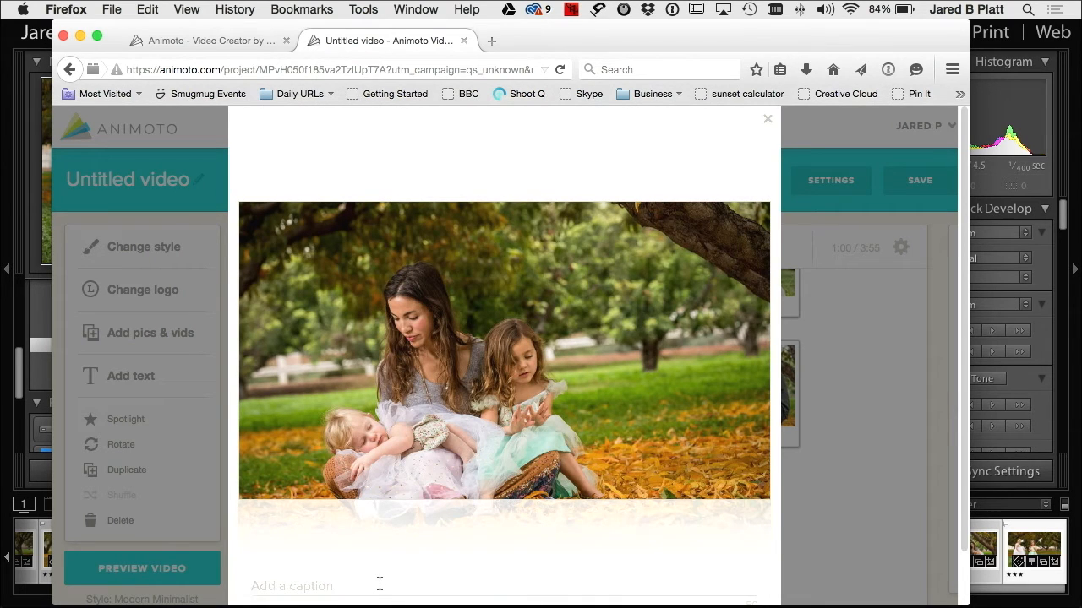
pyautogui.click(253, 586)
pyautogui.write('SAFTEY')
pyautogui.scroll(-2, 594, 553)
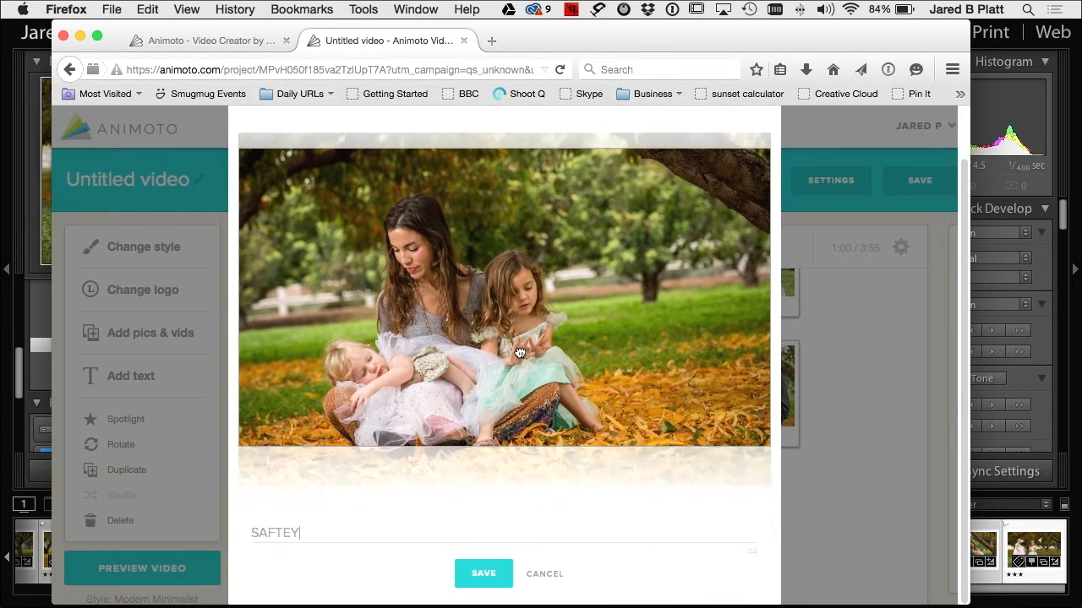
pyautogui.click(485, 573)
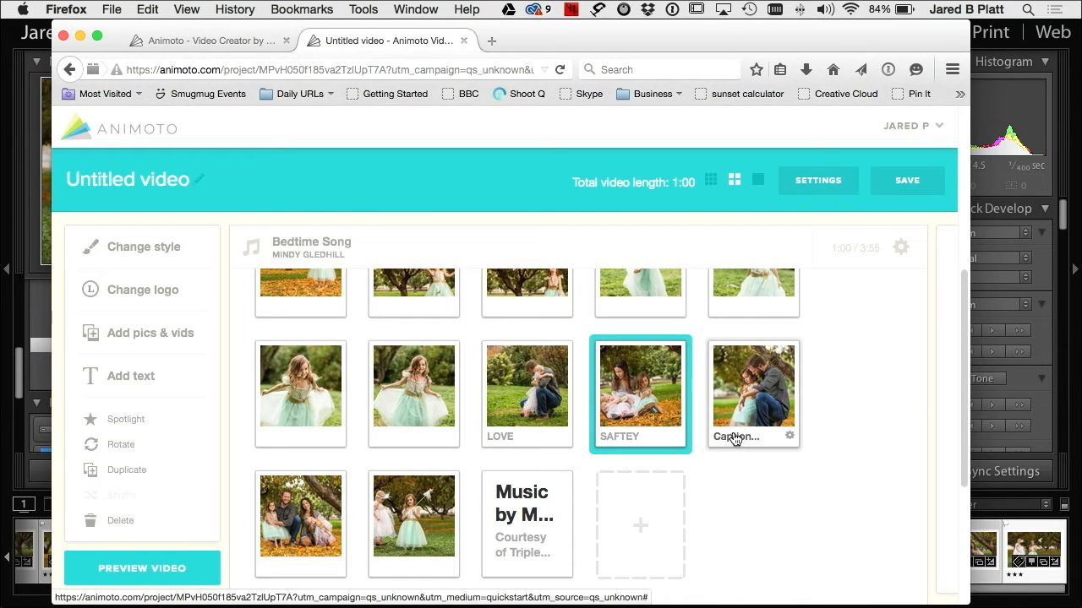
# - Add the caption "FAMILY" to the photo of the parents kneeling with both girls and save it
pyautogui.click(286, 568)
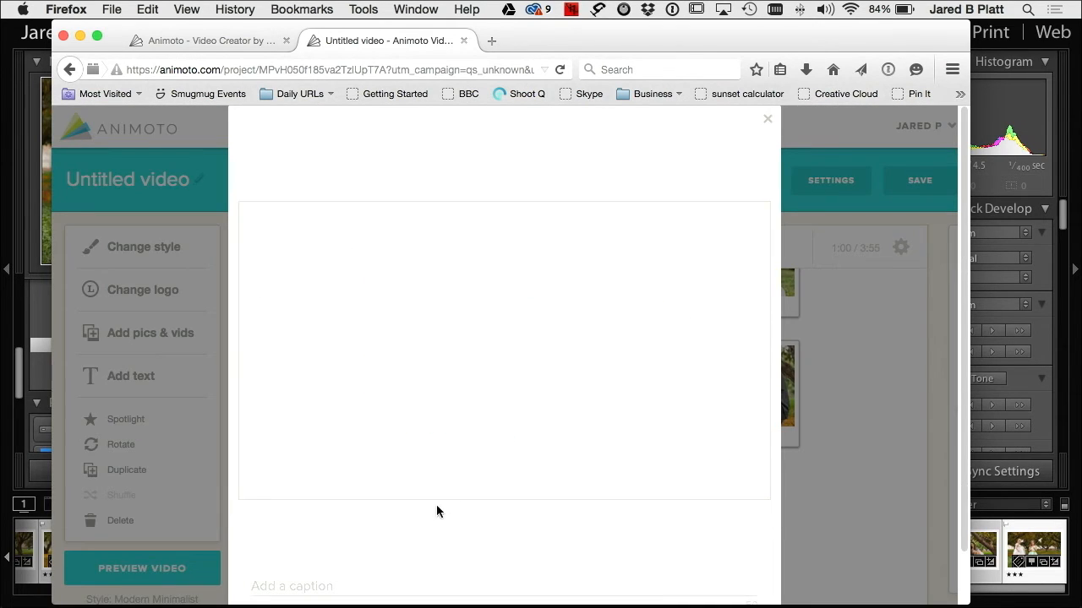
pyautogui.scroll(-2, 461, 507)
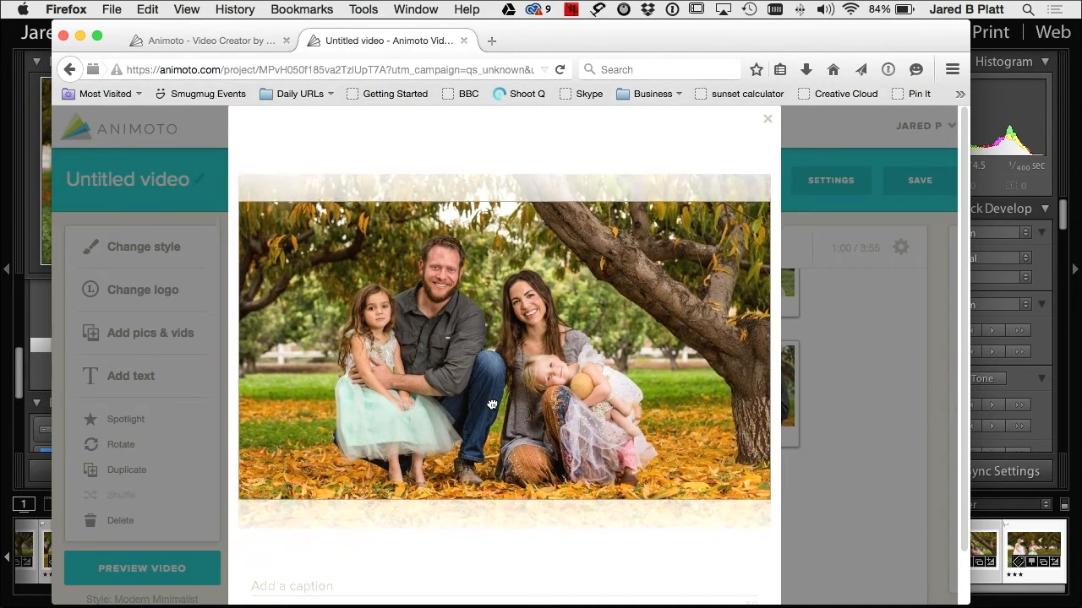
pyautogui.write('FAMILY')
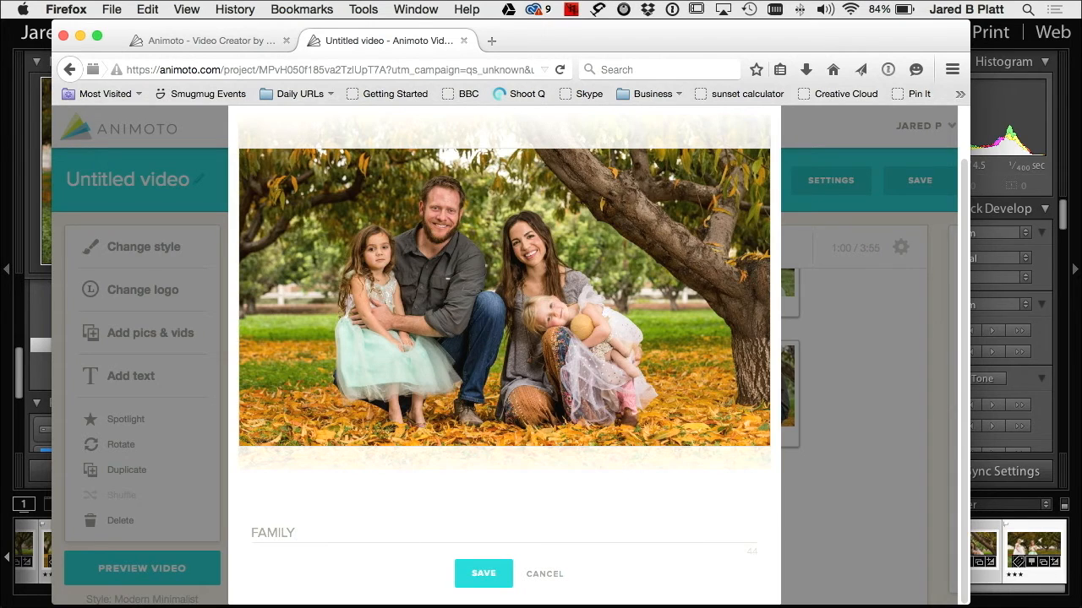
pyautogui.click(470, 572)
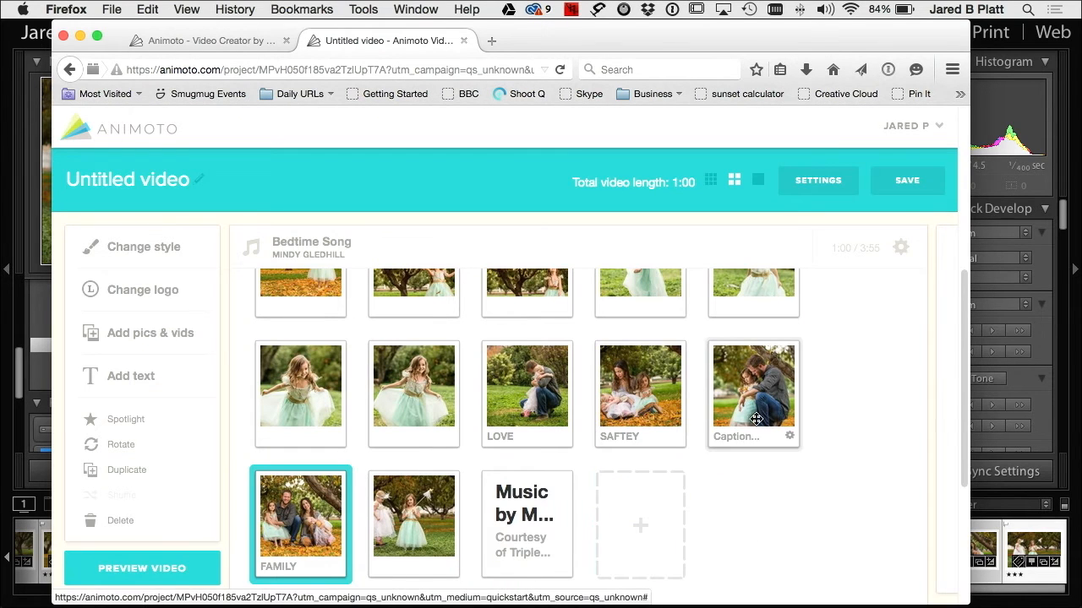
# - Caption the last photo of the girls with the wand "MAGIC", shift its image up to include their feet, and save it
pyautogui.moveTo(409, 512)
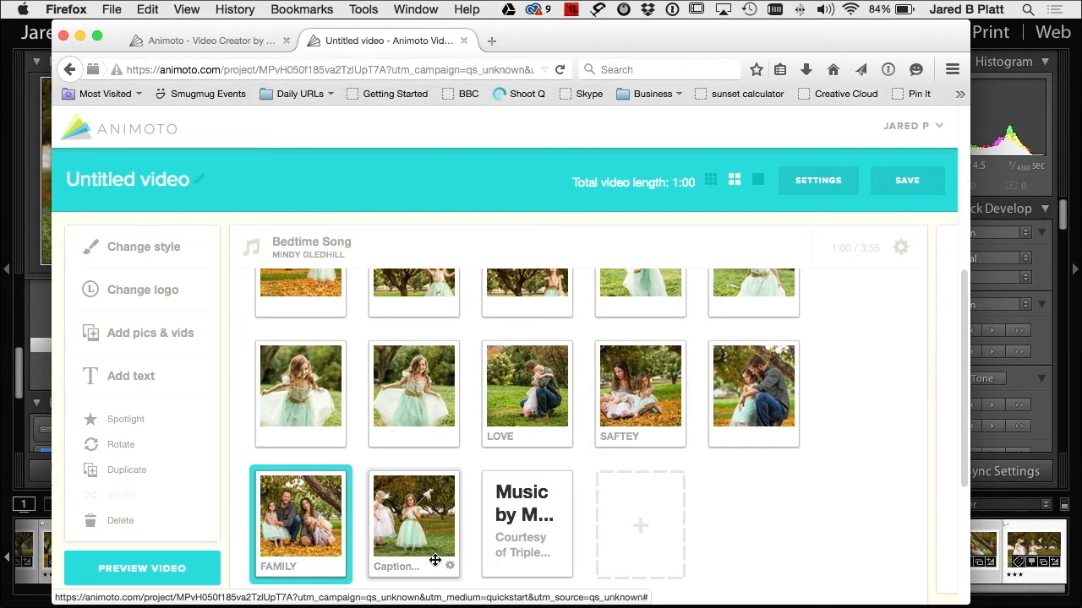
pyautogui.click(409, 572)
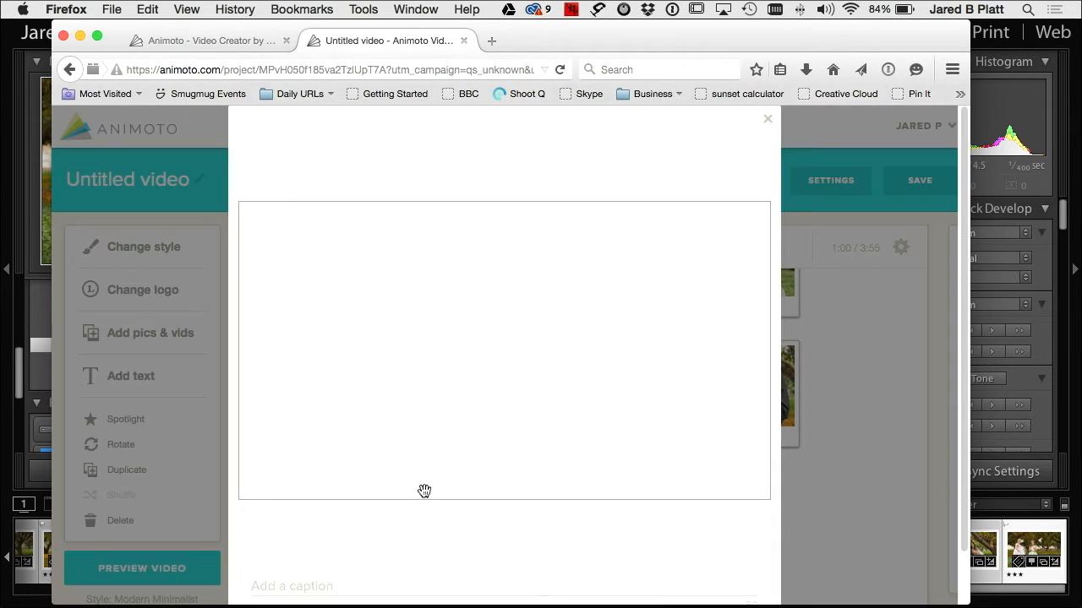
pyautogui.write('MAG')
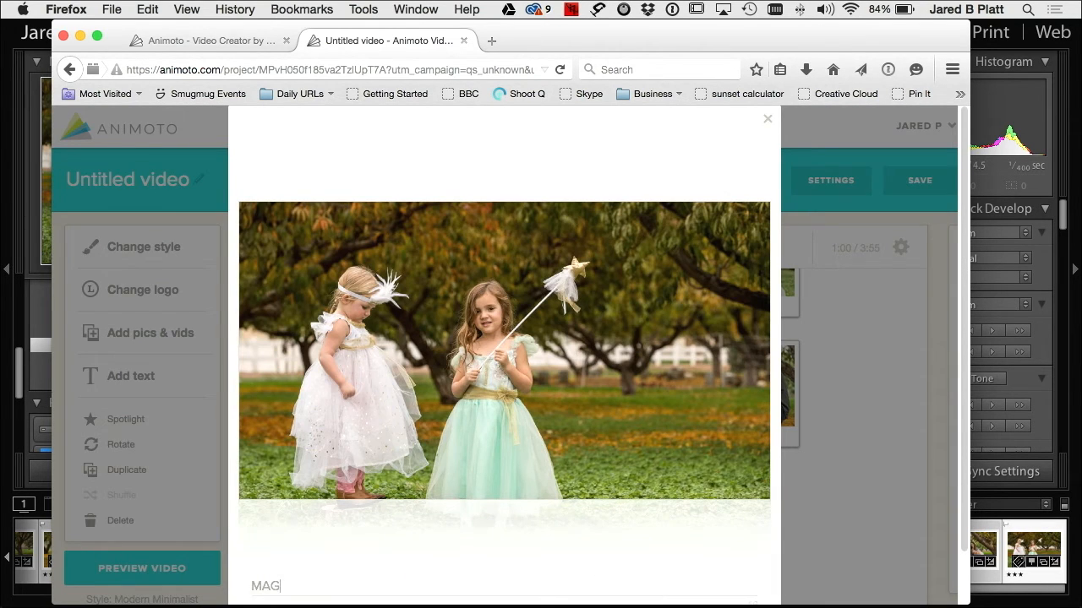
pyautogui.write('IC')
pyautogui.moveTo(439, 402); pyautogui.dragTo(441, 366)
pyautogui.scroll(-2, 438, 463)
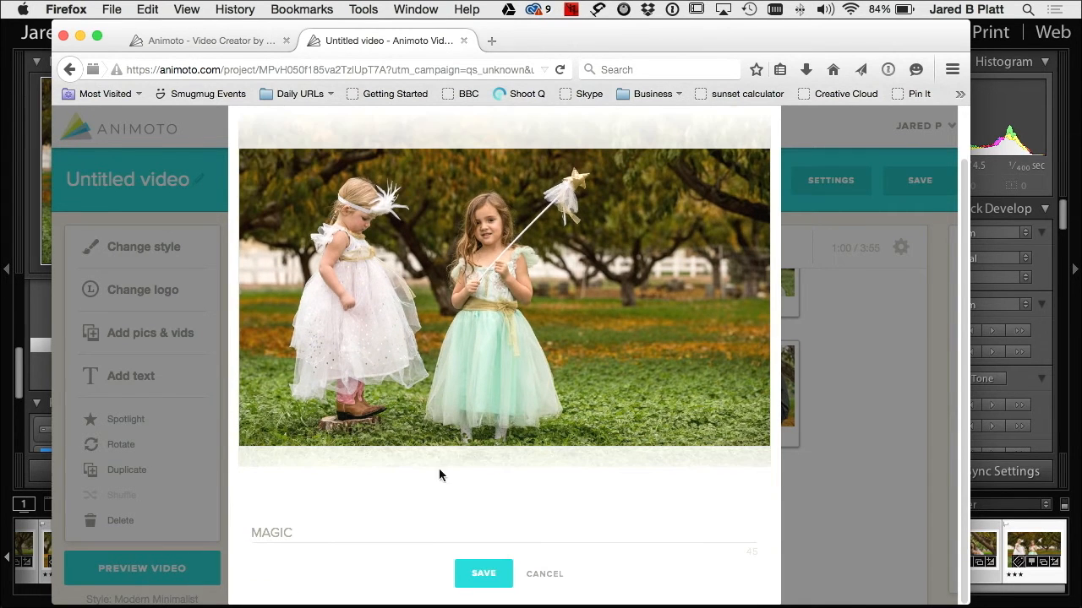
pyautogui.click(476, 584)
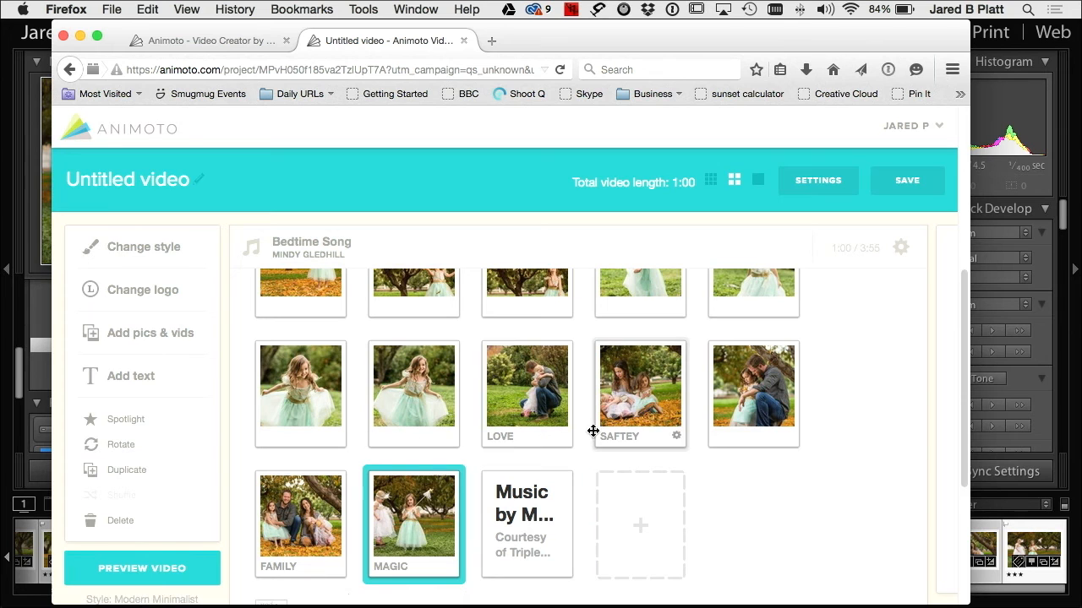
# - Check the framing of the vertical photo of the father crouching with the girl, and close it without changes
pyautogui.click(765, 412)
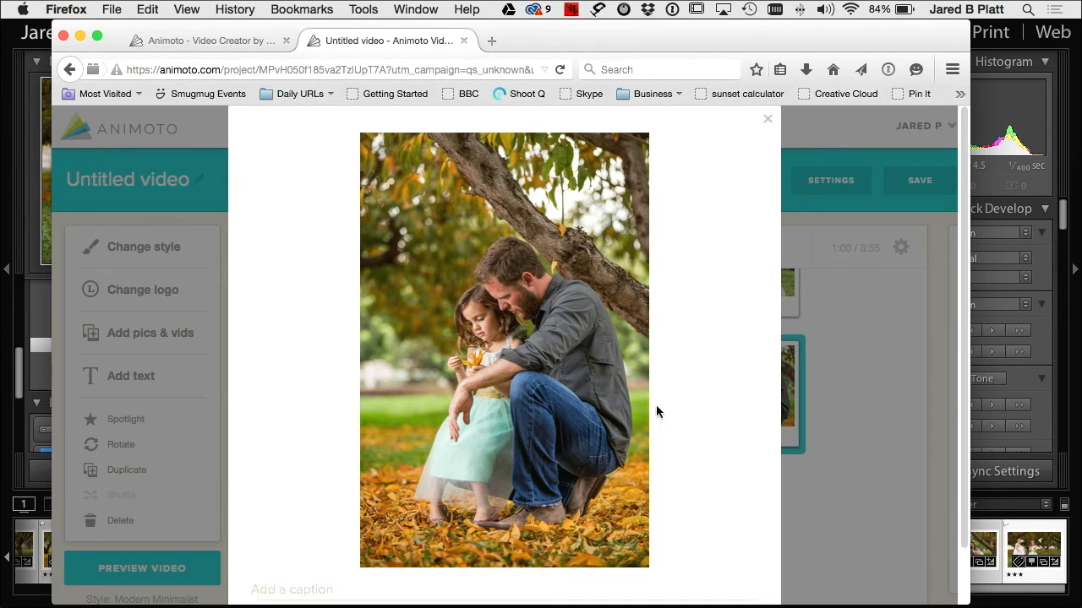
pyautogui.scroll(-2, 655, 412)
pyautogui.scroll(2, 749, 145)
pyautogui.click(763, 121)
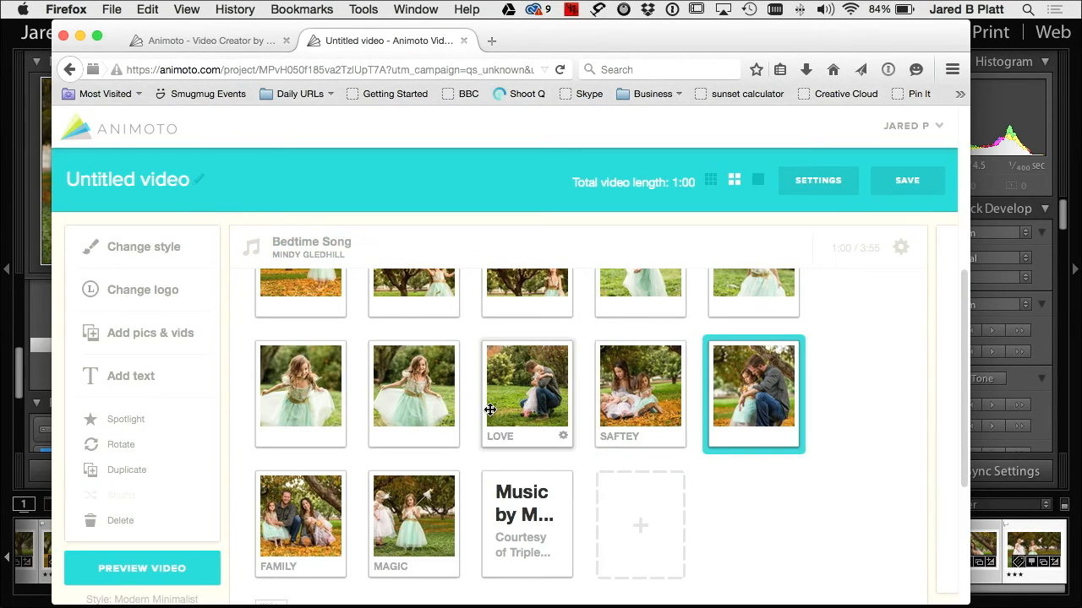
# - Shift the image up in the second photo of the girl looking up at falling leaves, and save the crop
pyautogui.scroll(3, 355, 409)
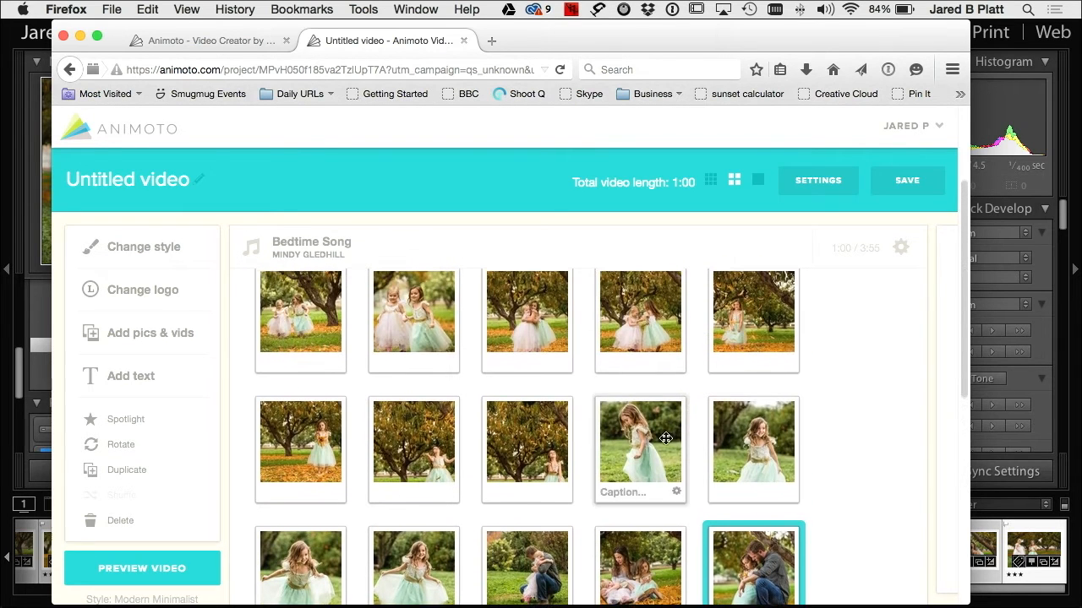
pyautogui.click(540, 447)
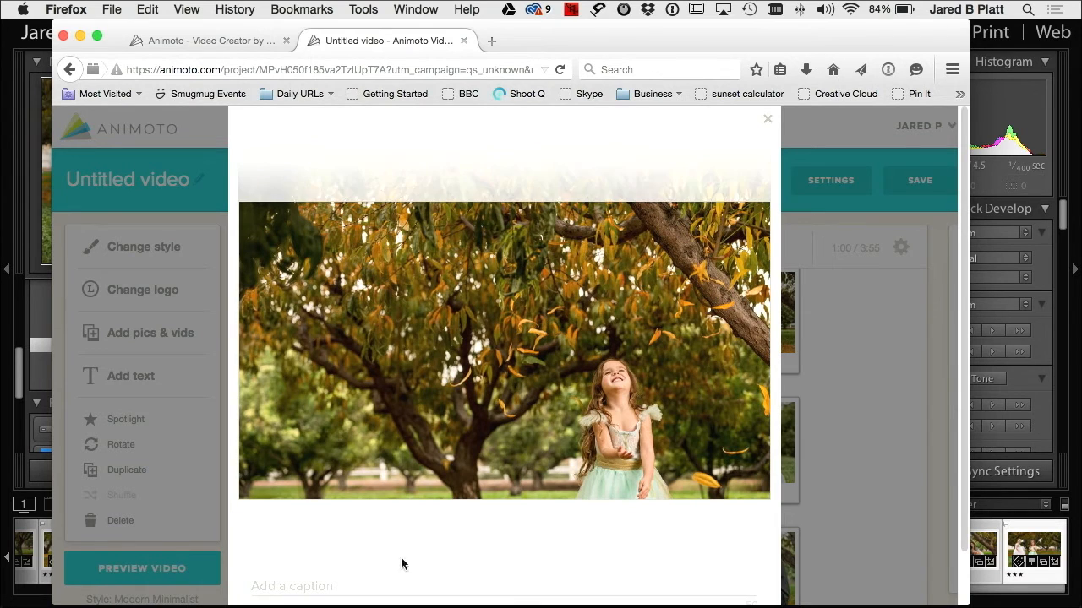
pyautogui.scroll(-2, 651, 404)
pyautogui.click(483, 574)
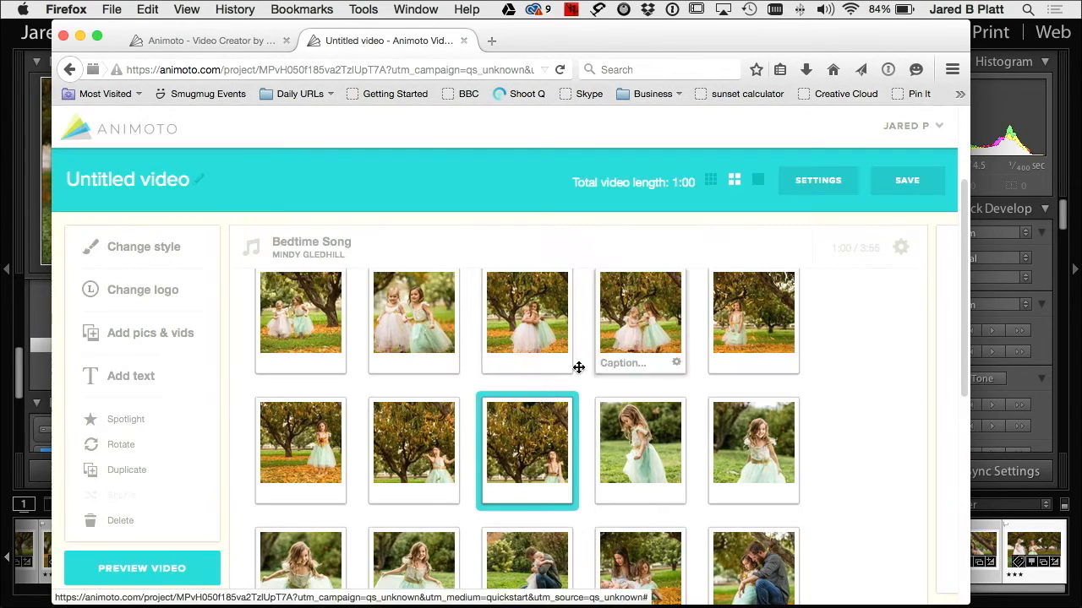
# - Shift the image up in the photo of the girl with outstretched arms catching leaves, and save the crop
pyautogui.click(432, 440)
pyautogui.click(432, 440)
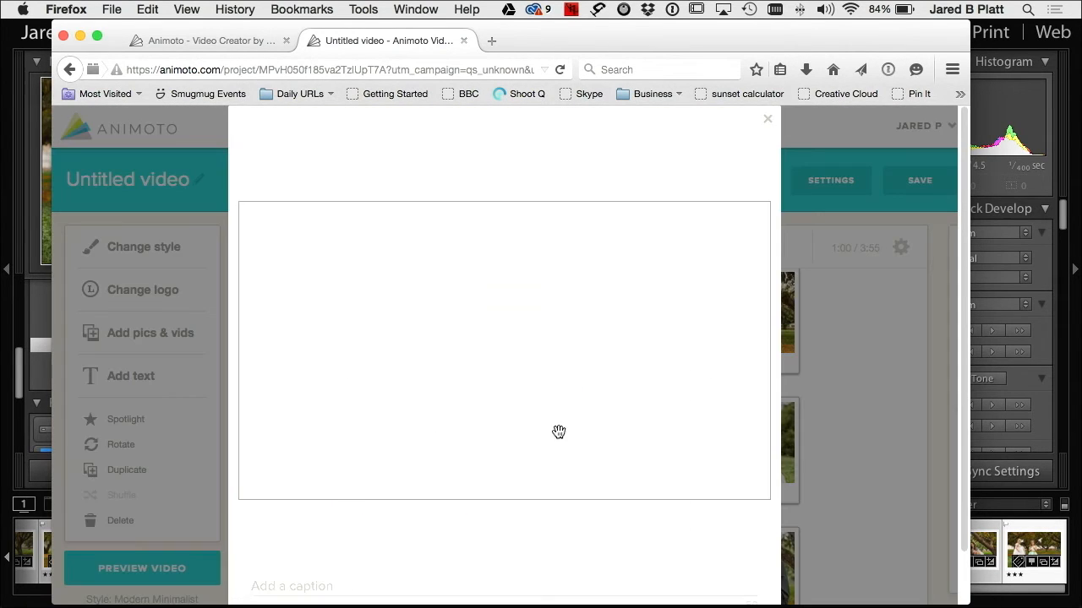
pyautogui.scroll(-2, 644, 412)
pyautogui.moveTo(644, 413); pyautogui.dragTo(645, 390)
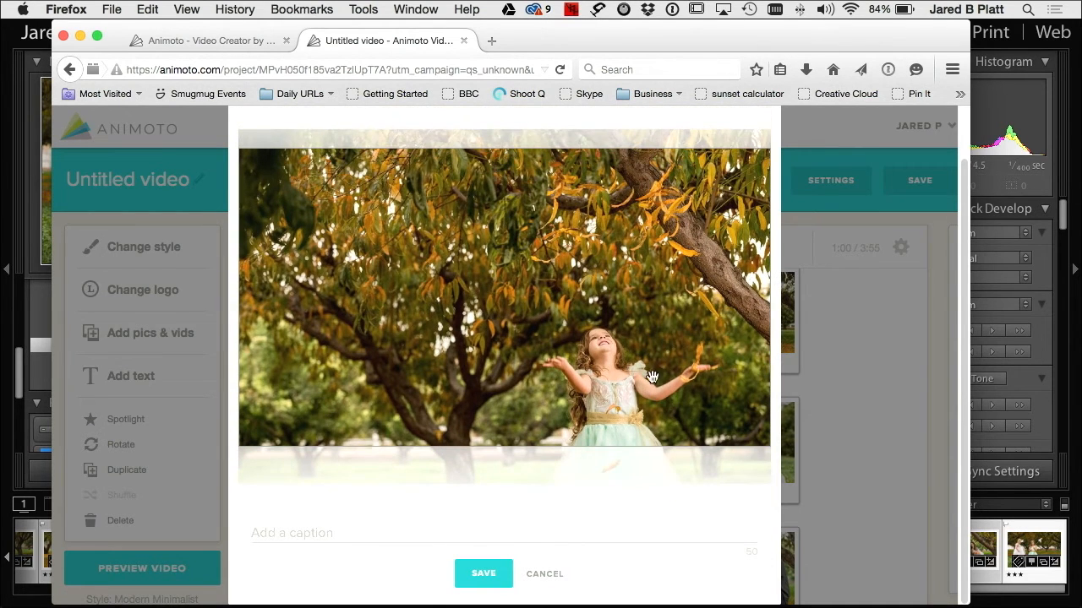
pyautogui.click(483, 571)
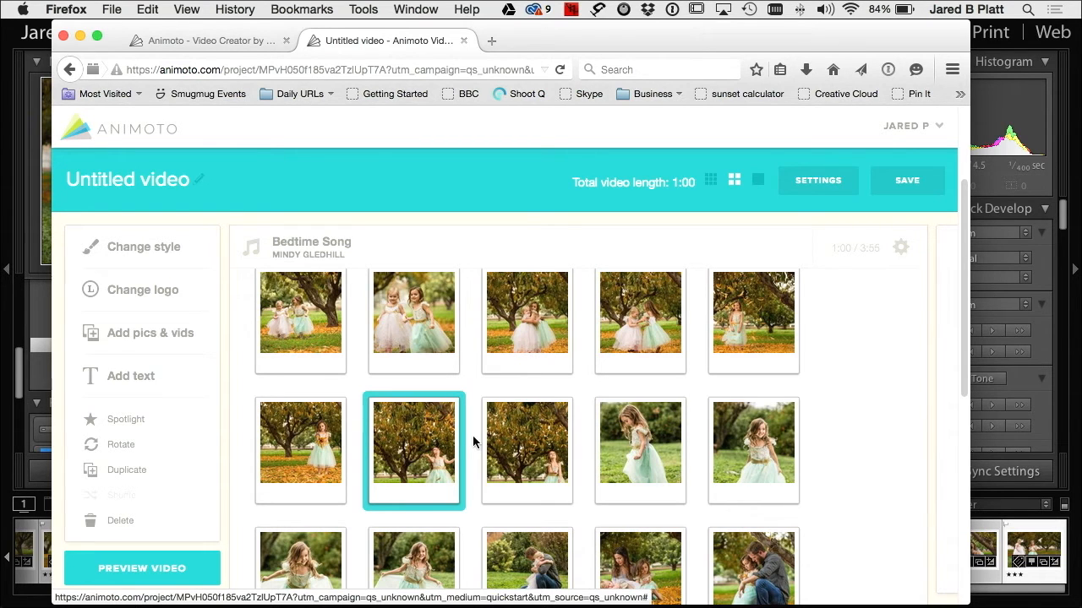
# - Reframe the photo of the girl holding a bunch of leaves by shifting the image up to include her feet, and save it
pyautogui.doubleClick(331, 441)
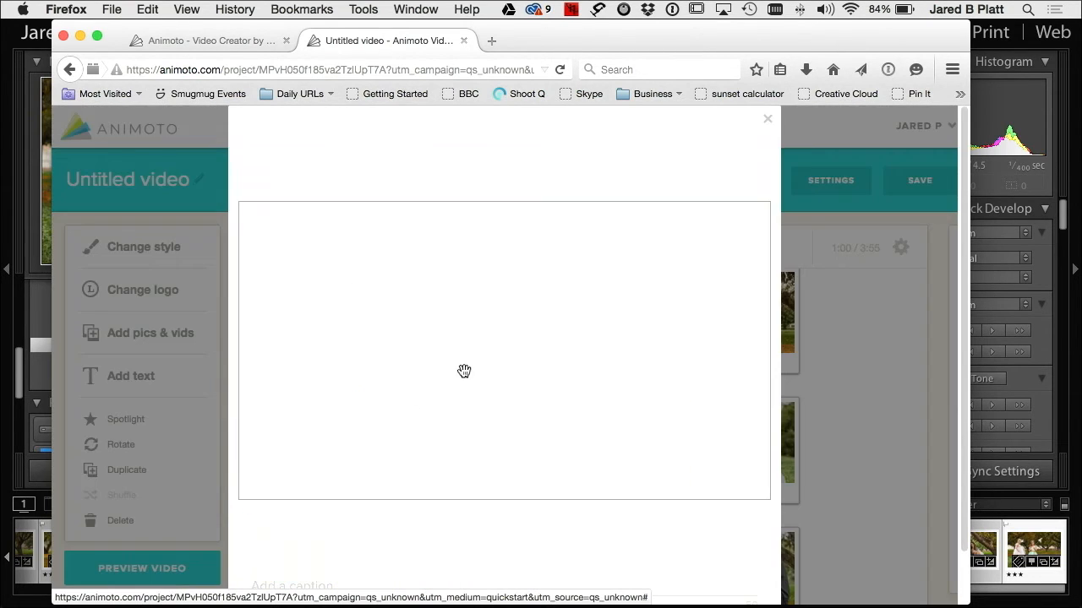
pyautogui.moveTo(550, 411); pyautogui.dragTo(549, 370)
pyautogui.scroll(-2, 425, 557)
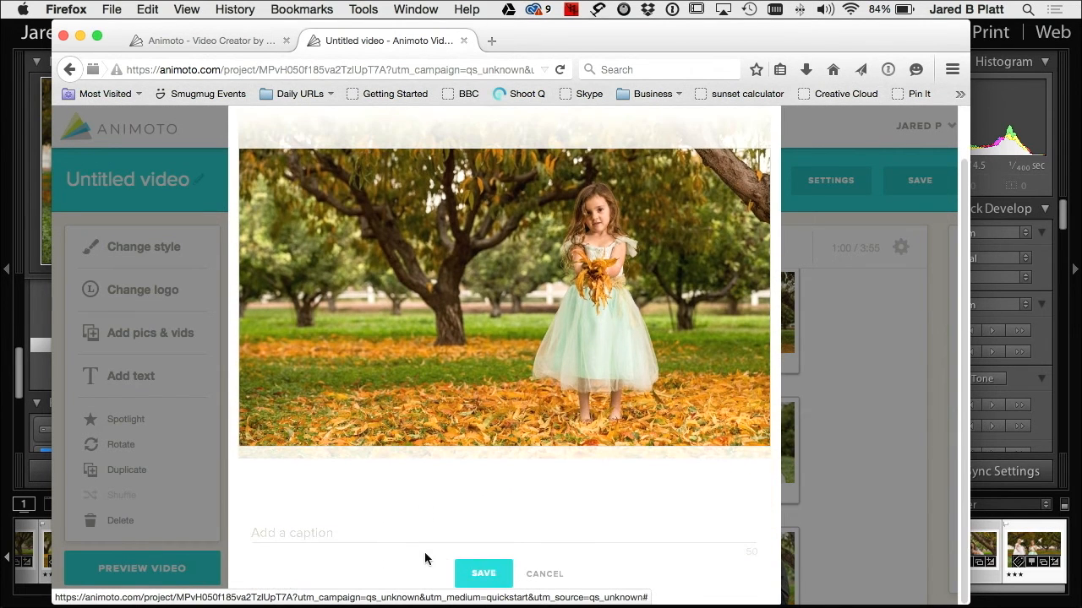
pyautogui.click(477, 575)
# - Reframe the photo of the smiling girl standing among falling leaves by shifting the image up to include her feet, and save it
pyautogui.scroll(3, 519, 440)
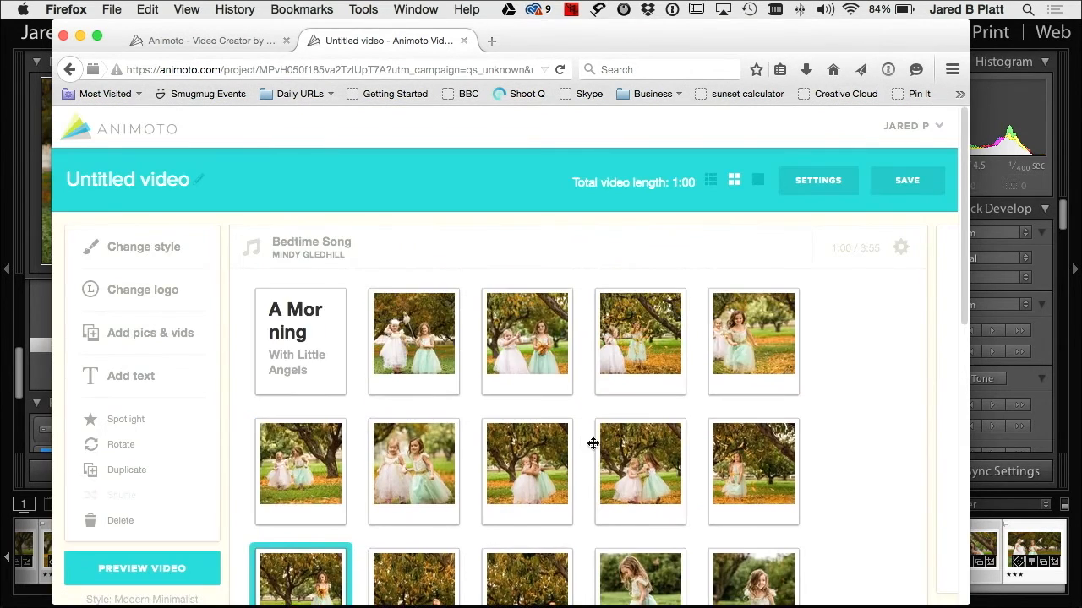
pyautogui.doubleClick(743, 482)
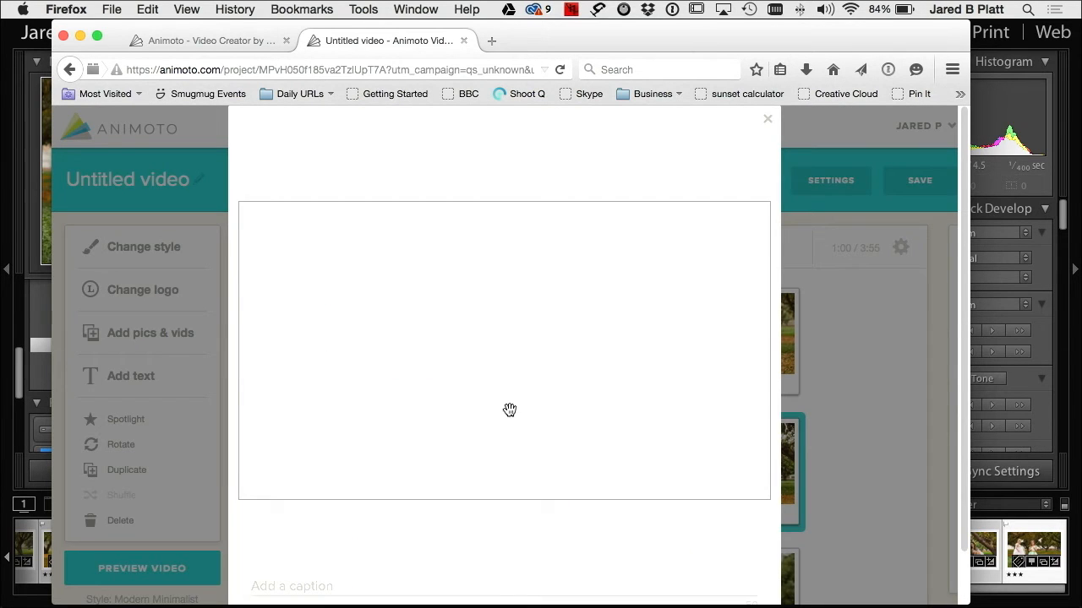
pyautogui.moveTo(563, 389); pyautogui.dragTo(564, 333)
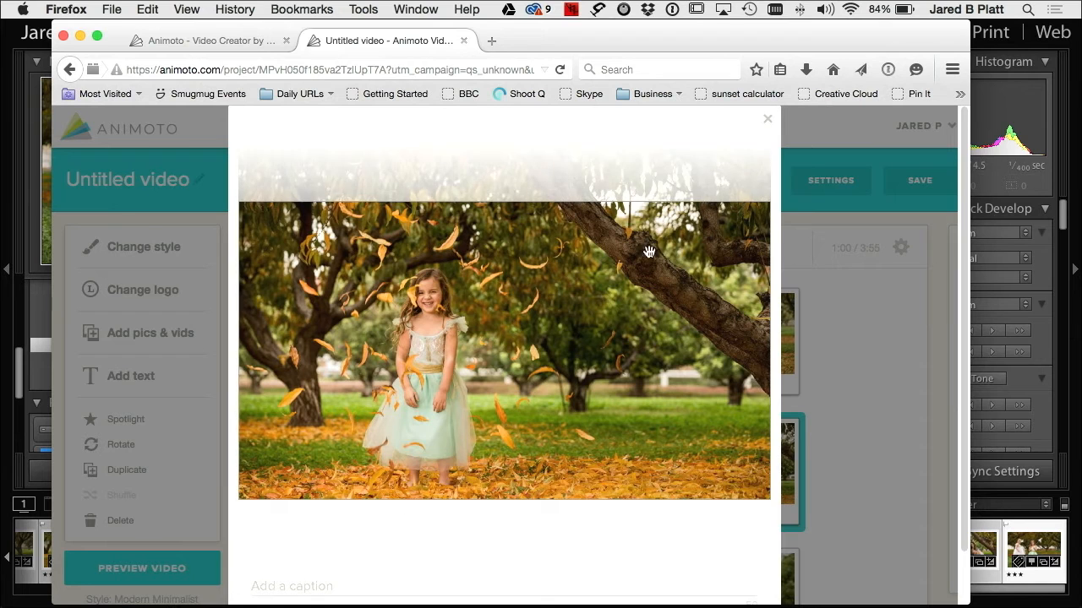
pyautogui.click(484, 574)
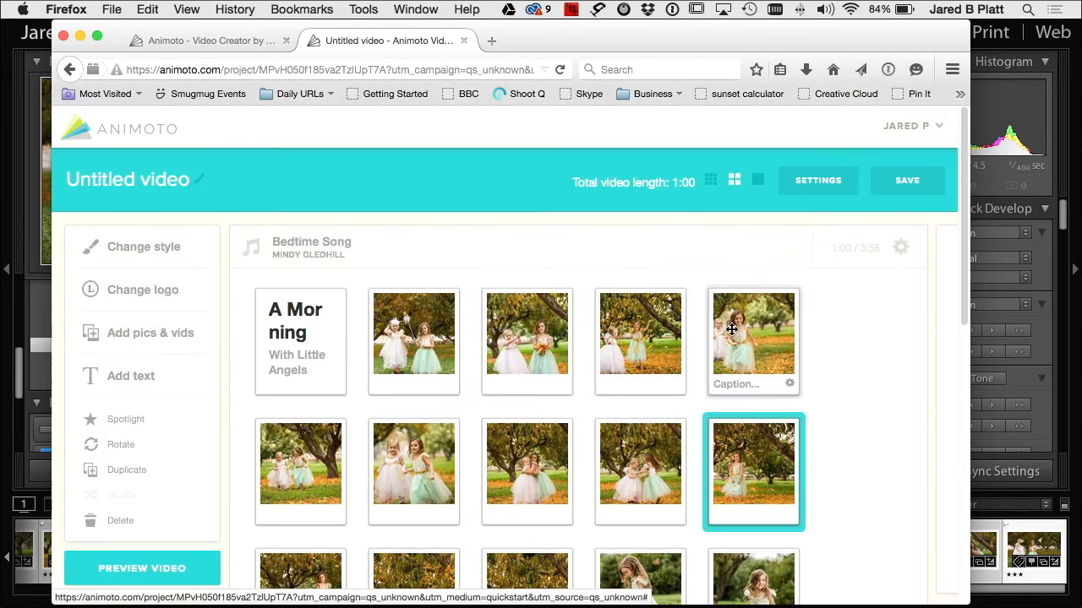
pyautogui.scroll(-1, 836, 367)
pyautogui.scroll(-3, 836, 373)
pyautogui.scroll(3, 253, 335)
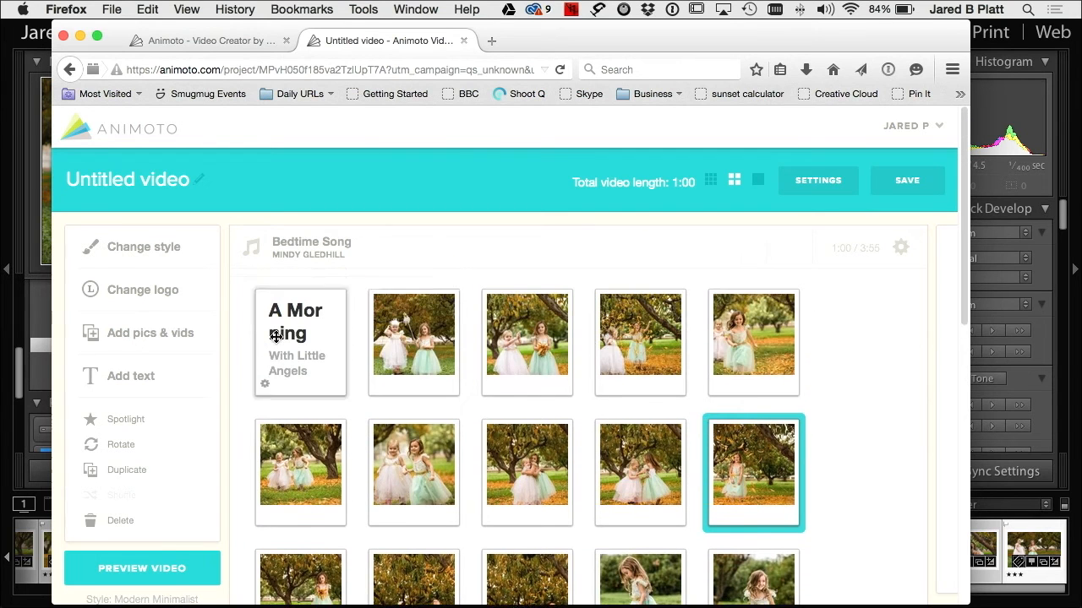
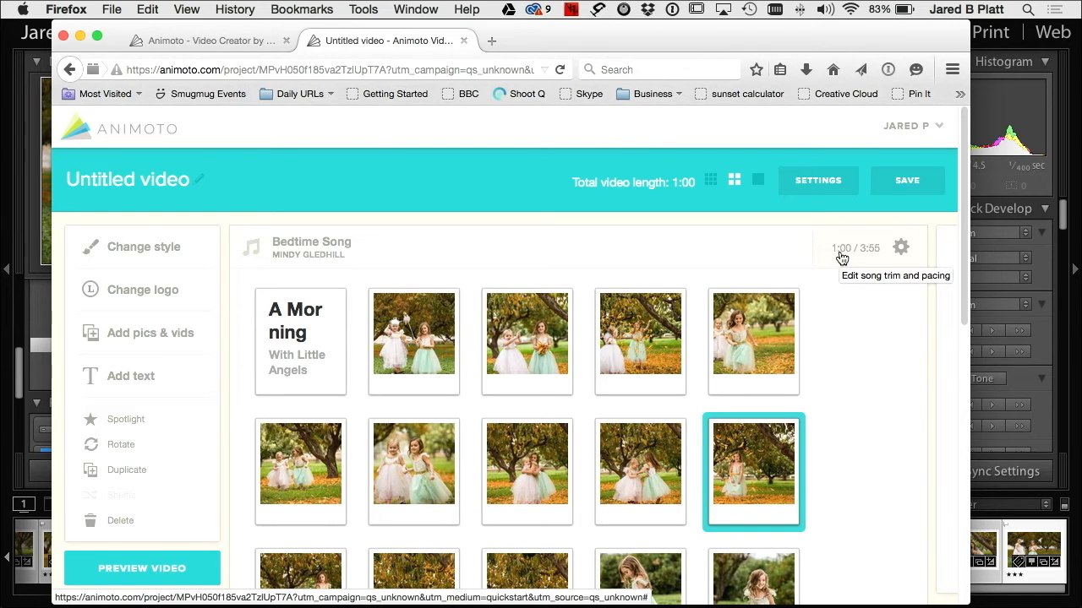
# - Slow down the image pacing for Bedtime Song, keeping it in manual mode, and save the song and pacing settings
pyautogui.click(901, 249)
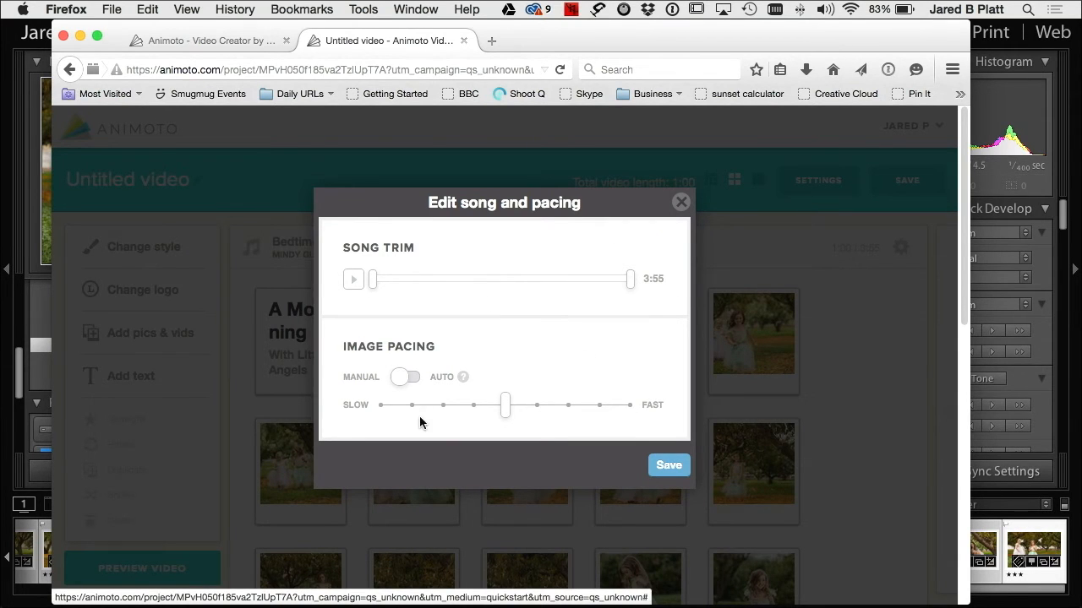
pyautogui.moveTo(505, 405); pyautogui.dragTo(450, 413)
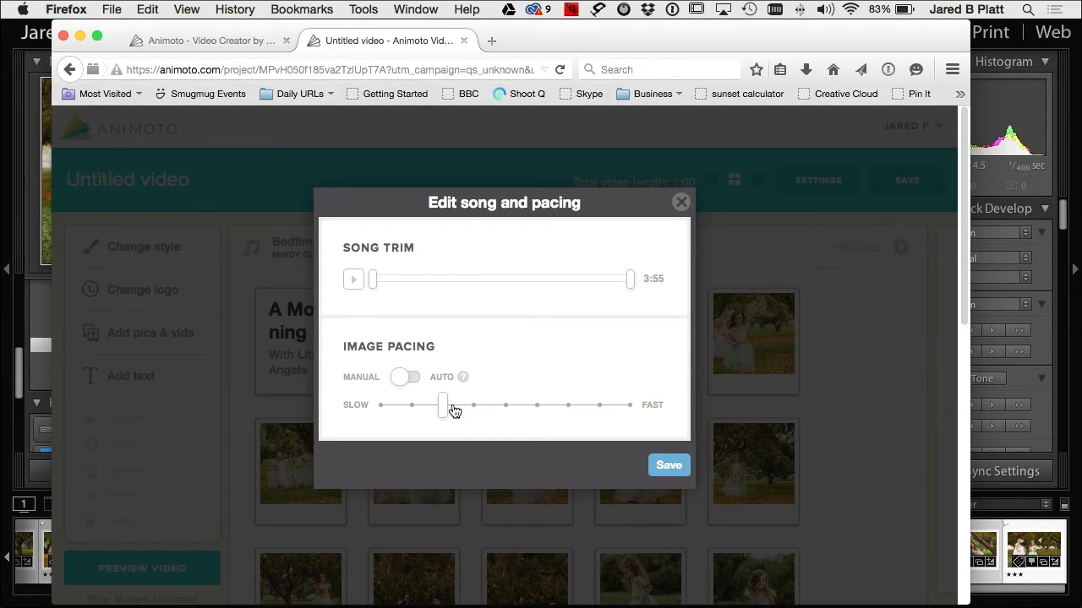
pyautogui.click(409, 380)
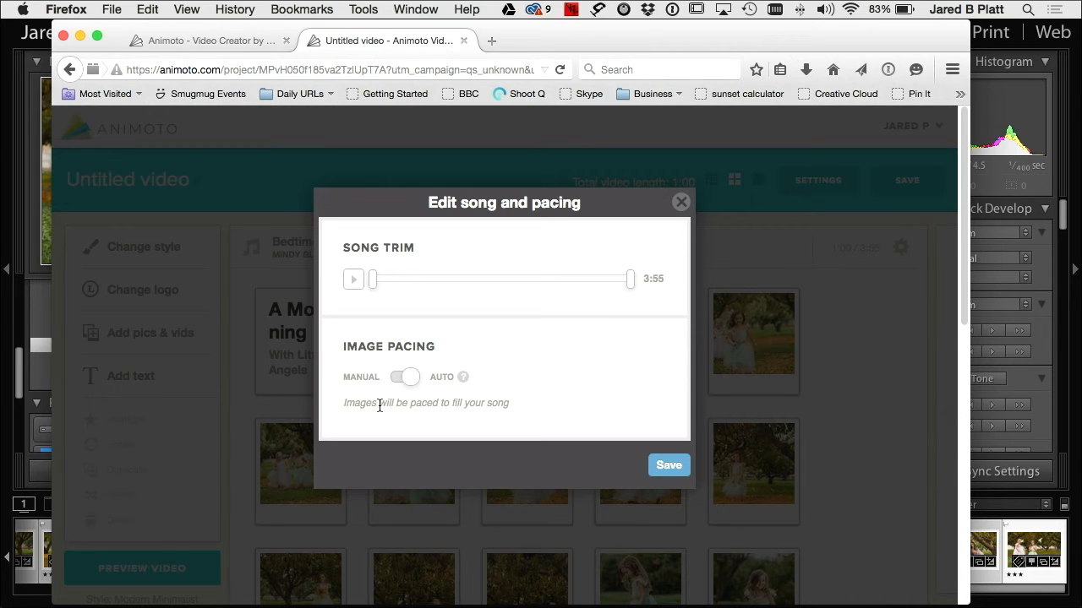
pyautogui.click(399, 382)
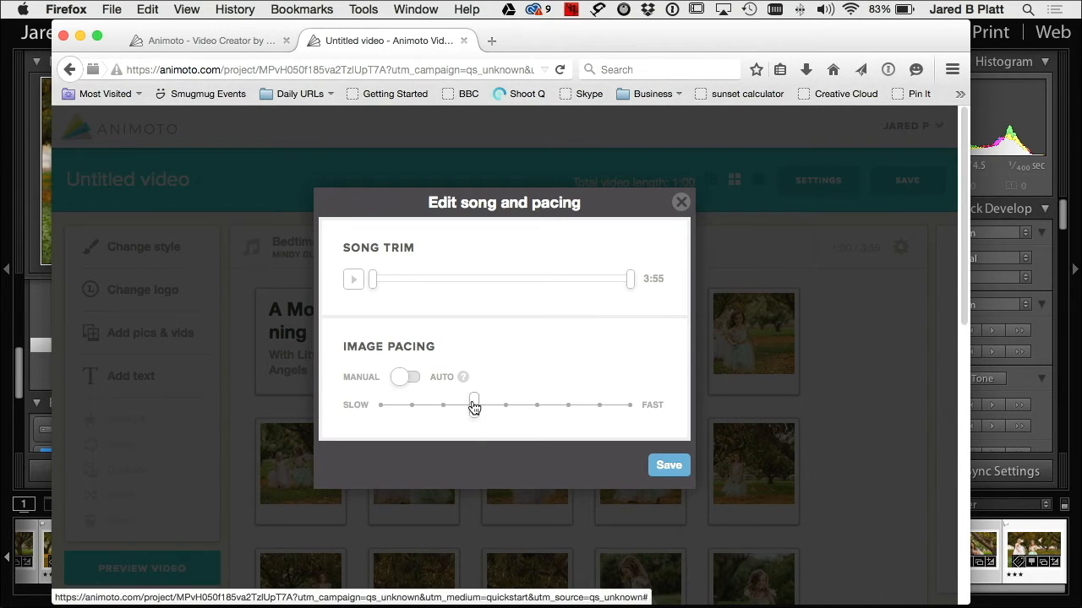
pyautogui.click(667, 464)
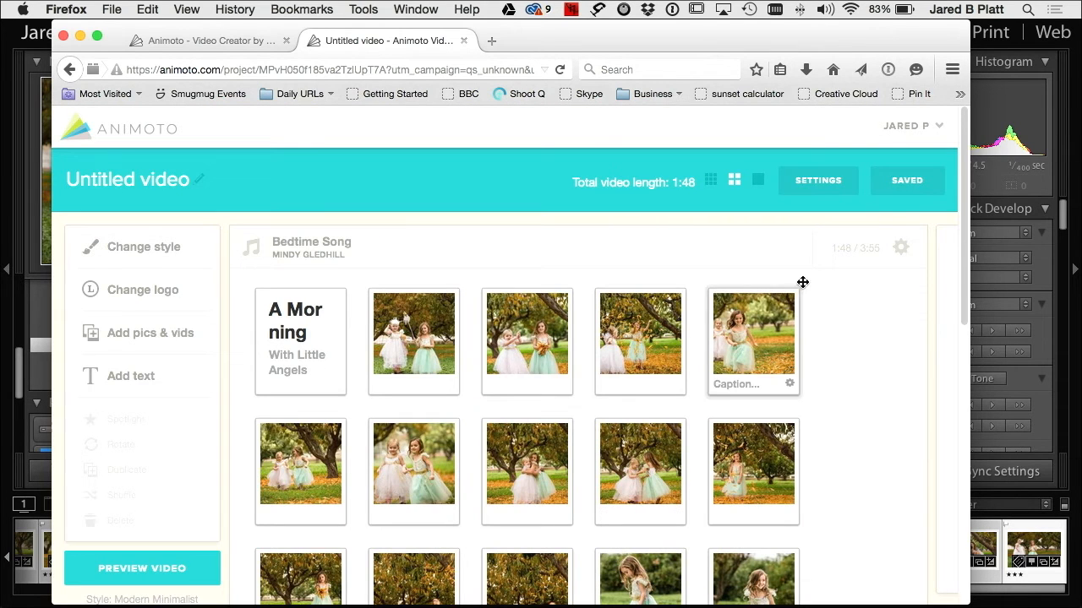
pyautogui.scroll(-3, 865, 294)
pyautogui.scroll(-3, 866, 295)
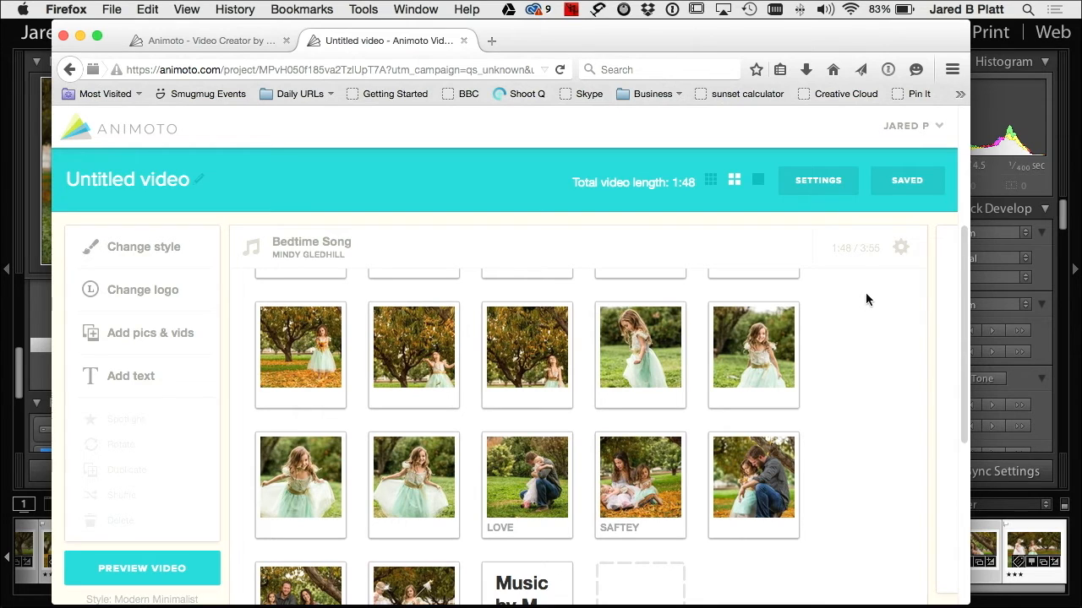
pyautogui.scroll(-5, 860, 422)
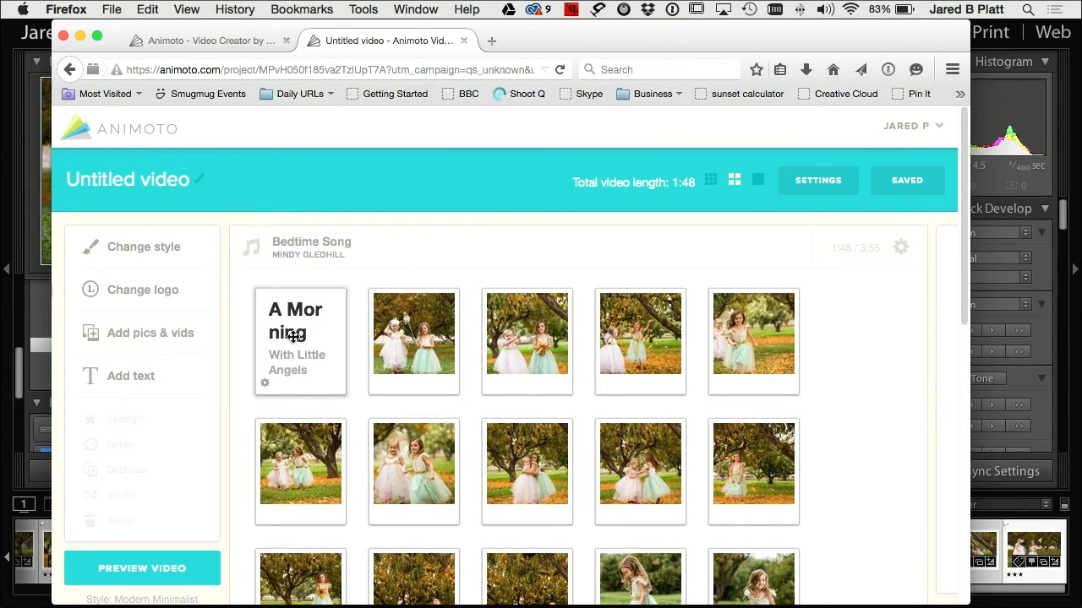
# - Set the video title to "Little Angels 2" in the video's settings
pyautogui.scroll(-5, 628, 424)
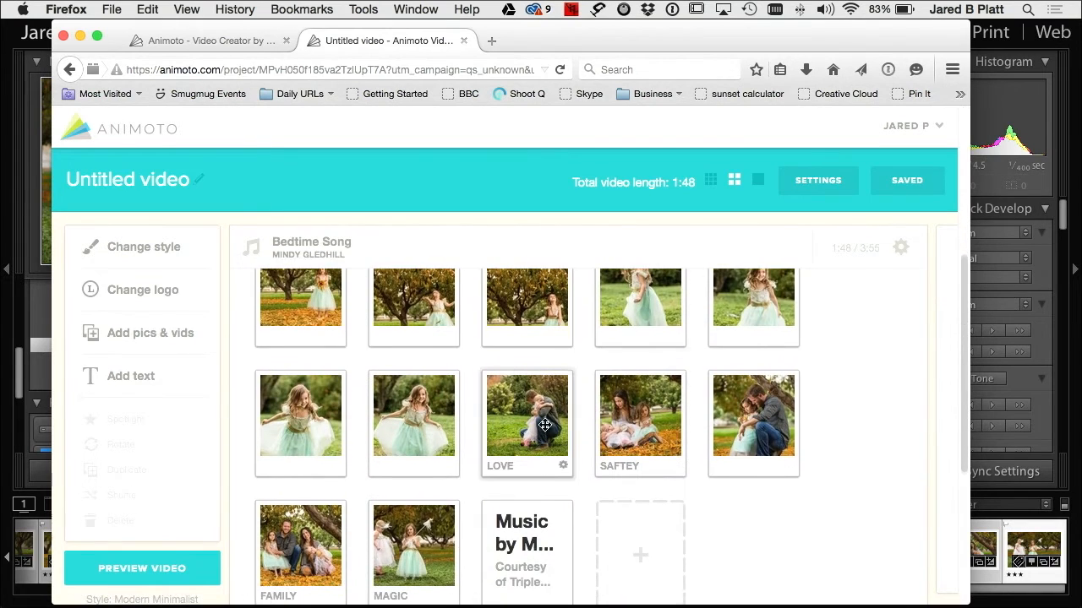
pyautogui.scroll(-2, 628, 425)
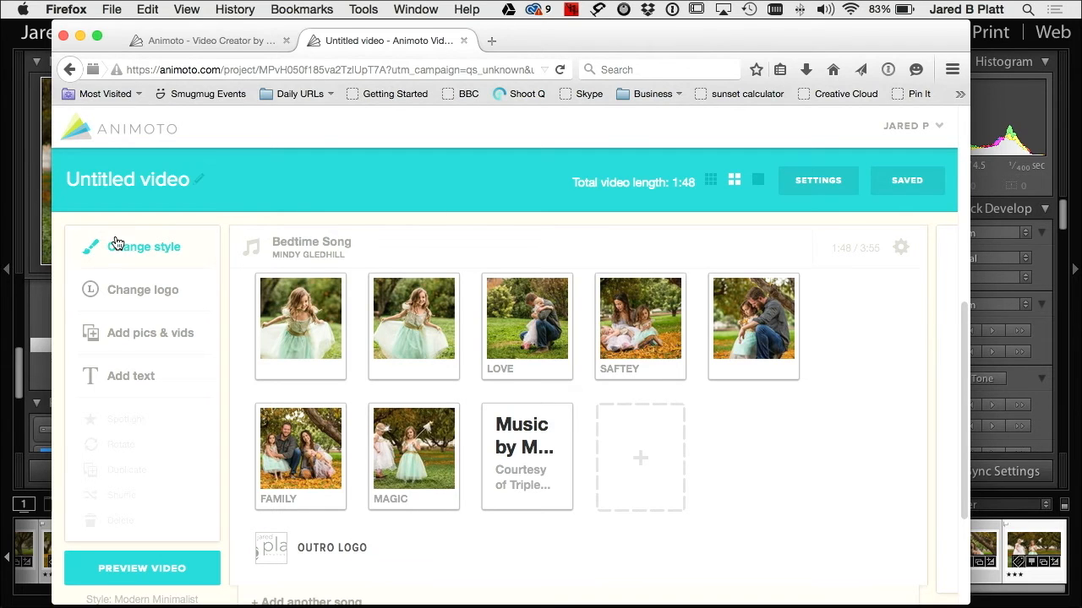
pyautogui.click(84, 181)
pyautogui.moveTo(428, 196); pyautogui.dragTo(323, 196)
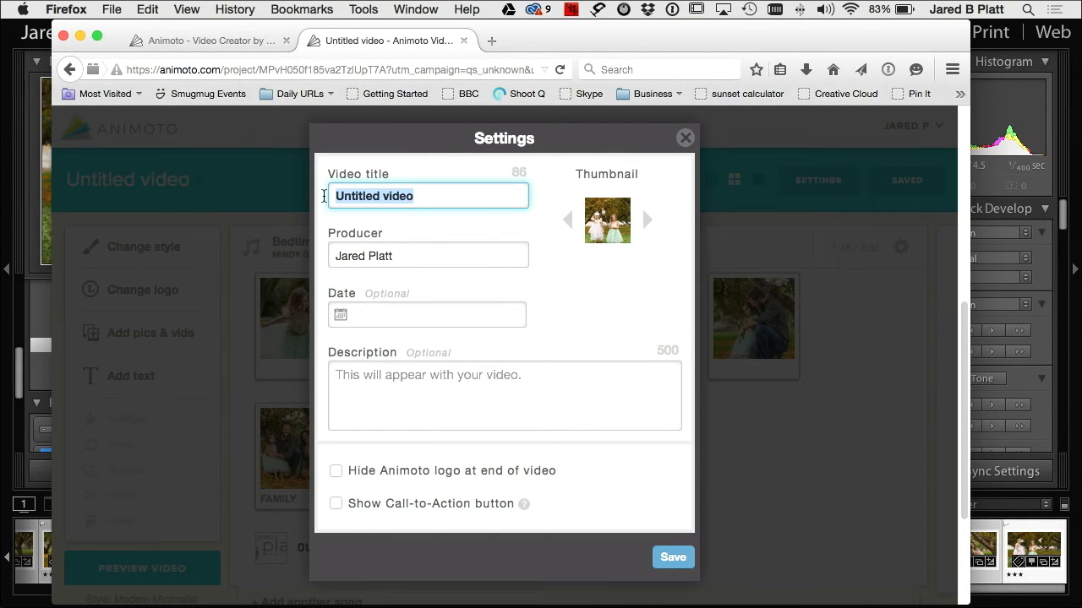
pyautogui.write('Little Ange')
pyautogui.press('BackSpace')
pyautogui.write('els')
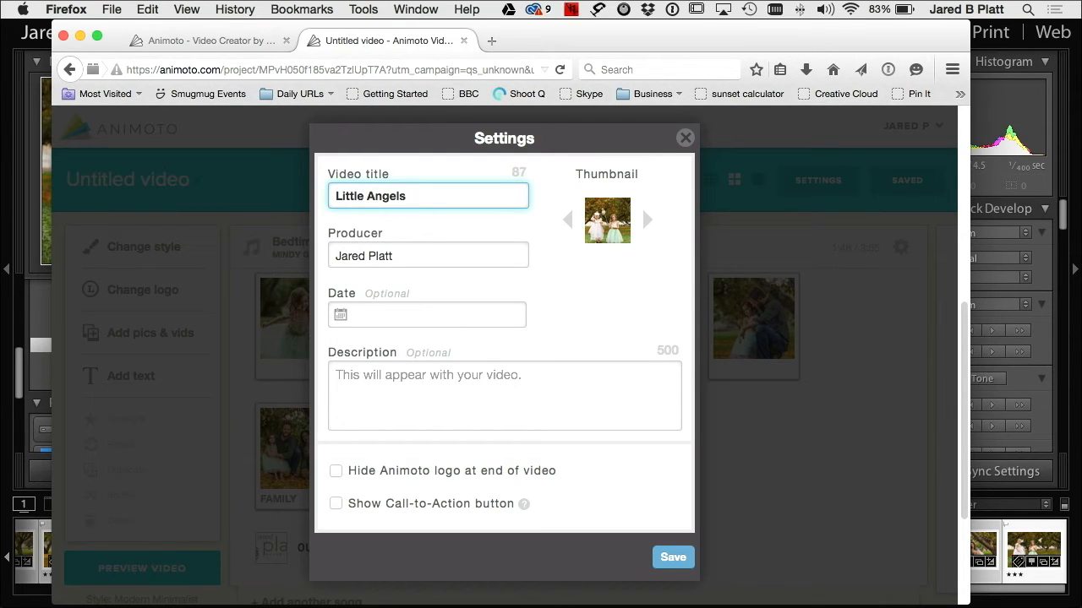
pyautogui.write(' 2')
# - Hide the Animoto logo at the end of the video, leaving date and description empty, and save the settings
pyautogui.click(442, 257)
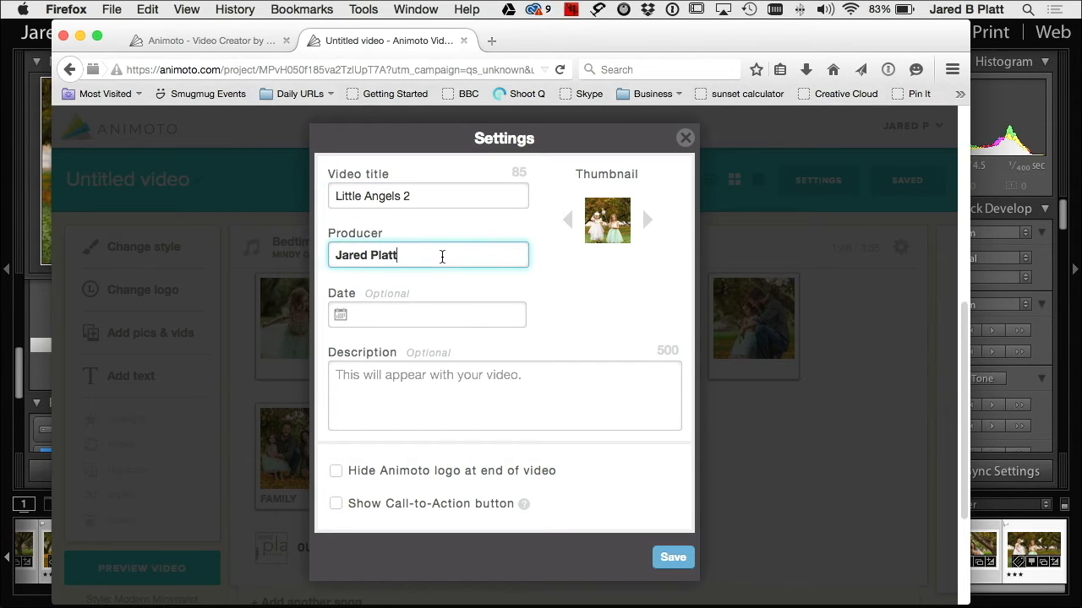
pyautogui.click(338, 315)
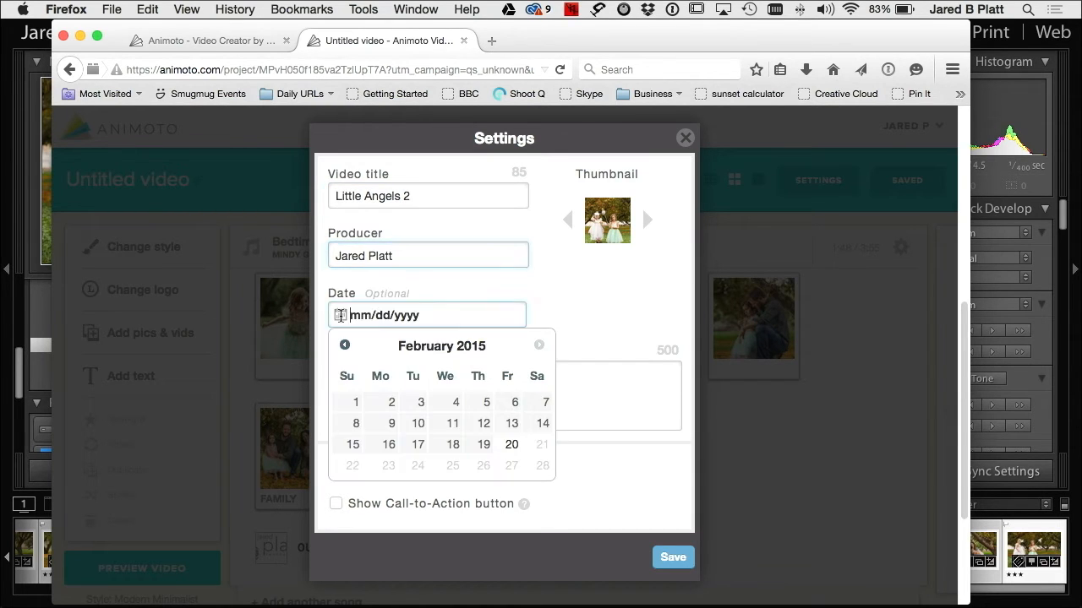
pyautogui.click(606, 319)
pyautogui.click(452, 379)
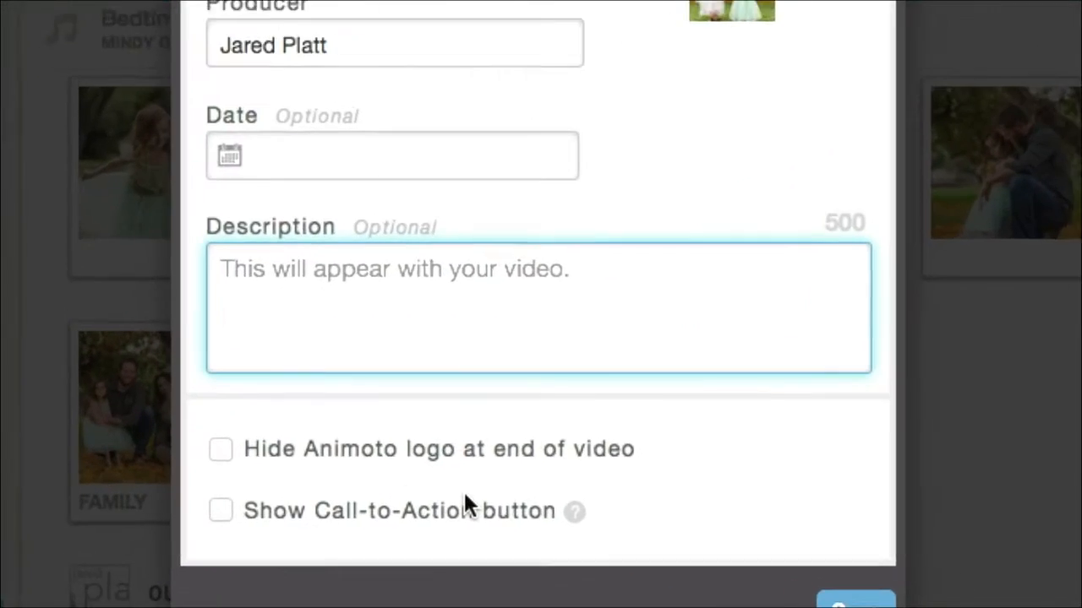
pyautogui.click(203, 445)
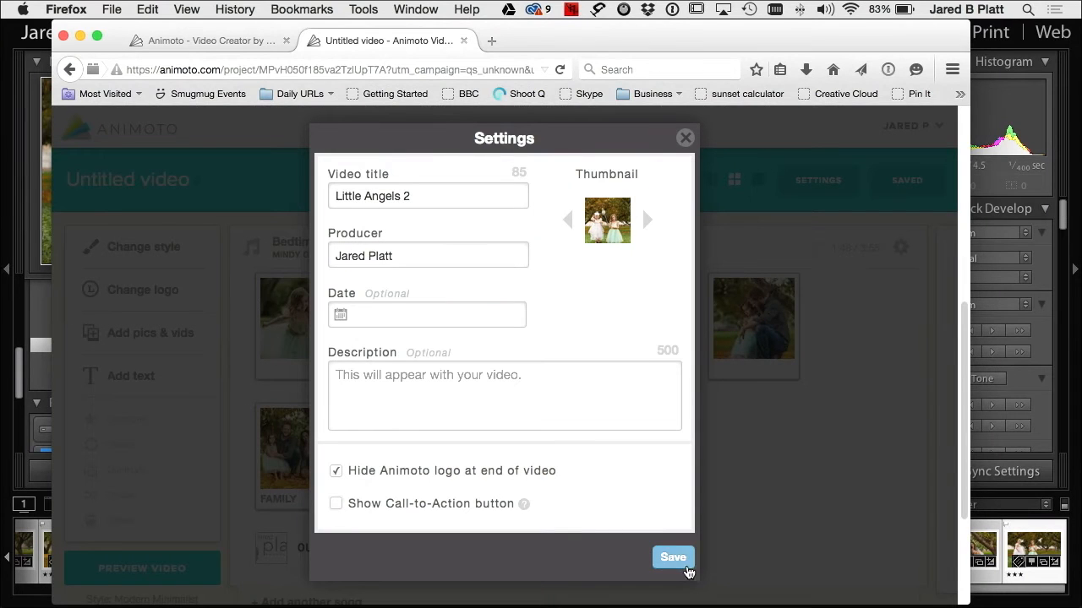
pyautogui.click(676, 560)
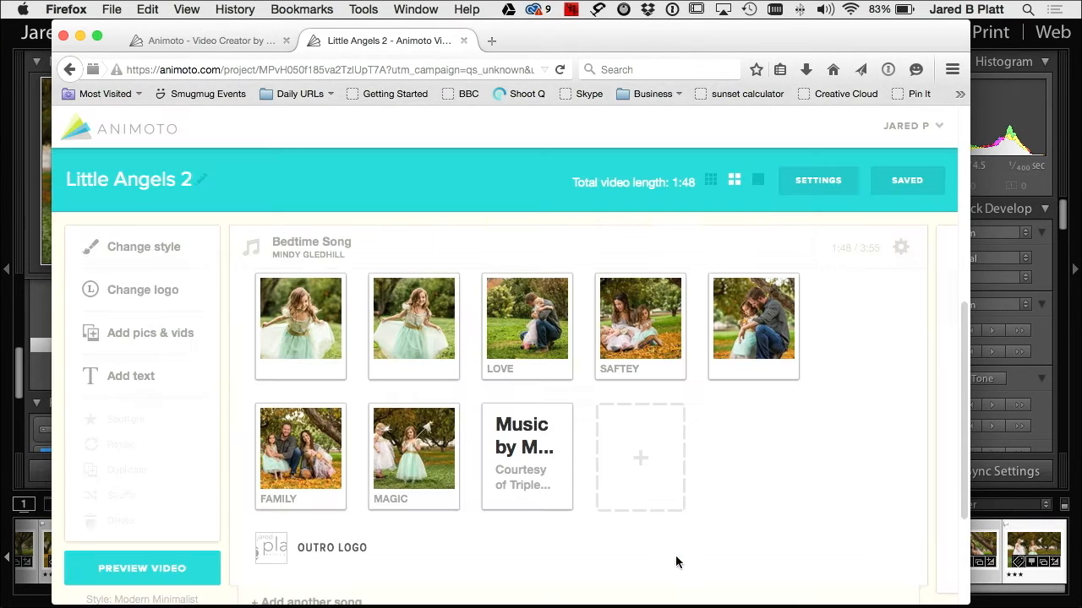
# - Generate a preview of the video, check several passages including the captioned photos, and produce the video
pyautogui.click(140, 578)
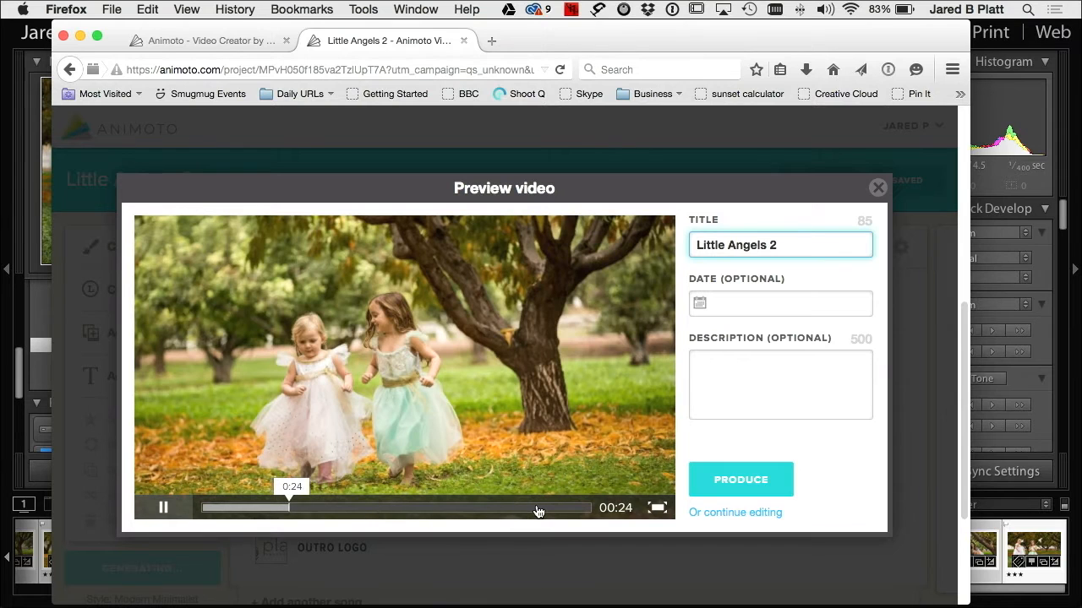
pyautogui.click(538, 512)
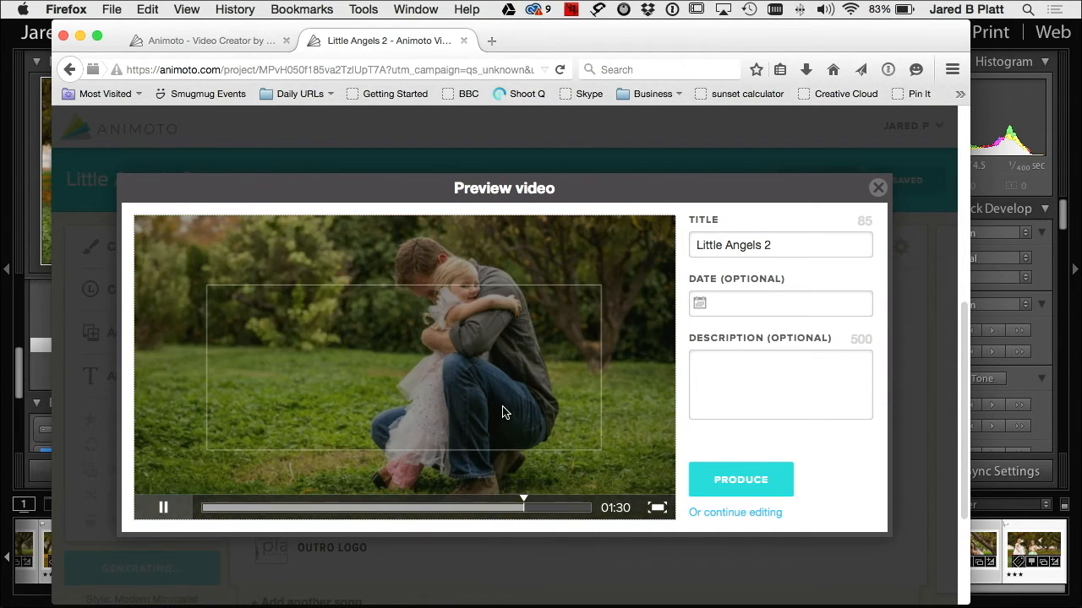
pyautogui.click(470, 508)
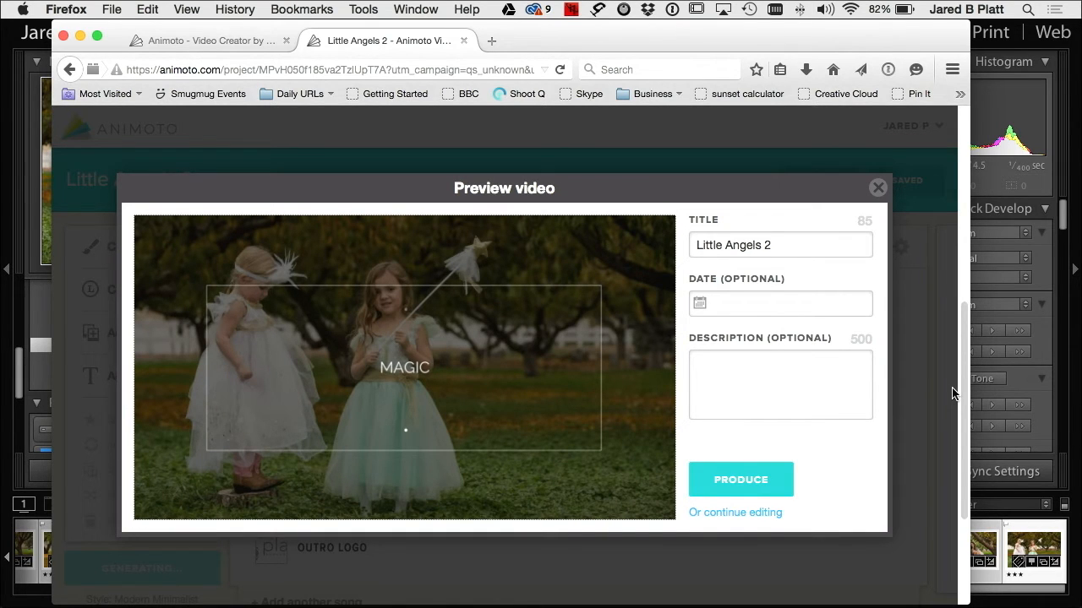
pyautogui.moveTo(512, 513)
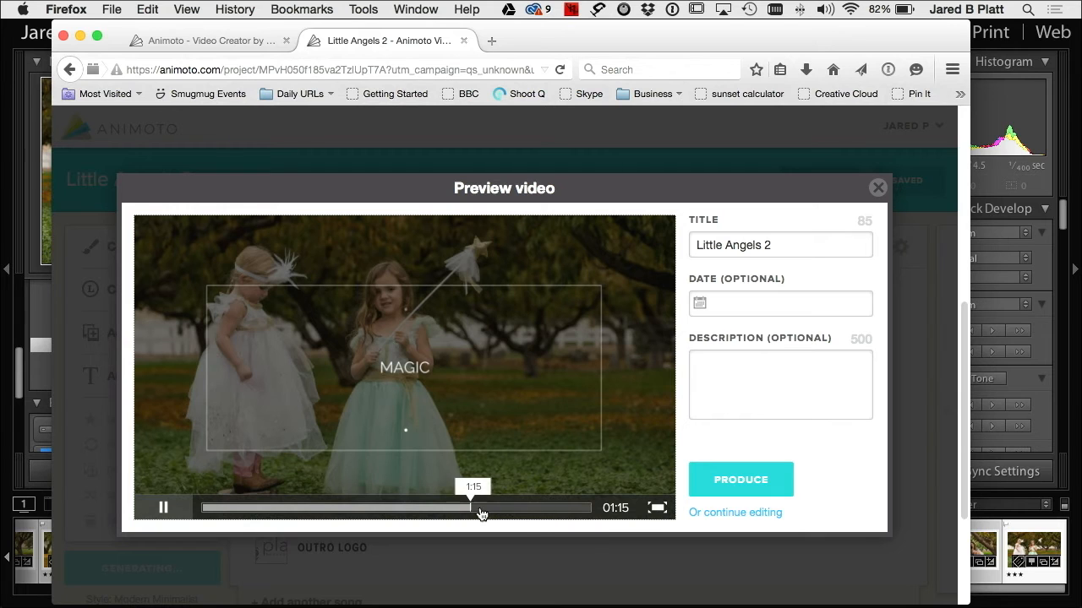
pyautogui.click(447, 509)
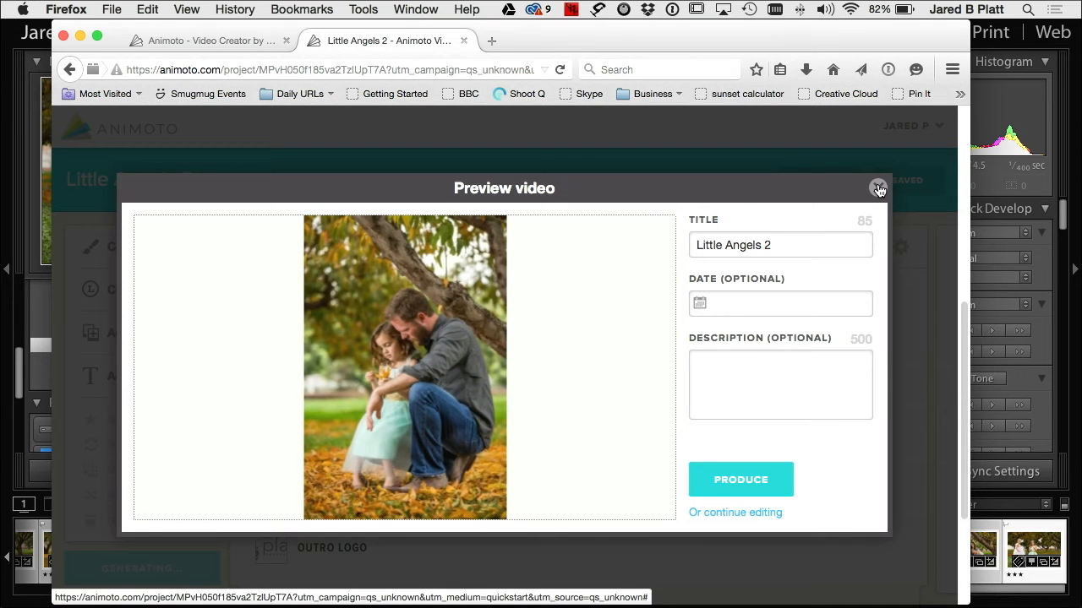
pyautogui.click(743, 481)
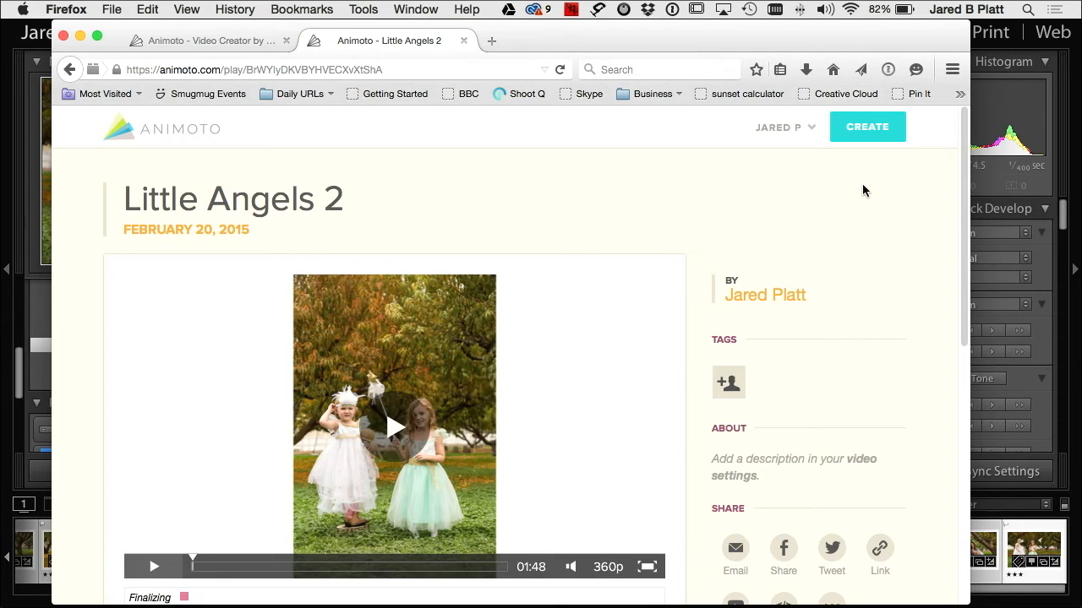
# - Look over the produced video's page, including its finalizing progress and its sharing, HD upgrade and download options
pyautogui.scroll(-4, 852, 214)
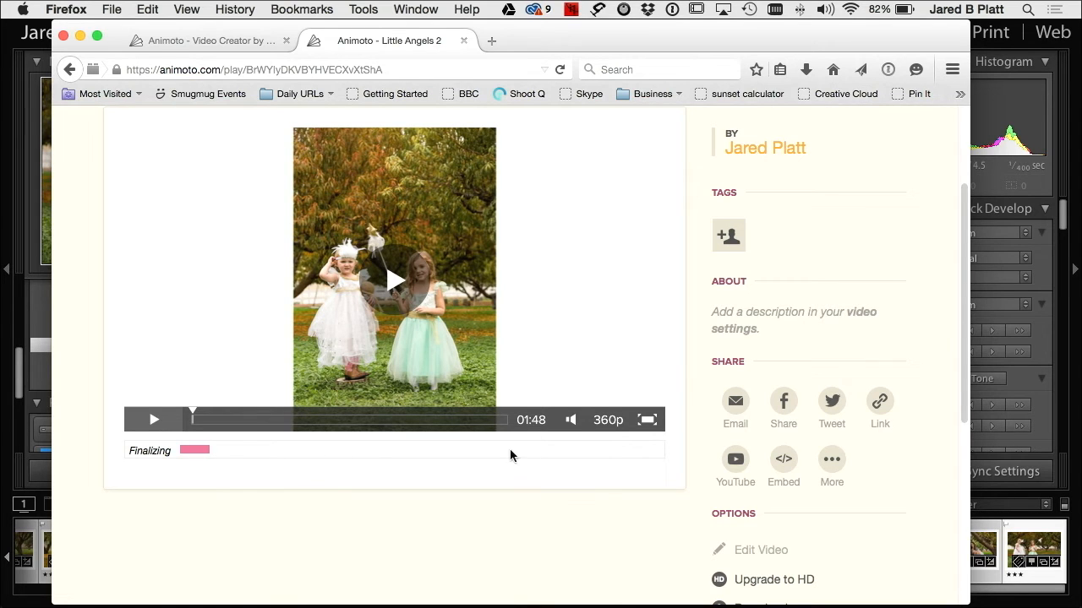
pyautogui.scroll(2, 590, 513)
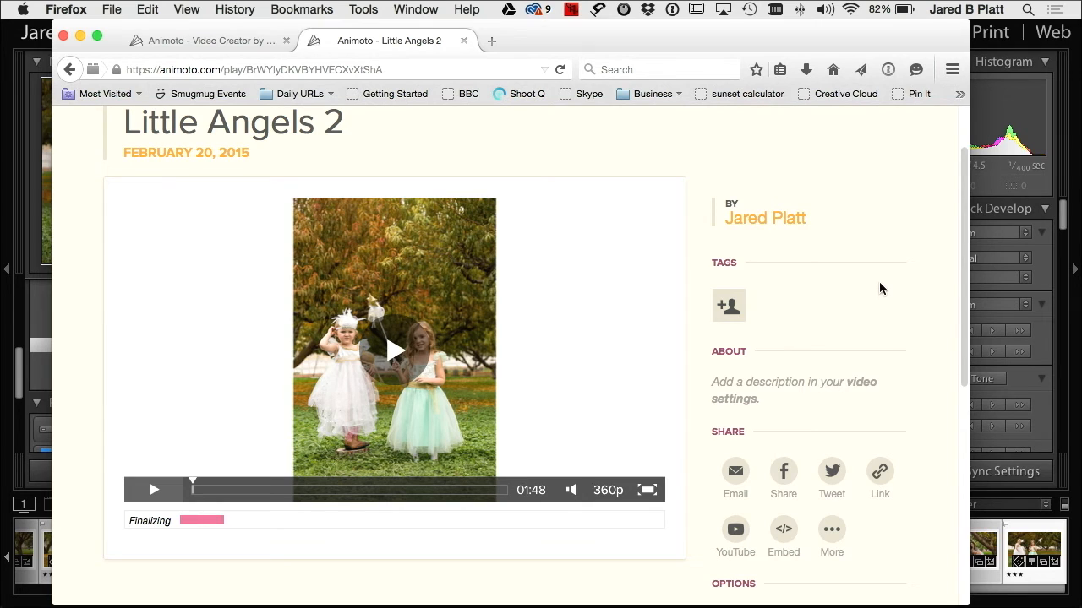
pyautogui.scroll(-2, 877, 289)
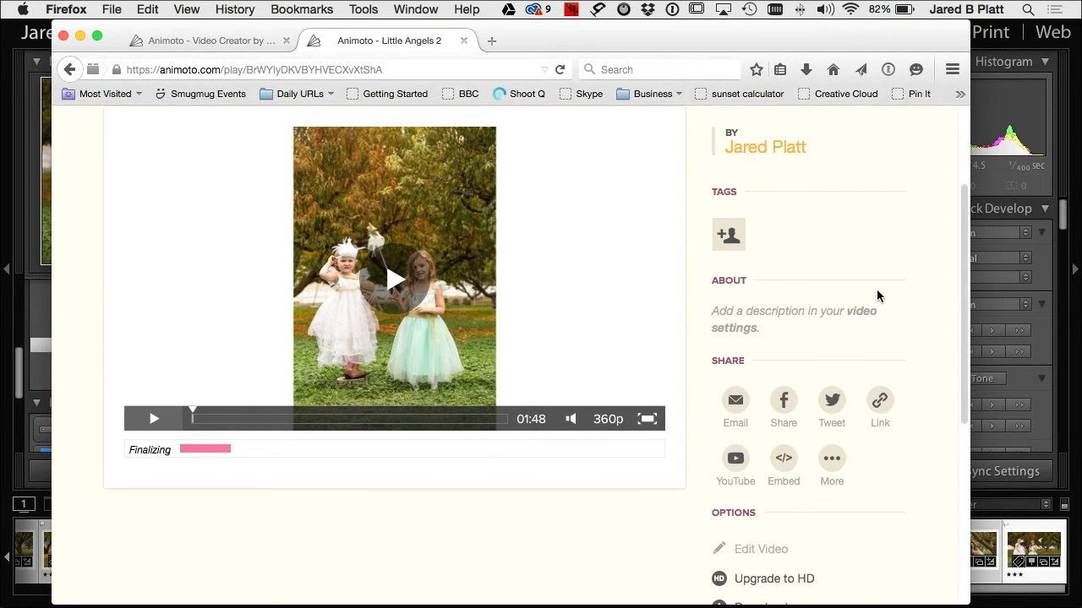
pyautogui.scroll(-5, 926, 404)
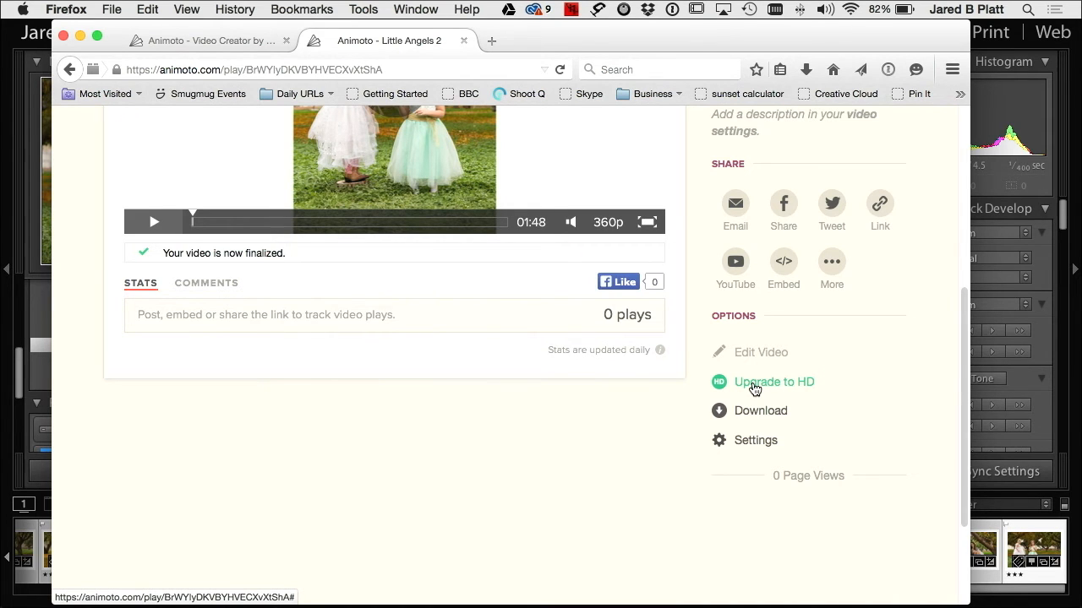
# - Play the produced video from the start, skipping ahead to about 1:05 and on to a further passage
pyautogui.scroll(3, 545, 401)
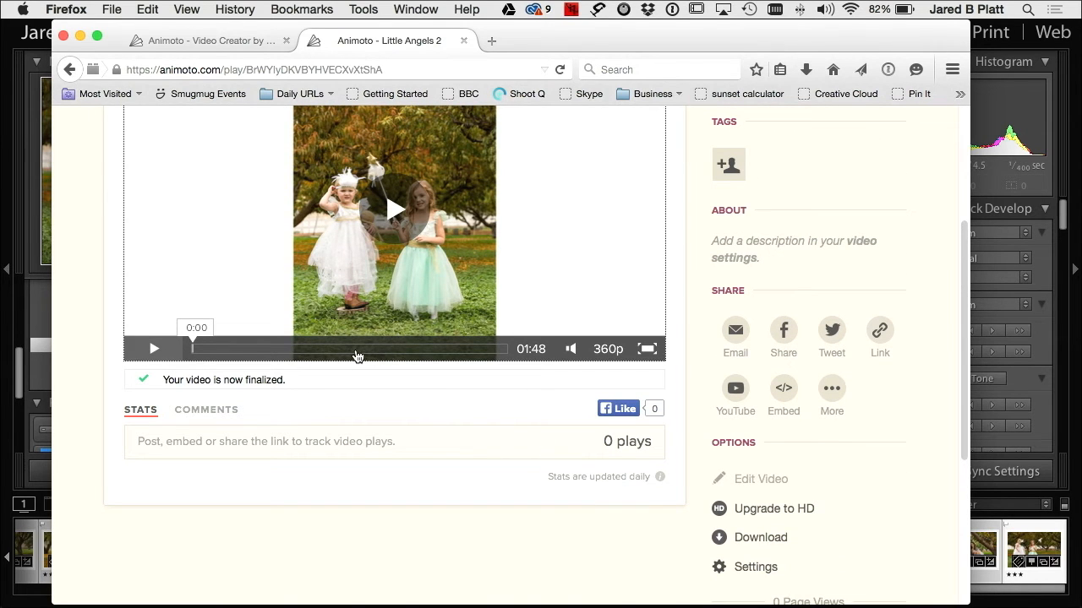
pyautogui.click(198, 348)
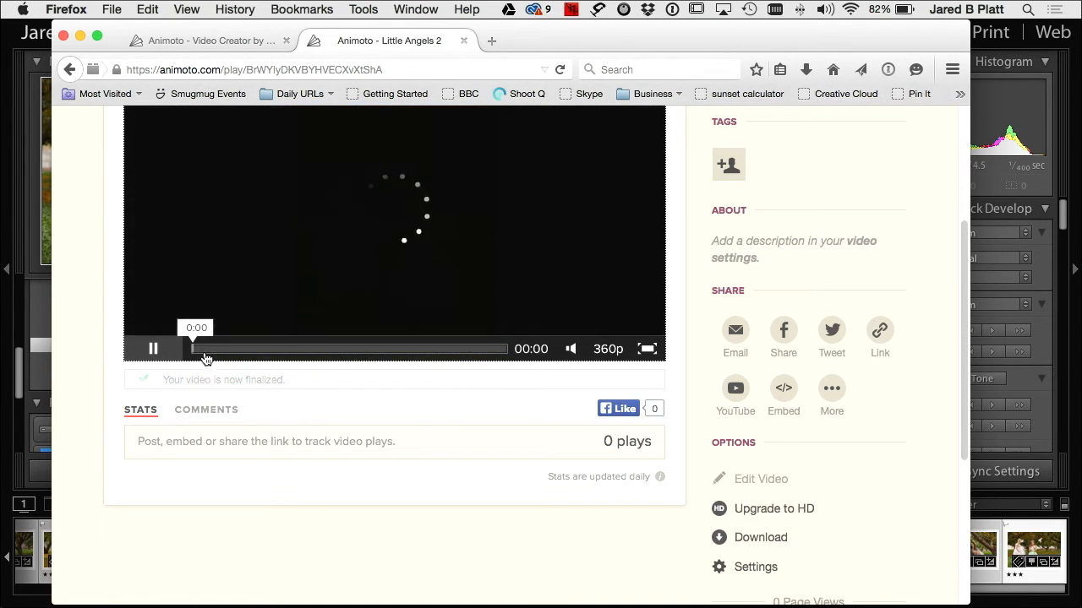
pyautogui.scroll(3, 514, 464)
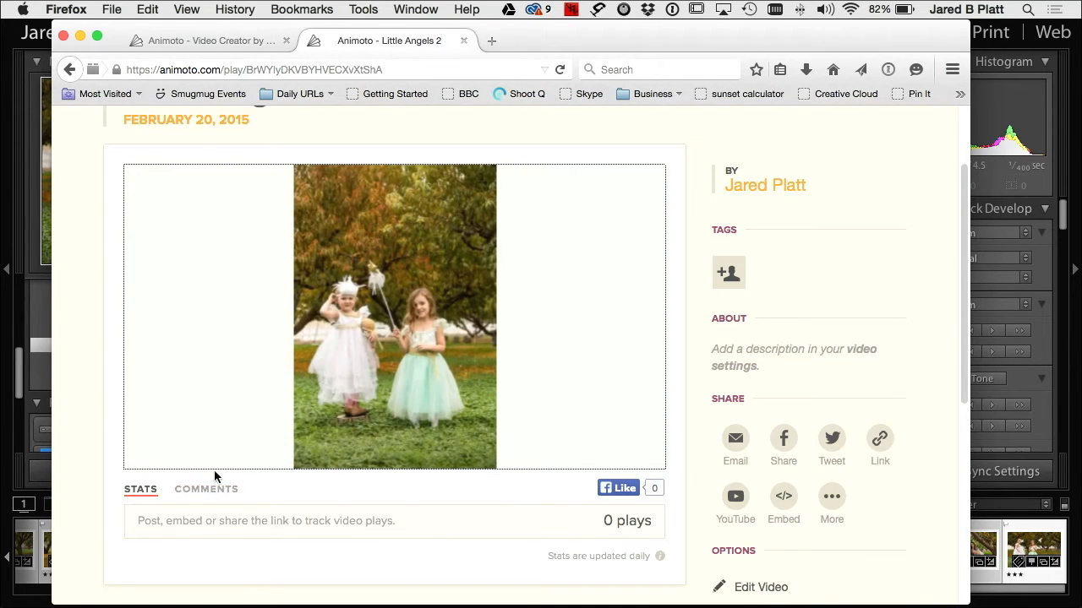
pyautogui.click(382, 458)
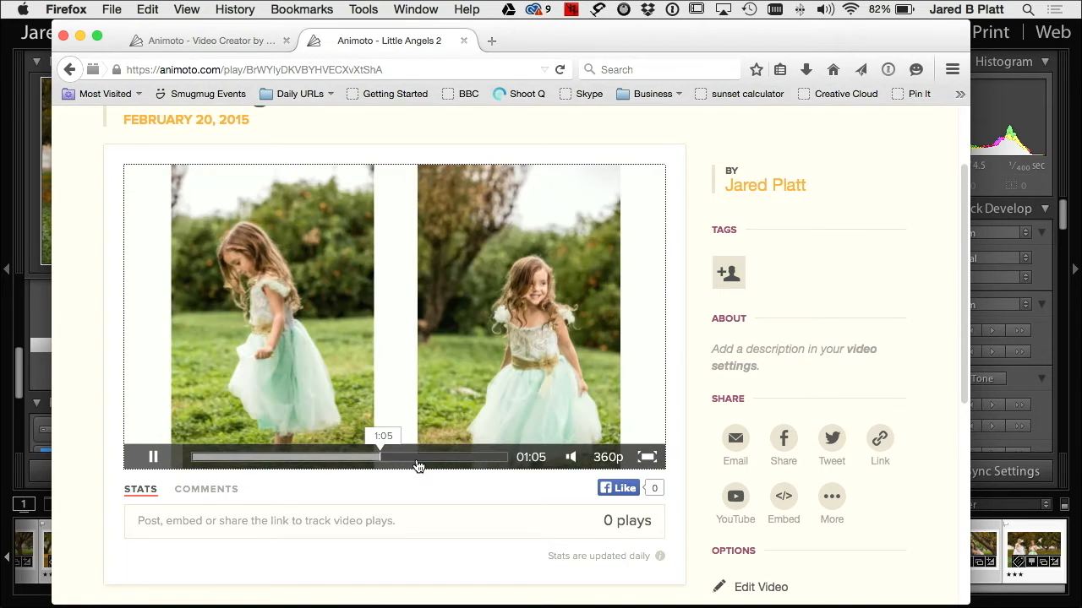
pyautogui.click(437, 457)
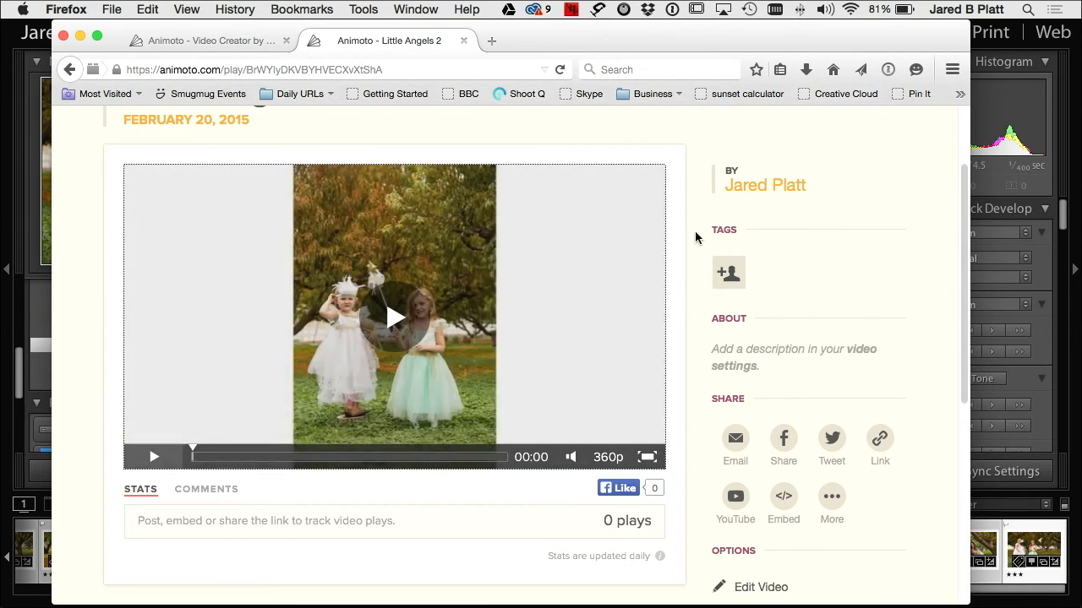
# - Reopen the Little Angels 2 project for editing from the My Videos list, confirming the edit
pyautogui.scroll(3, 695, 241)
pyautogui.moveTo(784, 126)
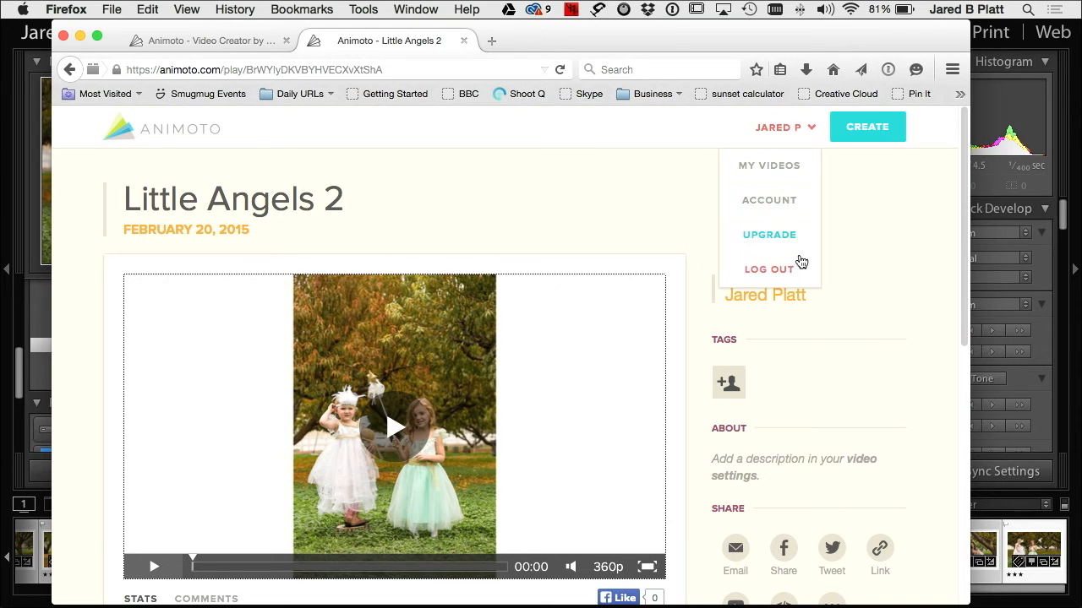
pyautogui.click(756, 166)
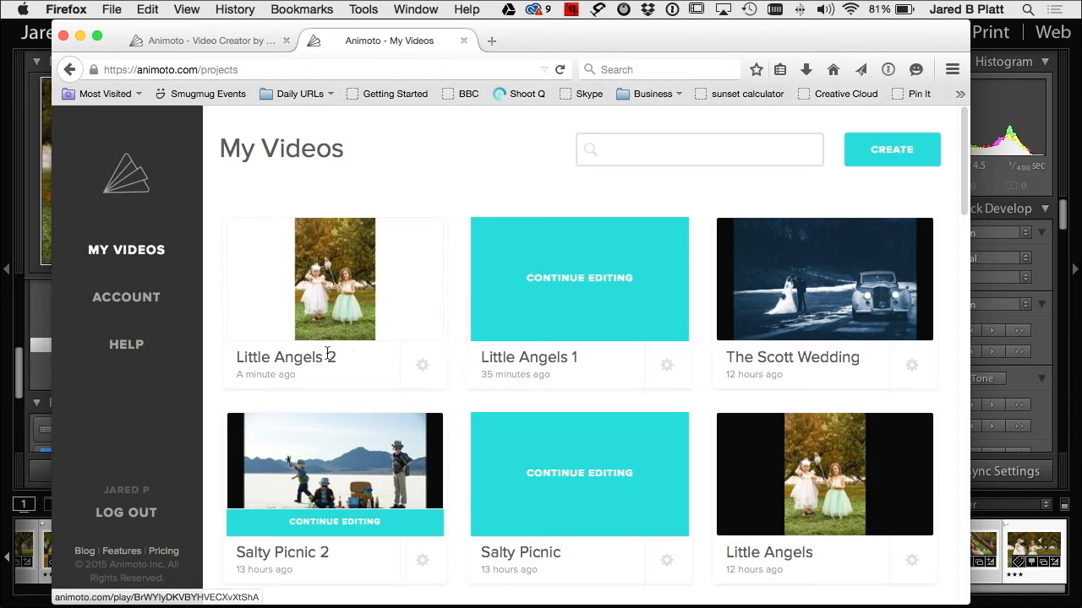
pyautogui.click(423, 365)
pyautogui.click(424, 336)
pyautogui.click(423, 368)
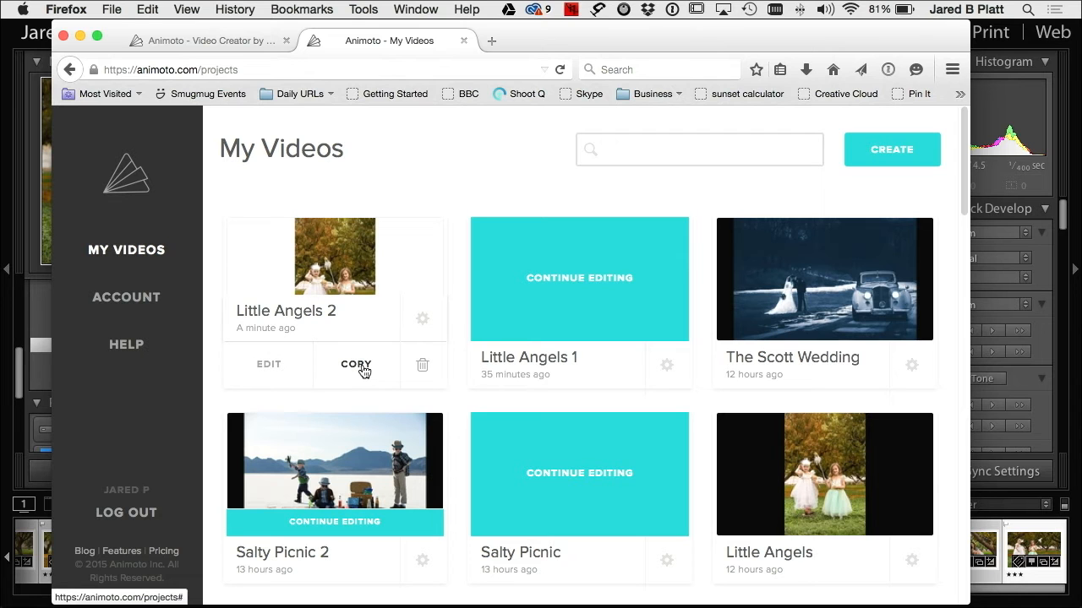
pyautogui.click(274, 365)
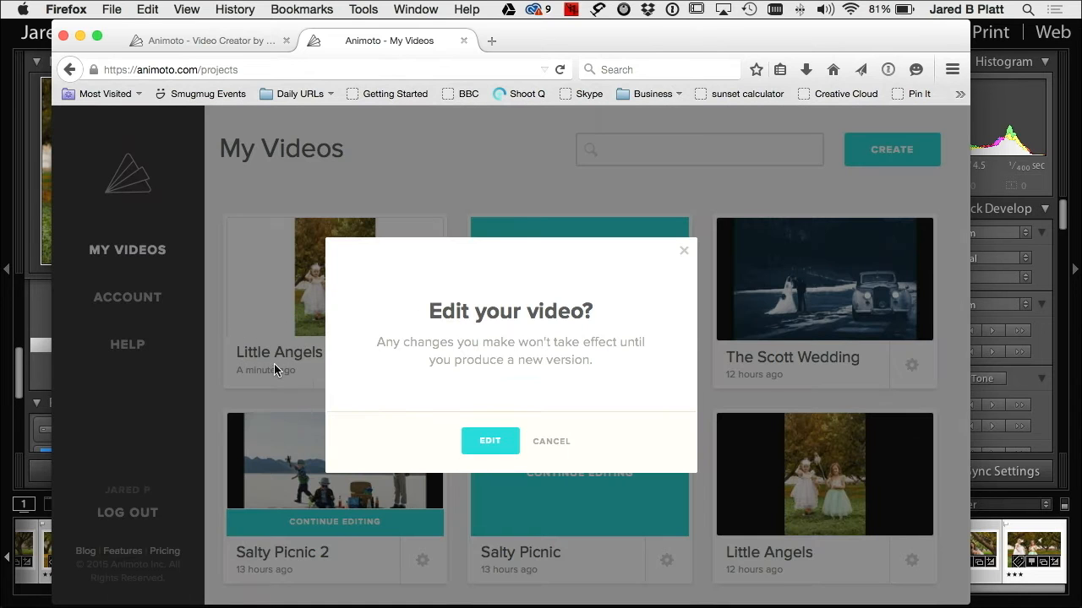
pyautogui.click(497, 442)
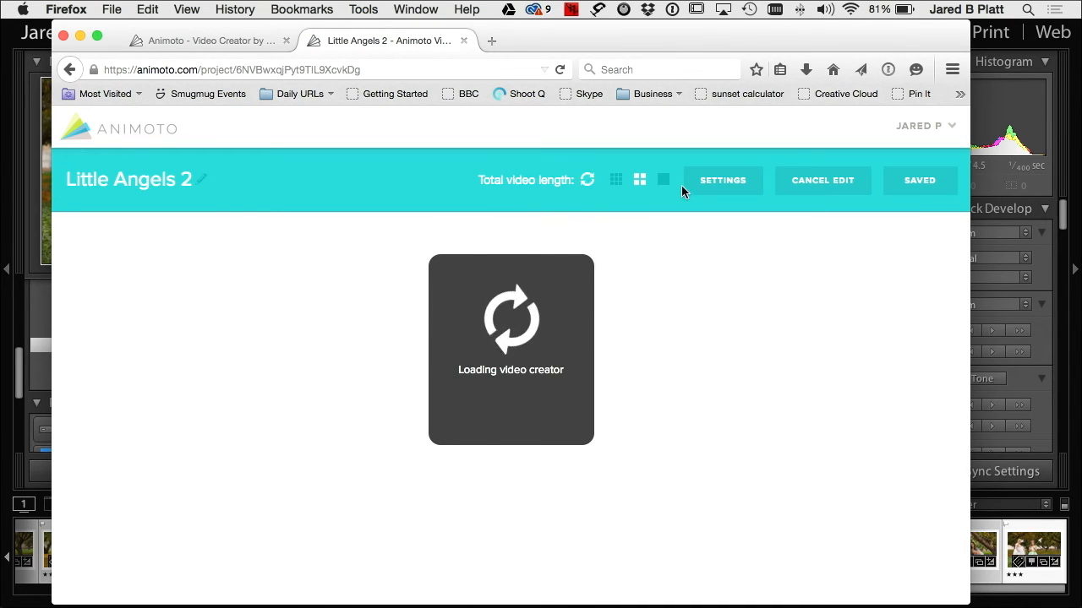
# - Correct the closing credit card's title to "Music by Mindy Gledhill" and save the card
pyautogui.scroll(-10, 655, 439)
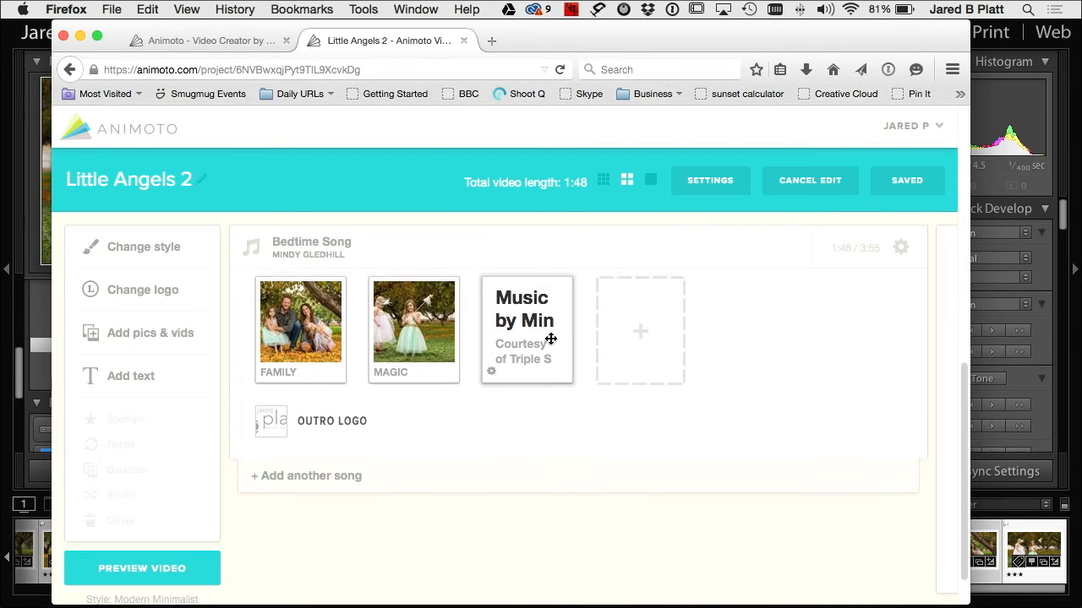
pyautogui.click(550, 339)
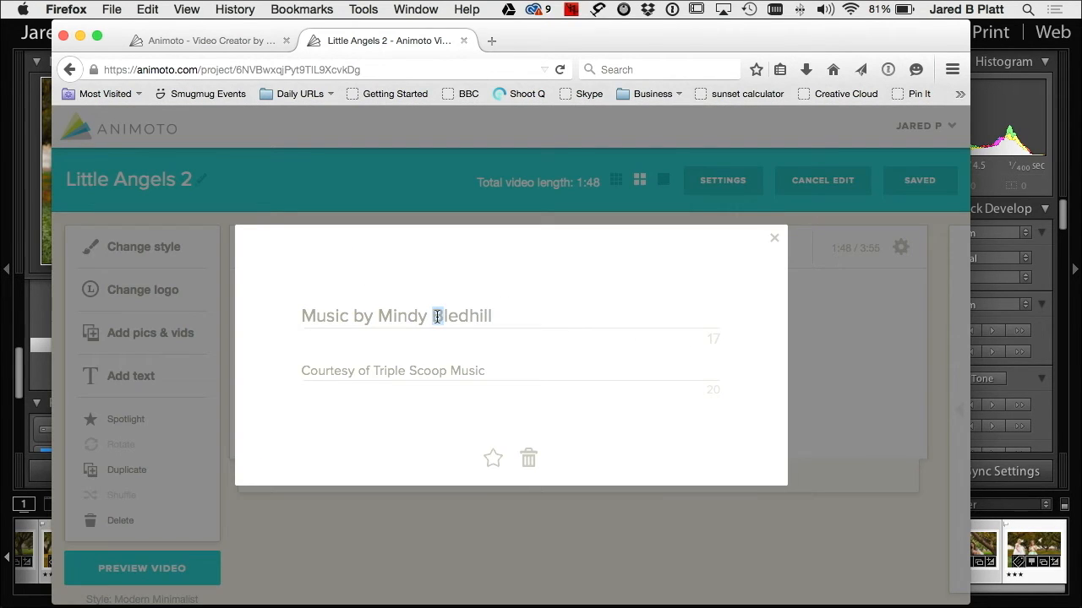
pyautogui.write('G')
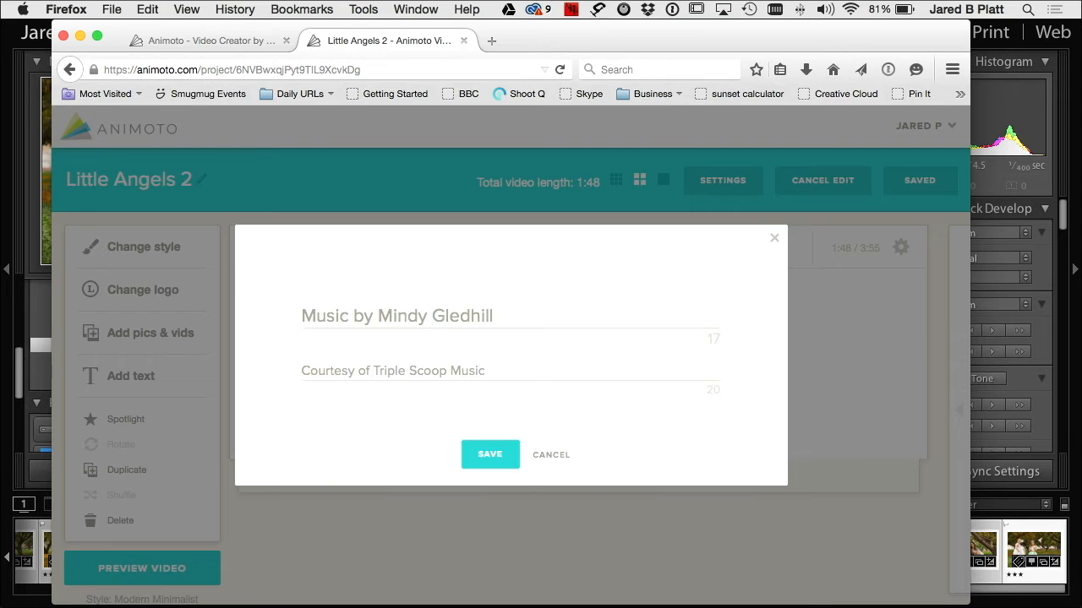
pyautogui.click(500, 453)
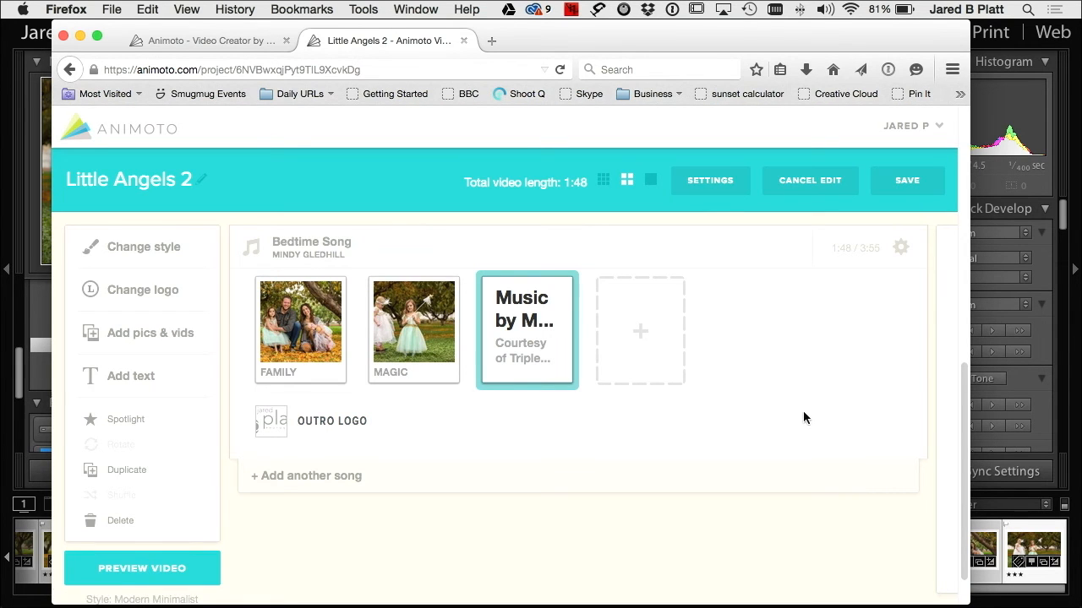
# - Produce the corrected version of Little Angels 2, skipping the preview
pyautogui.click(166, 566)
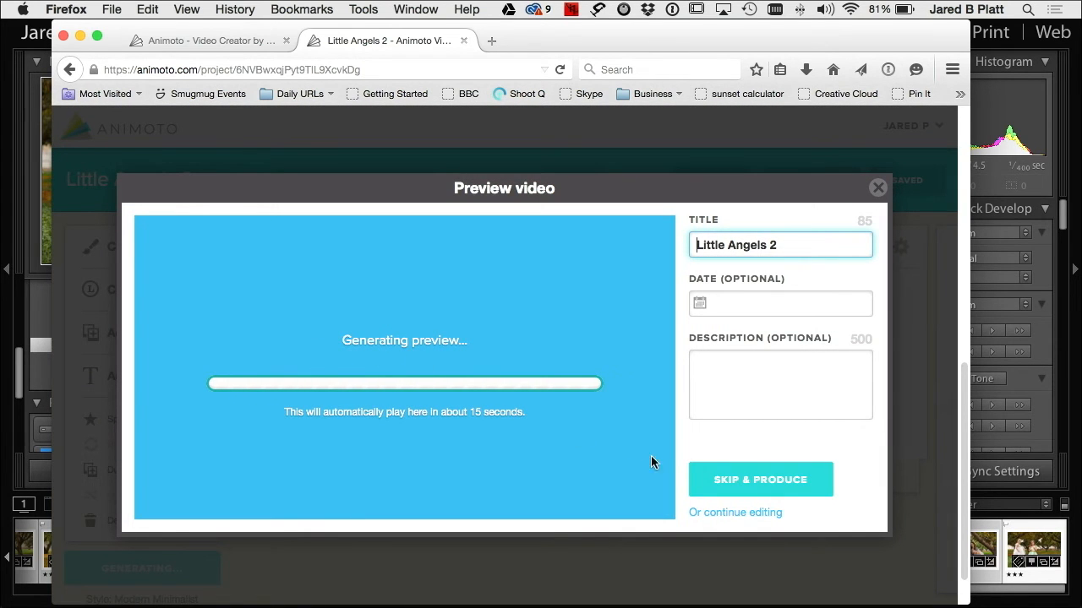
pyautogui.click(726, 478)
pyautogui.click(484, 409)
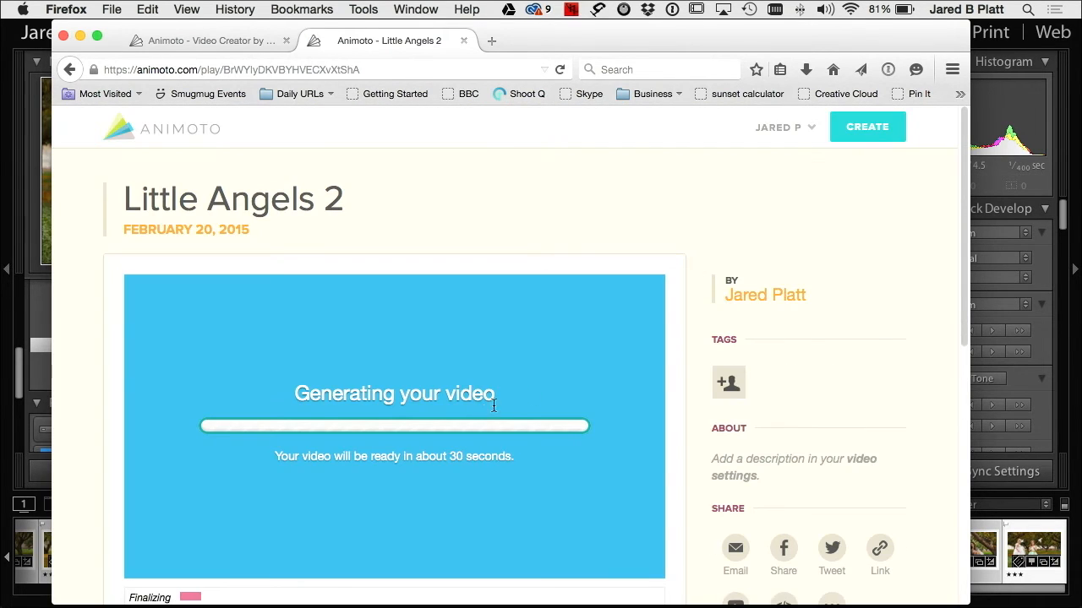
# - Open the finalized video's embed settings and set the embed size to X Large (864x486)
pyautogui.scroll(-2, 683, 385)
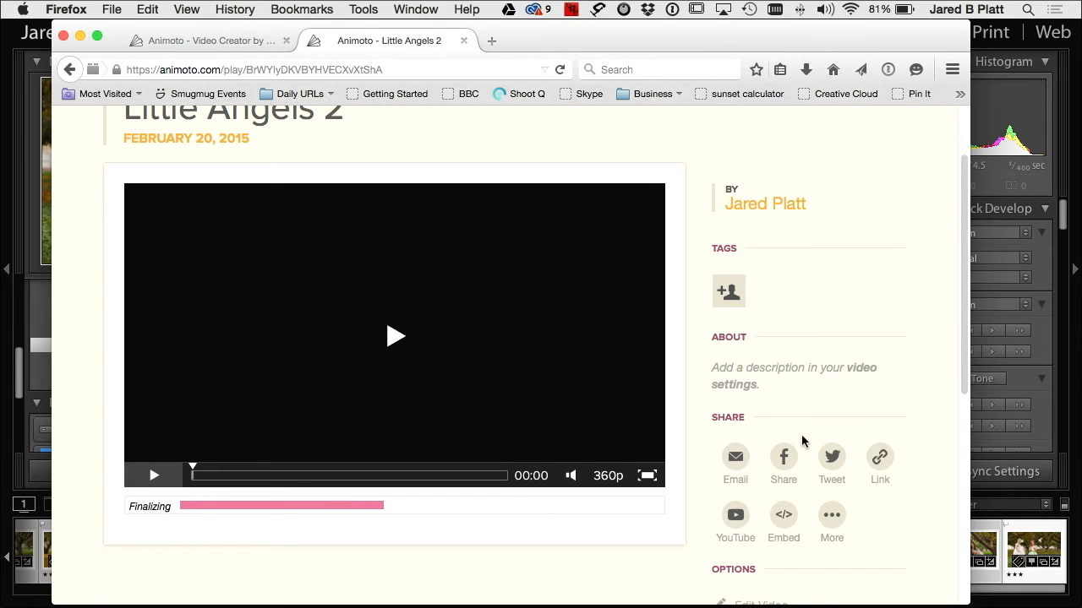
pyautogui.scroll(-3, 807, 441)
pyautogui.scroll(2, 802, 435)
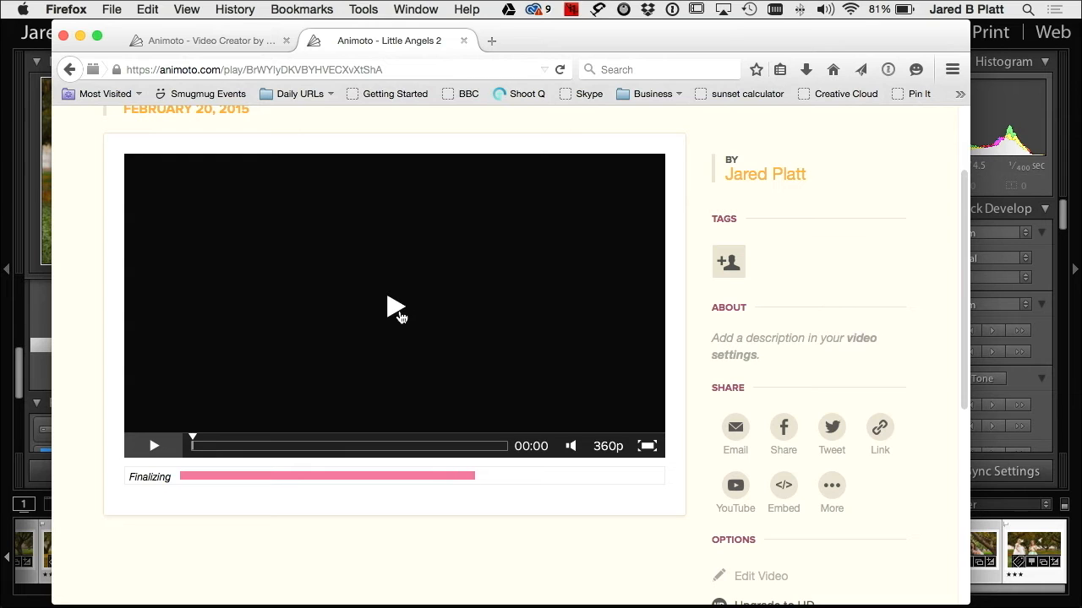
pyautogui.scroll(-1, 841, 399)
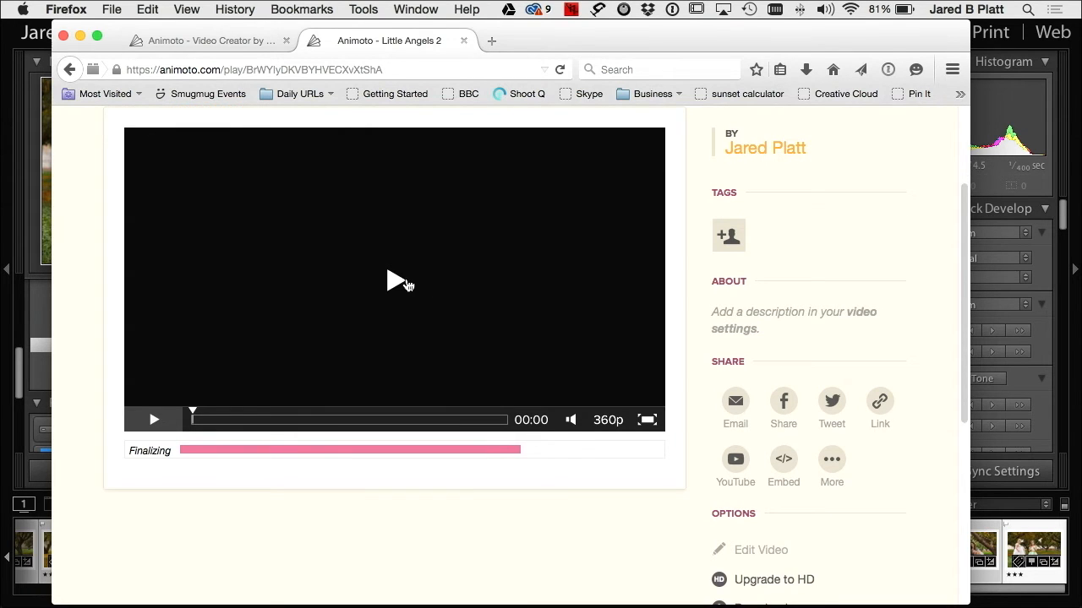
pyautogui.scroll(-3, 781, 336)
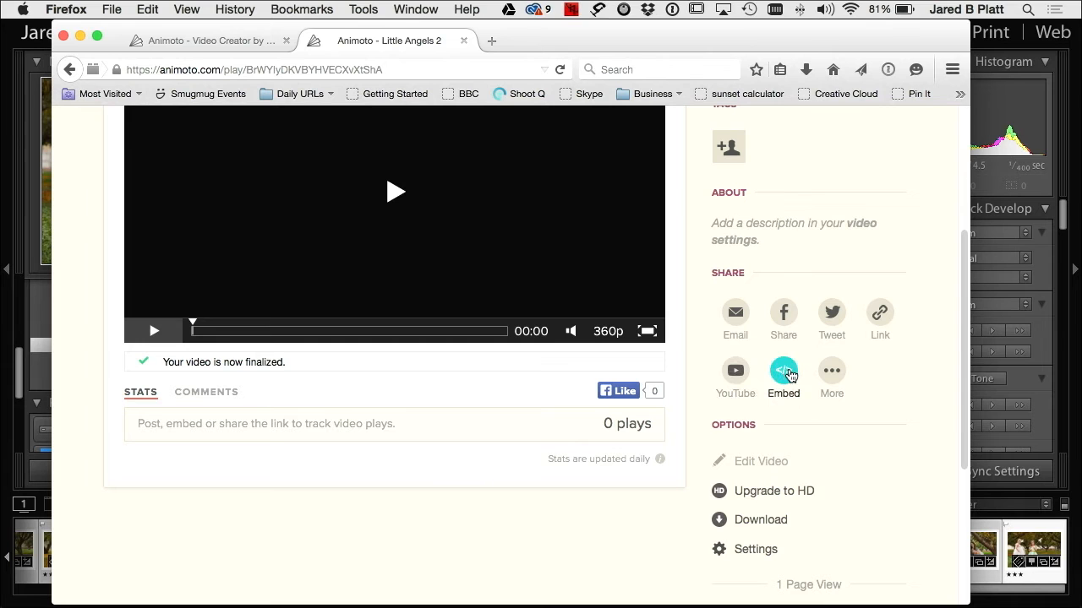
pyautogui.click(784, 376)
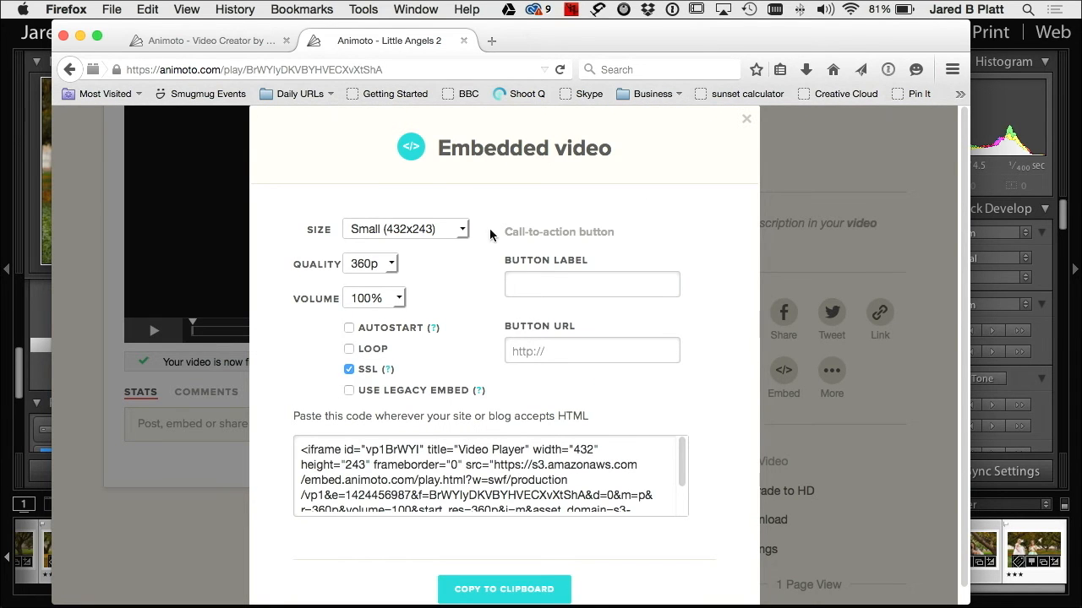
pyautogui.click(464, 228)
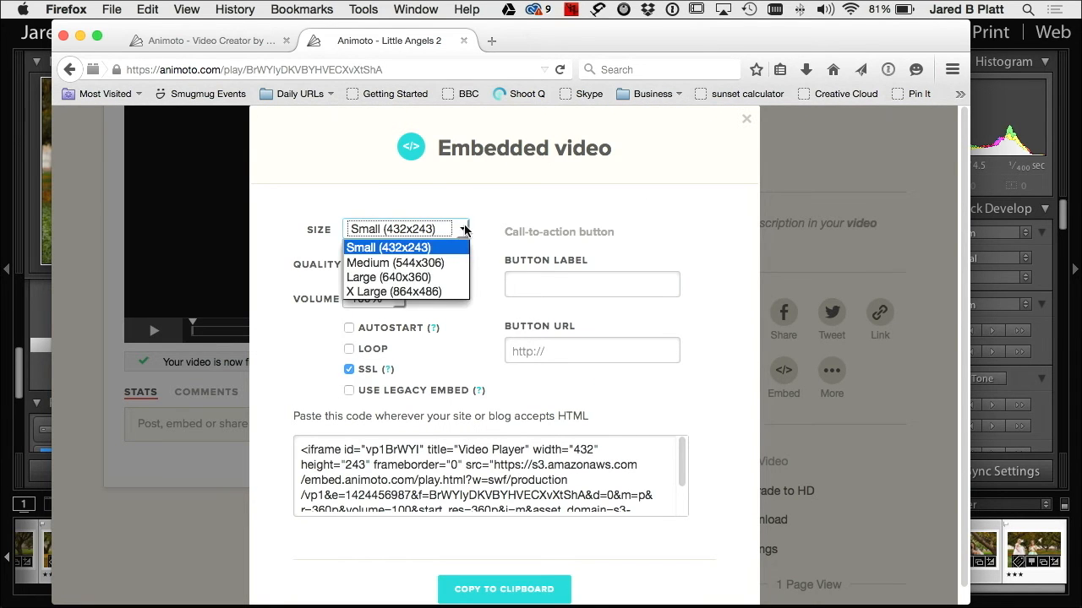
pyautogui.click(374, 293)
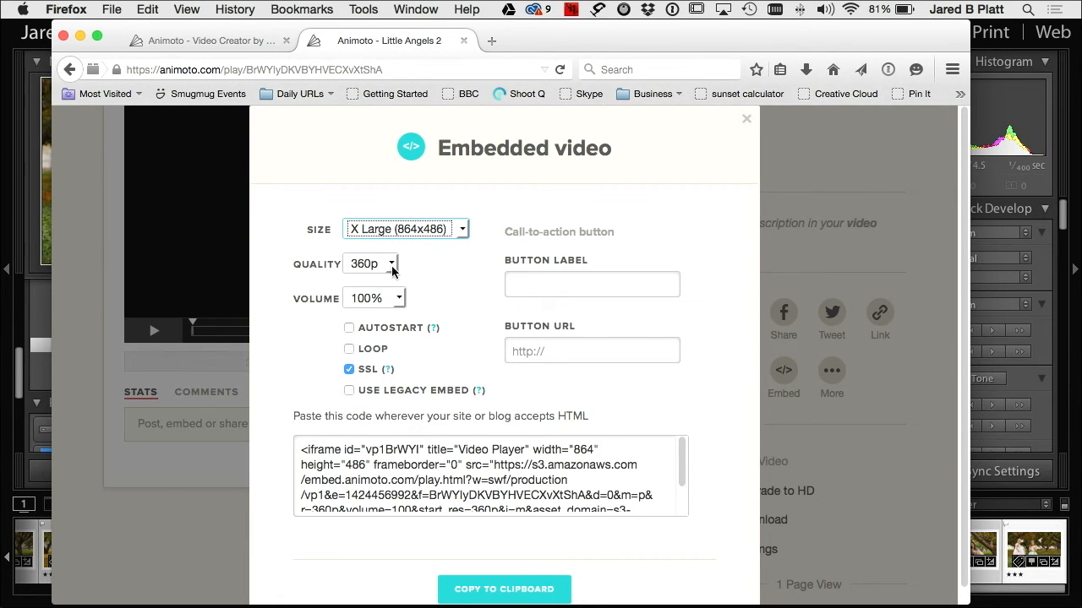
# - Check which quality options the embedded video offers and close the embed settings
pyautogui.click(391, 265)
pyautogui.click(413, 282)
pyautogui.click(391, 265)
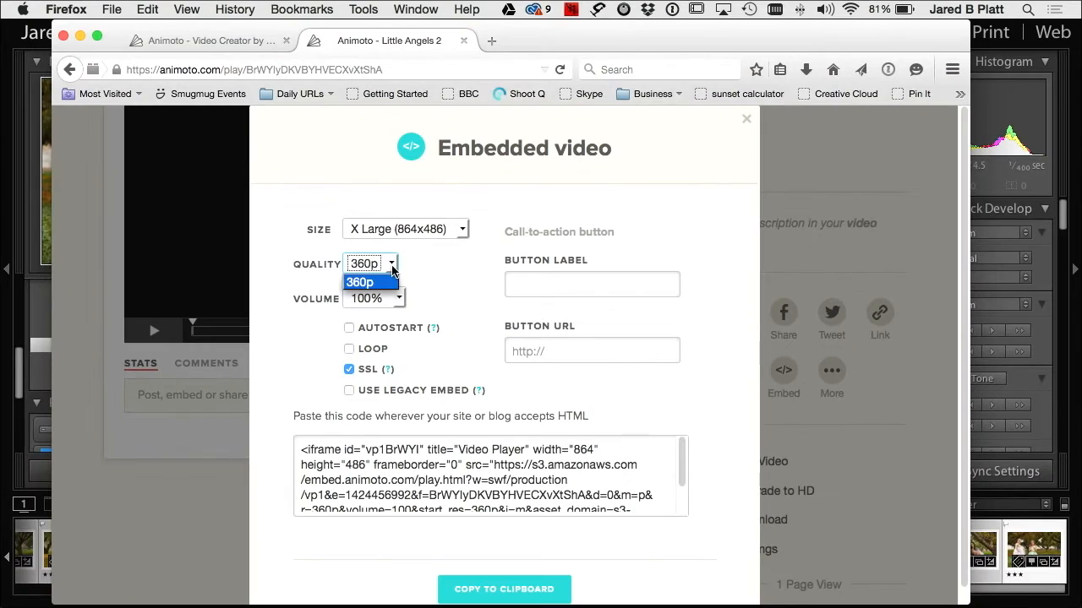
pyautogui.click(343, 267)
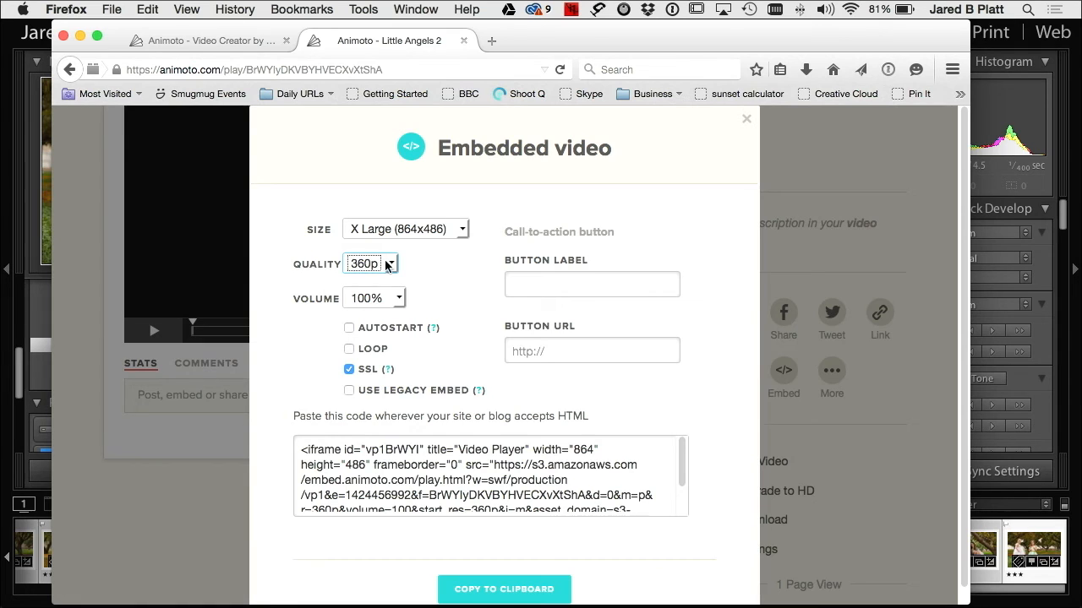
pyautogui.click(747, 119)
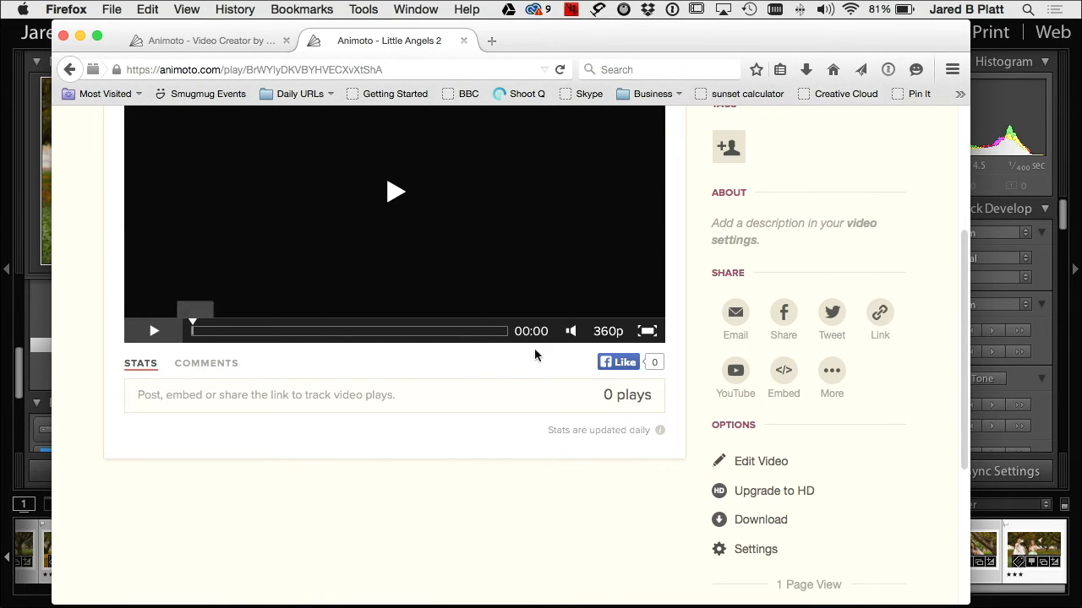
# - Upgrade the Little Angels 2 video to 1080p, 720p and 480p, and close the video quality dialog
pyautogui.scroll(-1, 837, 465)
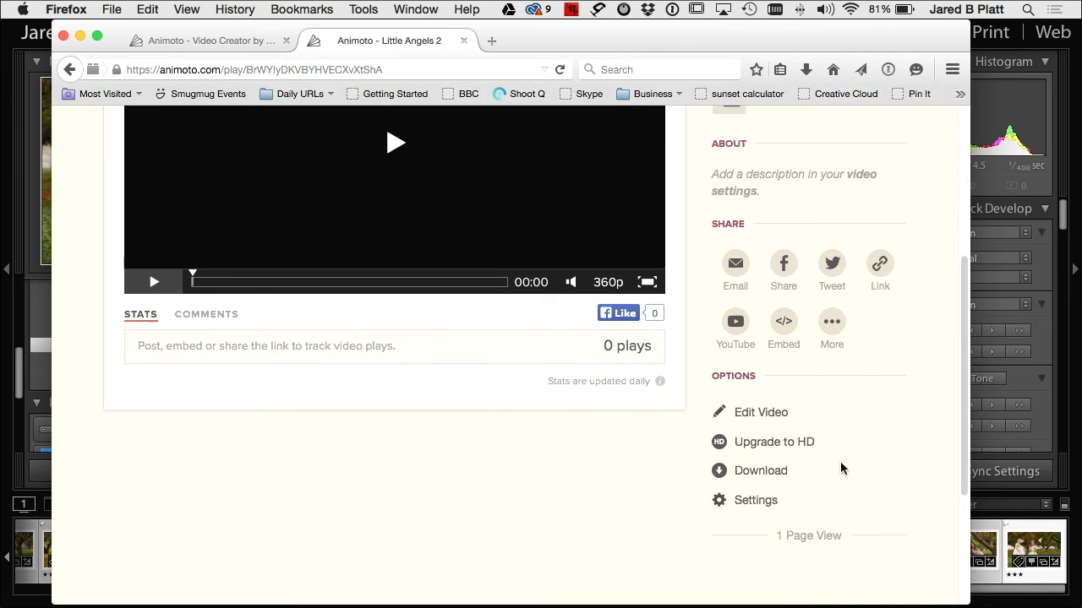
pyautogui.click(772, 450)
pyautogui.scroll(-5, 744, 409)
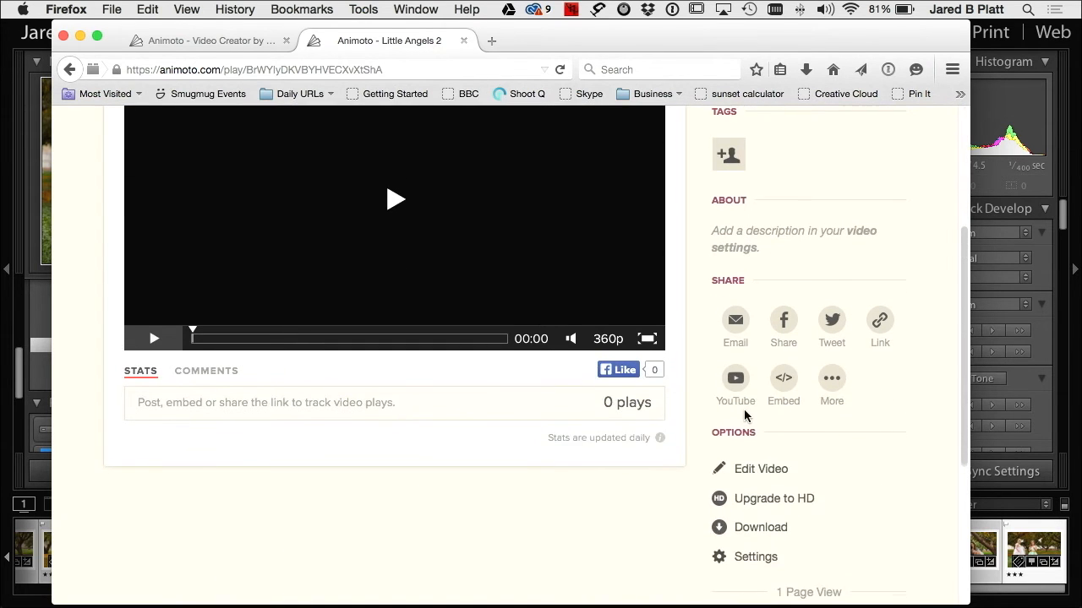
pyautogui.scroll(-1, 744, 415)
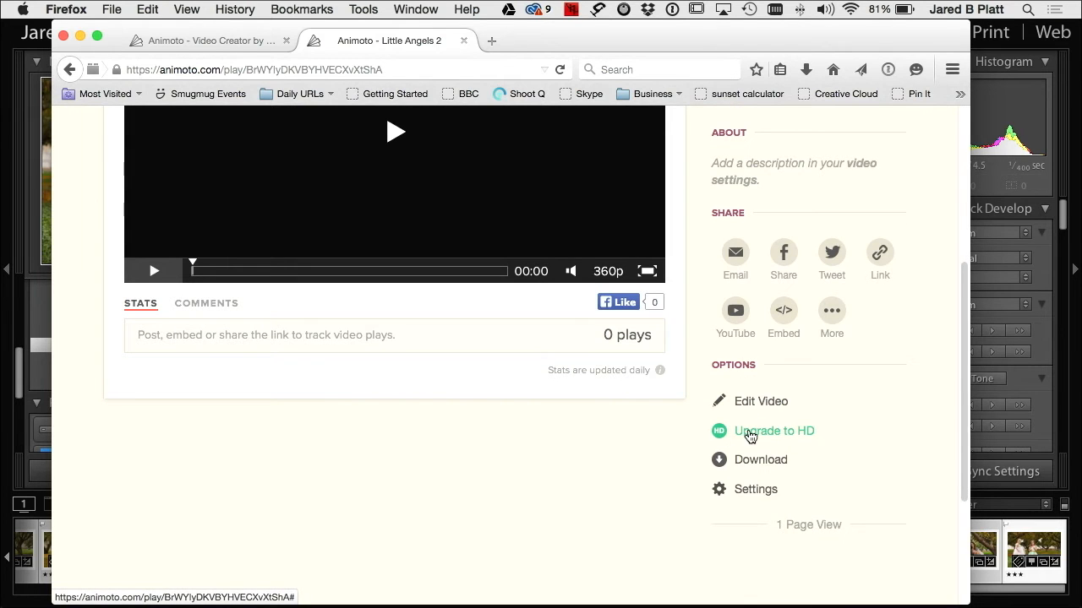
pyautogui.click(744, 432)
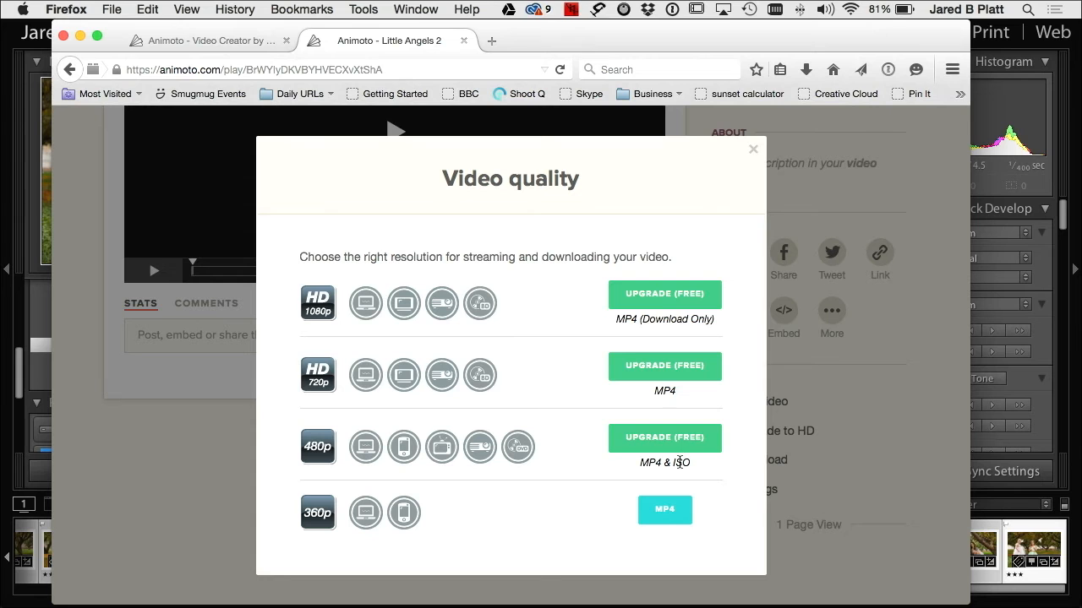
pyautogui.click(659, 301)
pyautogui.click(666, 363)
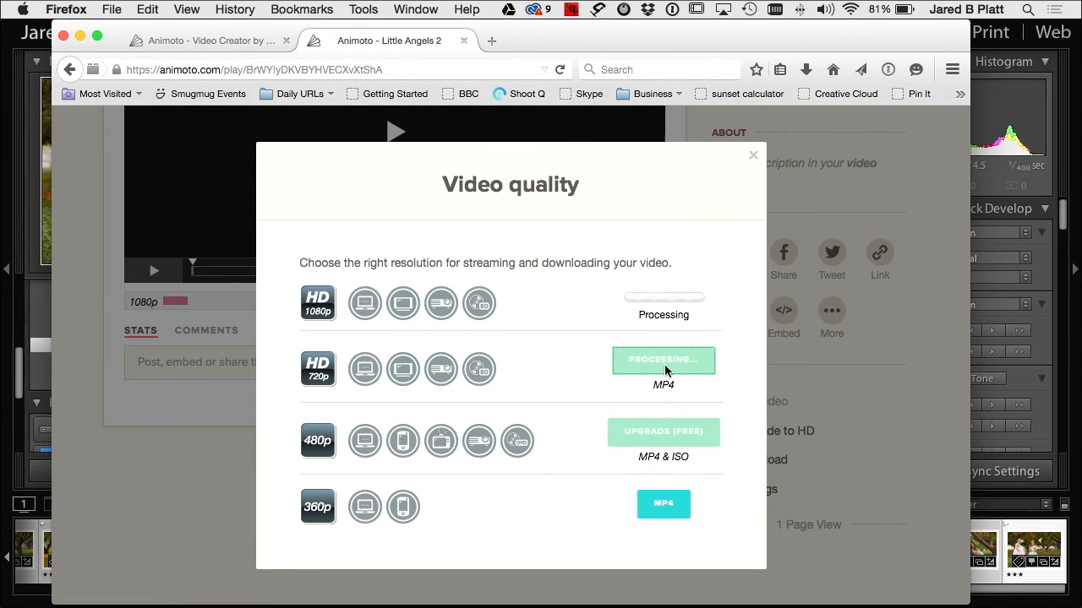
pyautogui.click(665, 425)
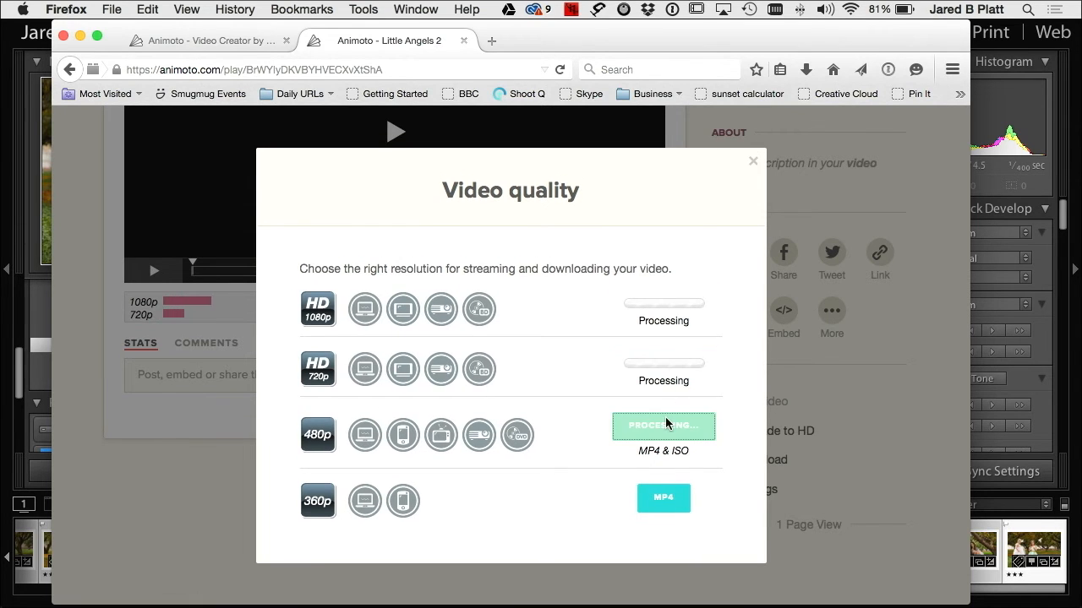
pyautogui.click(753, 165)
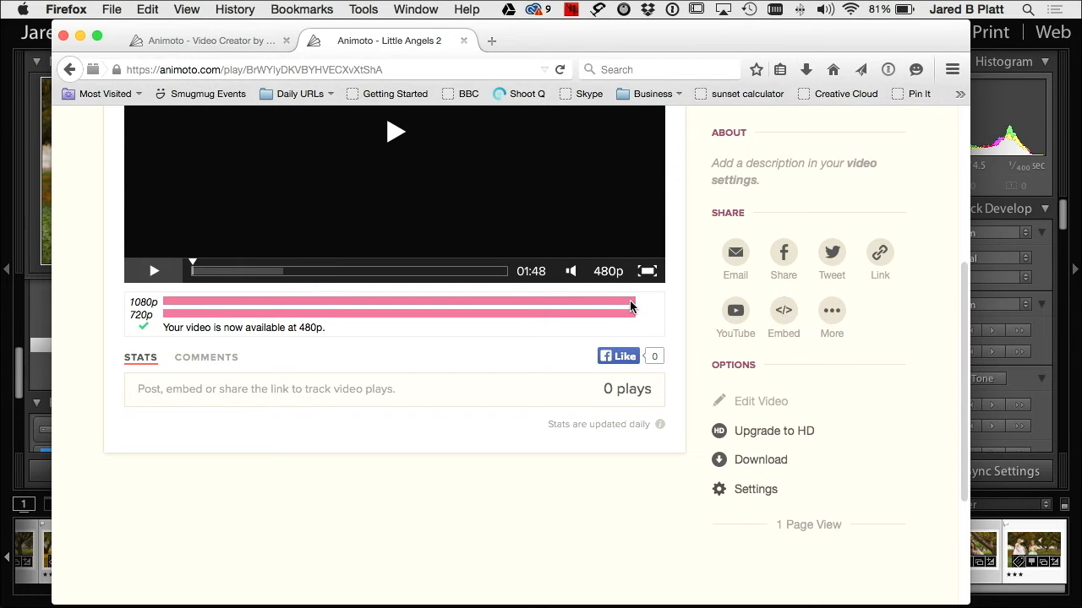
# - Reopen the embed settings, choose 480p quality and review the volume choices
pyautogui.click(784, 312)
pyautogui.click(387, 264)
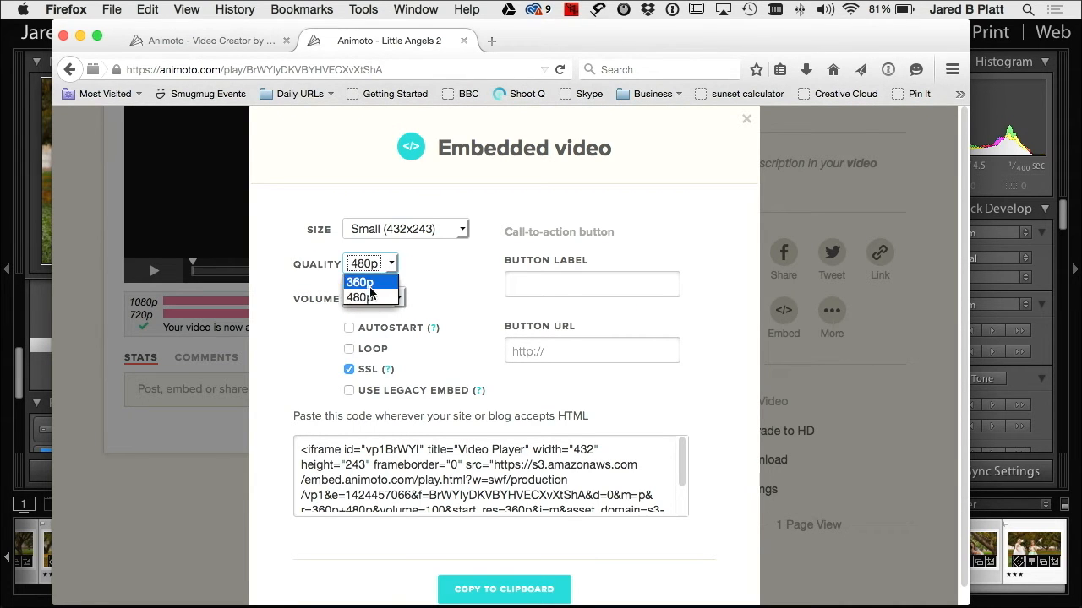
pyautogui.click(391, 296)
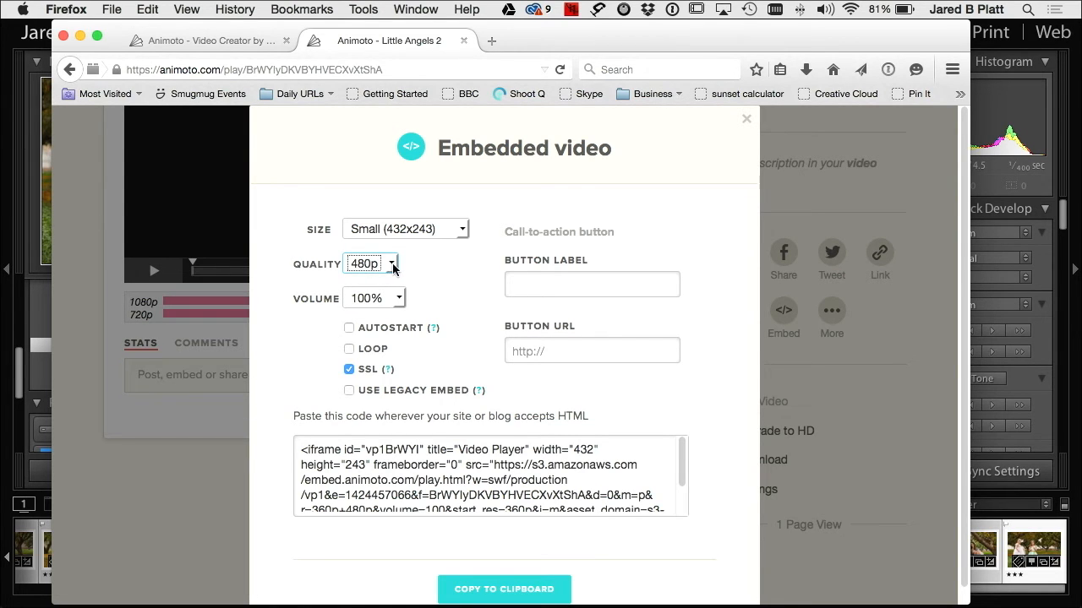
pyautogui.click(393, 267)
pyautogui.click(420, 262)
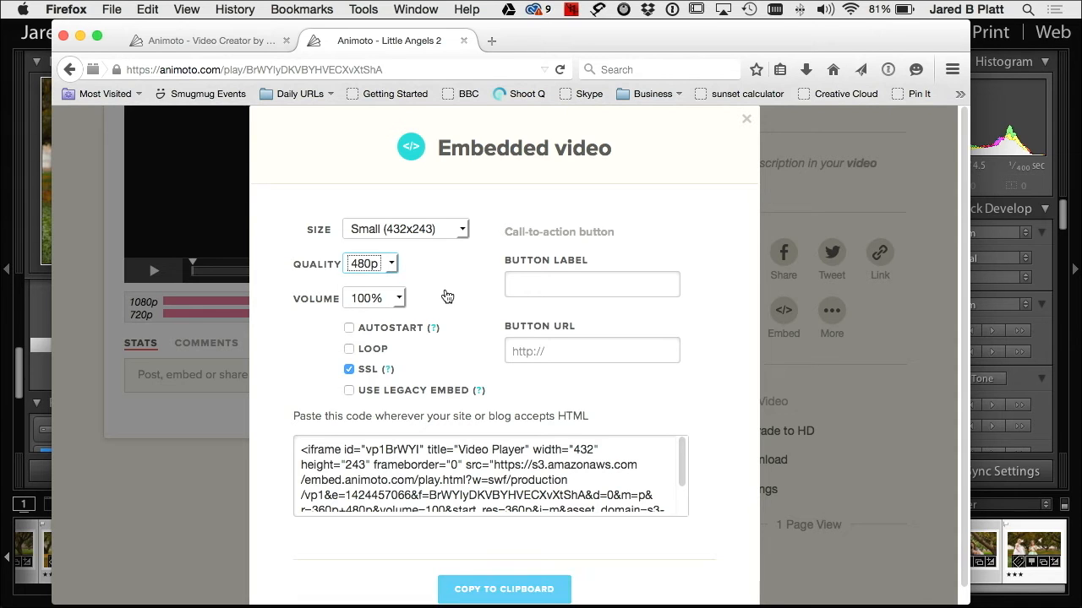
pyautogui.click(403, 300)
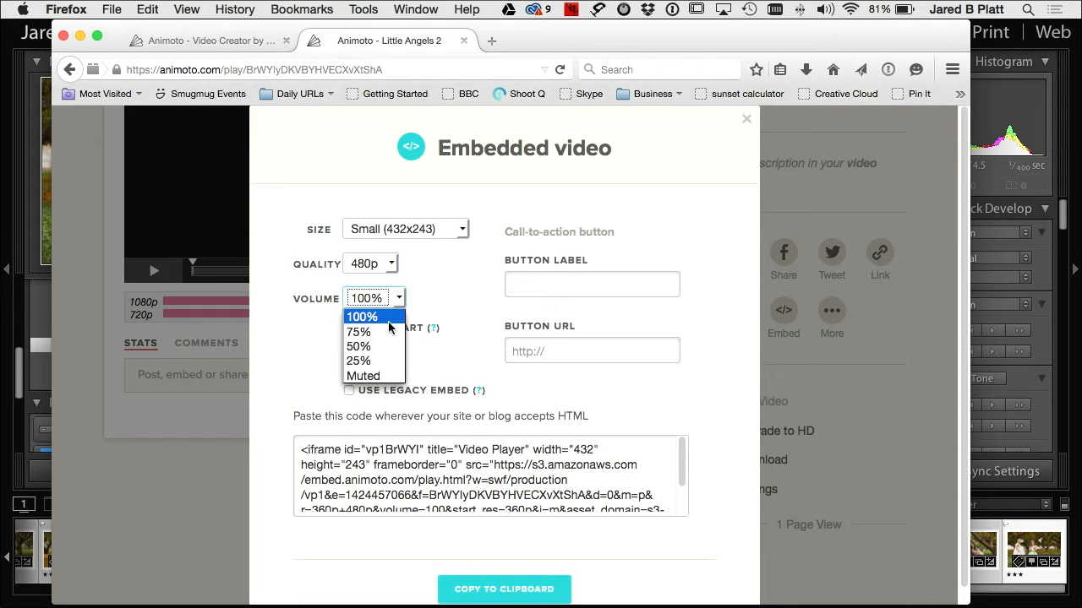
pyautogui.click(440, 291)
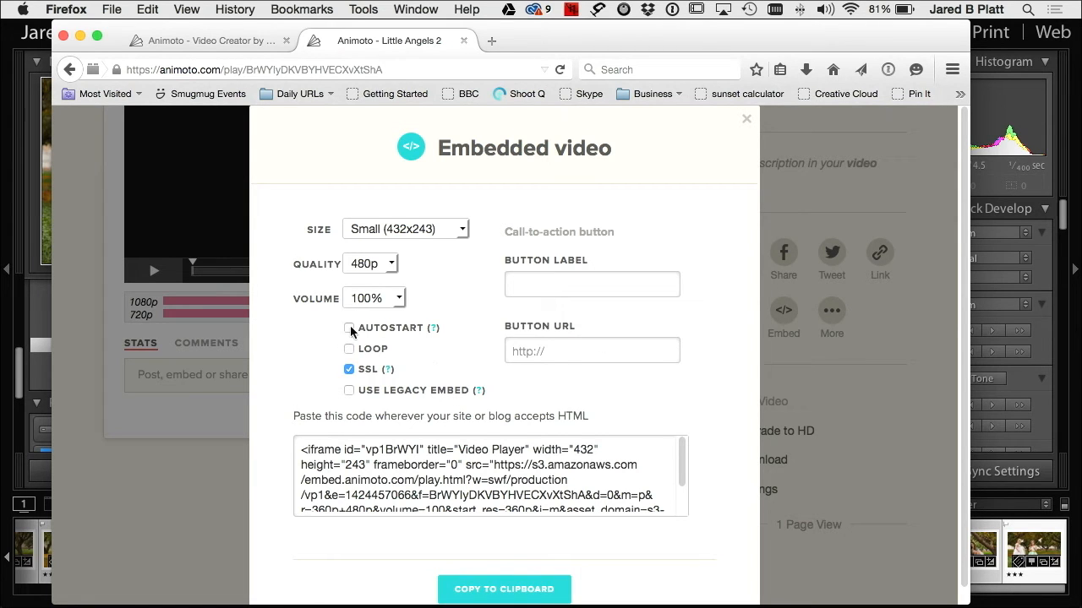
# - Select the video's whole HTML embed code for copying and close the embed settings
pyautogui.scroll(-2, 528, 450)
pyautogui.scroll(2, 528, 450)
pyautogui.click(516, 464)
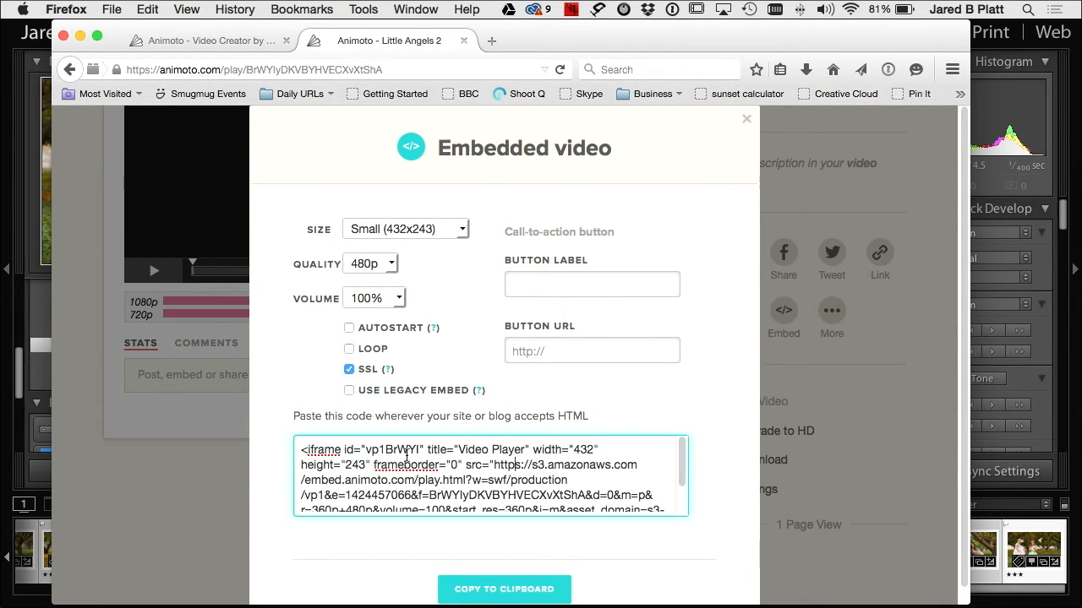
pyautogui.doubleClick(385, 450)
pyautogui.press('super+c')
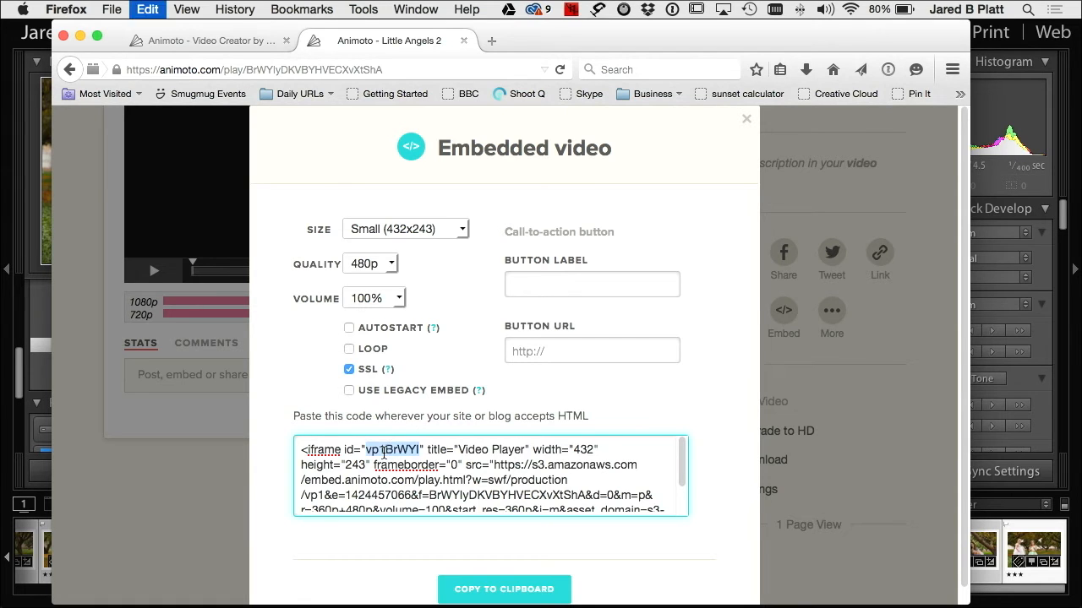
pyautogui.press('super+a')
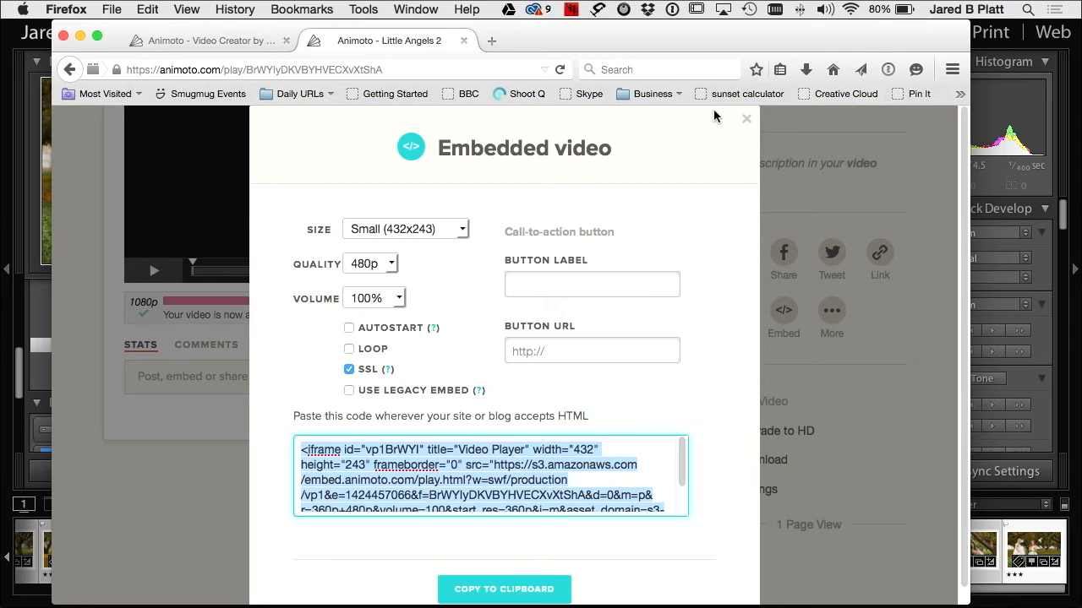
pyautogui.click(748, 122)
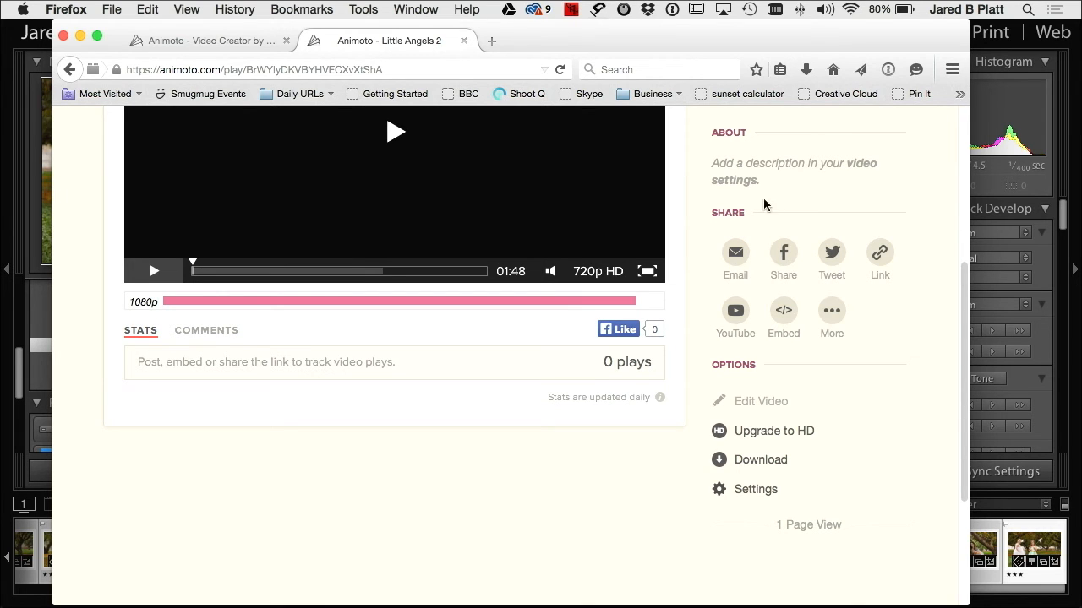
# - Review the additional sharing destinations for the video and close the list
pyautogui.click(833, 315)
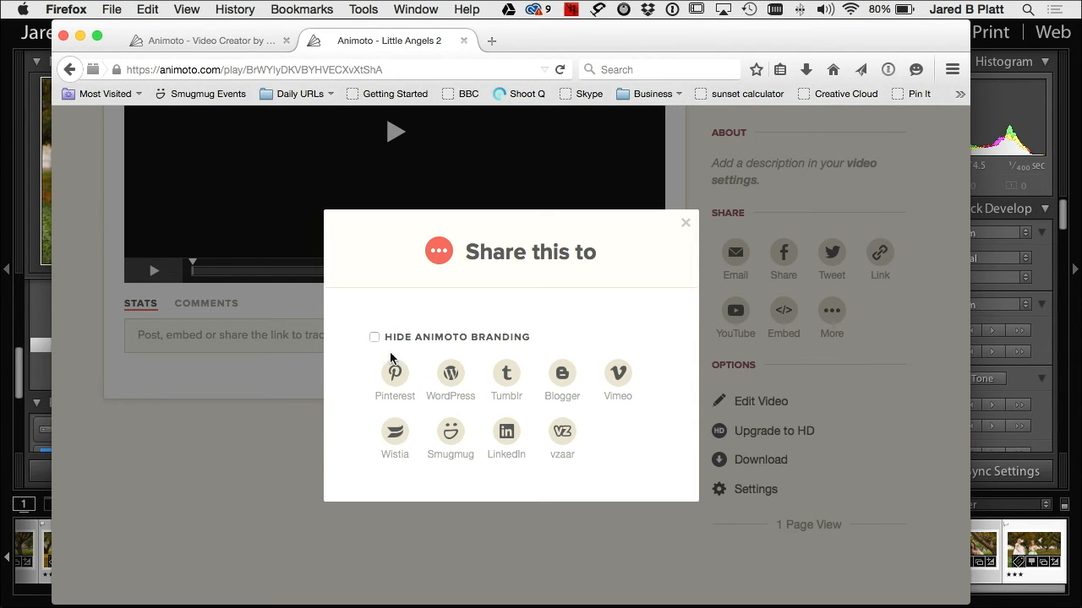
pyautogui.click(681, 225)
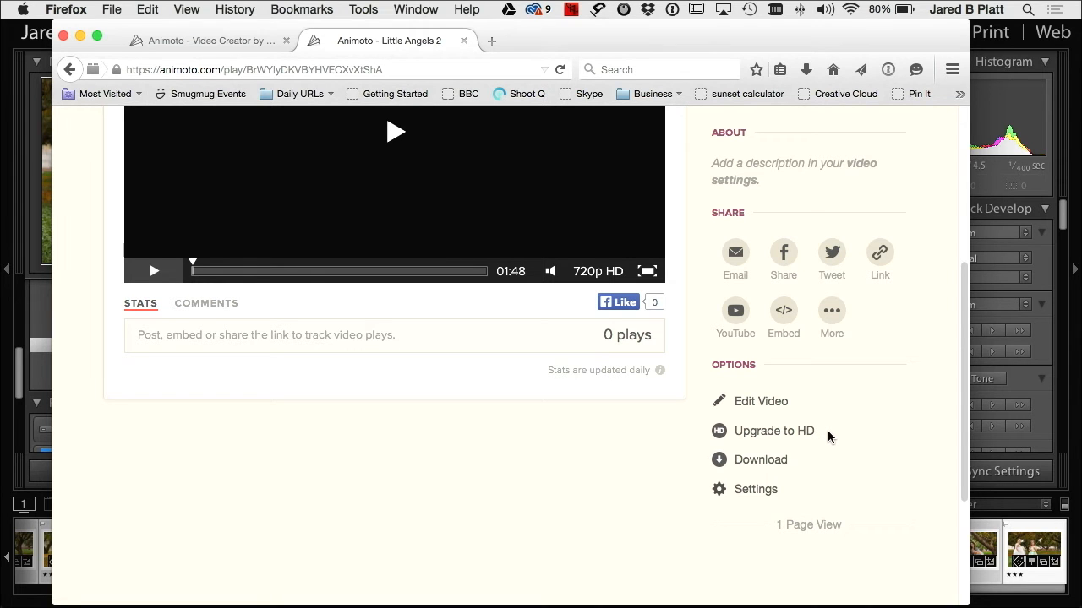
# - Download the 1080p MP4 version of the video, choosing to save the file
pyautogui.click(737, 463)
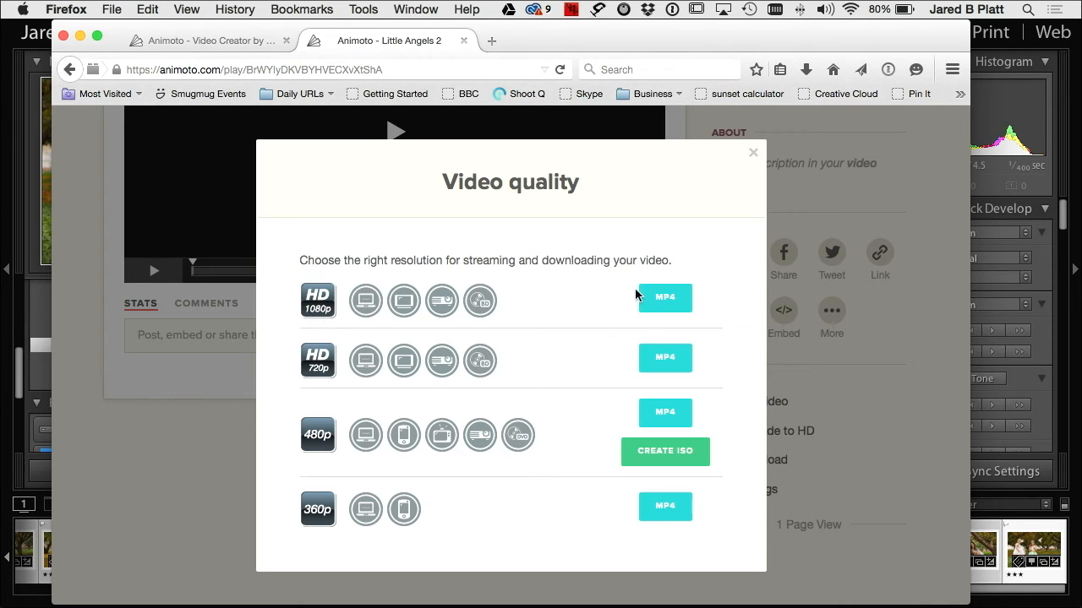
pyautogui.click(666, 300)
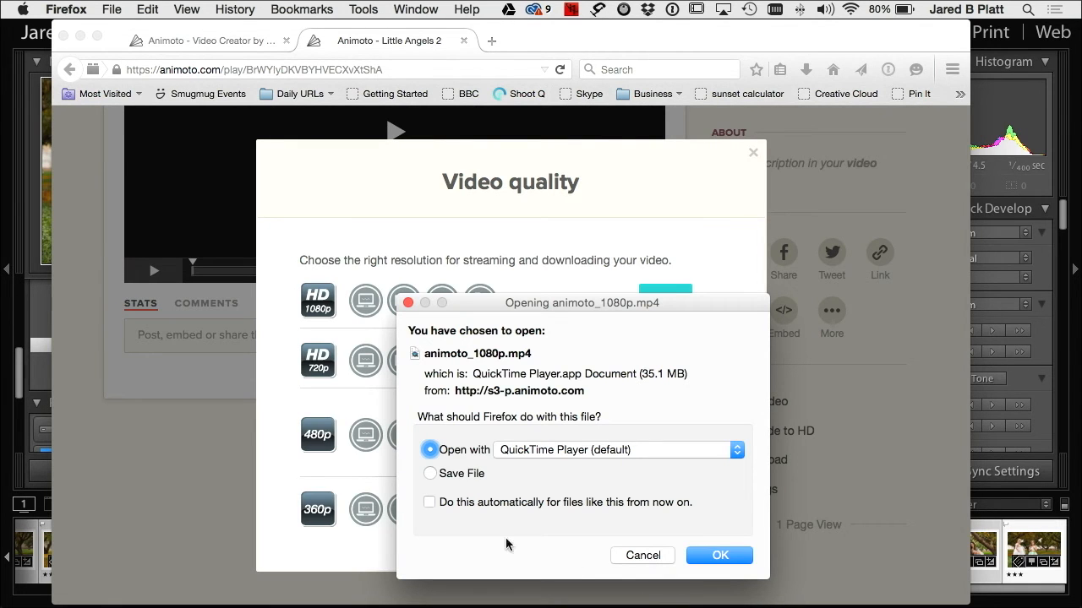
pyautogui.click(454, 471)
pyautogui.click(719, 555)
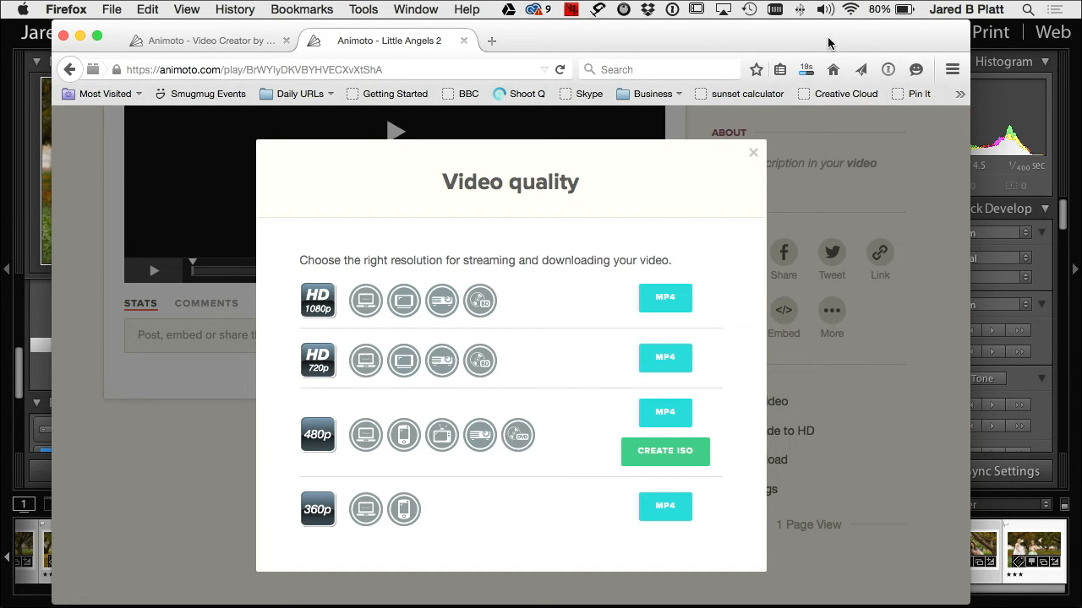
# - Switch to Lightroom, open the Salty Picnic SS Candidates collection and hide the side panels
pyautogui.press('super+Tab')
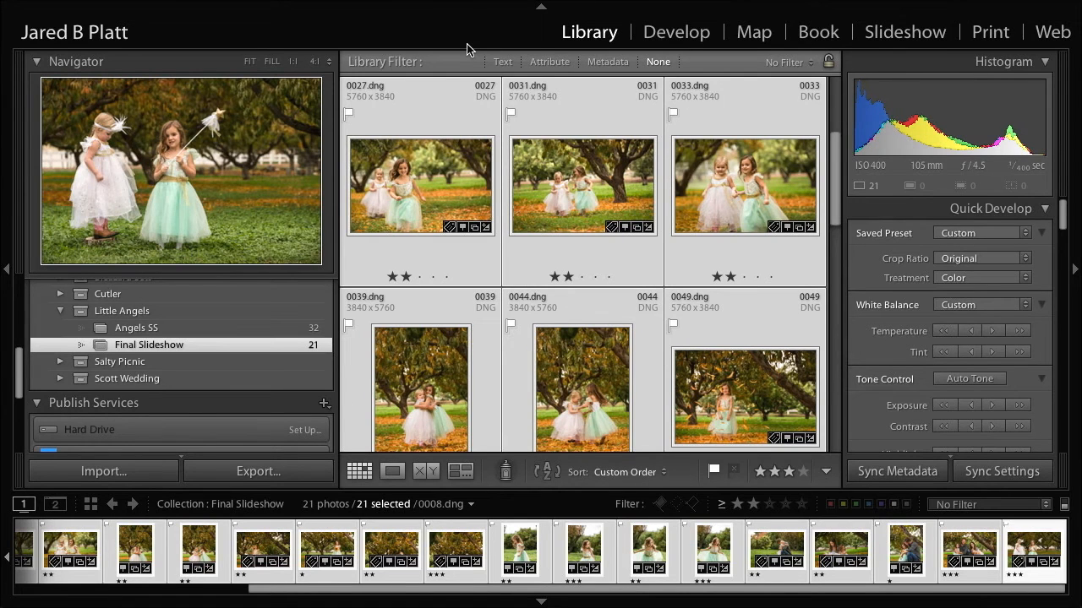
pyautogui.click(60, 361)
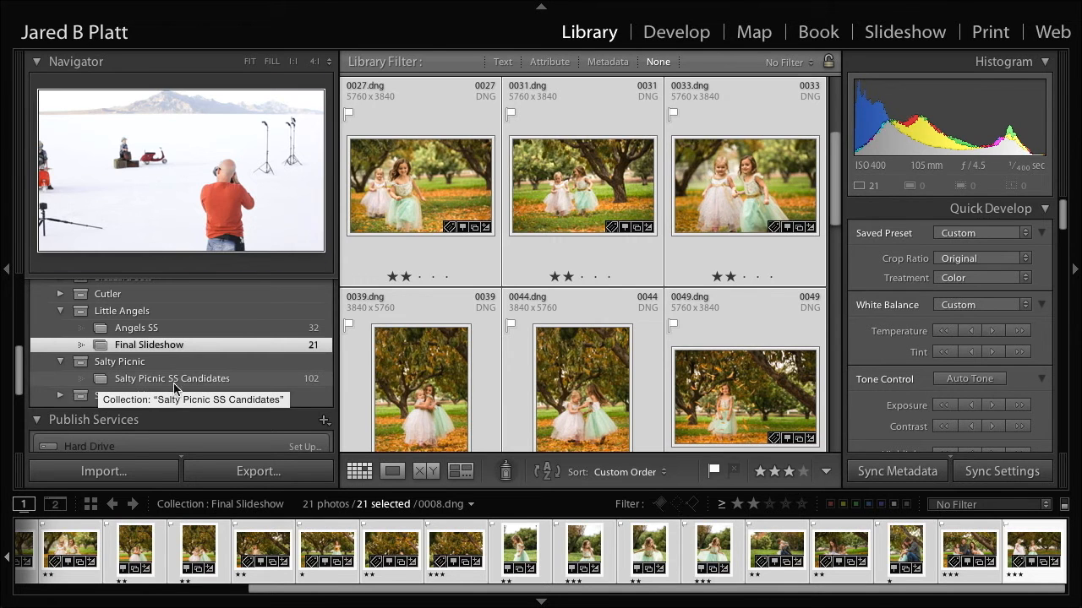
pyautogui.scroll(-2, 163, 361)
pyautogui.click(156, 324)
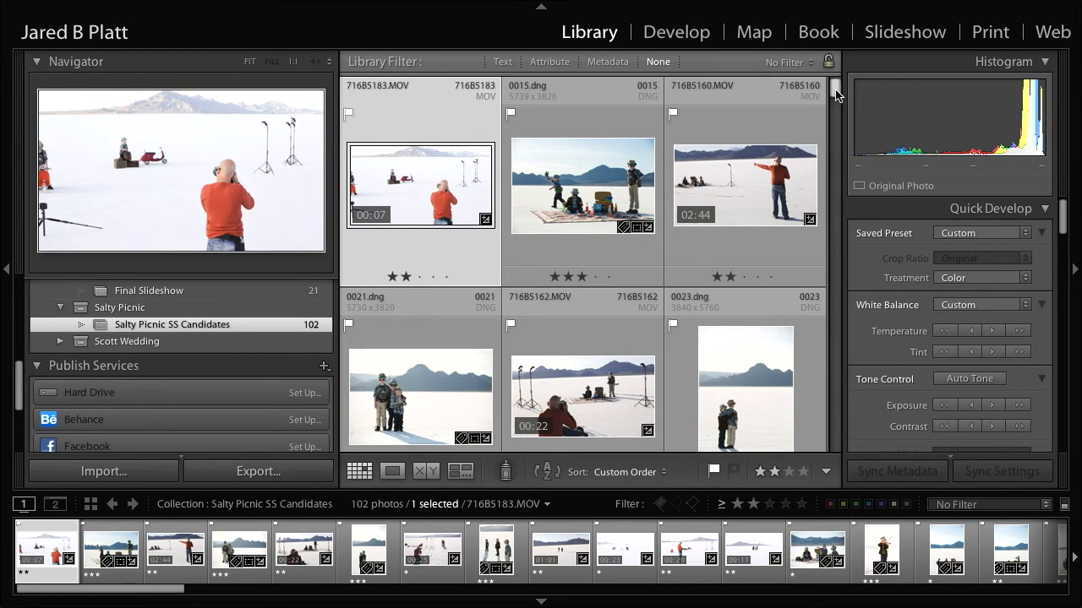
pyautogui.press('Tab')
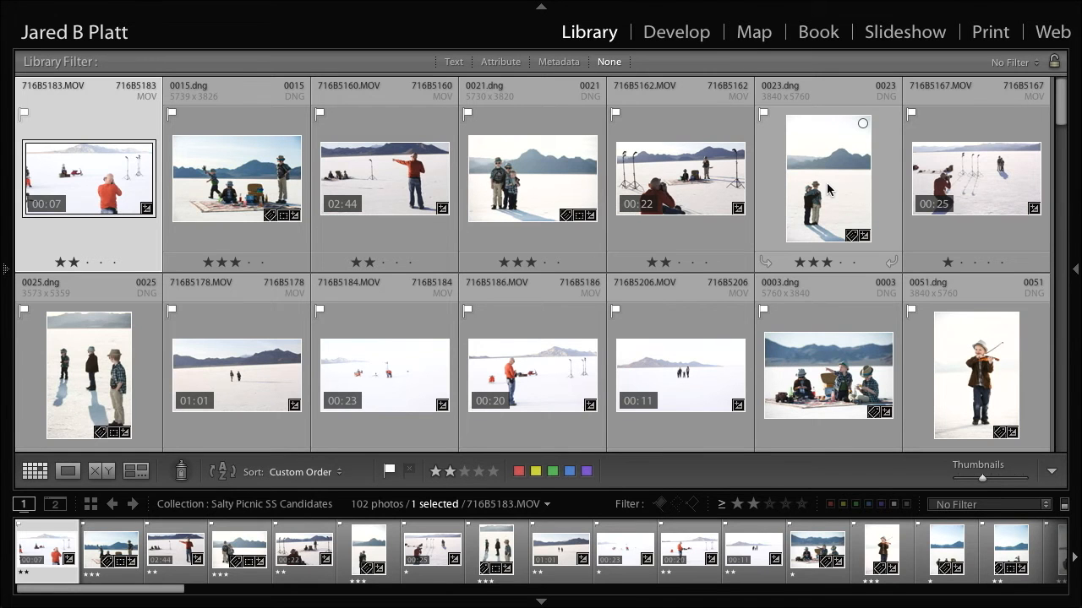
# - Browse the Salty Picnic candidates and view the scooter shot 0030.tif and the sunset photos 0031.dng and 0123.dng enlarged
pyautogui.scroll(-3, 845, 321)
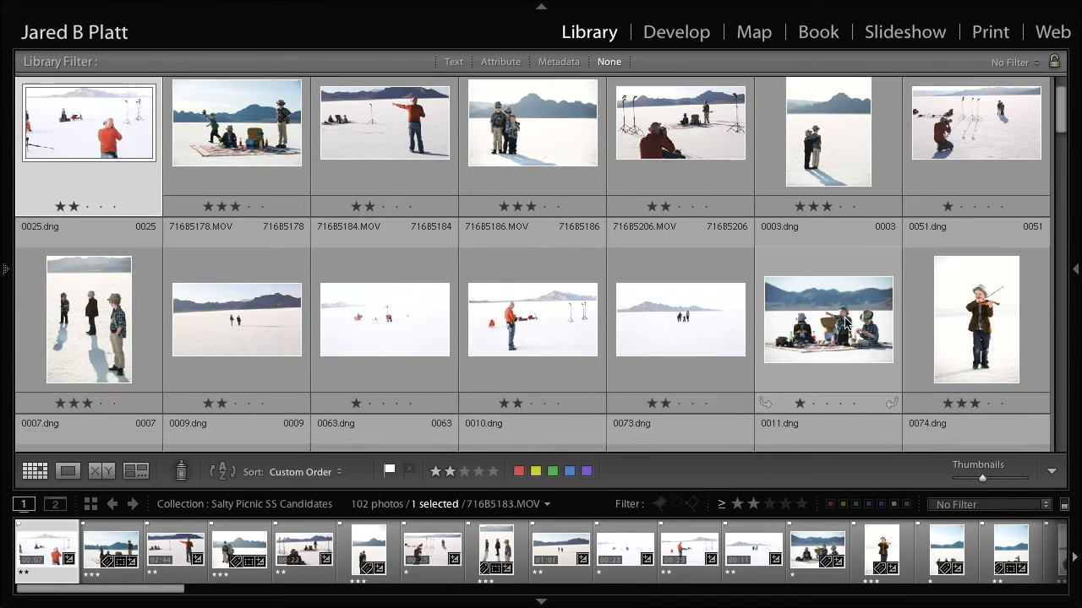
pyautogui.scroll(-6, 843, 317)
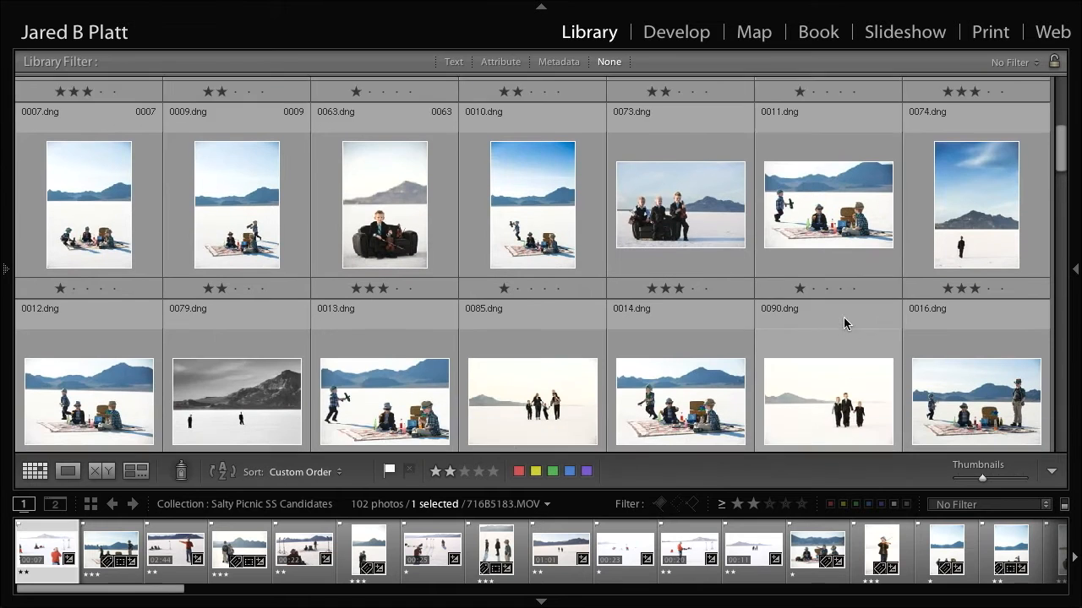
pyautogui.scroll(-5, 843, 316)
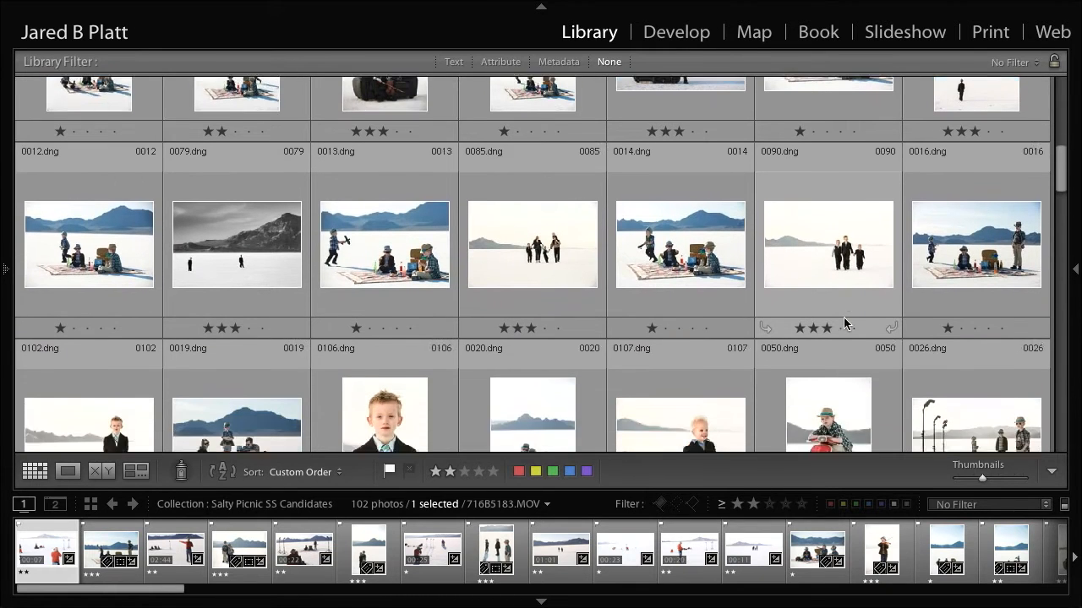
pyautogui.scroll(-2, 843, 317)
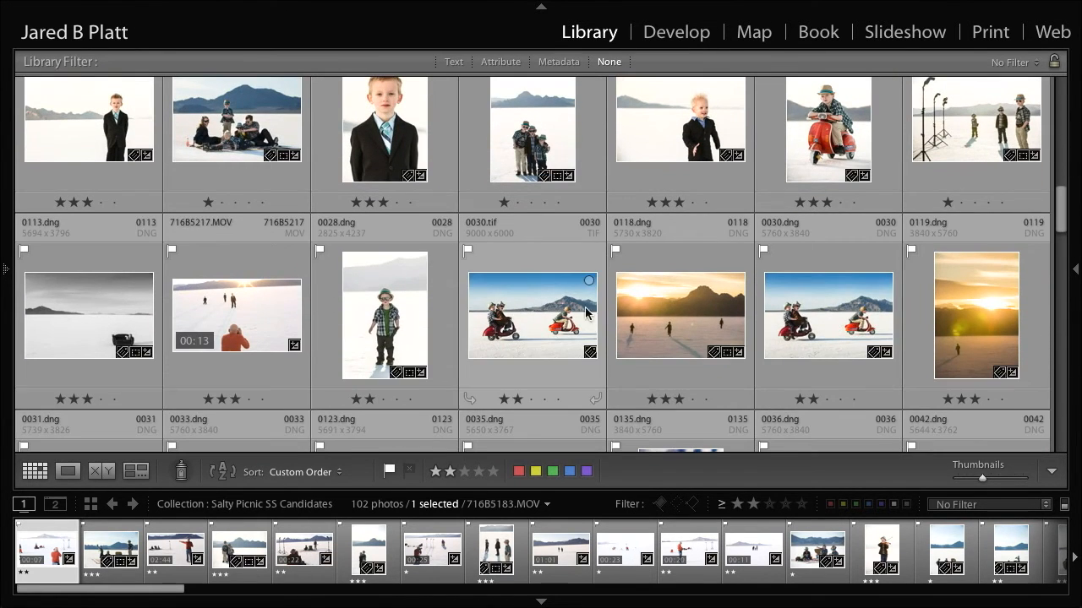
pyautogui.click(509, 315)
pyautogui.doubleClick(509, 314)
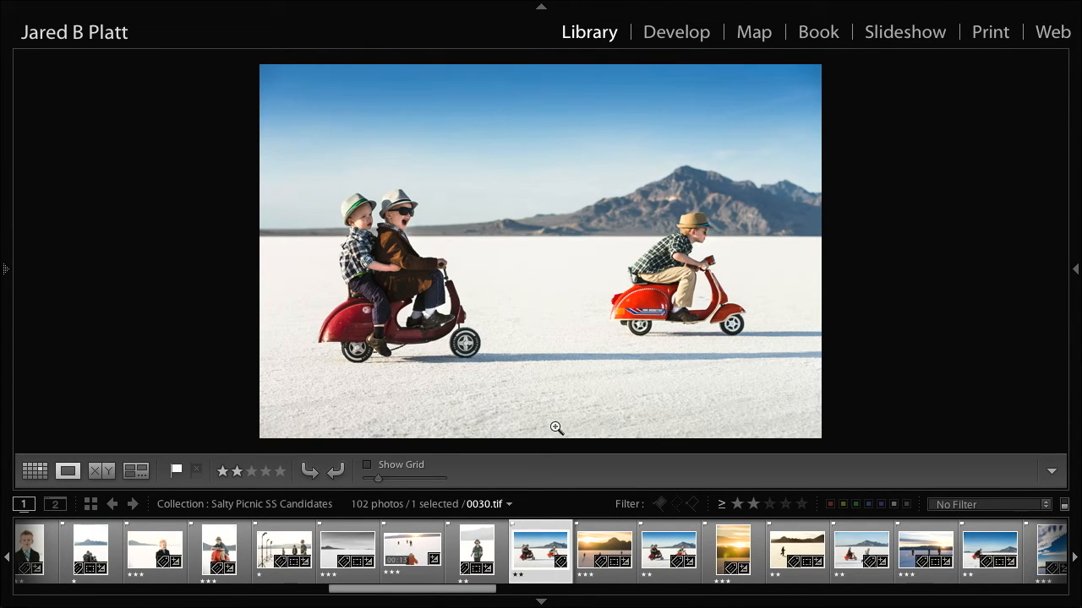
pyautogui.click(606, 546)
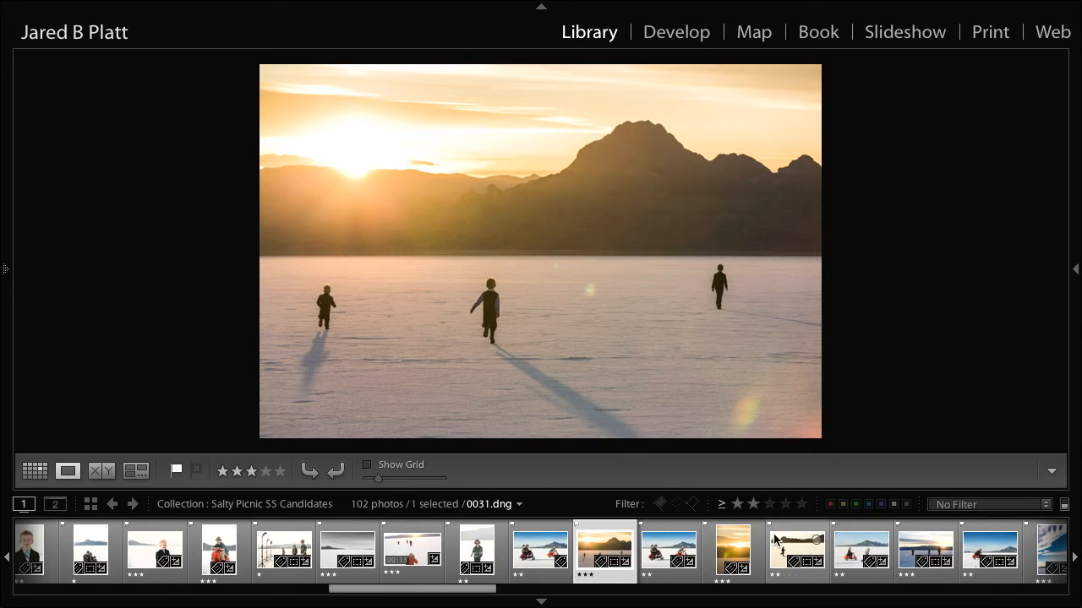
pyautogui.scroll(-2, 775, 540)
pyautogui.click(828, 550)
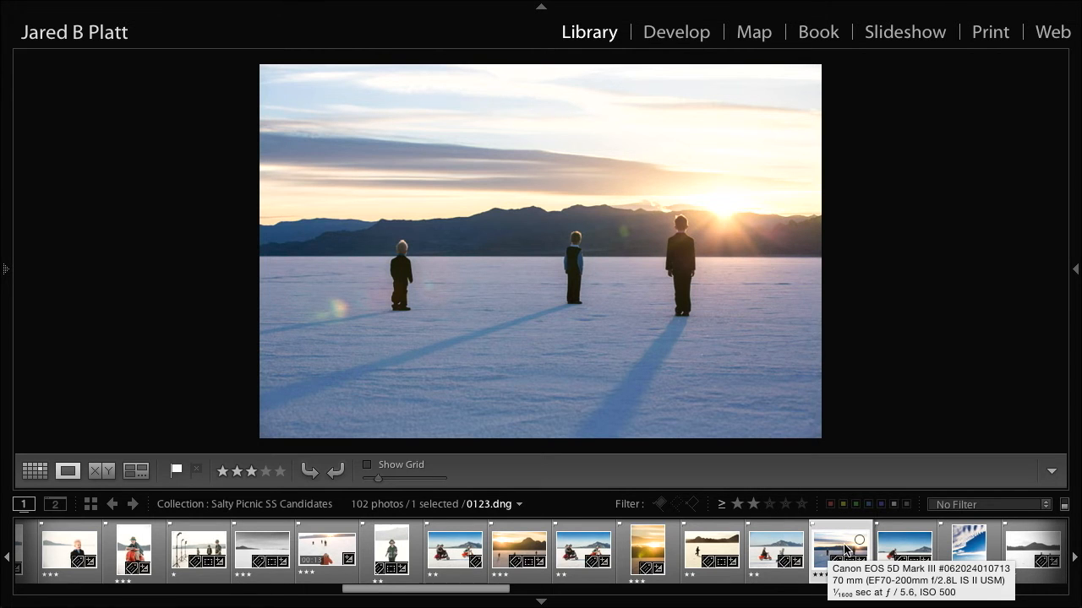
pyautogui.scroll(-5, 832, 550)
# - Return to the thumbnail grid with the side panels shown and browse the 20130413_SLC_Family Portrait Session folder down to its video clips
pyautogui.press('g')
pyautogui.press('Tab')
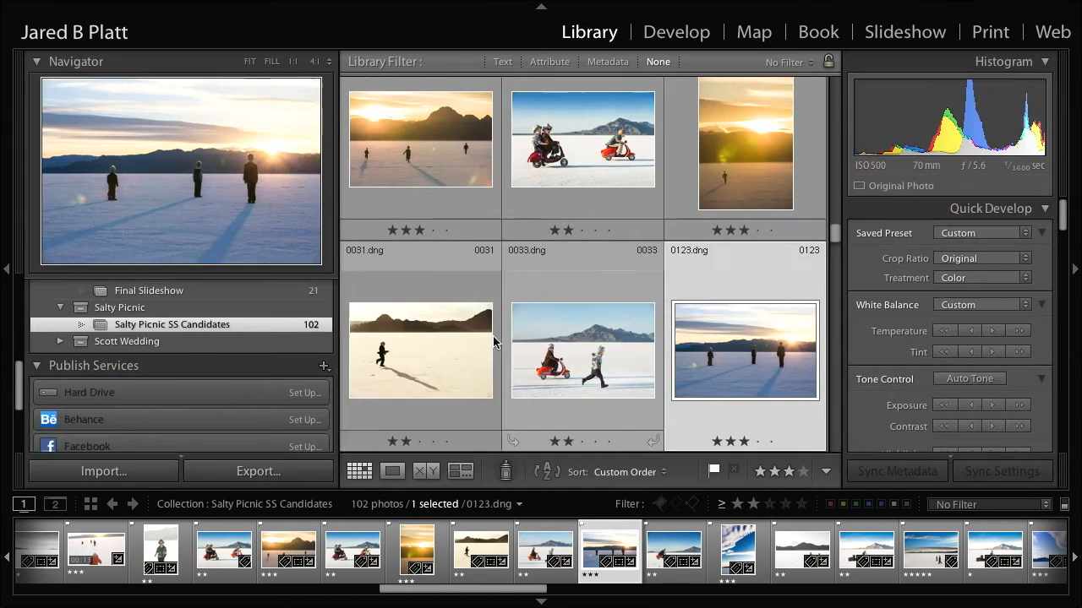
pyautogui.scroll(5, 250, 314)
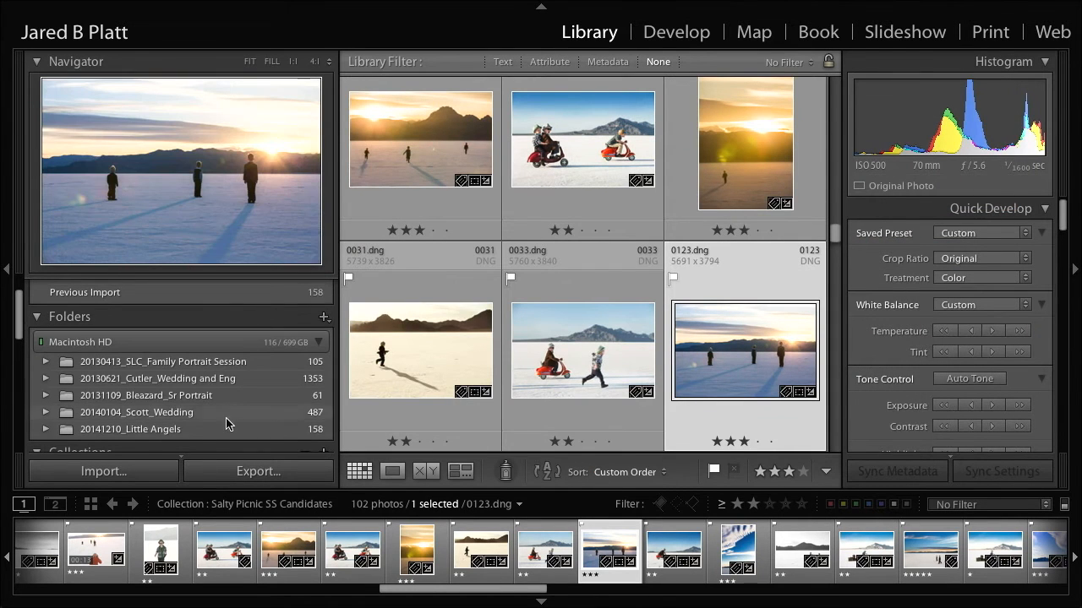
pyautogui.click(177, 361)
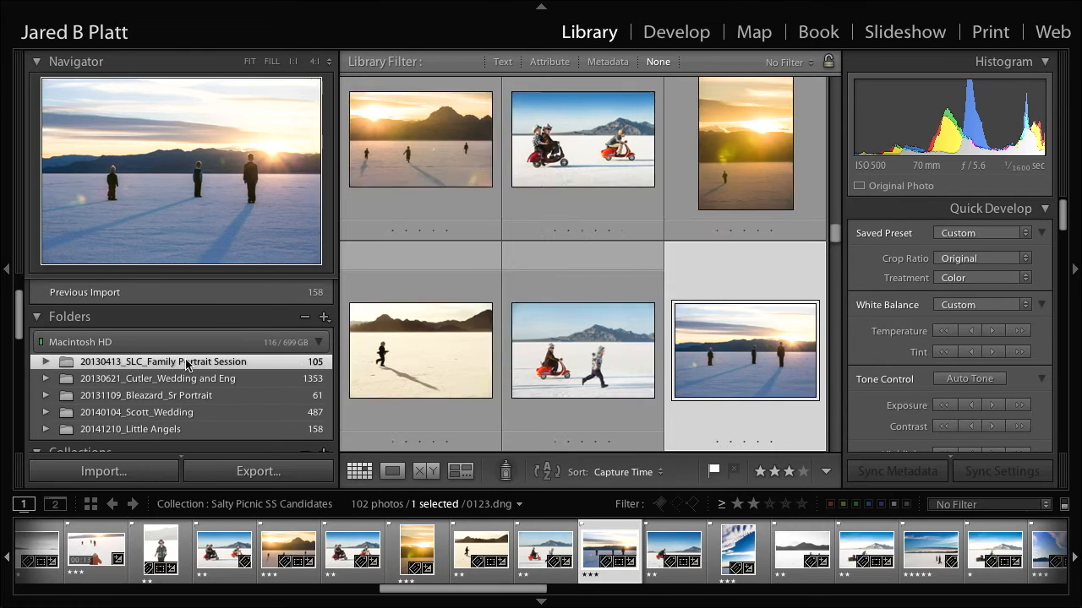
pyautogui.scroll(-3, 647, 349)
pyautogui.scroll(-15, 650, 346)
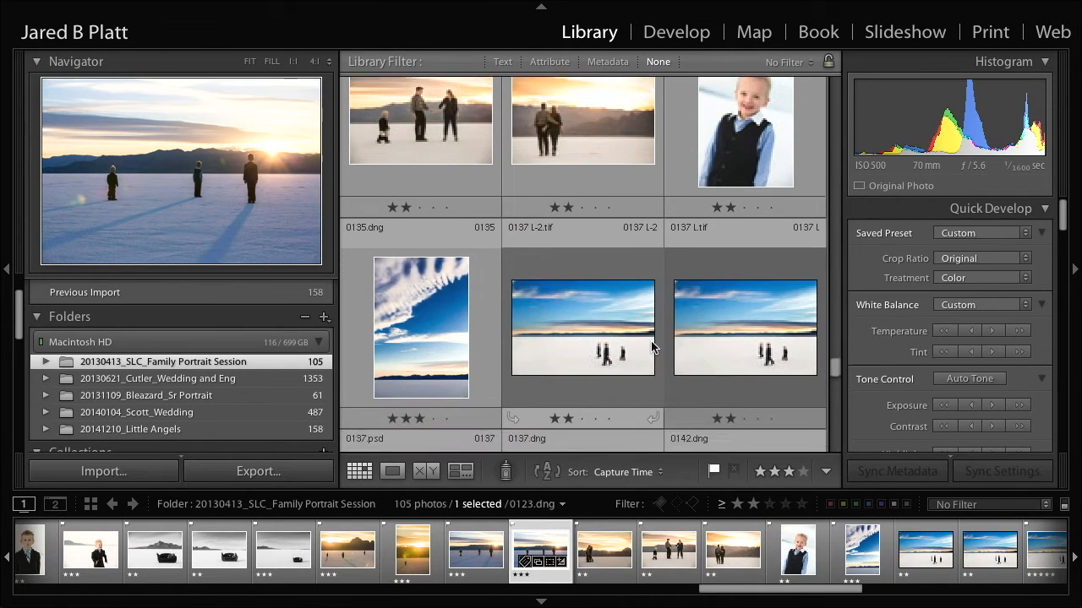
pyautogui.scroll(-5, 651, 346)
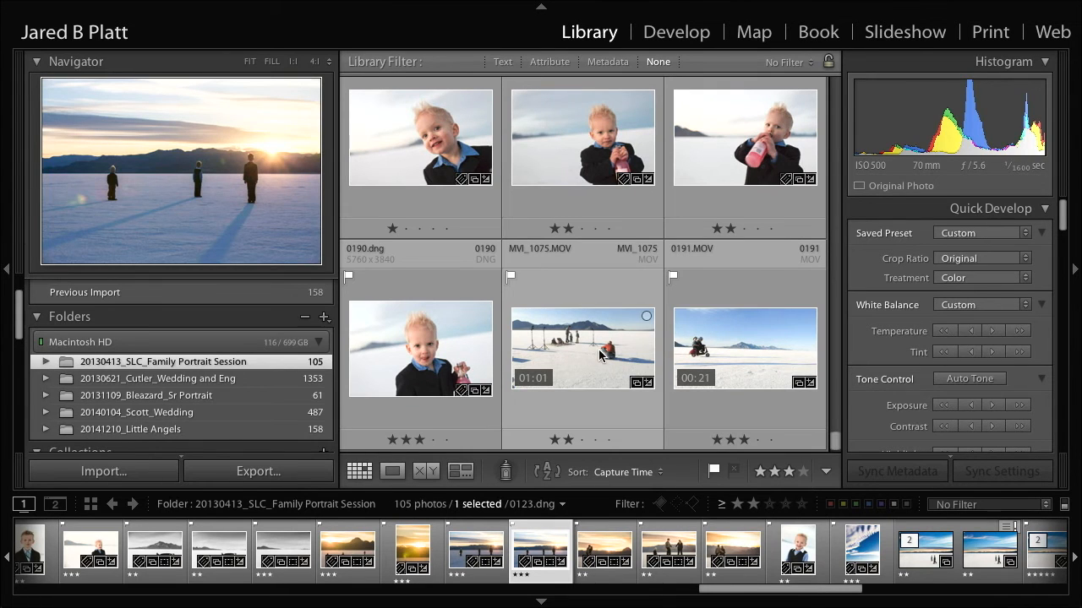
# - Open the scooter clip 0191.MOV in Loupe view, play it and pause it once the second scooter has crossed the frame
pyautogui.click(717, 343)
pyautogui.doubleClick(733, 316)
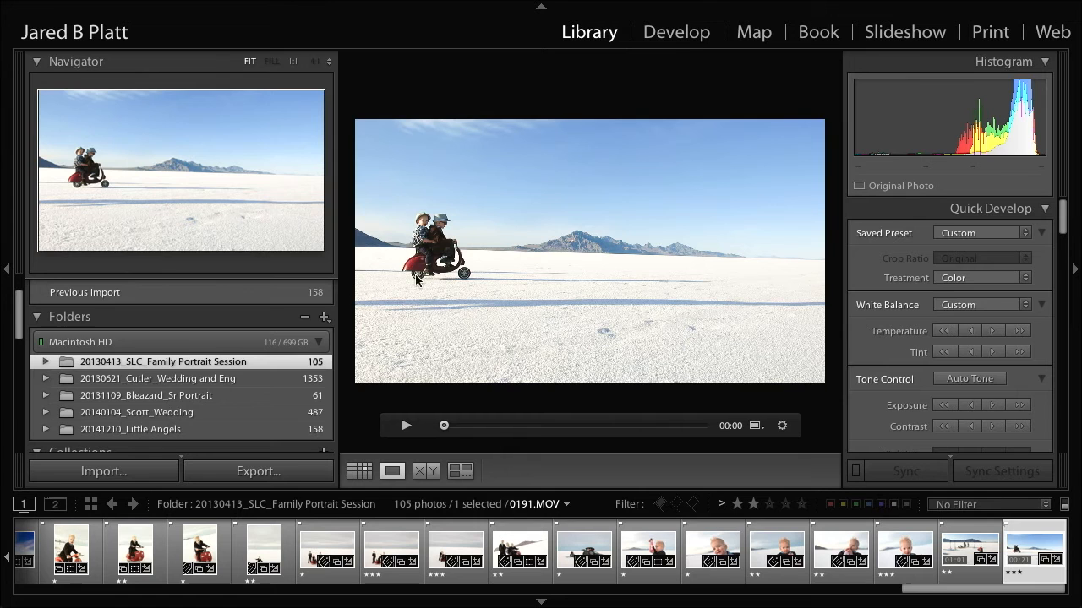
pyautogui.click(407, 428)
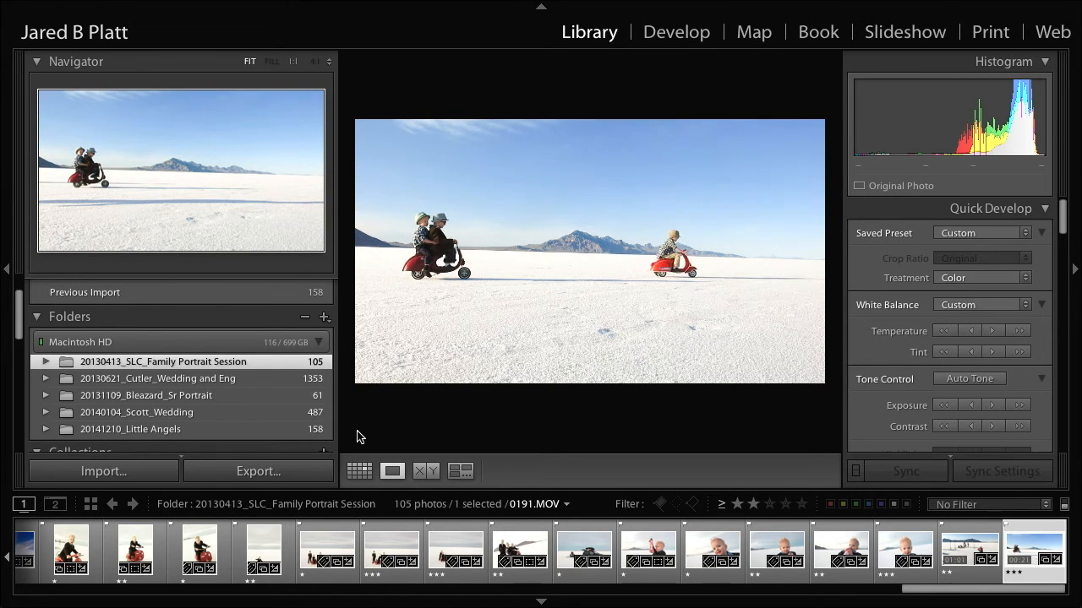
pyautogui.moveTo(386, 413)
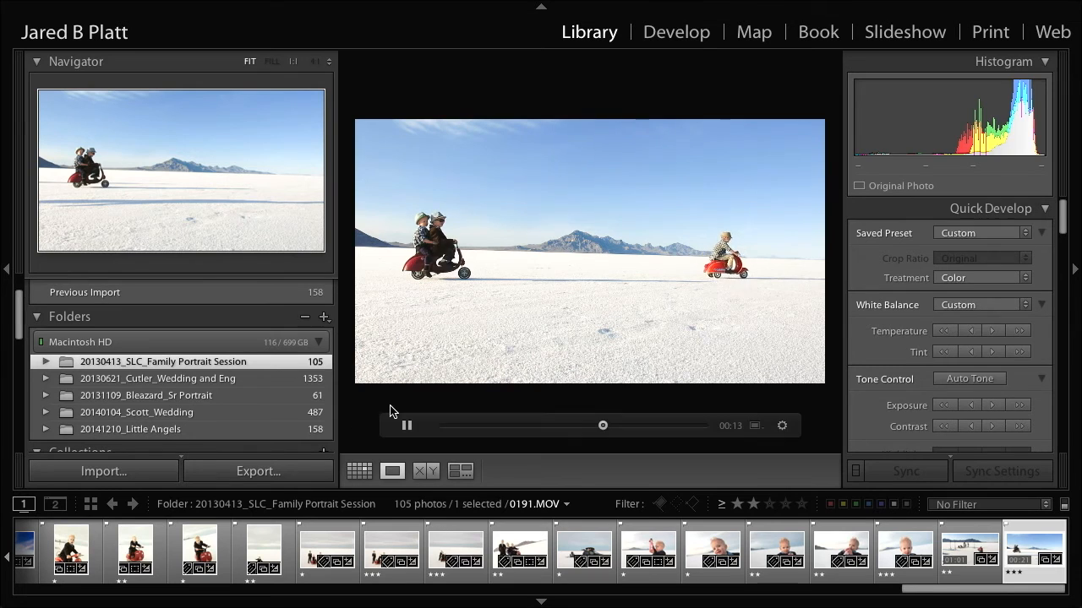
pyautogui.click(407, 427)
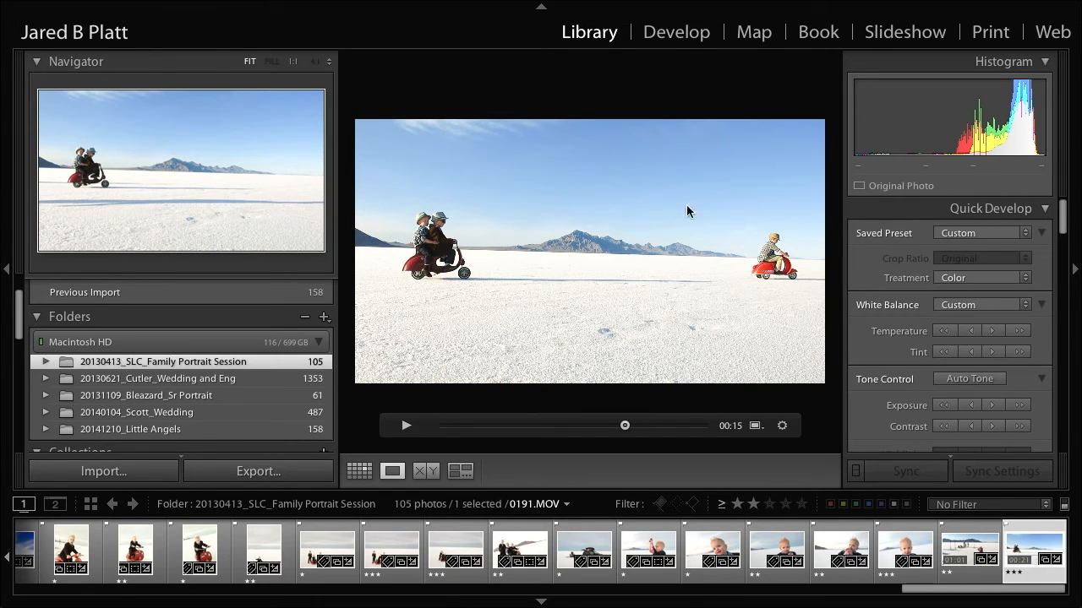
# - Switch to Firefox and open the Salty Picnic 2 video from the My Videos list in Animoto
pyautogui.press('super+Tab')
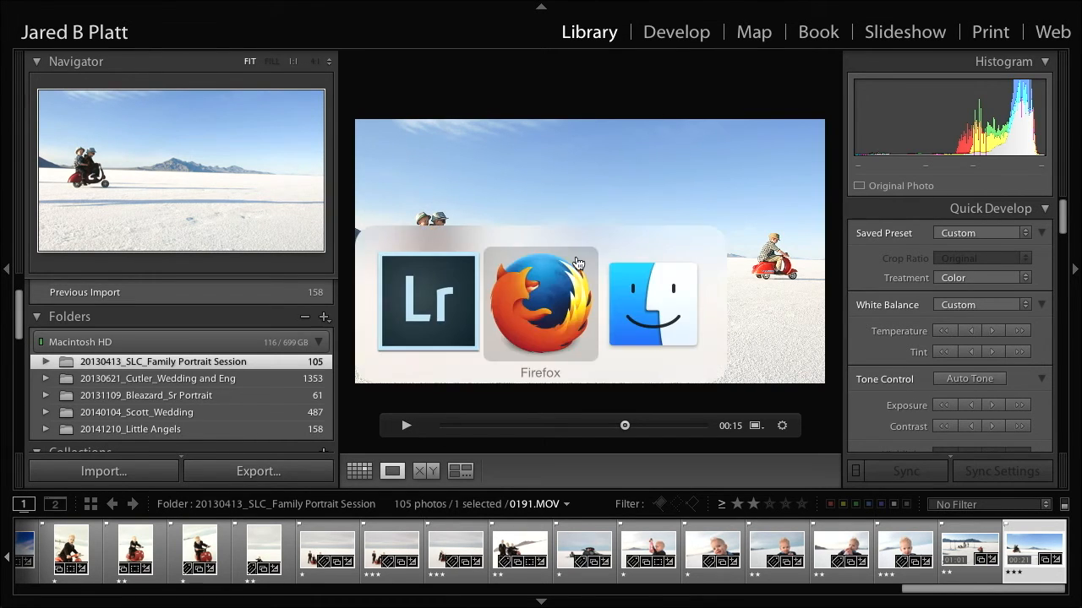
pyautogui.click(752, 152)
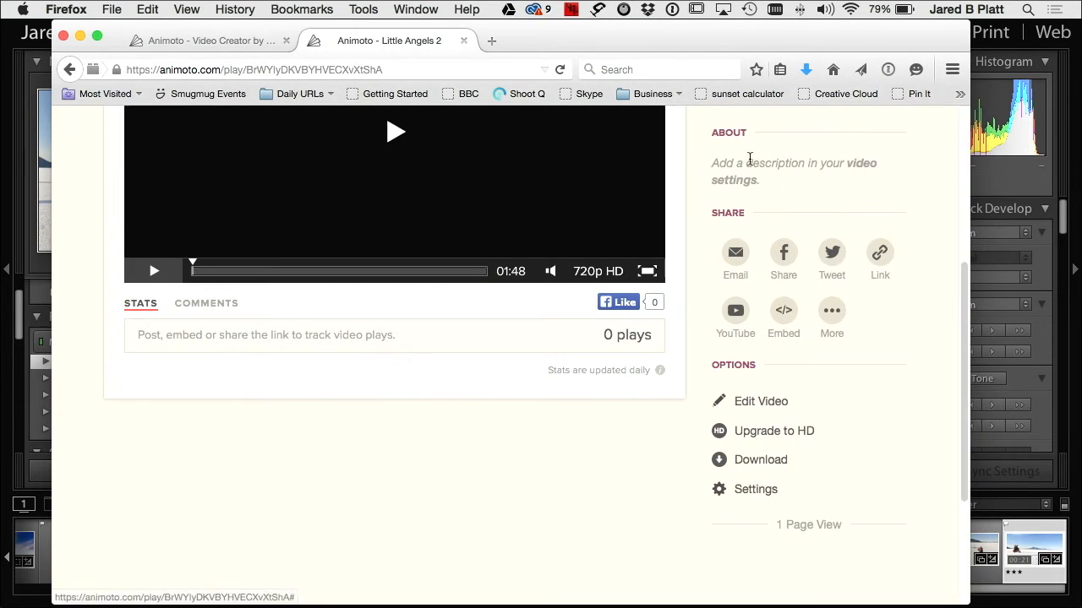
pyautogui.scroll(5, 541, 203)
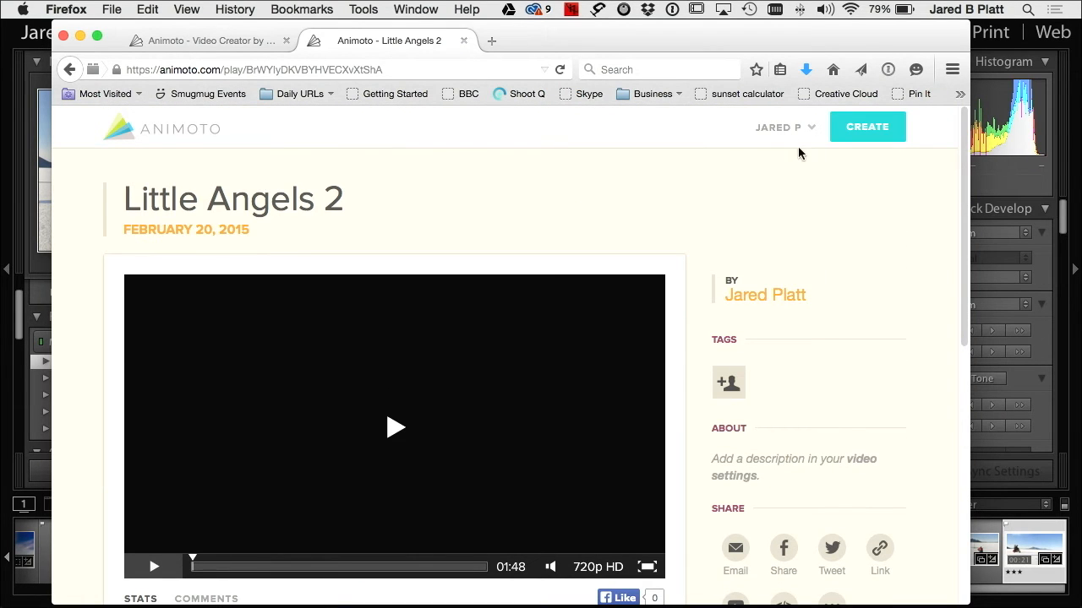
pyautogui.moveTo(795, 131)
pyautogui.click(769, 169)
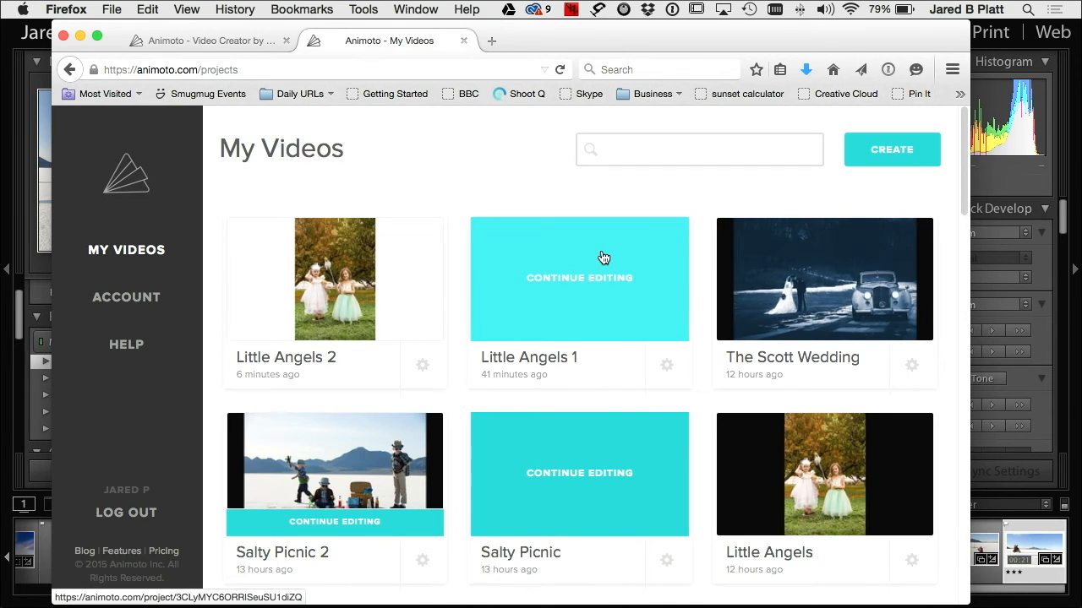
pyautogui.scroll(-1, 603, 258)
pyautogui.moveTo(305, 443)
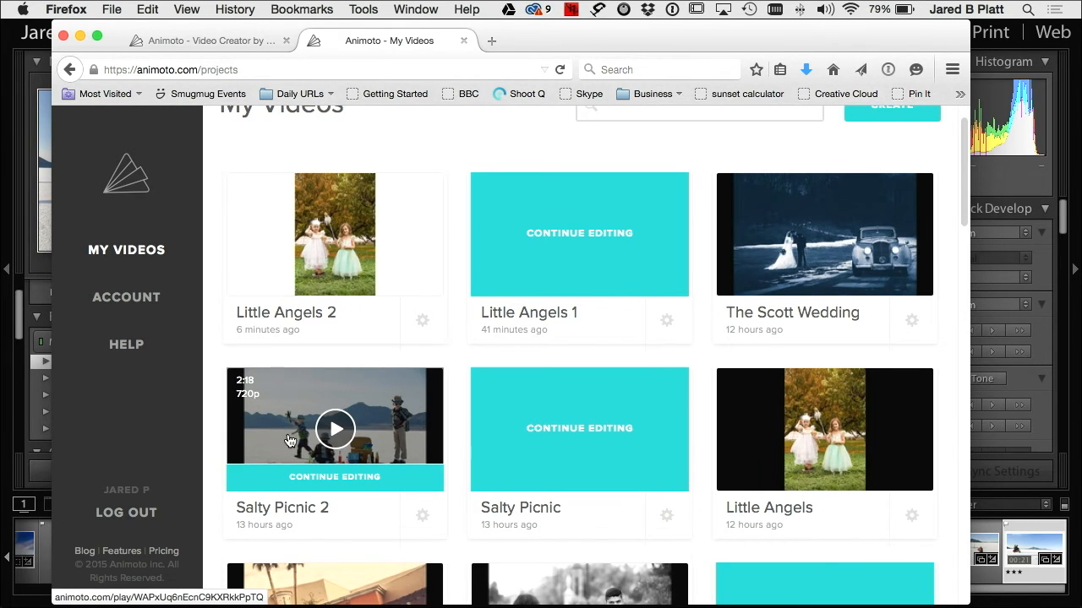
pyautogui.click(296, 438)
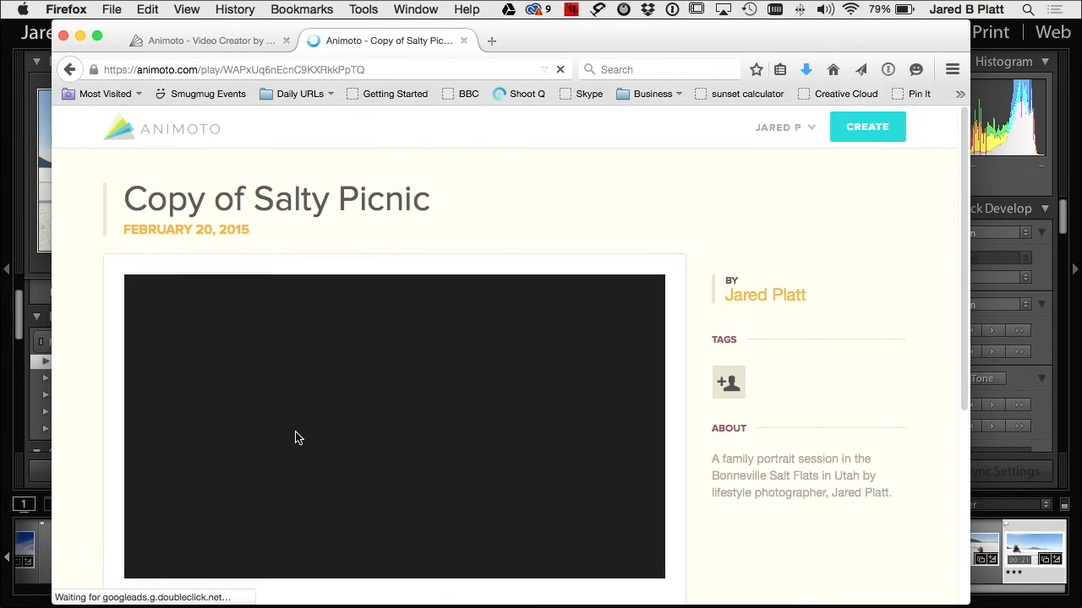
# - Play the Copy of Salty Picnic video, pause it and skip ahead to about 00:25
pyautogui.scroll(-3, 941, 423)
pyautogui.scroll(1, 942, 423)
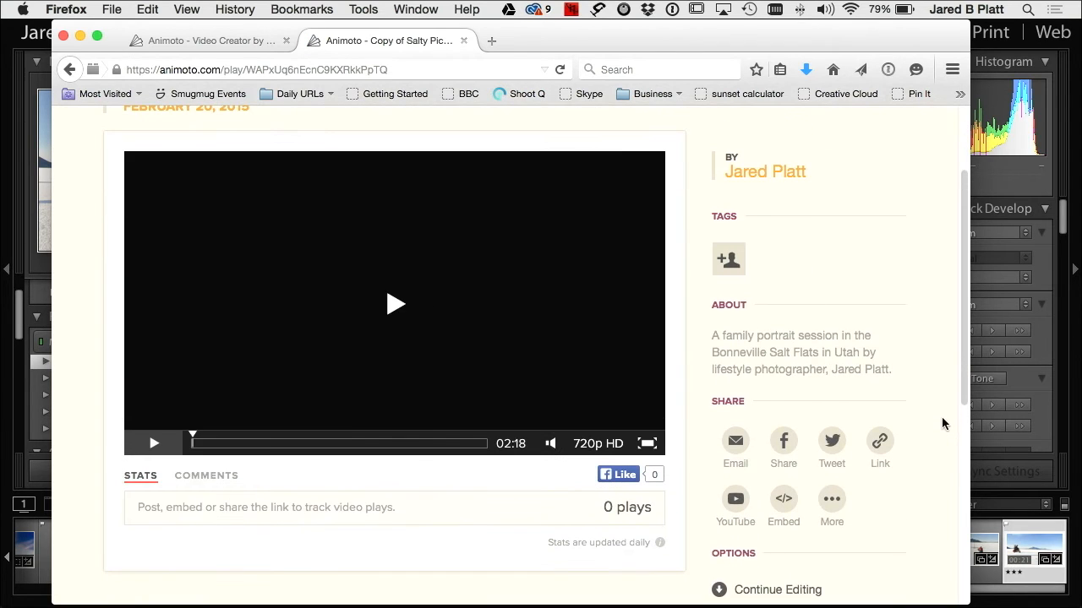
pyautogui.click(393, 306)
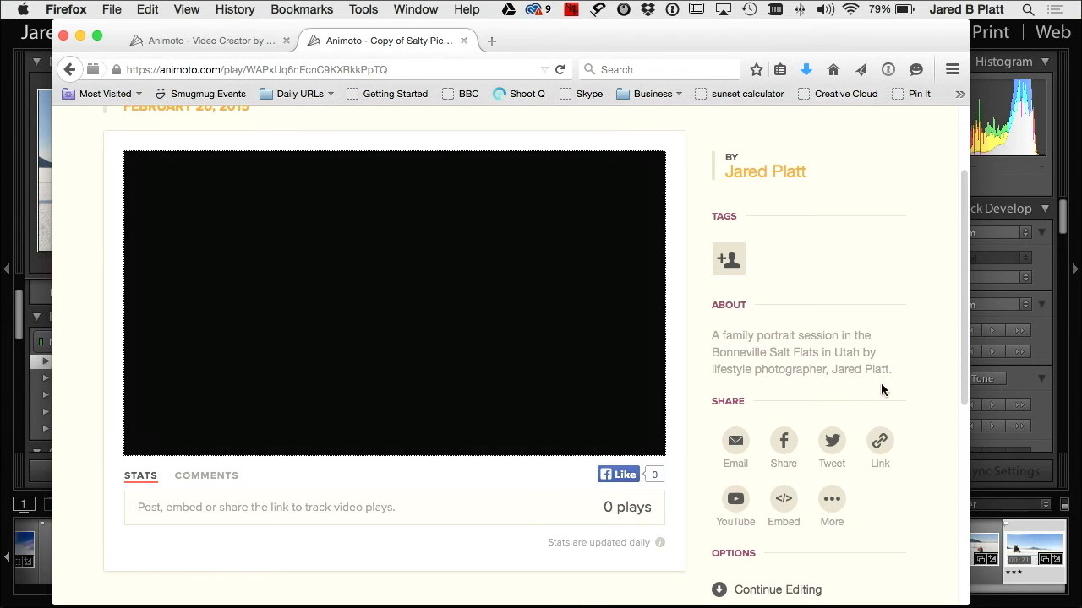
pyautogui.click(160, 444)
pyautogui.moveTo(200, 443); pyautogui.dragTo(246, 444)
pyautogui.scroll(3, 848, 144)
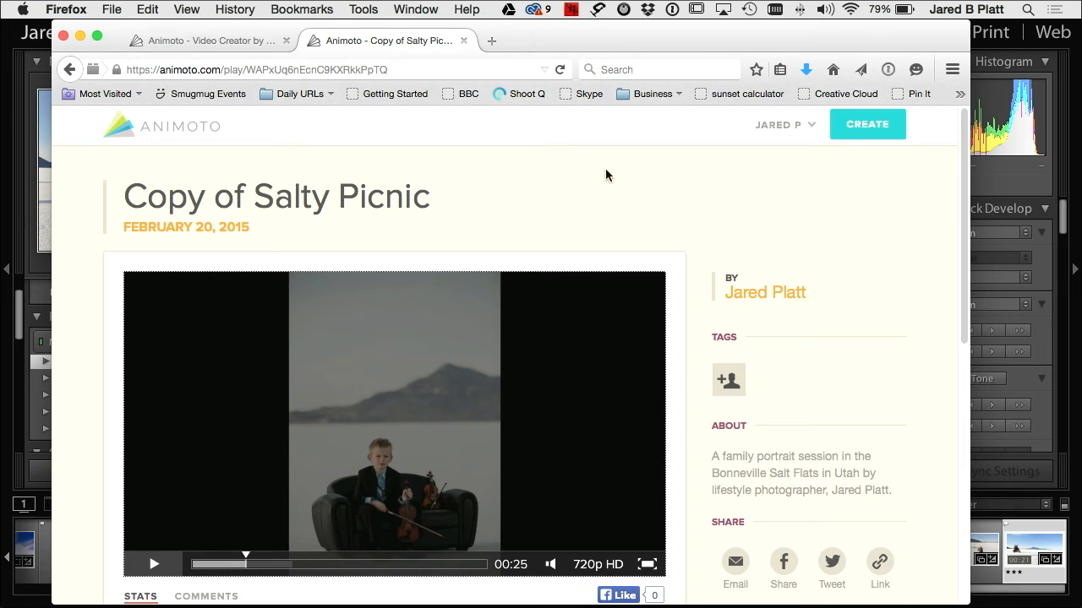
# - Go back to My Videos and open the Salty Picnic 2 project for editing
pyautogui.click(775, 126)
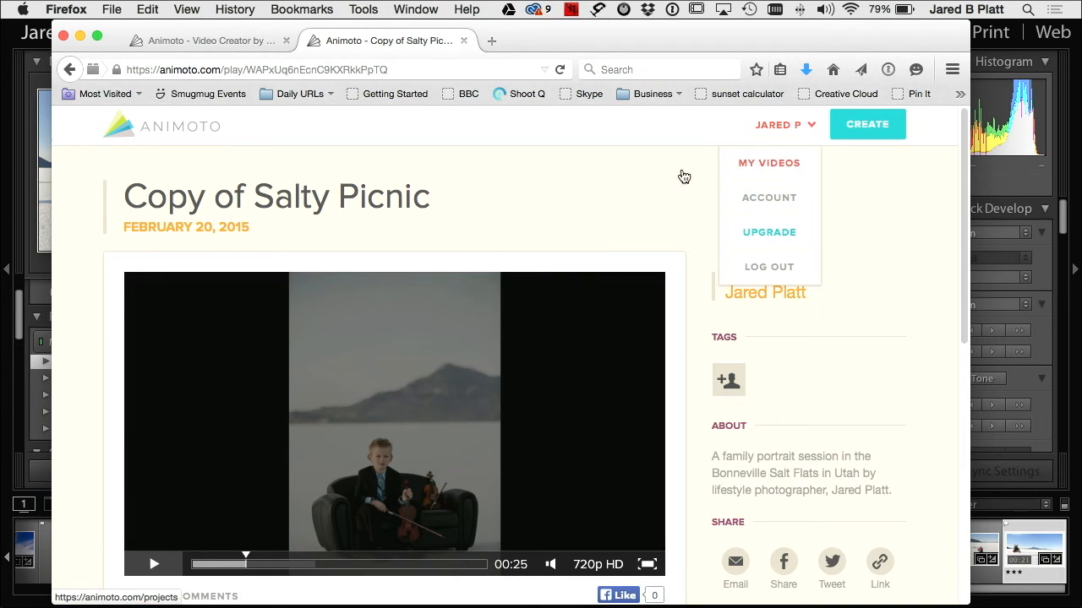
pyautogui.click(761, 162)
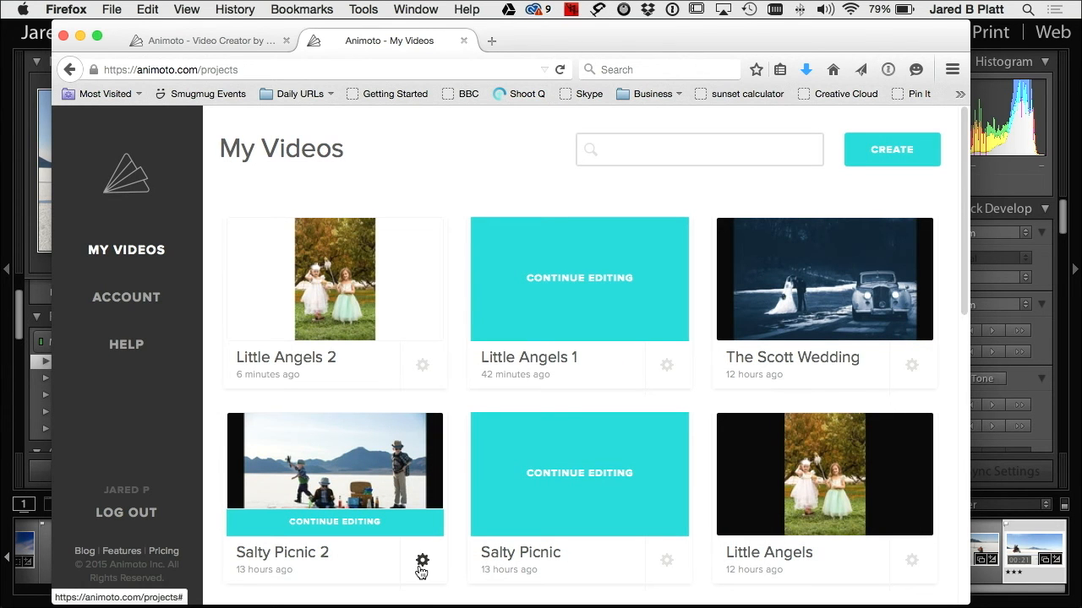
pyautogui.click(423, 564)
pyautogui.click(311, 564)
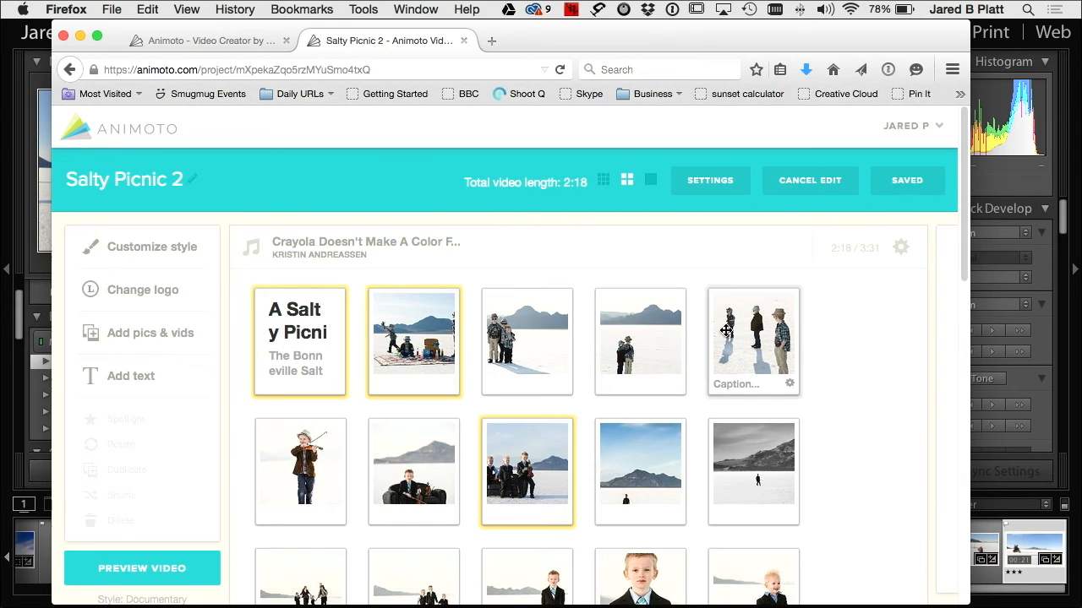
# - Open the scooter video clip at the end of the storyboard and shift its 0:16 trim range slightly toward the clip's end
pyautogui.scroll(-3, 833, 335)
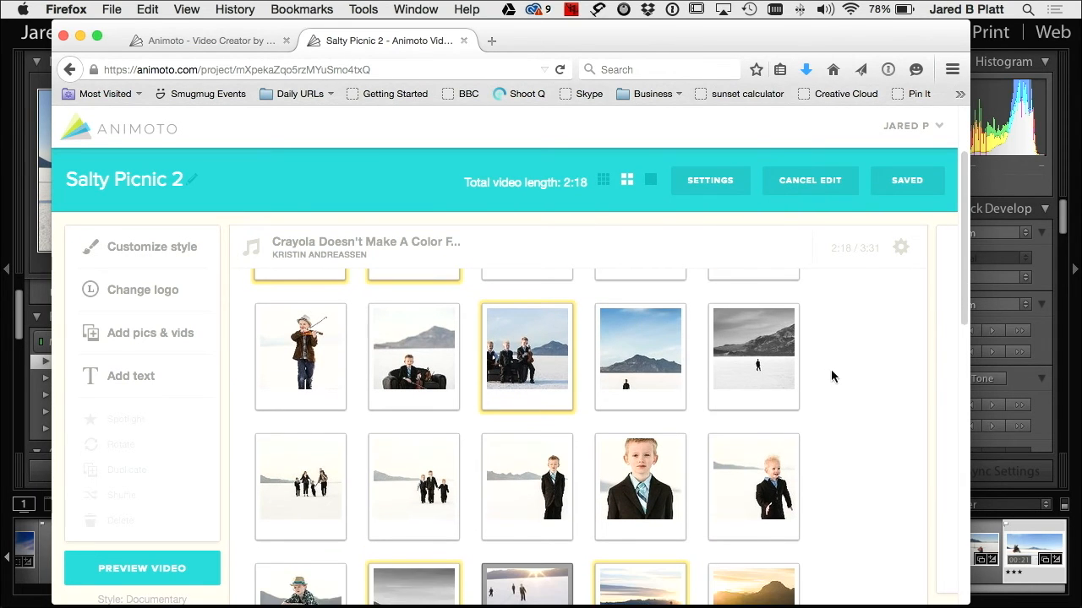
pyautogui.scroll(-4, 832, 376)
pyautogui.scroll(-10, 831, 372)
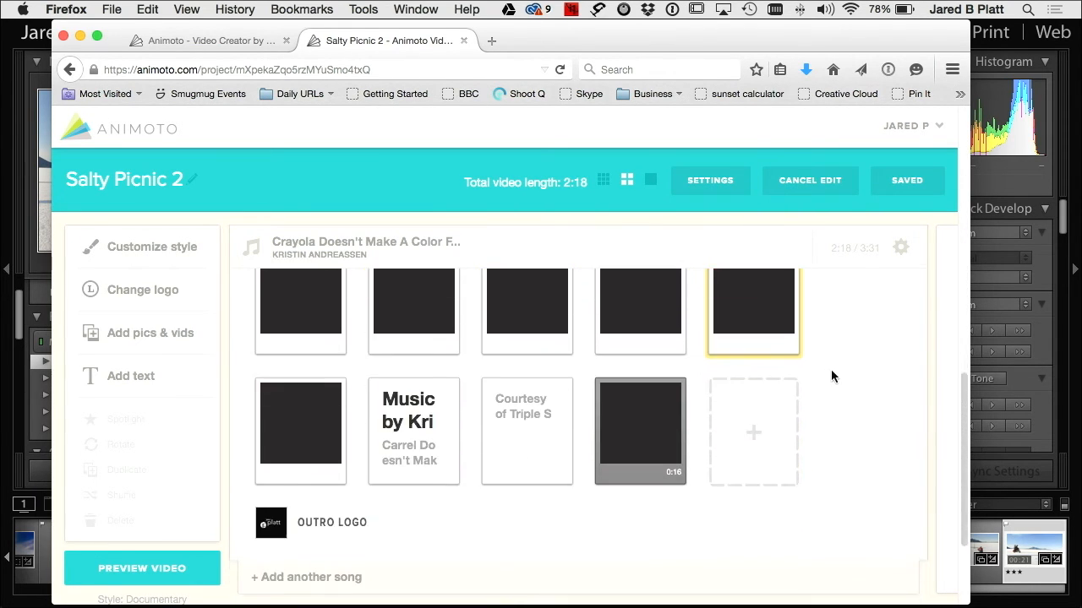
pyautogui.click(634, 448)
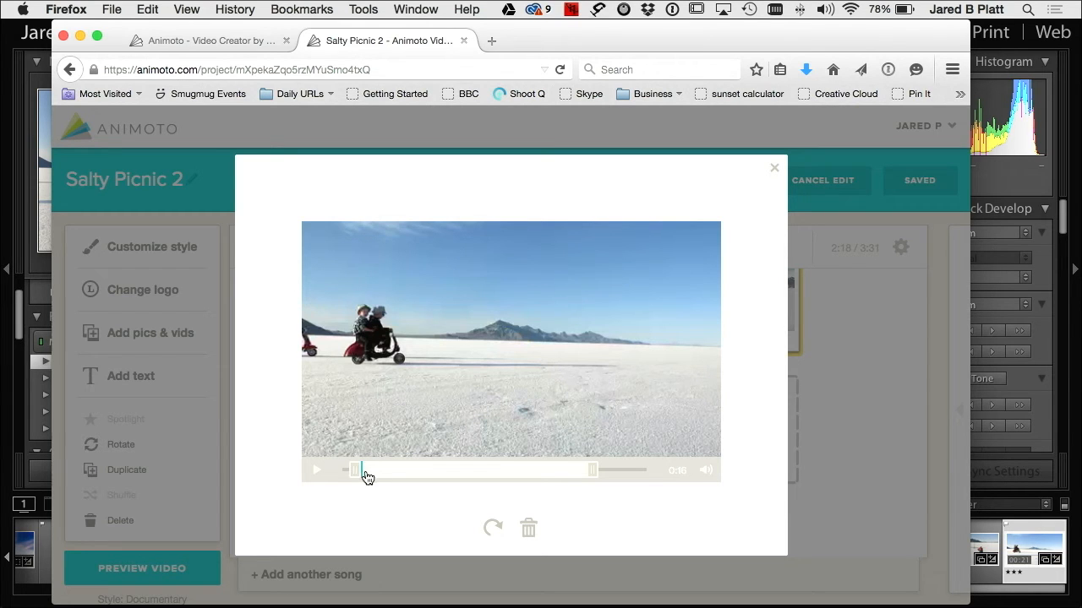
pyautogui.moveTo(364, 474); pyautogui.dragTo(409, 476)
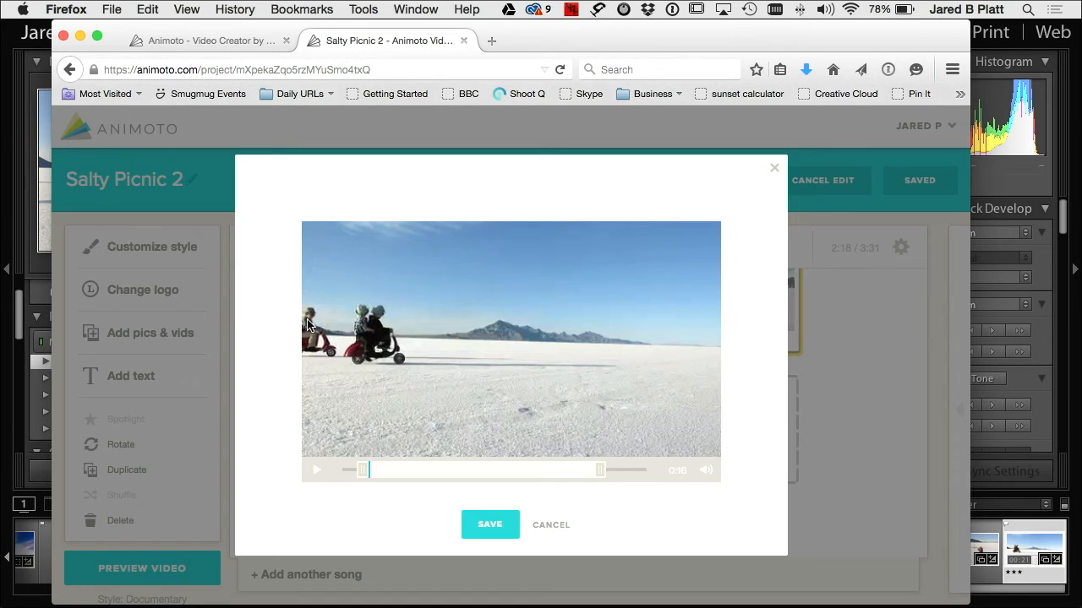
pyautogui.moveTo(600, 470); pyautogui.dragTo(599, 470)
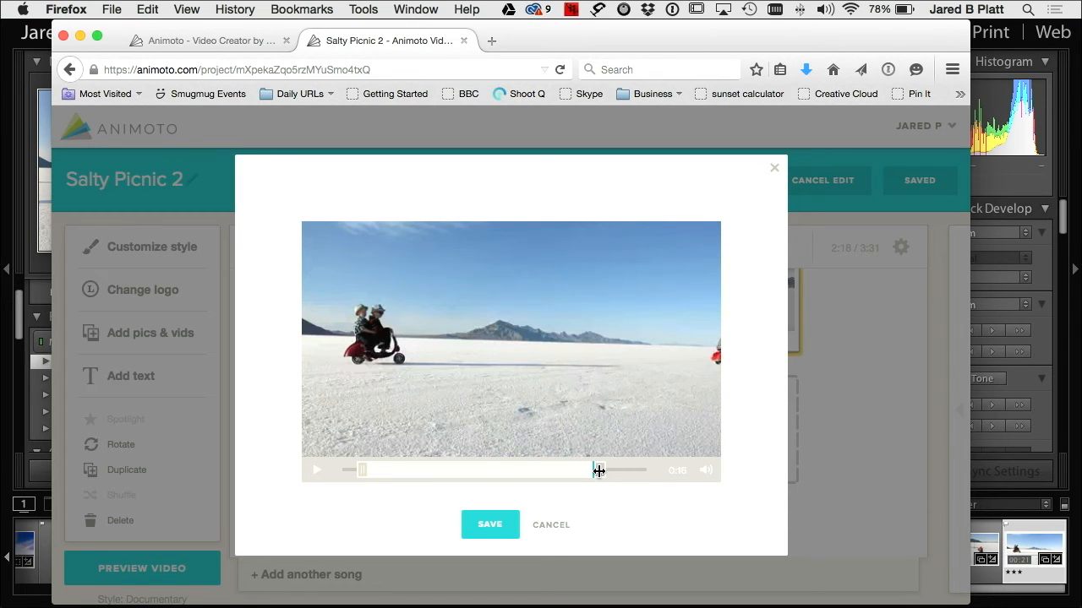
# - Toggle the scooter clip's sound and save the trimmed clip
pyautogui.click(697, 473)
pyautogui.click(707, 472)
pyautogui.click(491, 522)
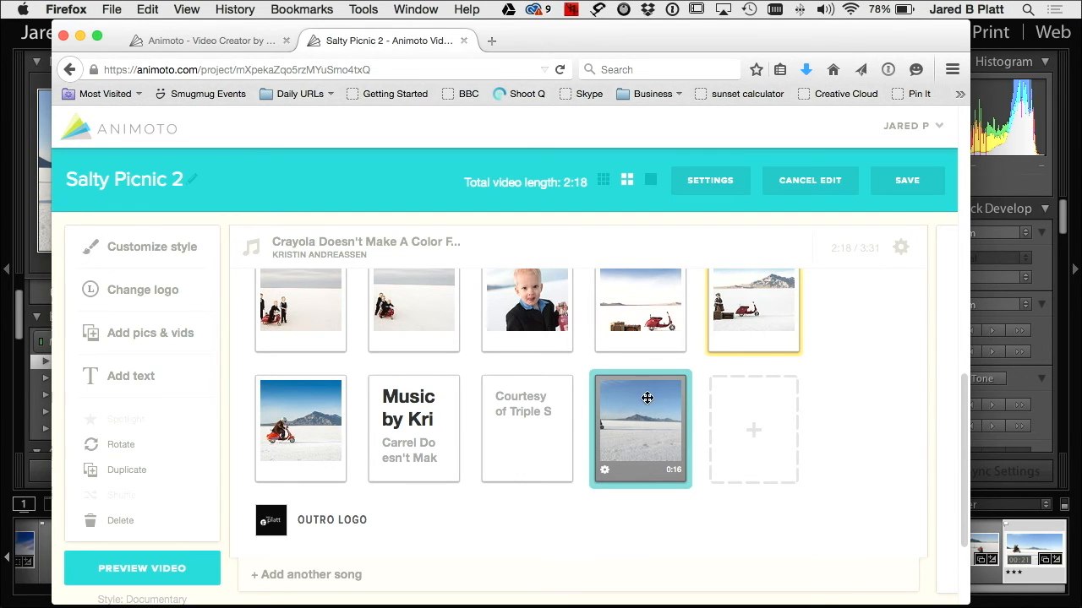
# - Open the 0:08 video clip of the photographer at sunset from the storyboard, view its trim range and close it without changes
pyautogui.scroll(3, 643, 439)
pyautogui.scroll(5, 668, 447)
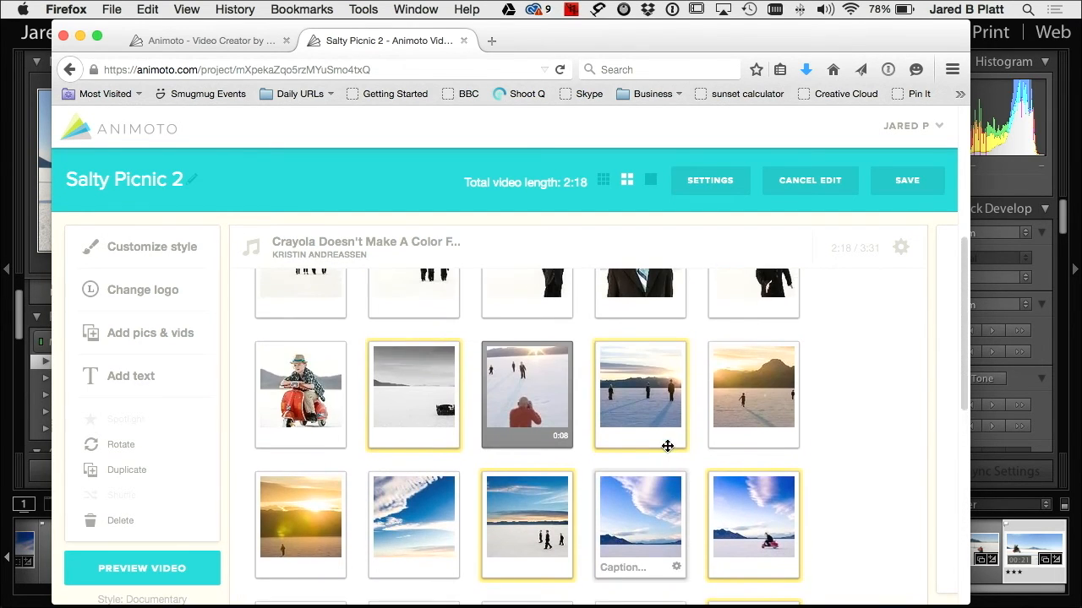
pyautogui.scroll(5, 668, 447)
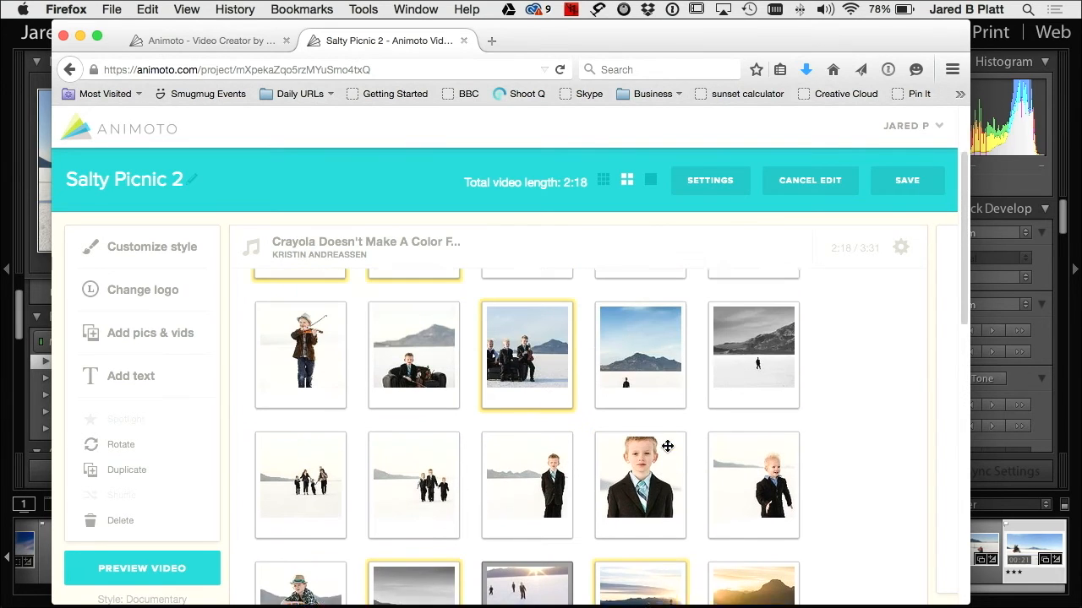
pyautogui.scroll(-5, 668, 448)
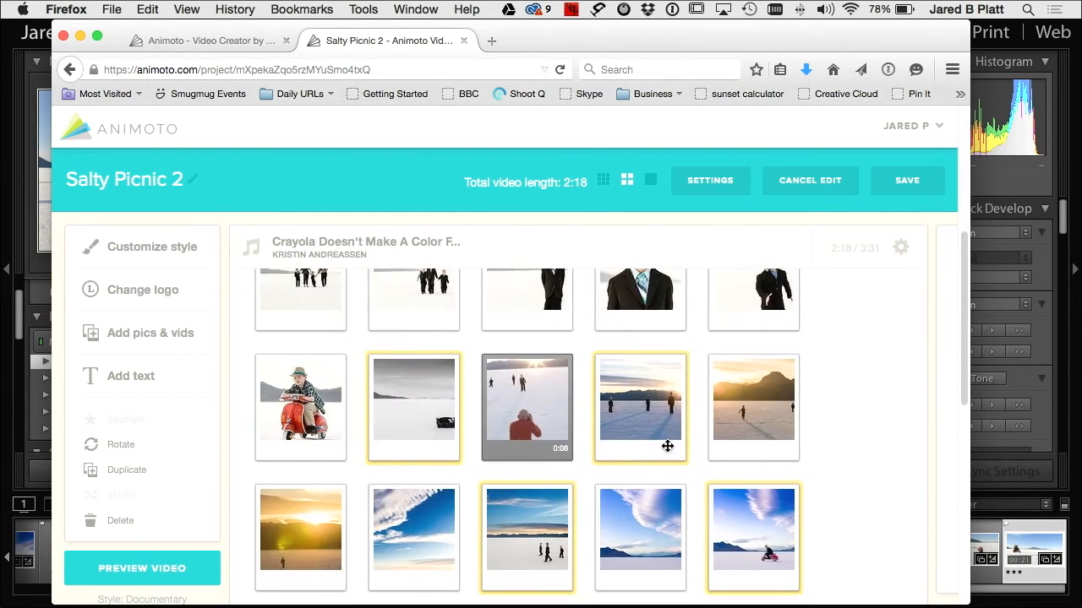
pyautogui.click(508, 391)
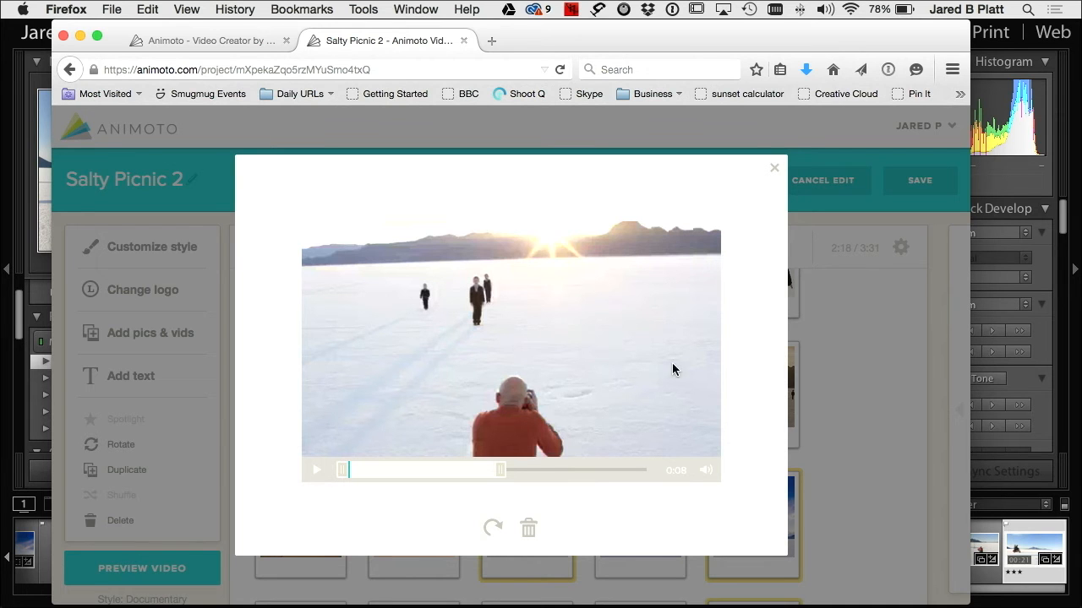
pyautogui.click(774, 168)
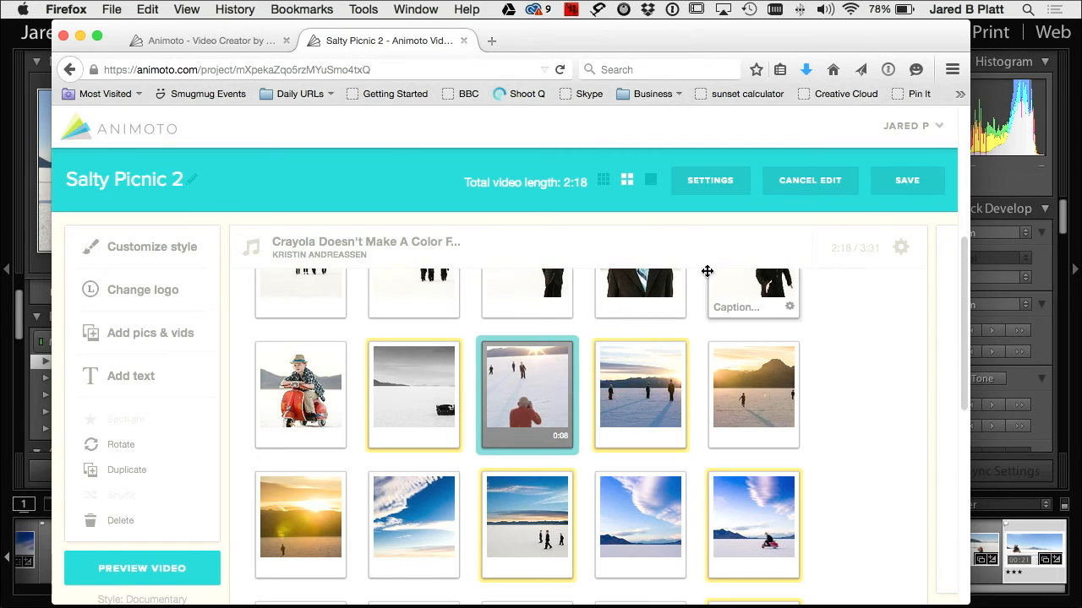
# - Switch to the desktop, open animoto_1080p-3.mp4 in QuickTime Player and show it full screen
pyautogui.press('super+Tab')
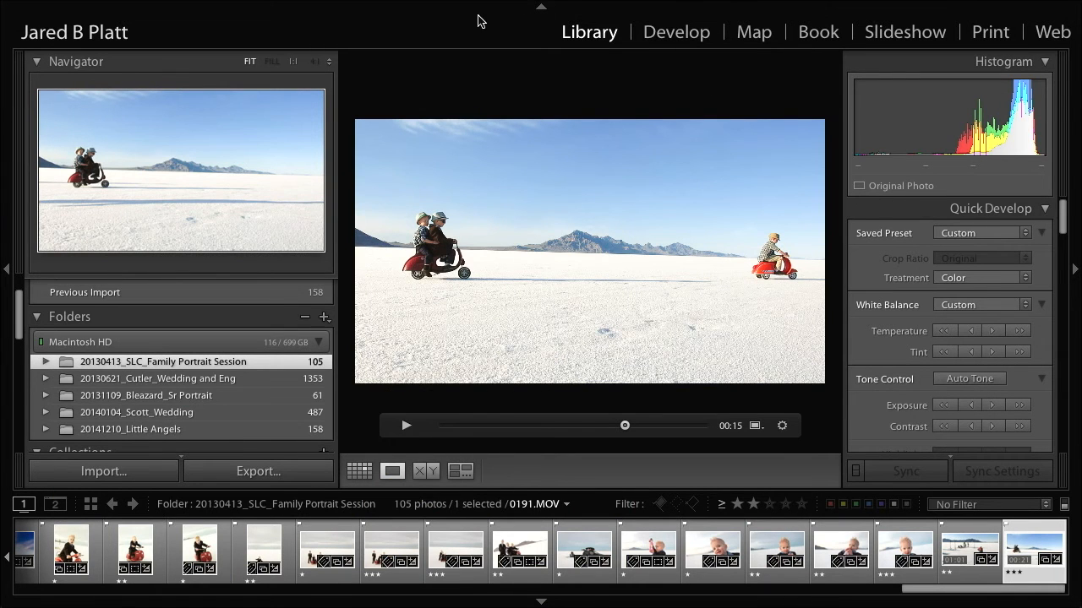
pyautogui.press('super+h')
pyautogui.click(989, 311)
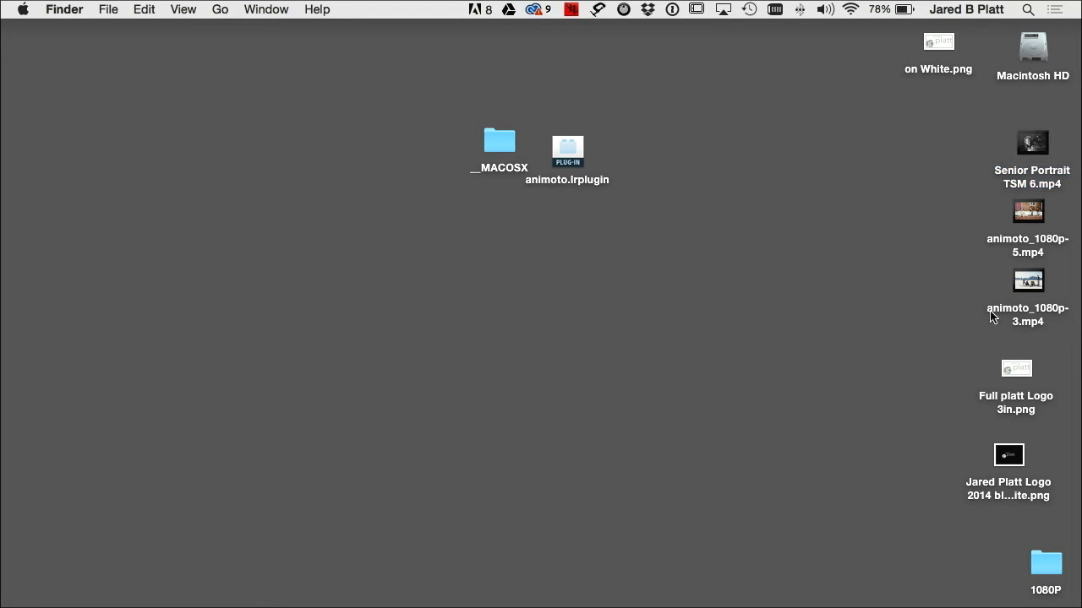
pyautogui.doubleClick(1031, 284)
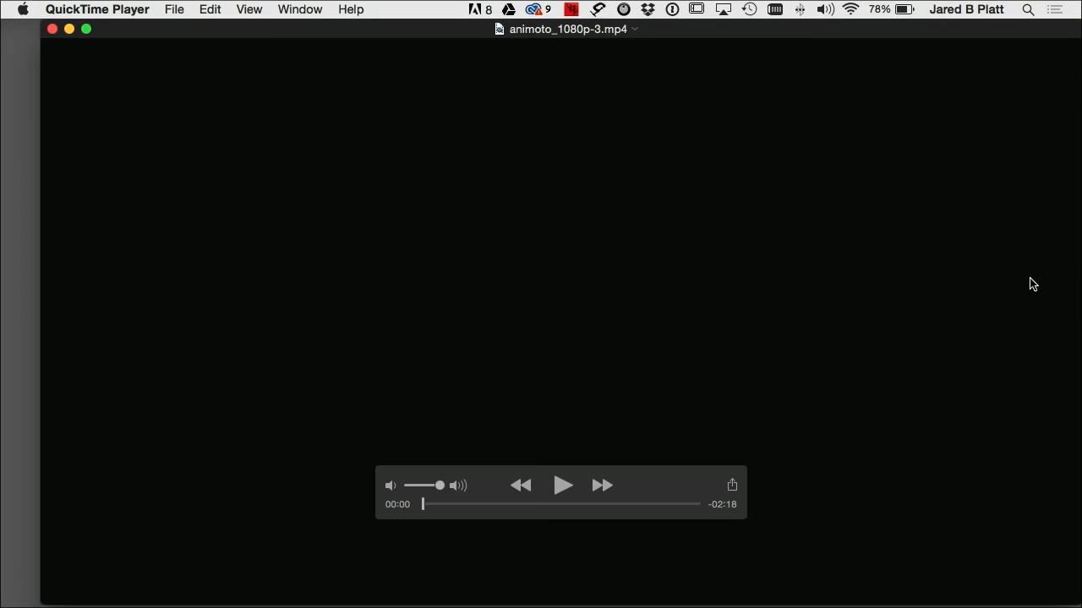
pyautogui.click(251, 10)
pyautogui.click(263, 30)
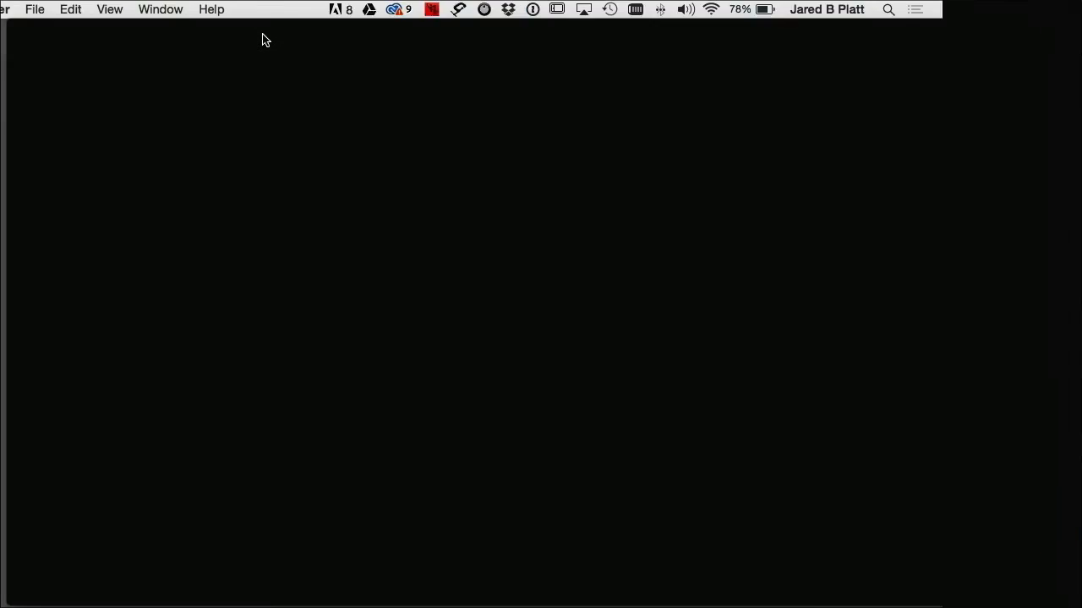